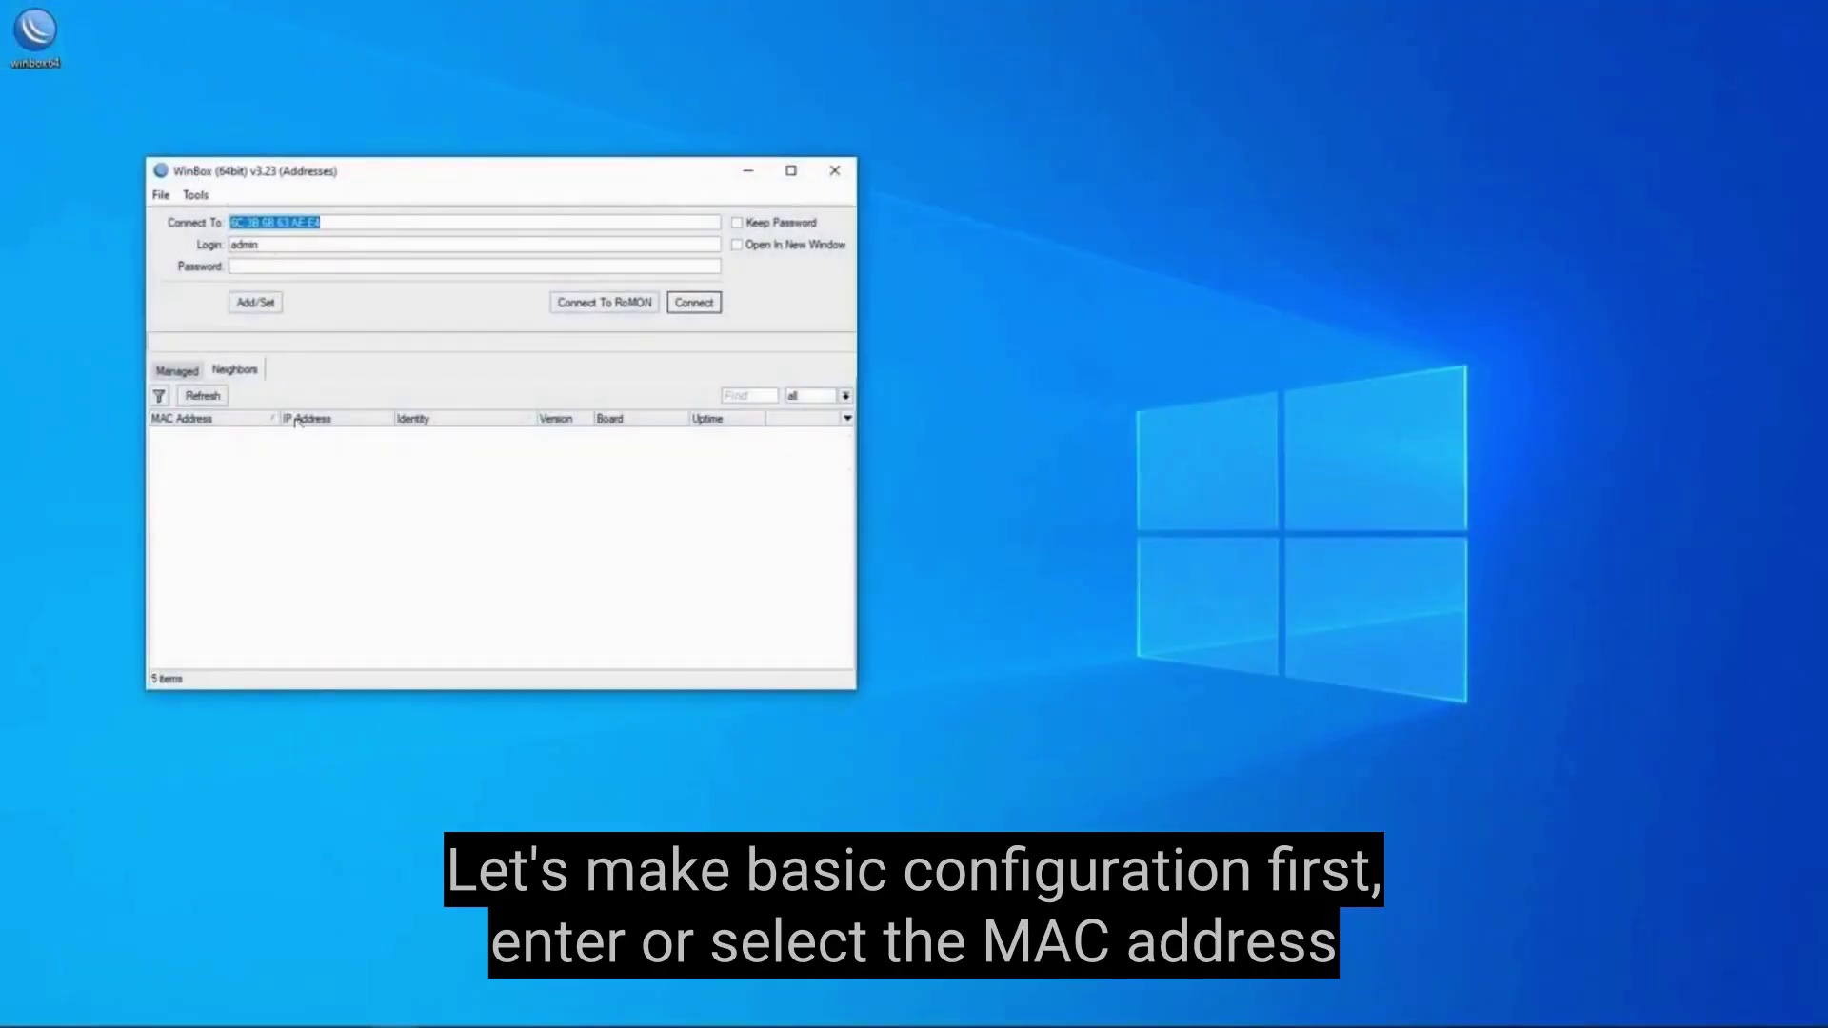
Connect to the discovered router and reset its configuration with No Default Configuration
left_click(224, 449)
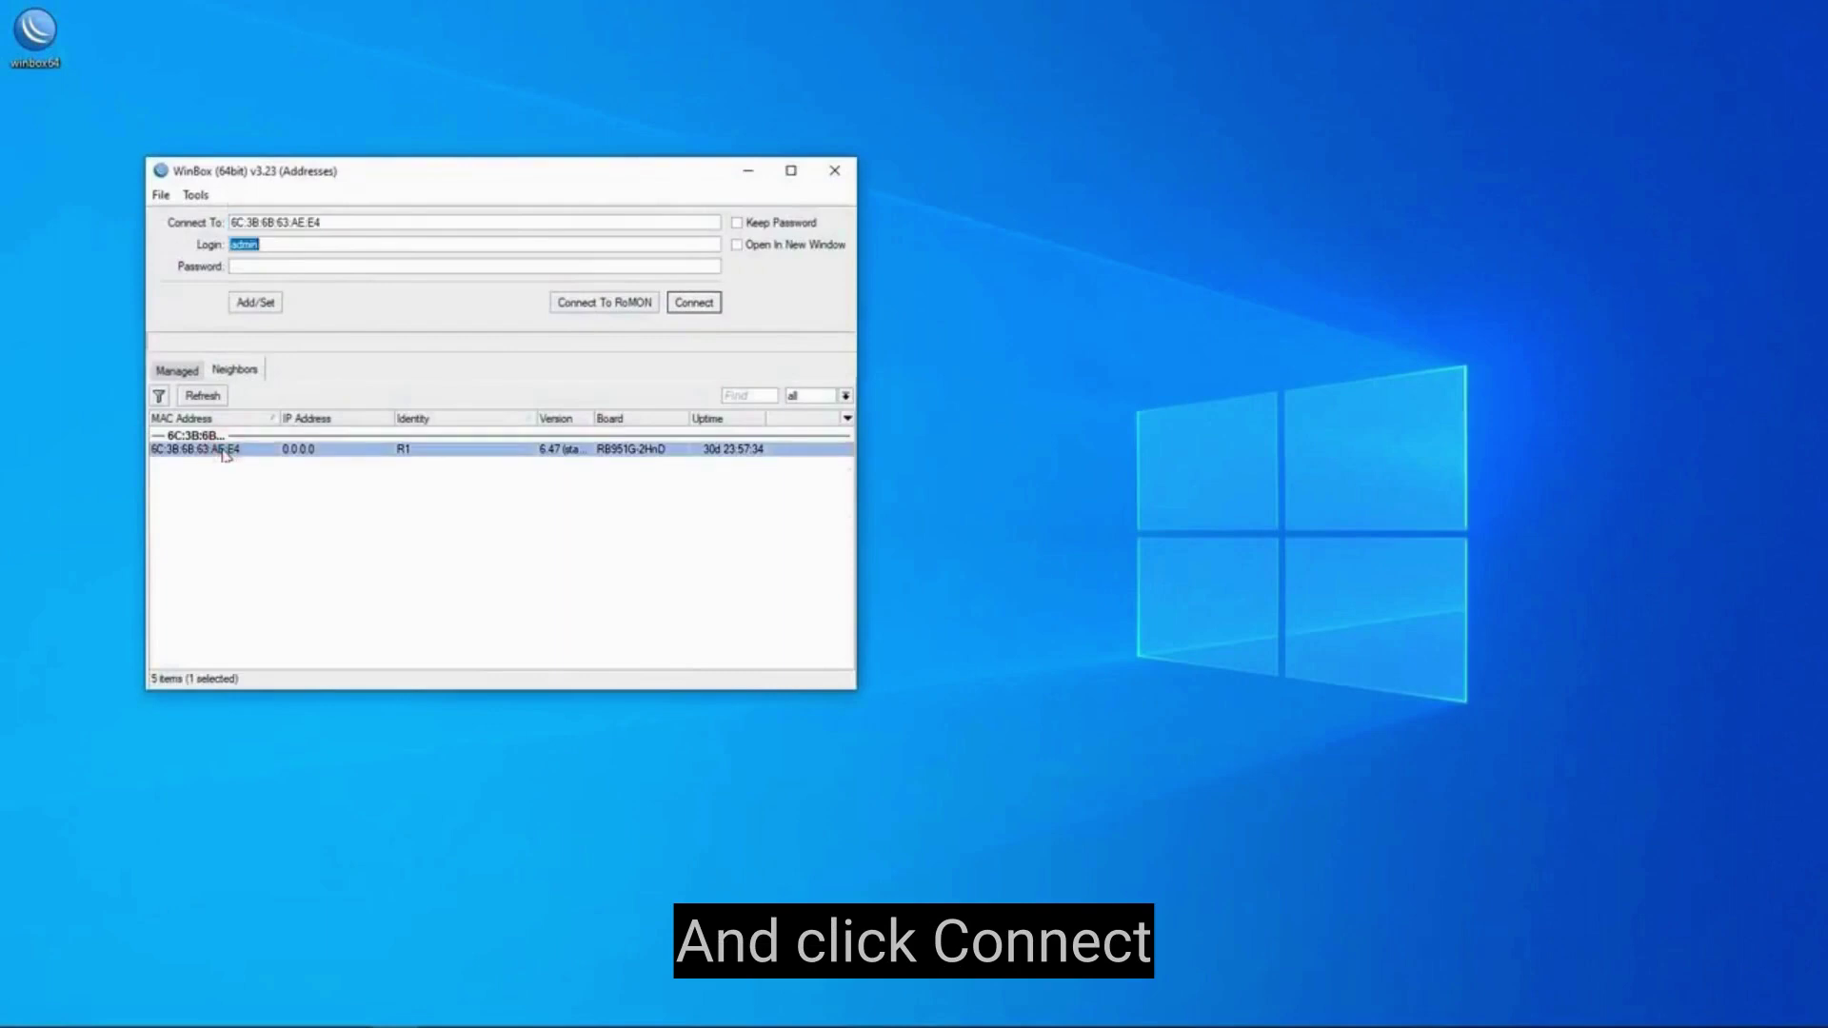
left_click(695, 302)
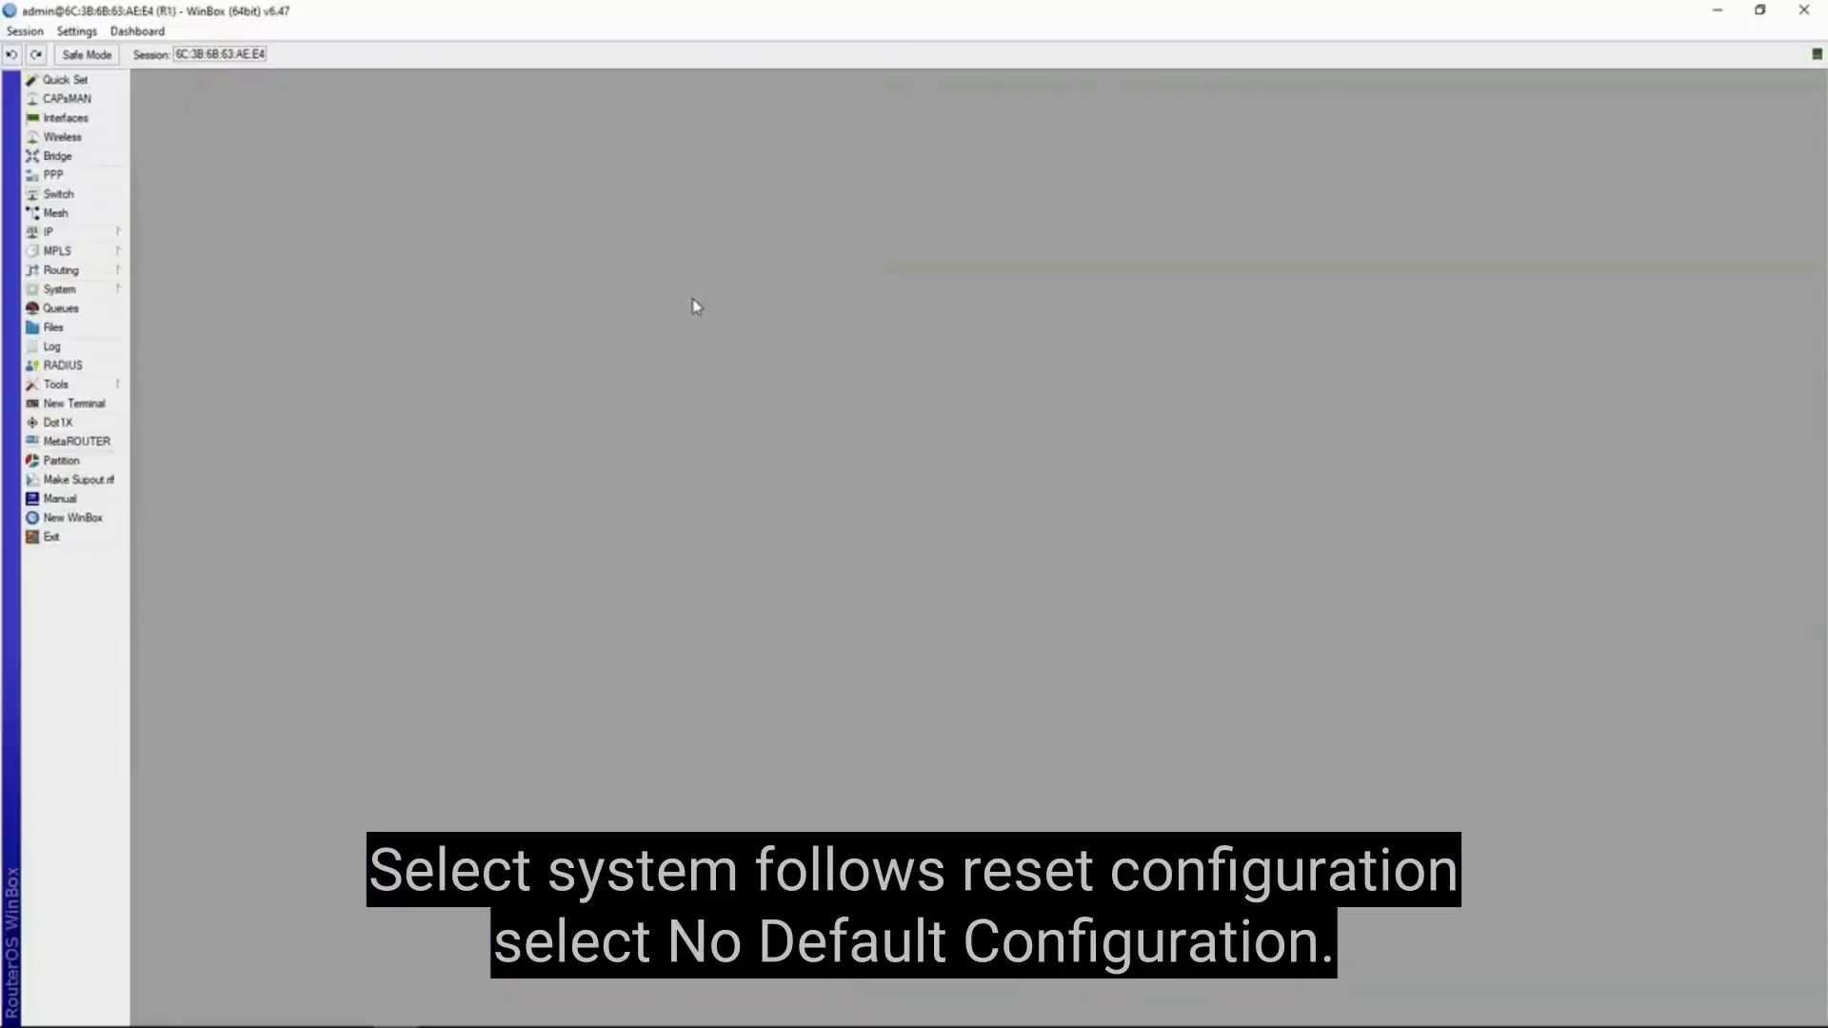
left_click(86, 291)
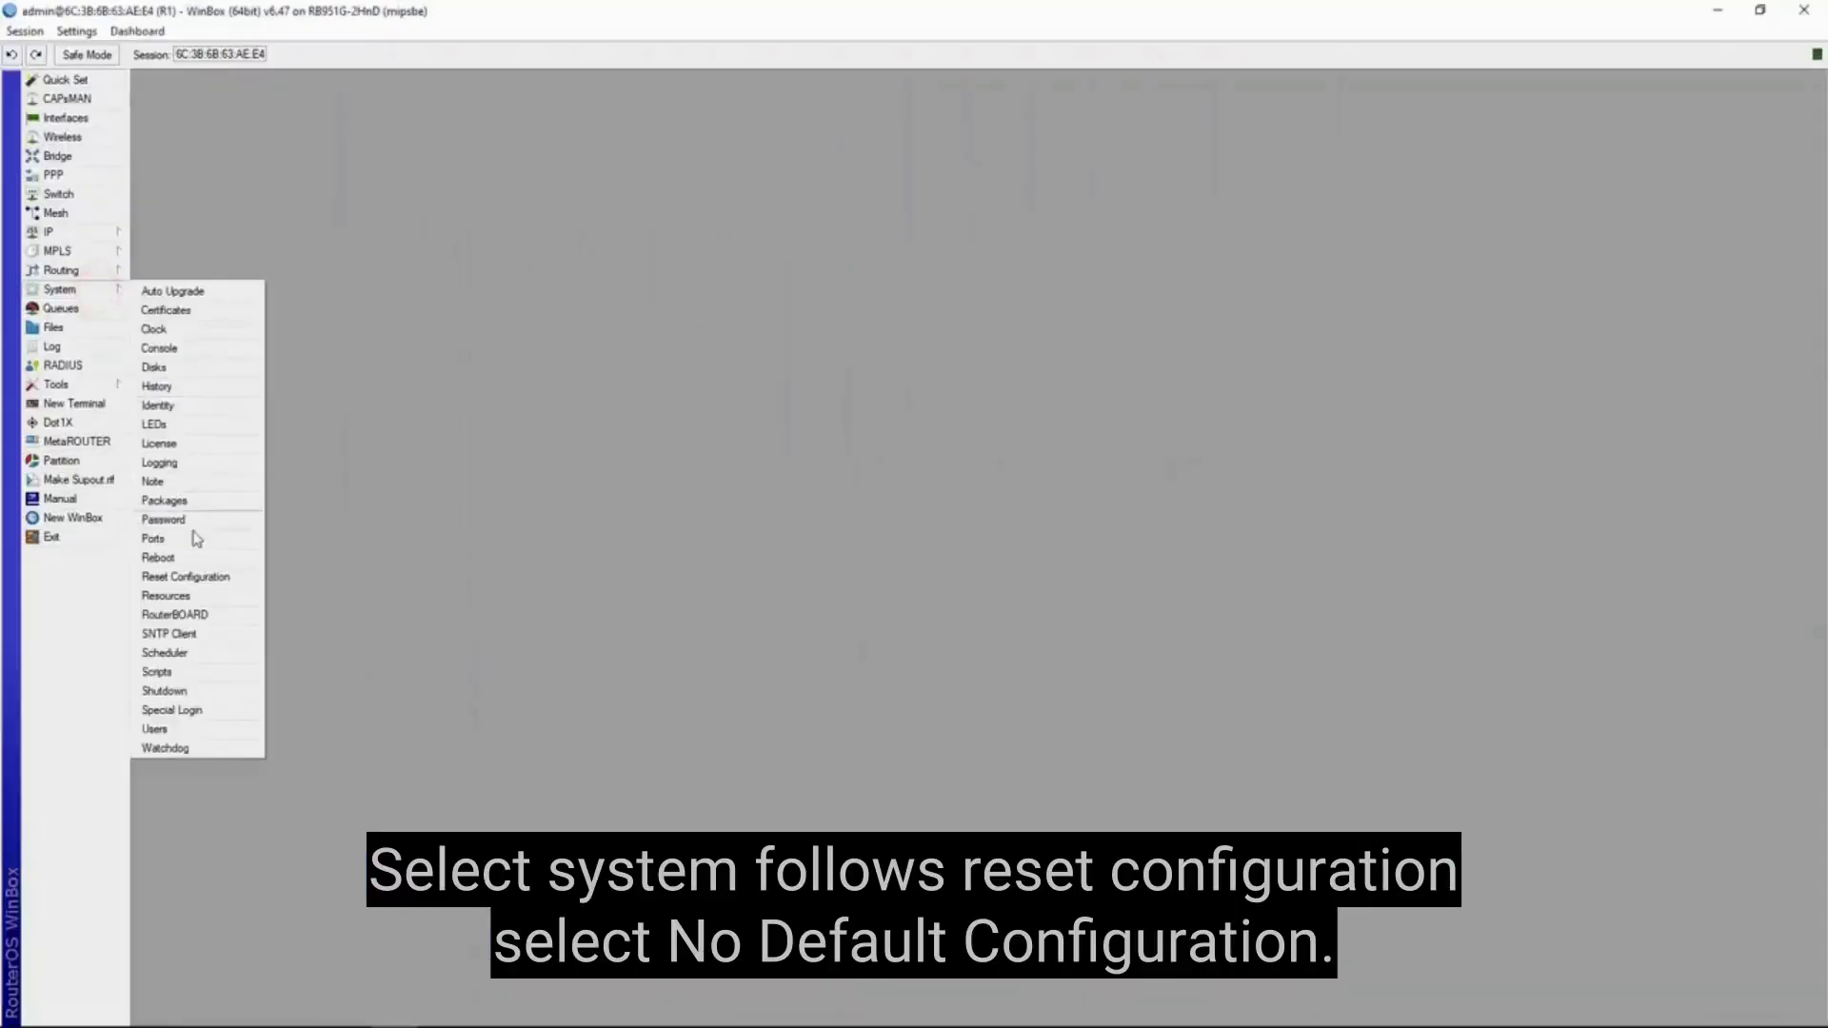
left_click(187, 577)
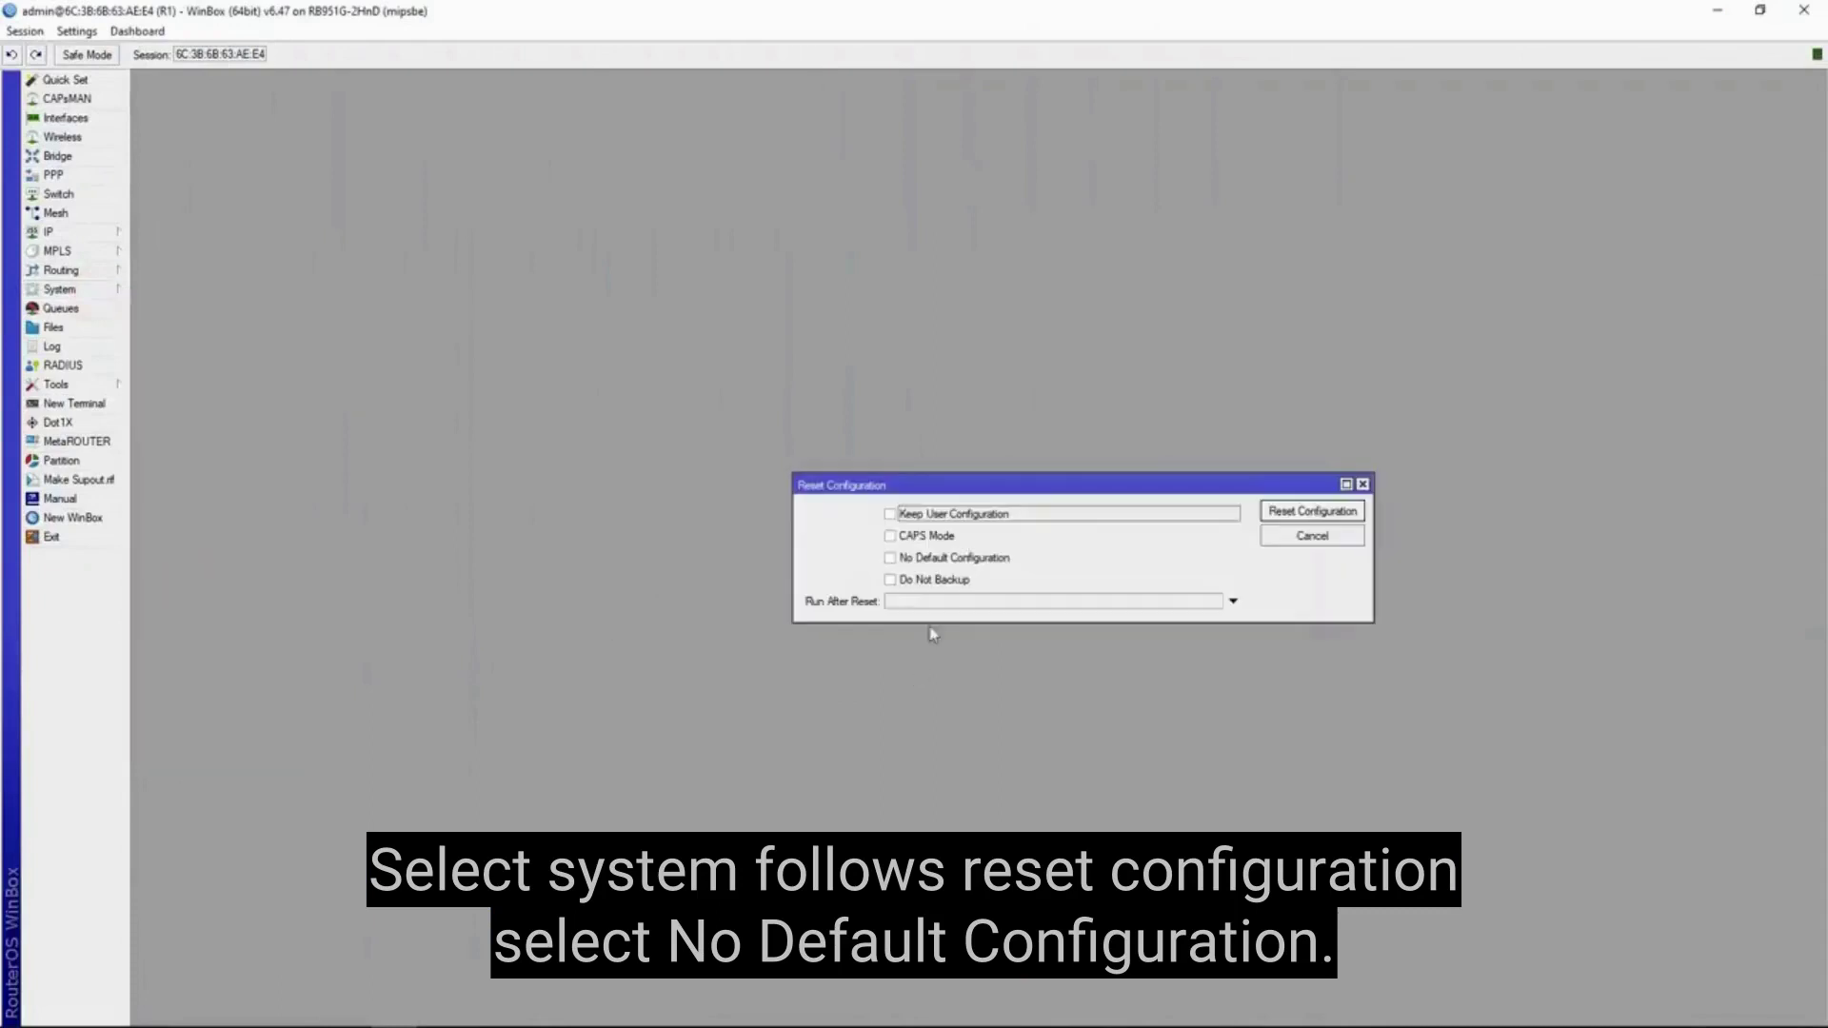
left_click(892, 559)
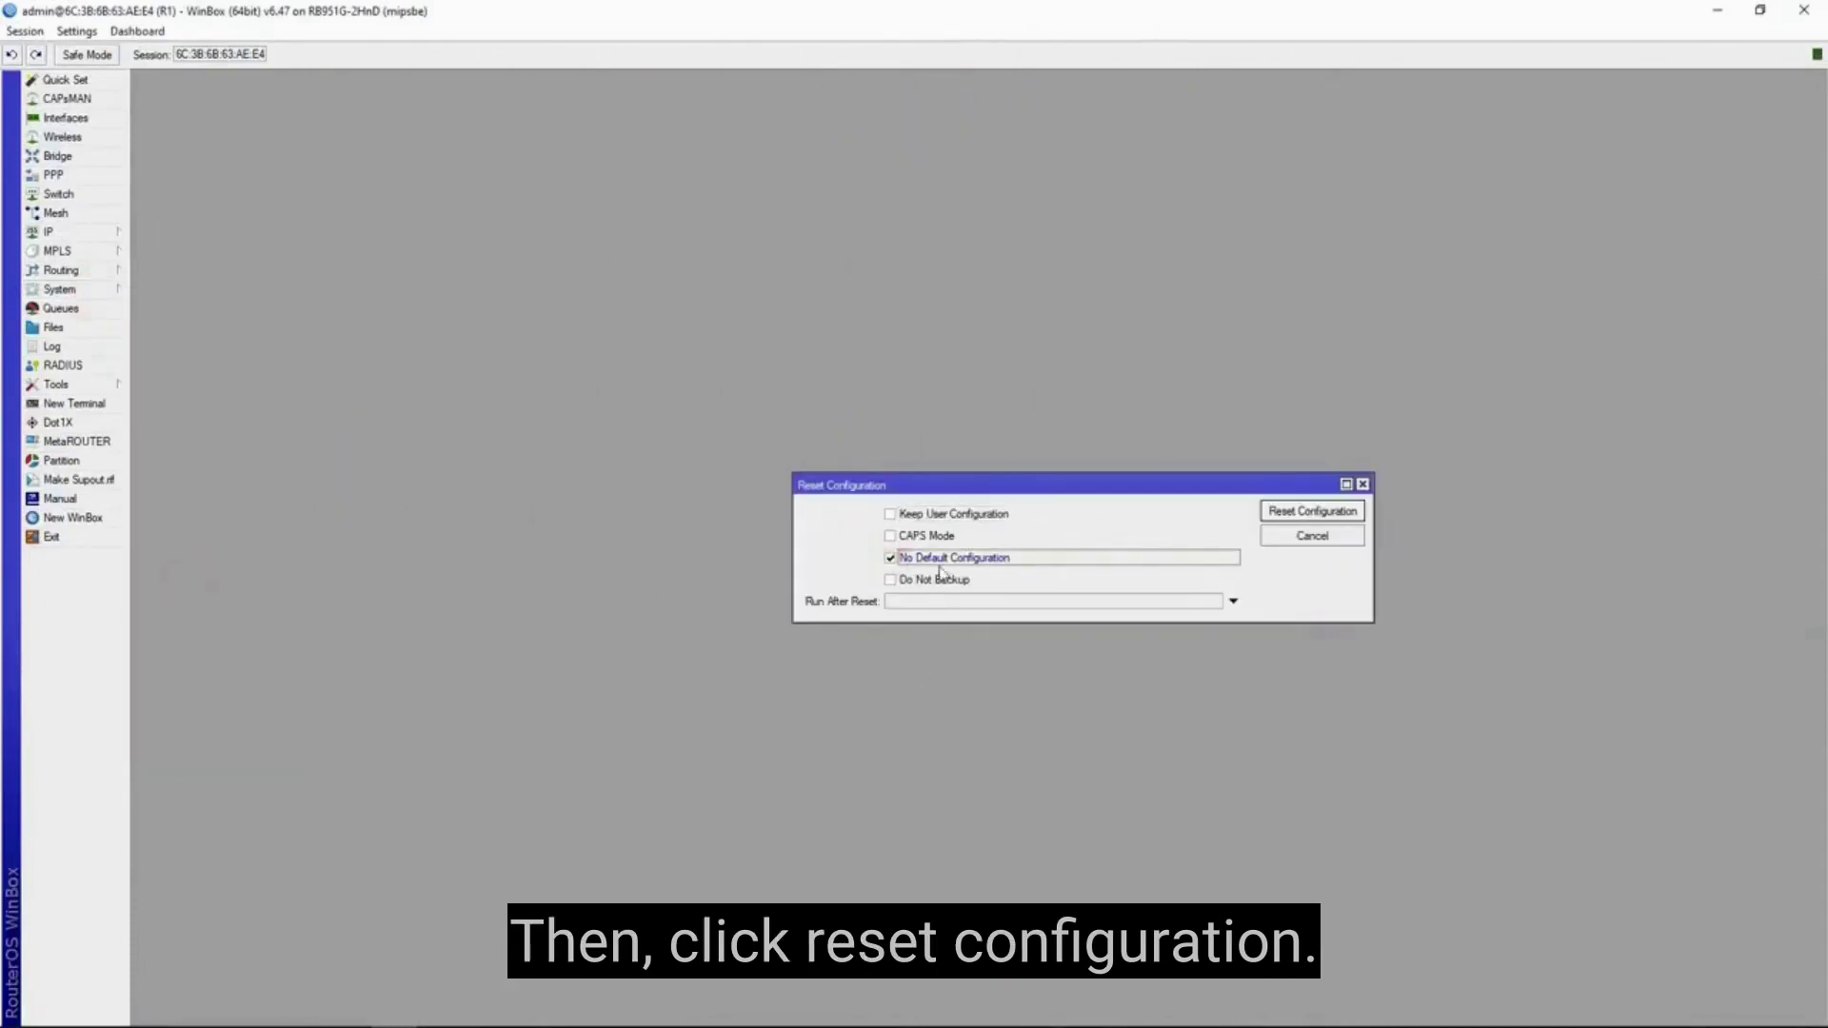
left_click(1290, 514)
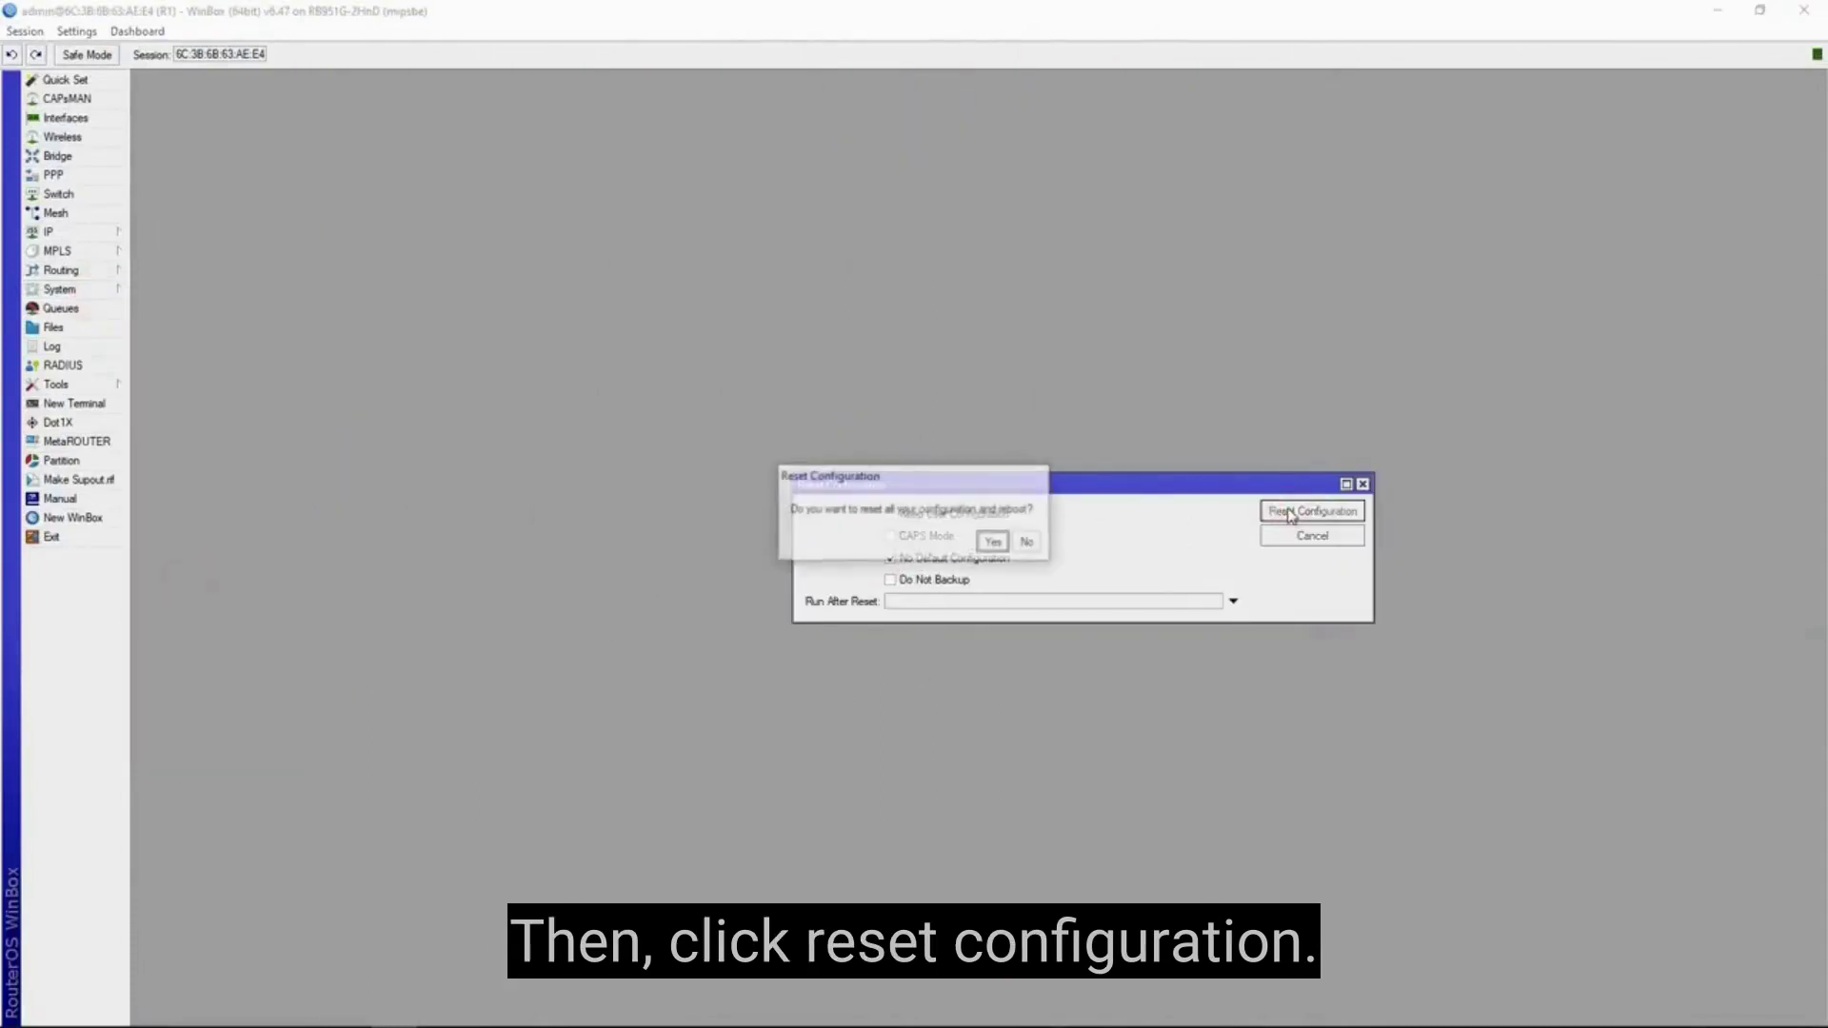
left_click(994, 543)
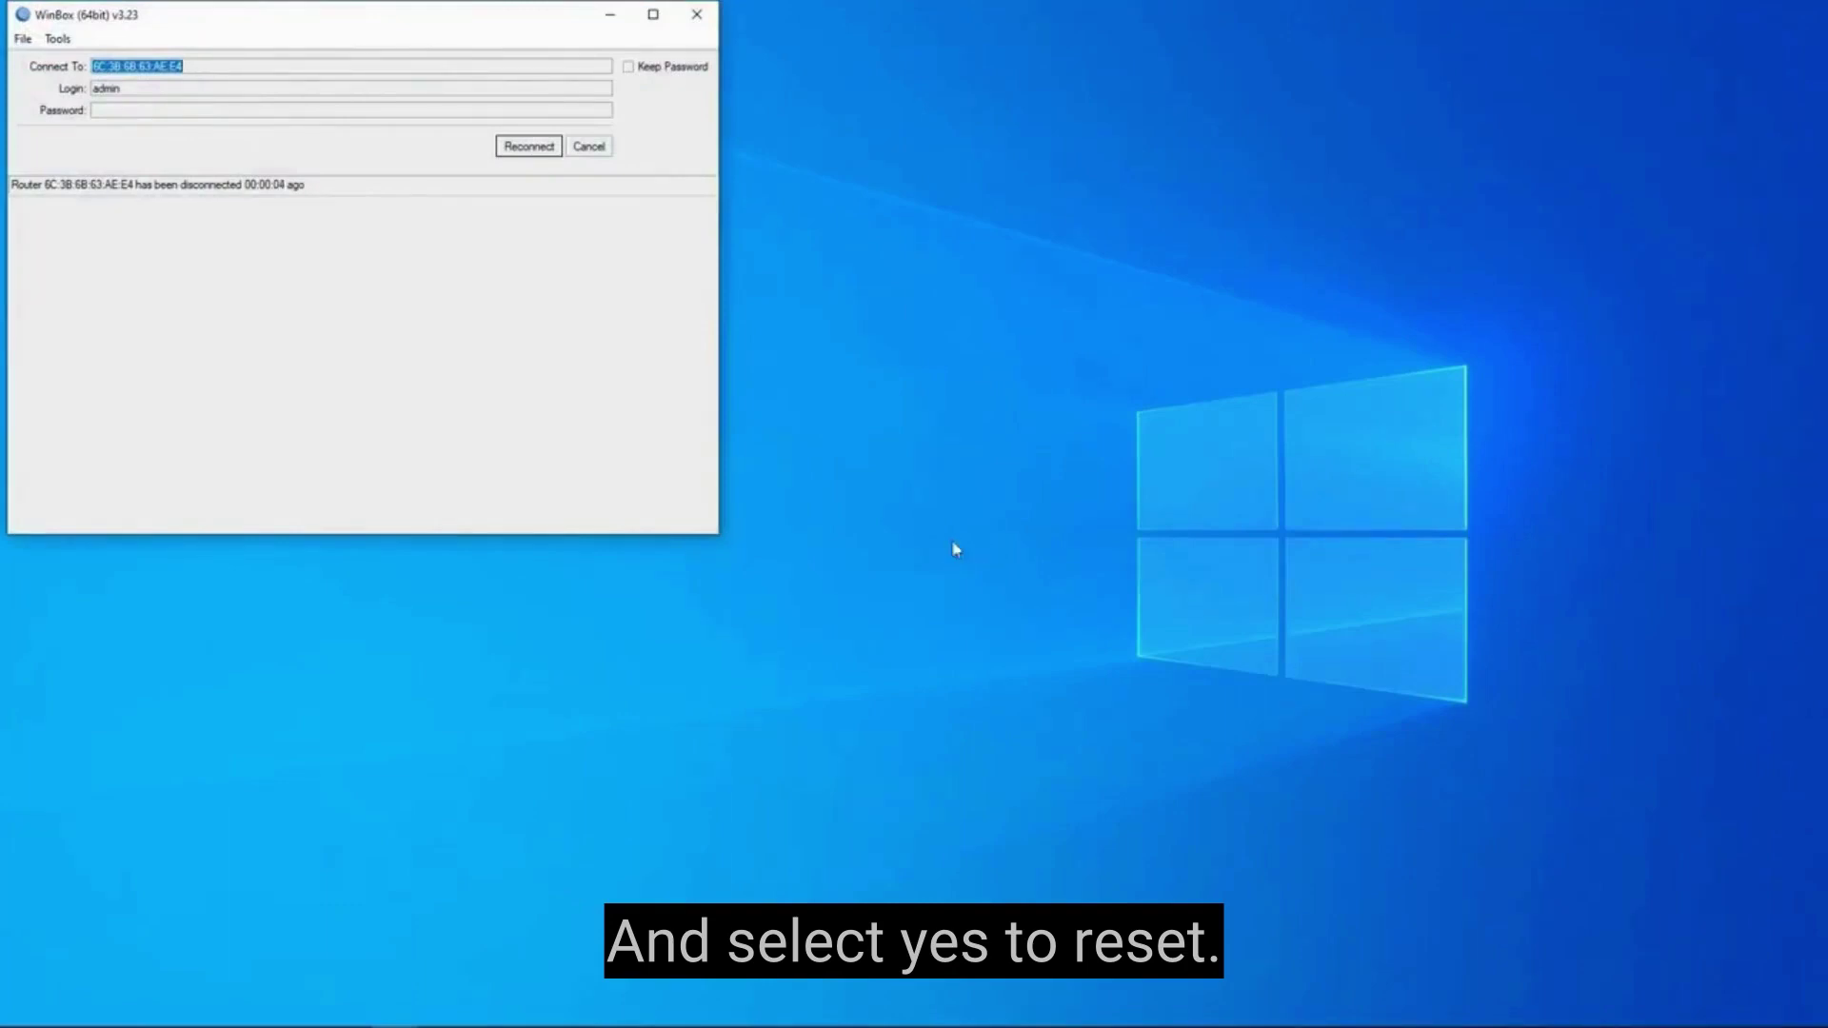
Reconnect to the rebooted router and change its identity from MikroTik to R1
left_click(527, 148)
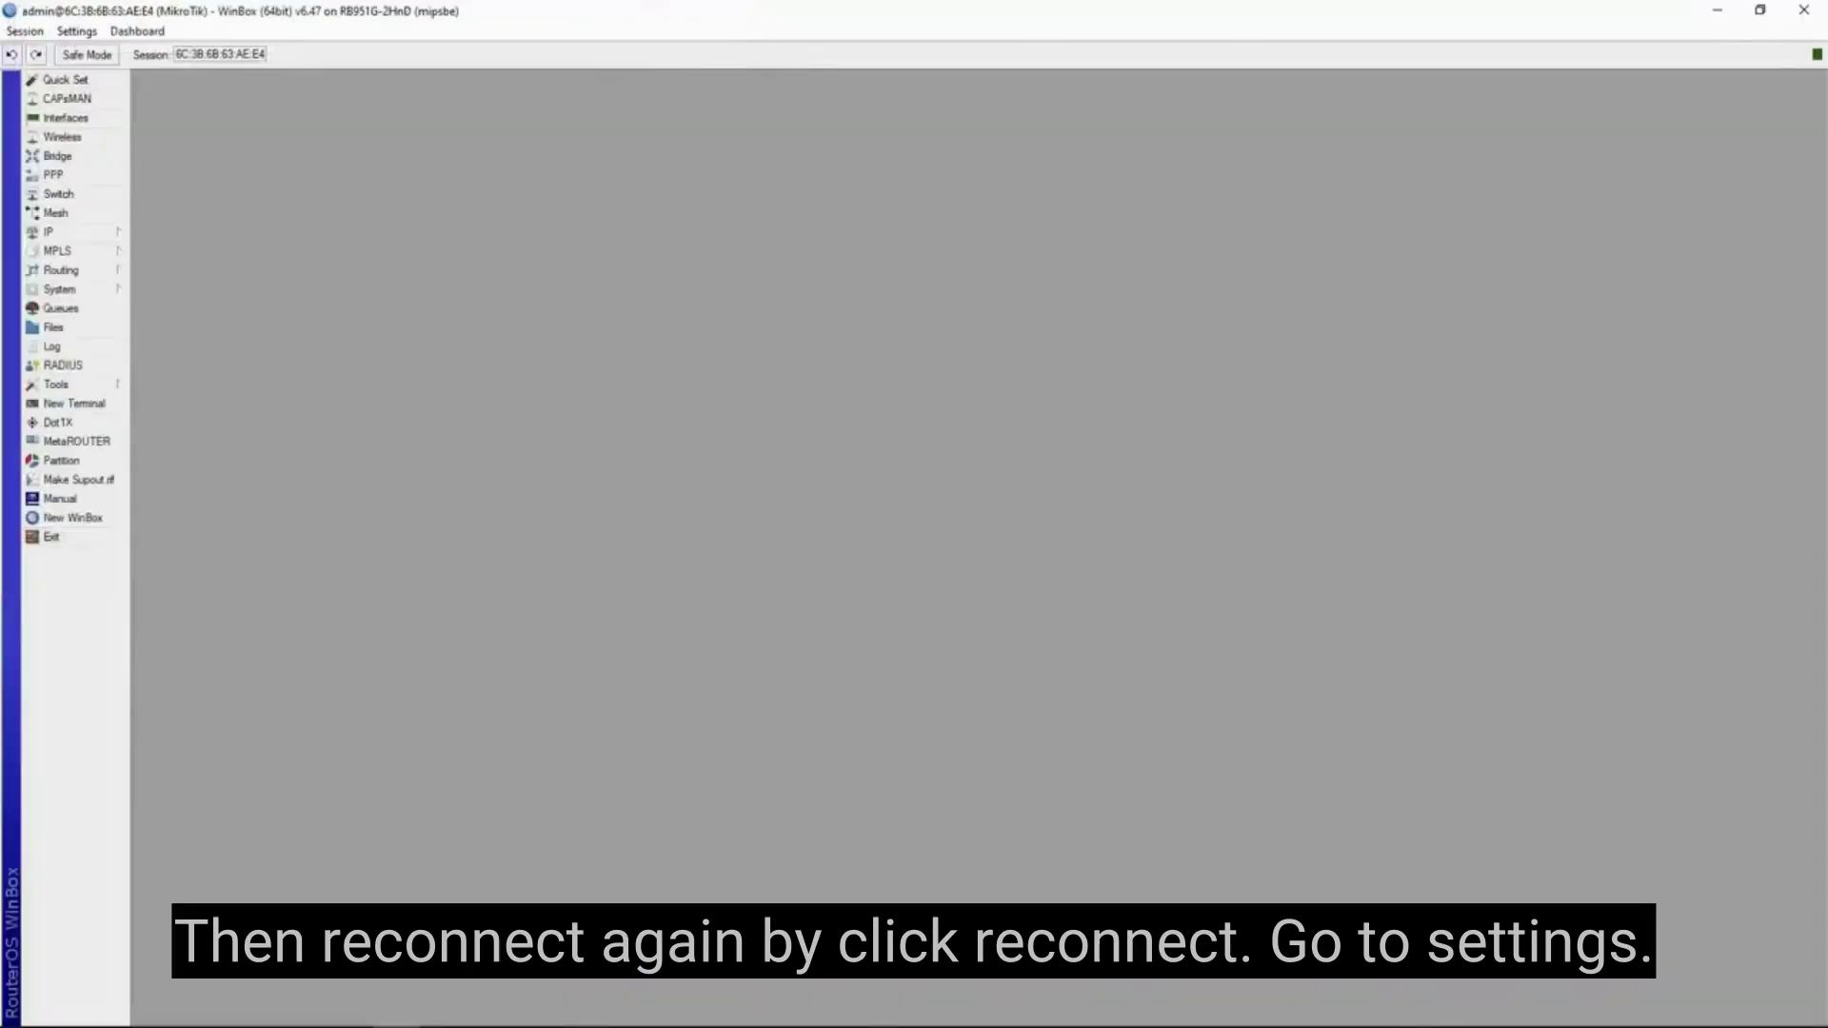
left_click(59, 289)
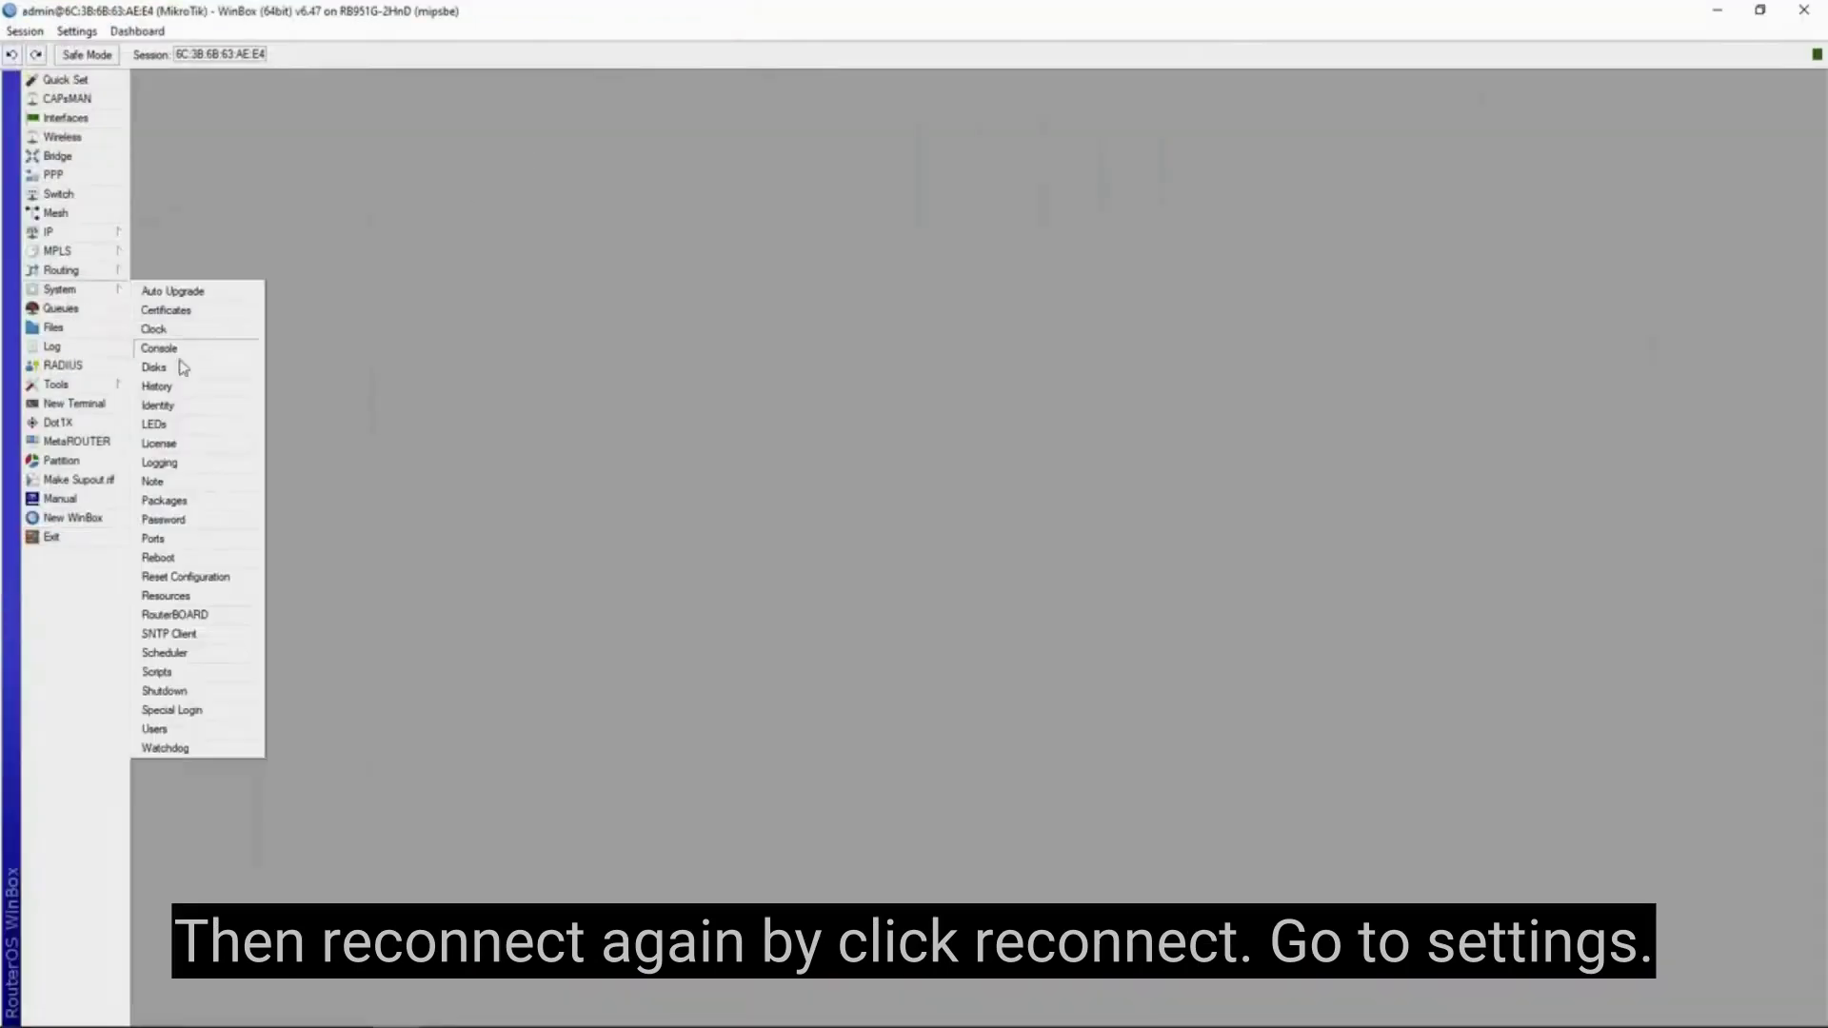
left_click(190, 411)
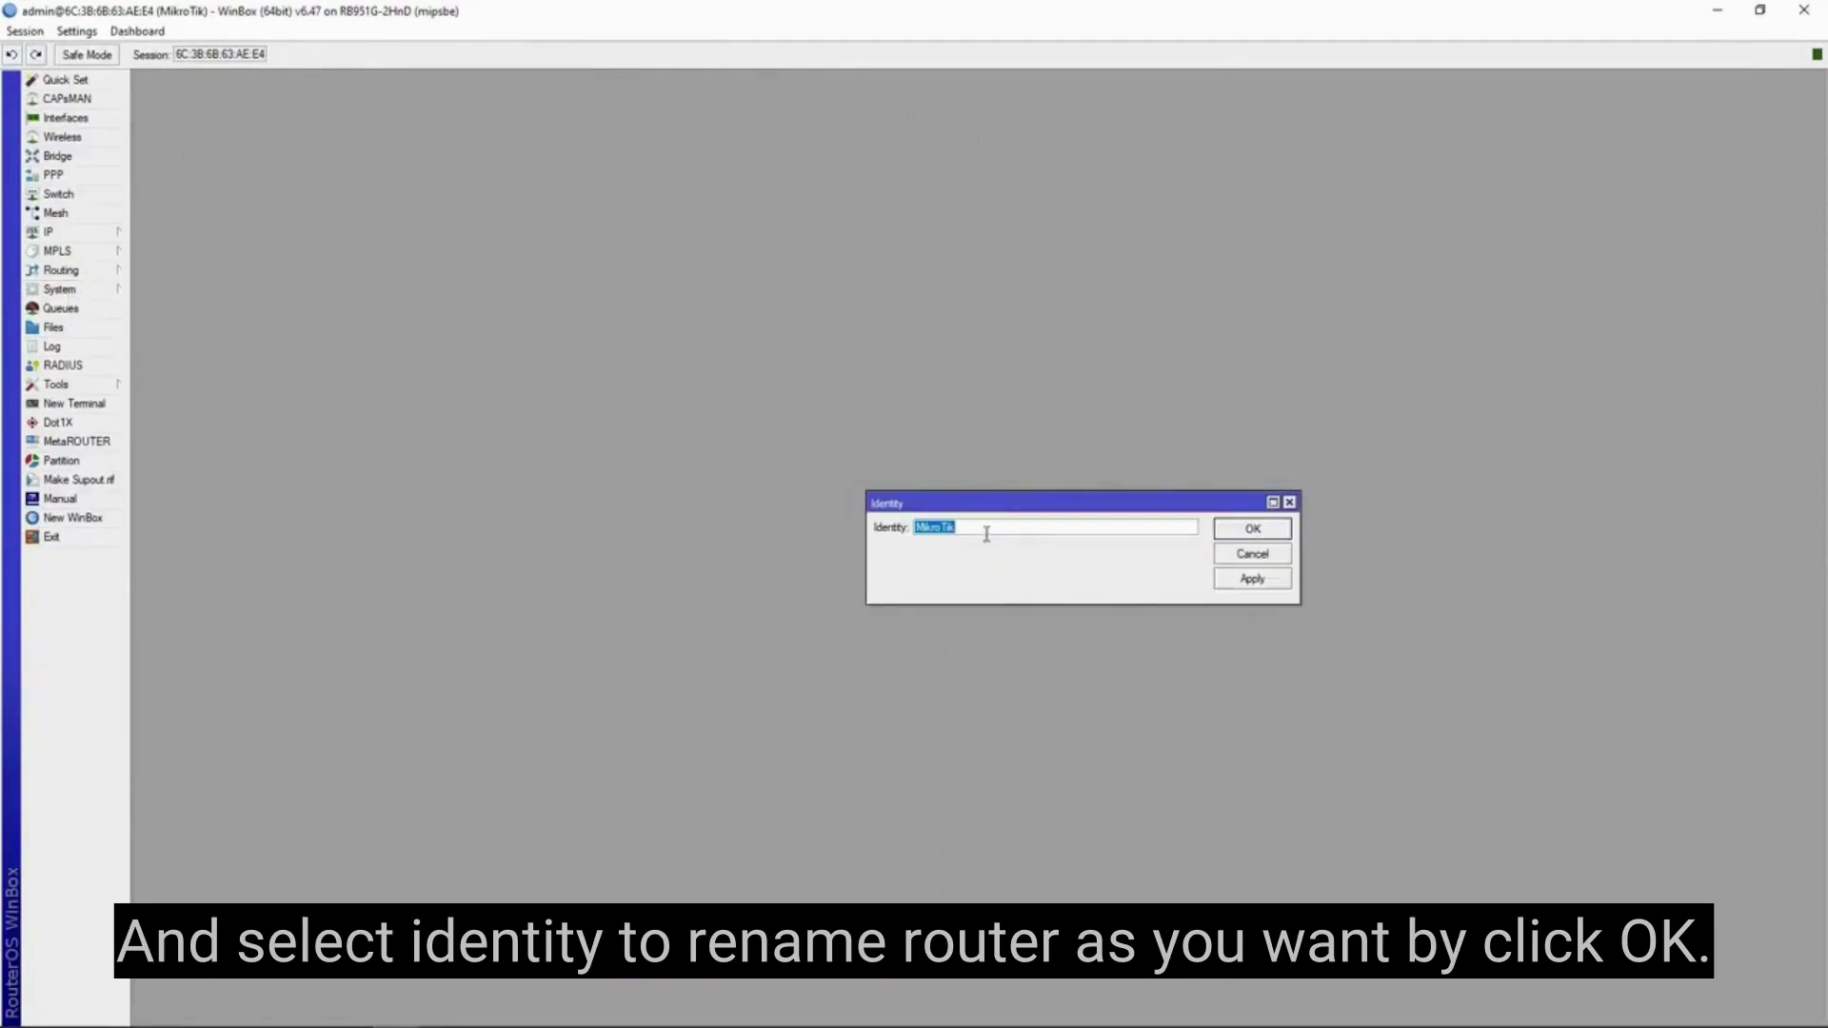
type("R1")
left_click(1255, 531)
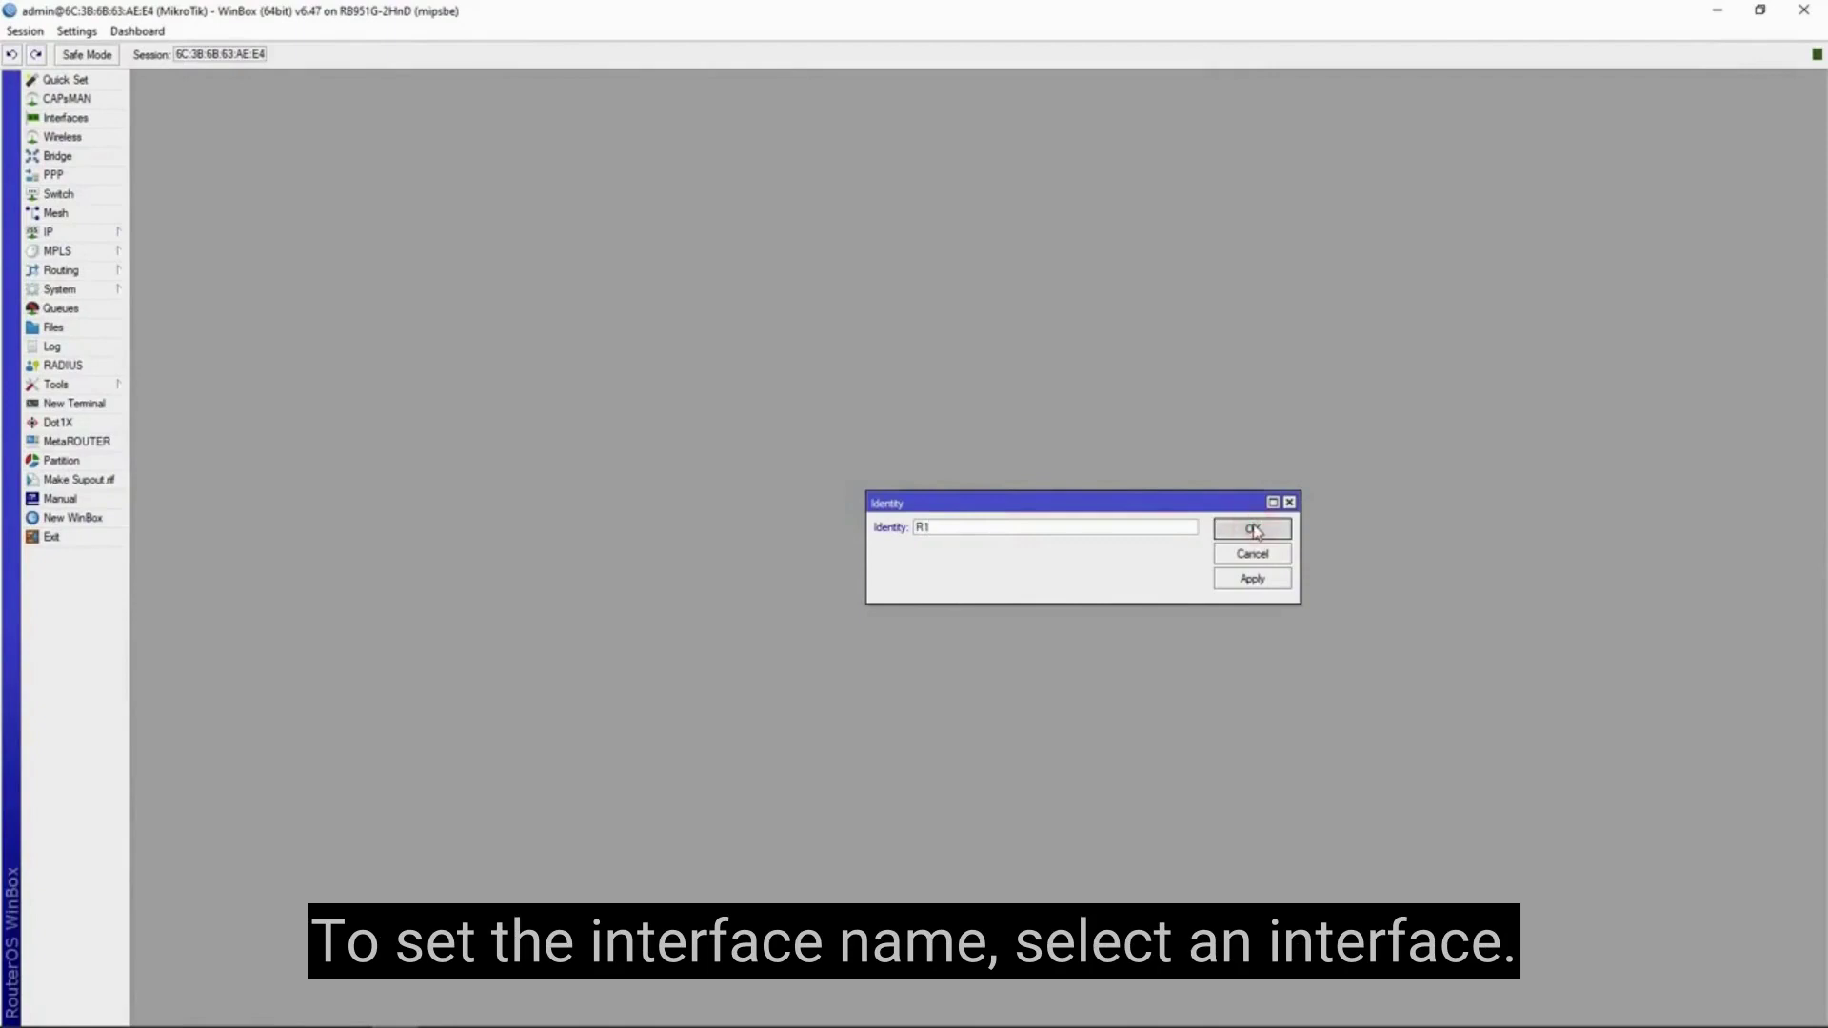
Rename ether1 to ether1-WAN, and ether2 and ether3 to ether2-LAN and ether3-LAN
left_click(67, 118)
double_click(251, 184)
type("ether1-WAN")
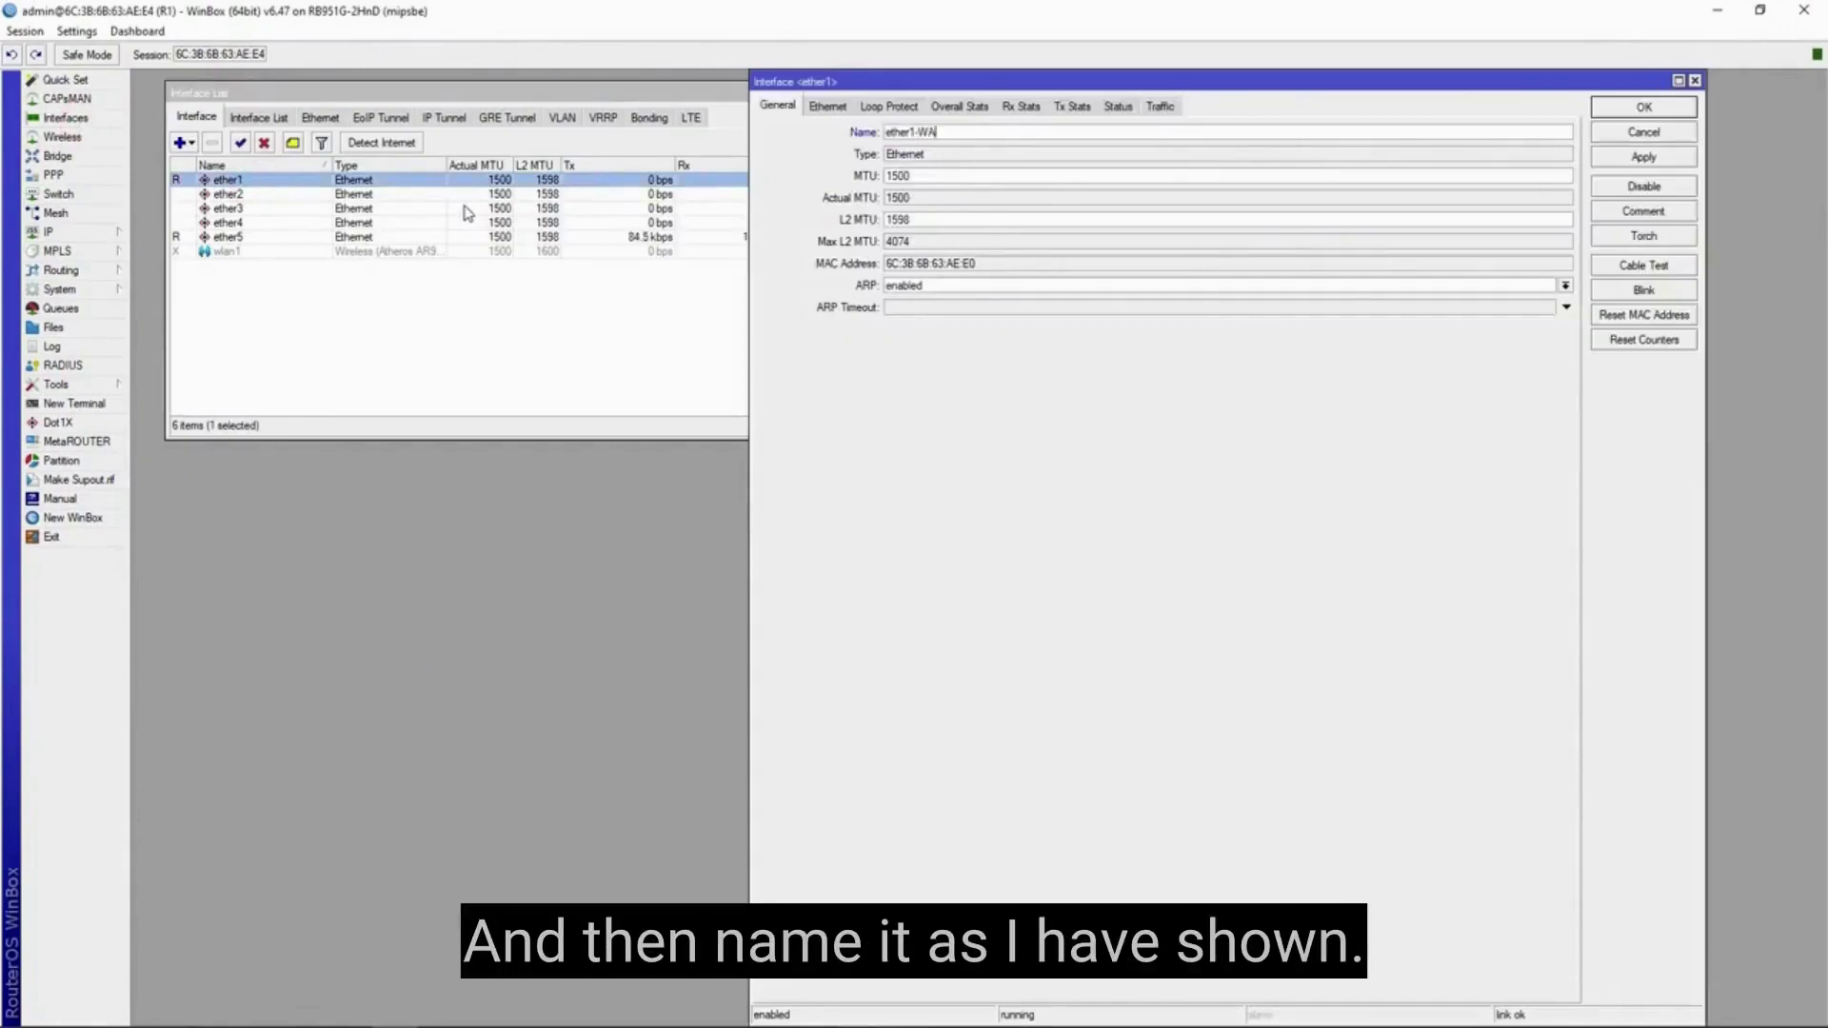
left_click(1598, 111)
double_click(244, 198)
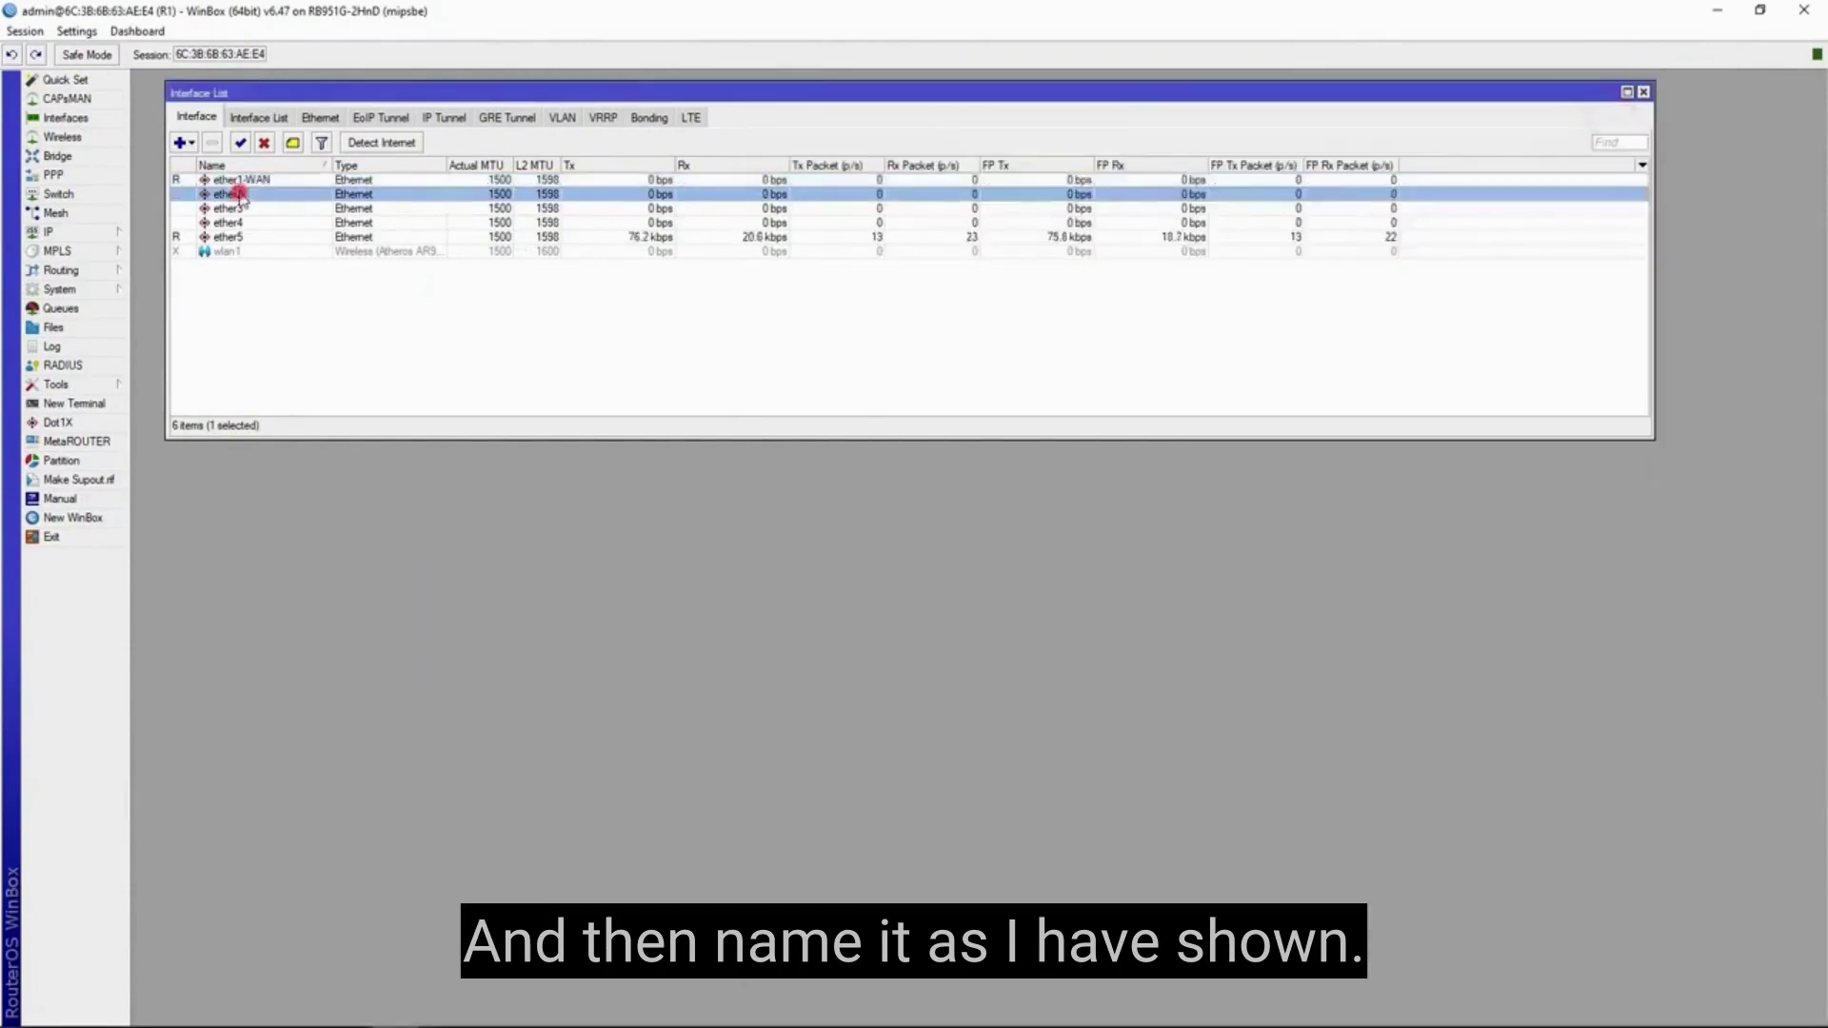
type("ether2-LAN")
left_click(939, 132)
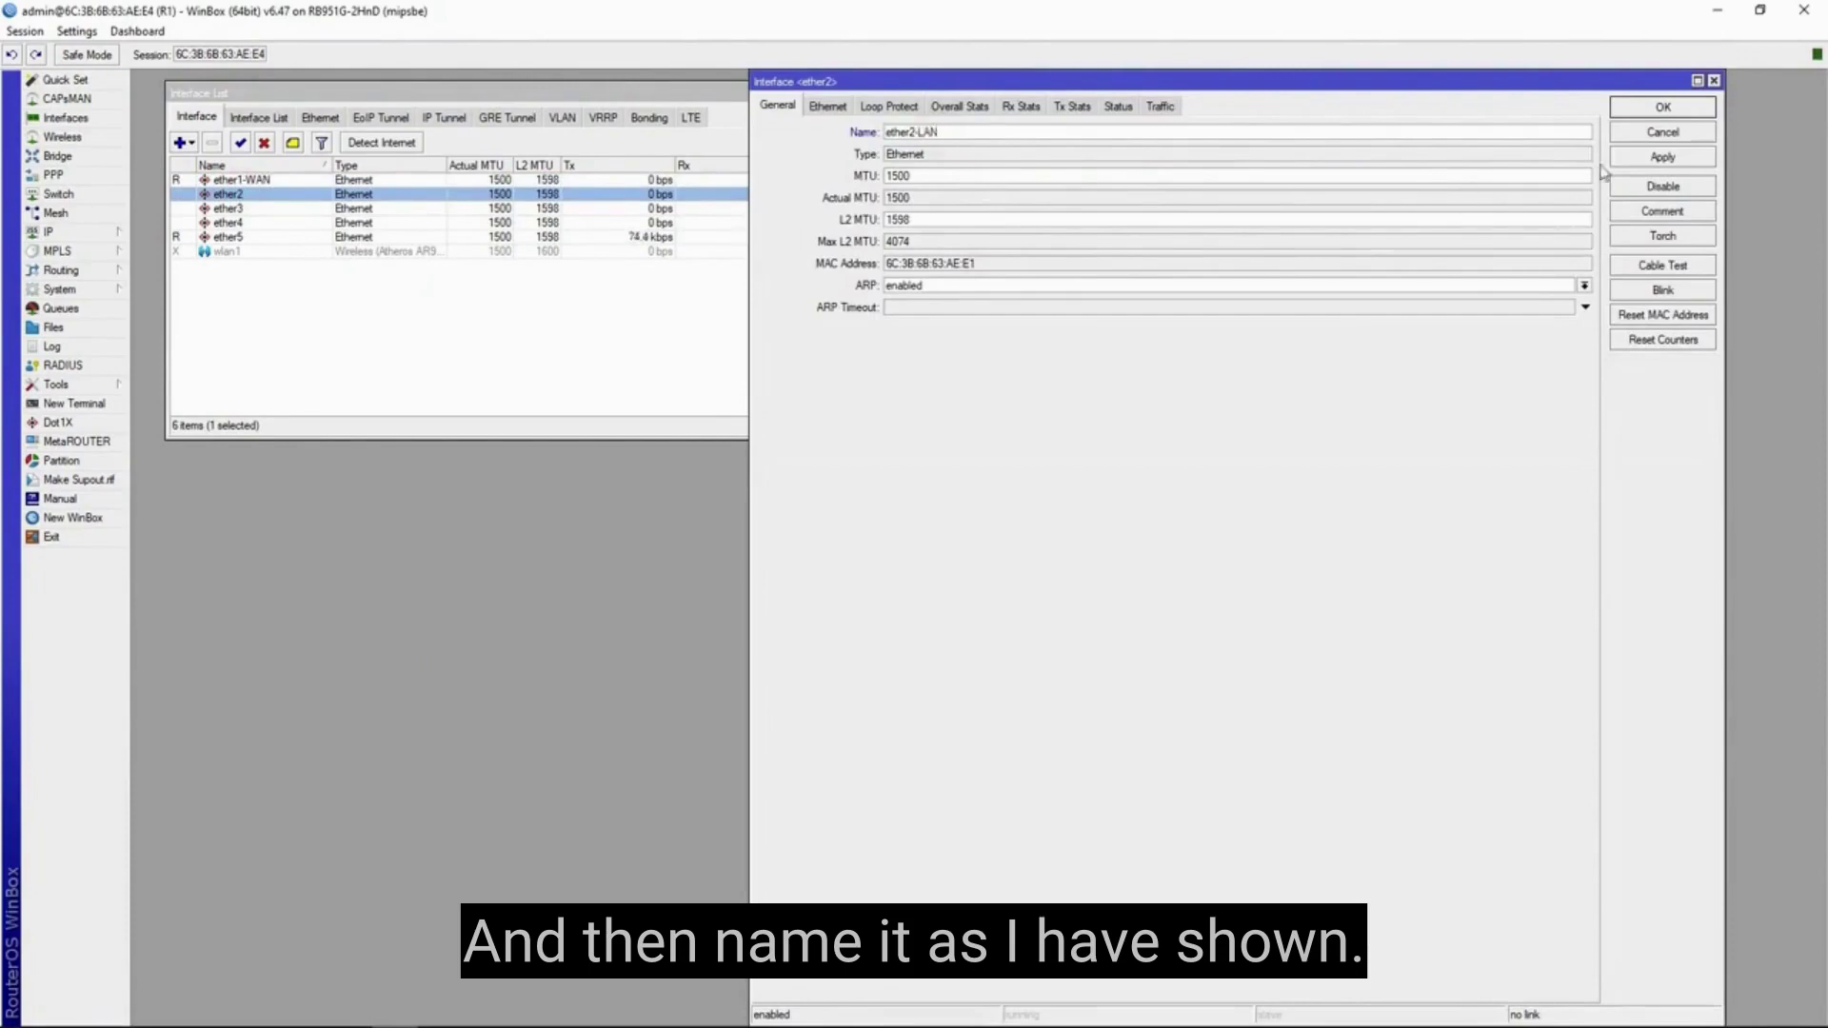
left_click(1658, 112)
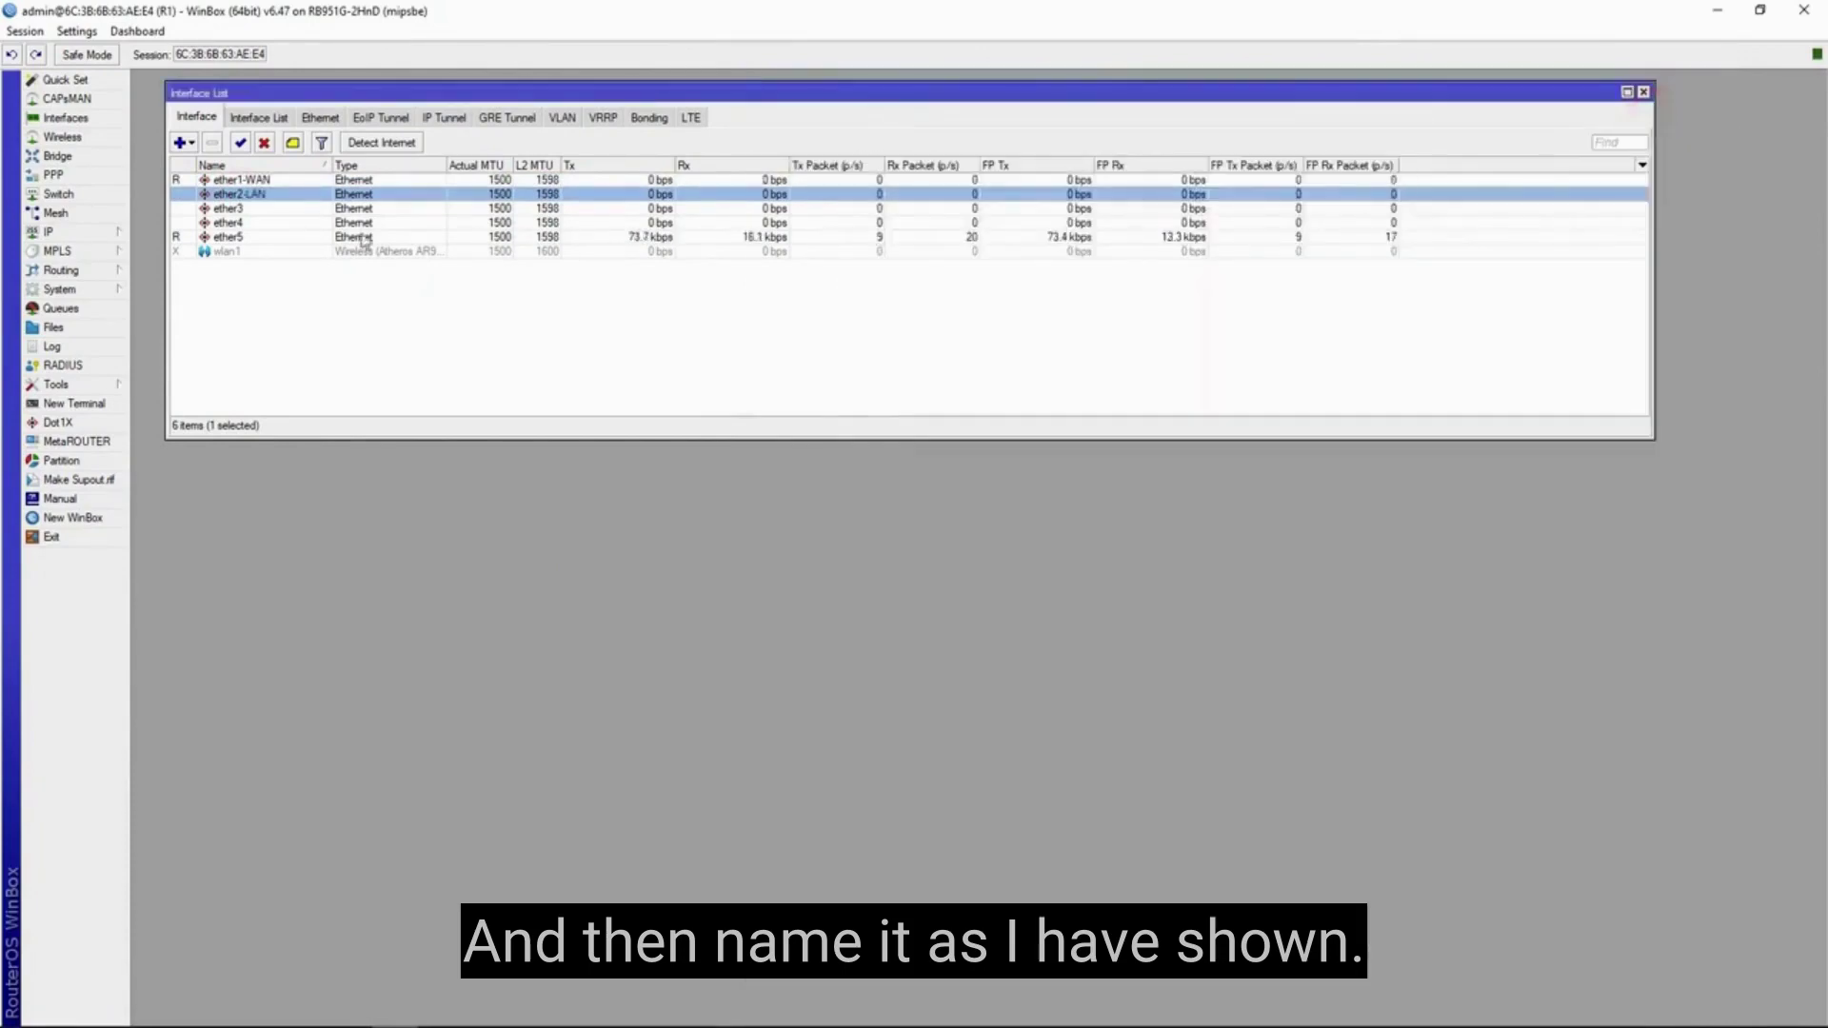
left_click(267, 211)
double_click(266, 213)
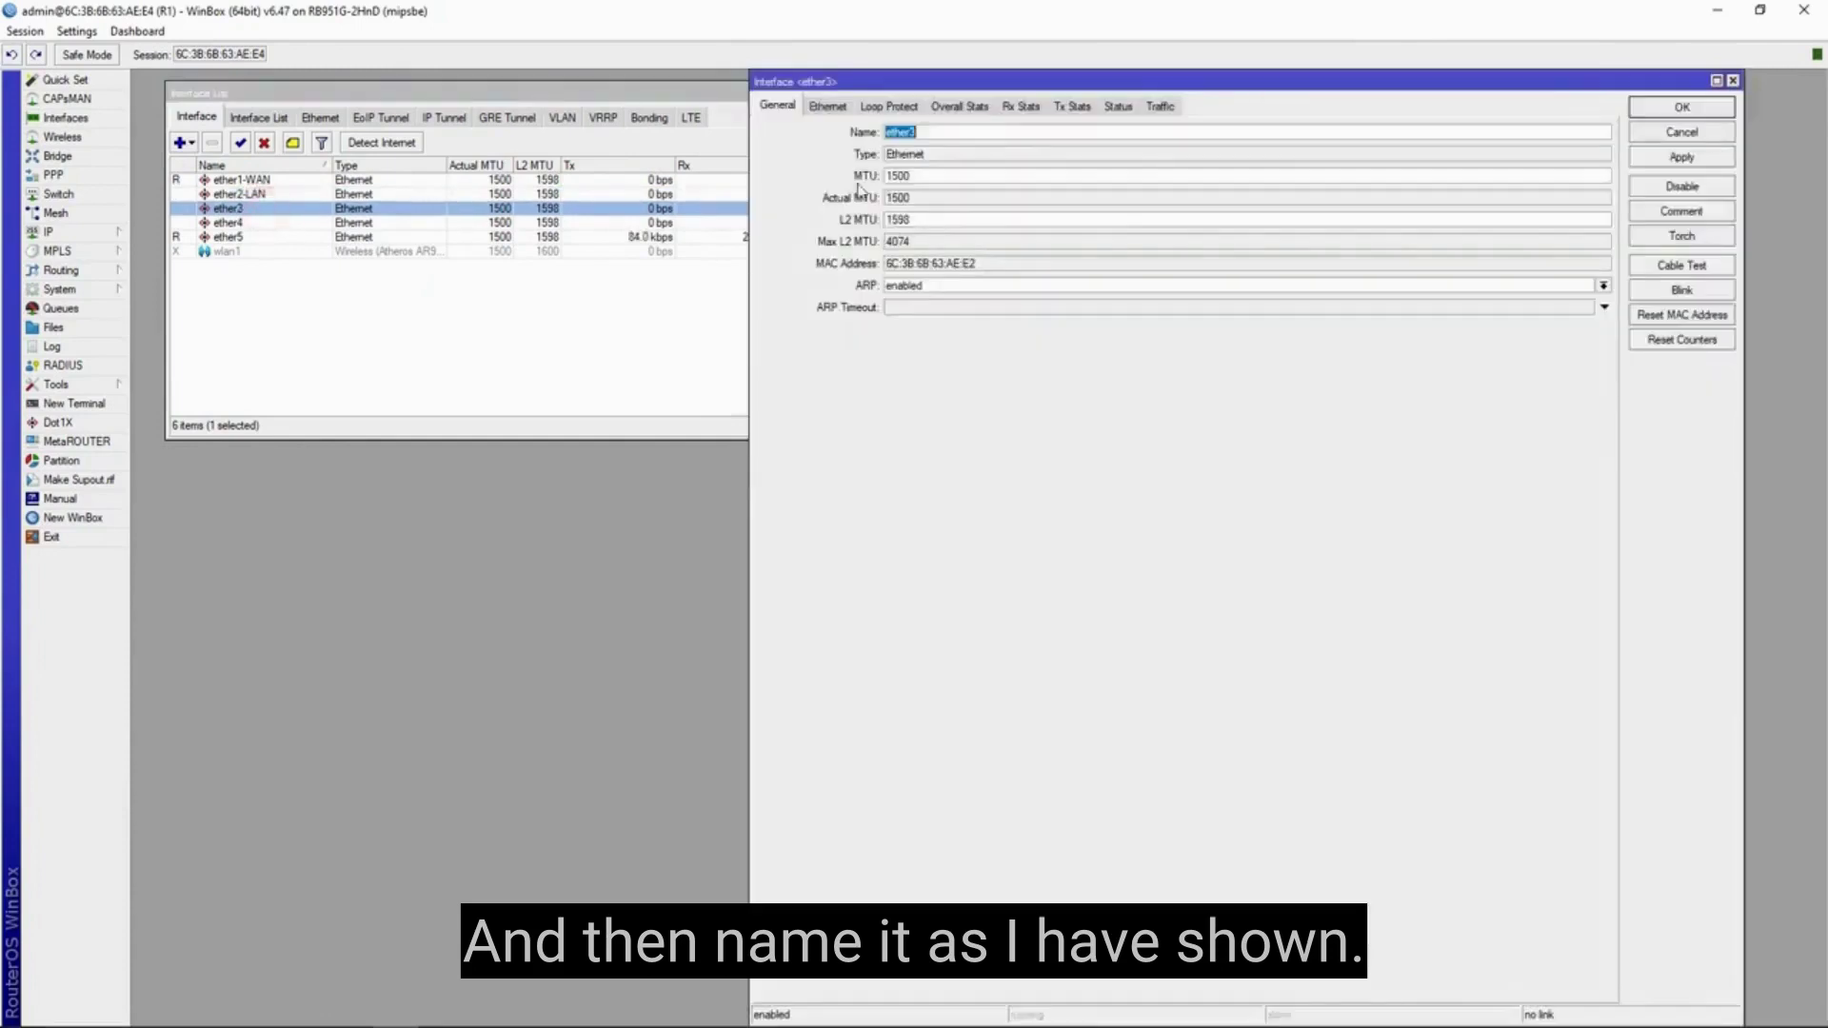
left_click(939, 132)
type("-LAN")
left_click(1678, 111)
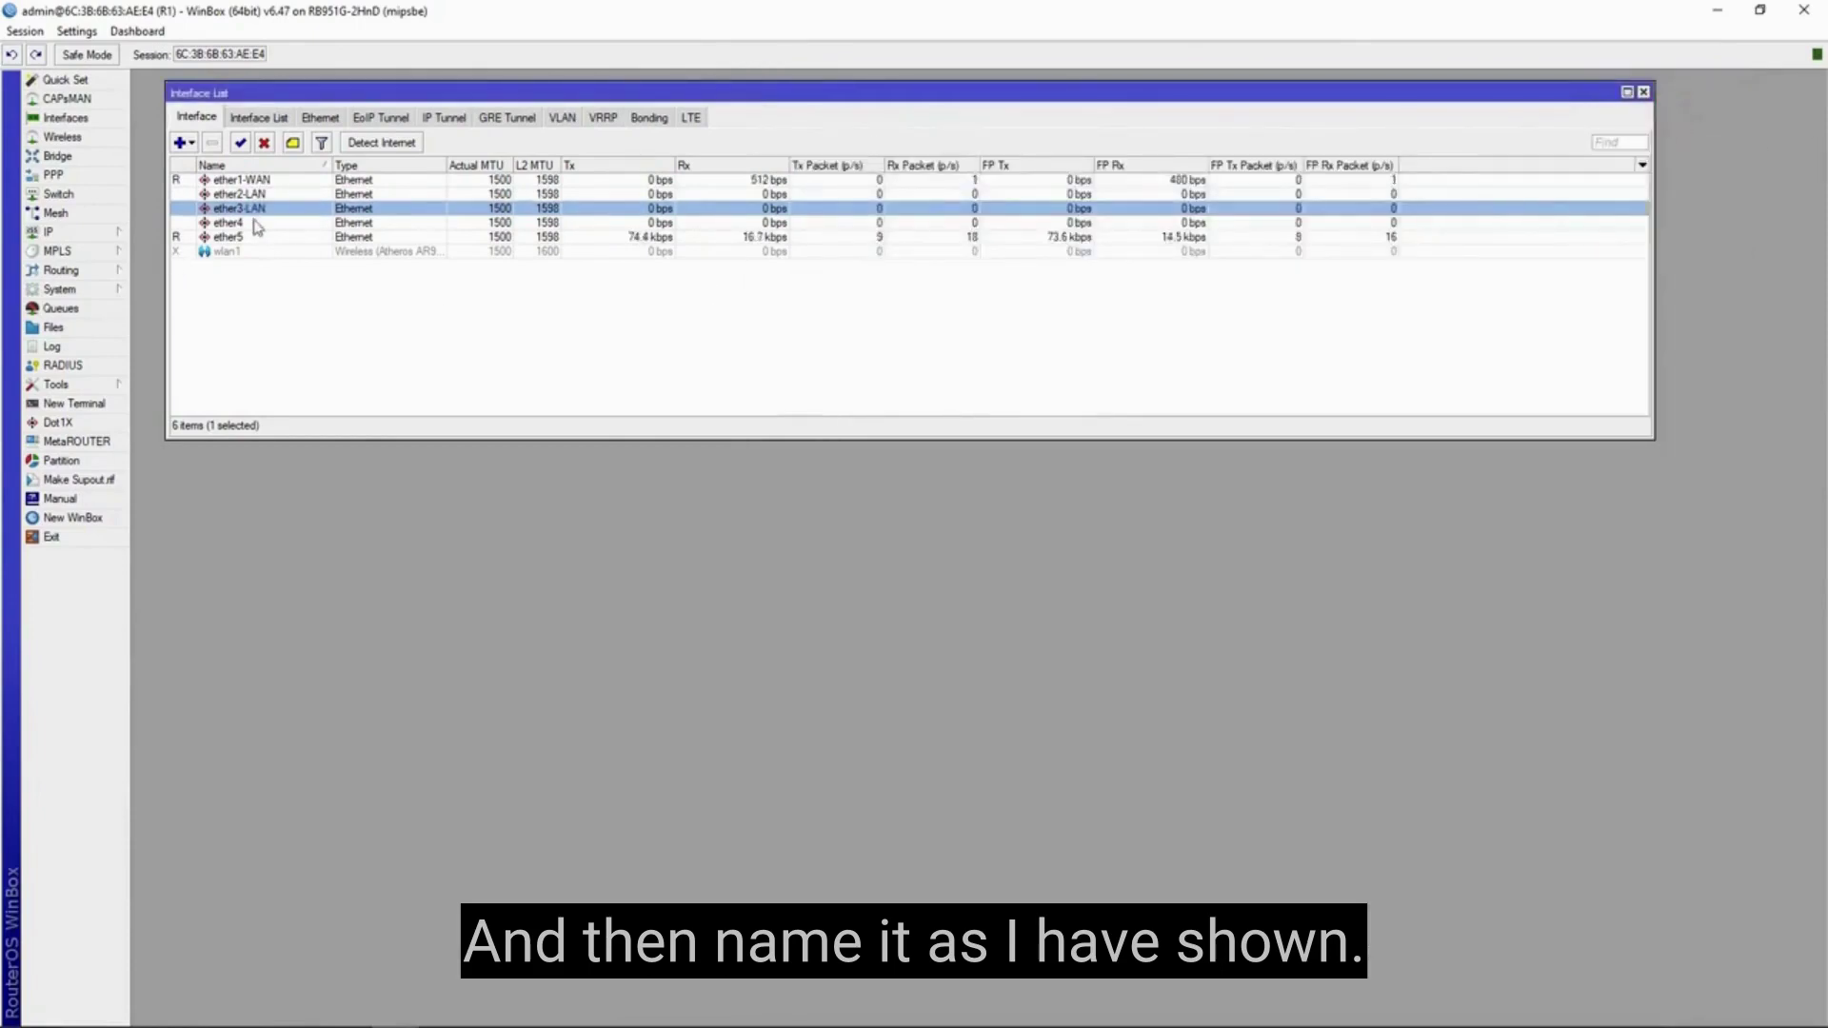
Rename ether4 to ether4-LAN, ether5 to ether5-Manager and wlan1 to wlan1-WiFi
double_click(258, 225)
type("ether4-LAN")
left_click(944, 133)
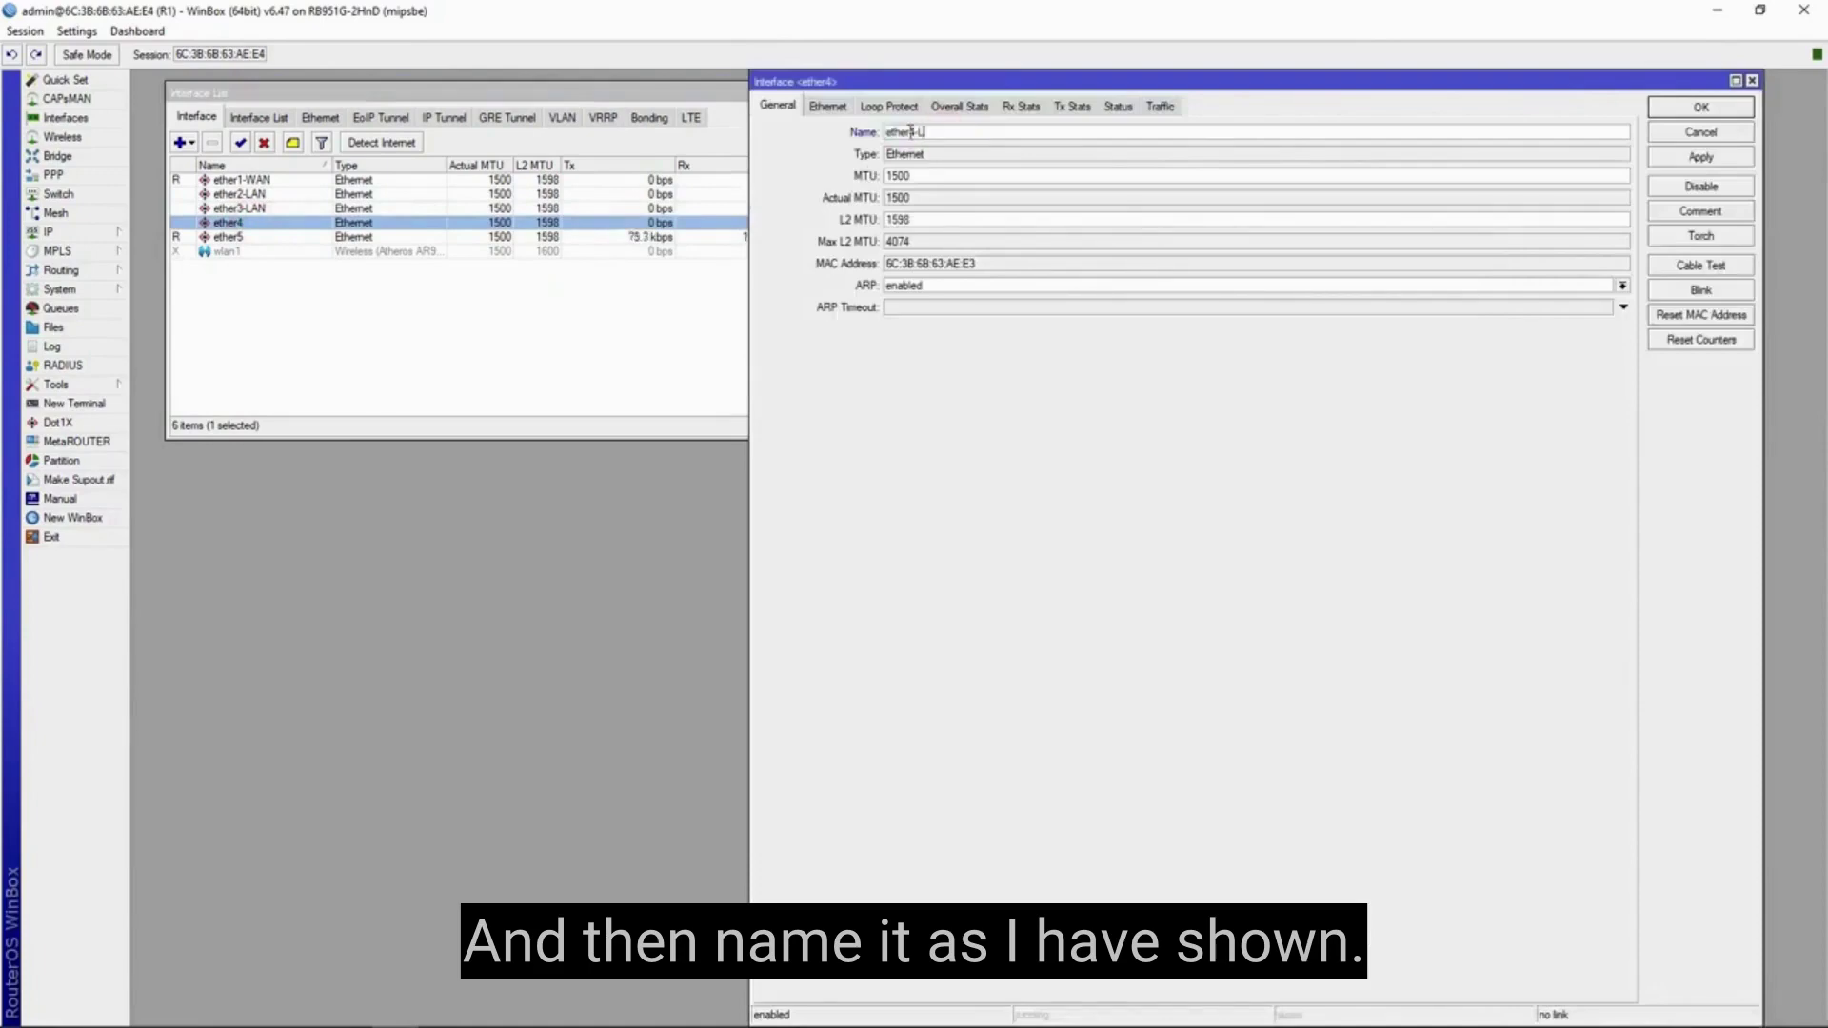
left_click(1697, 110)
double_click(250, 241)
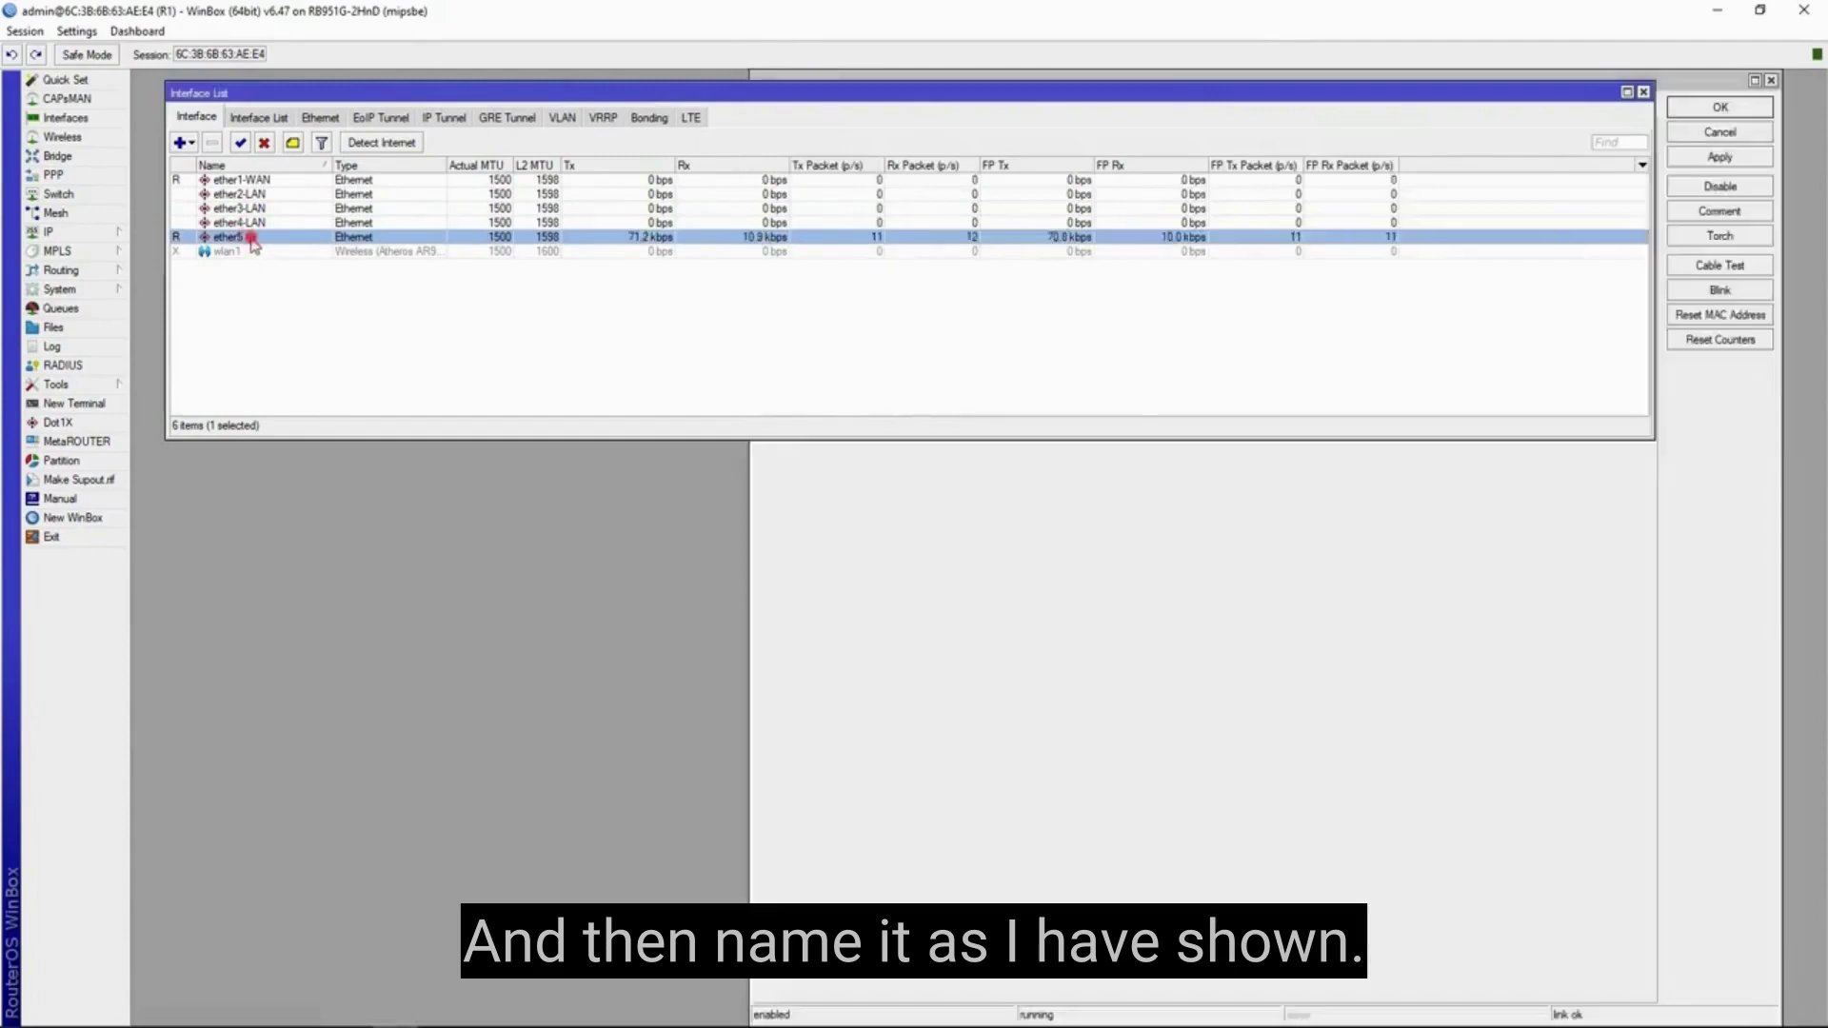
type("ether5-Manager")
left_click(935, 133)
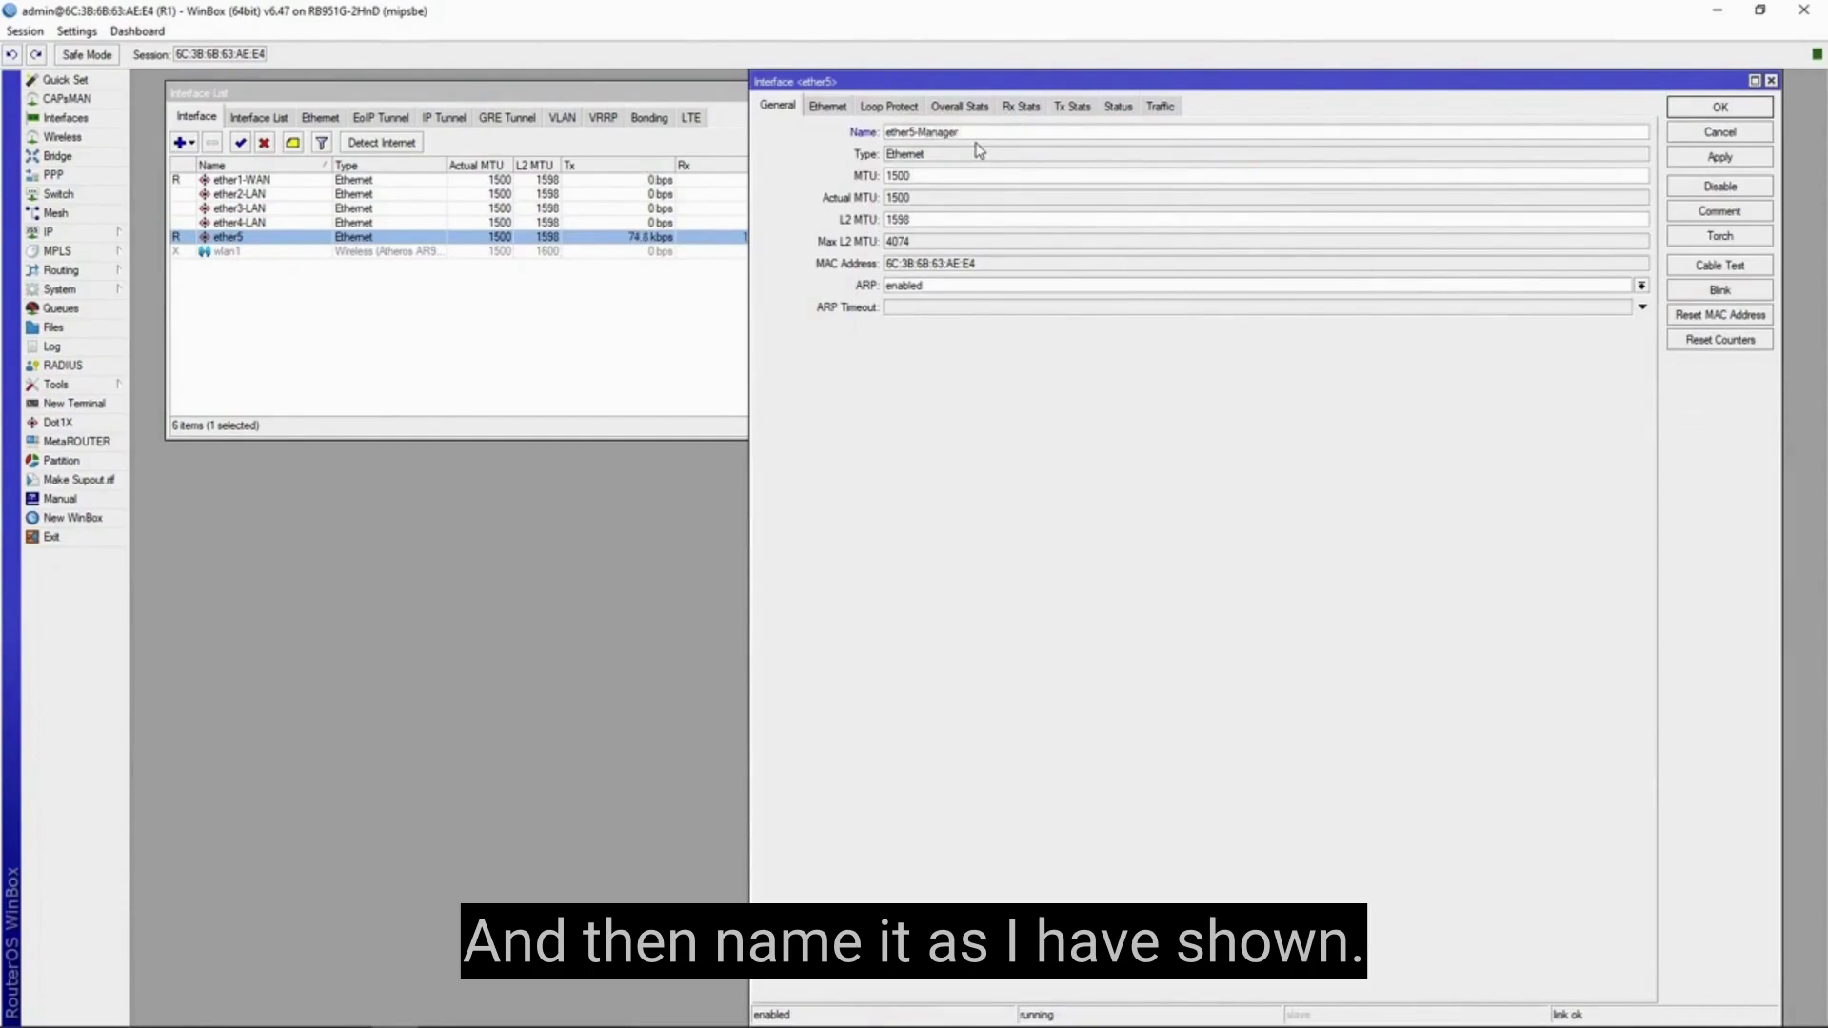
left_click(1694, 114)
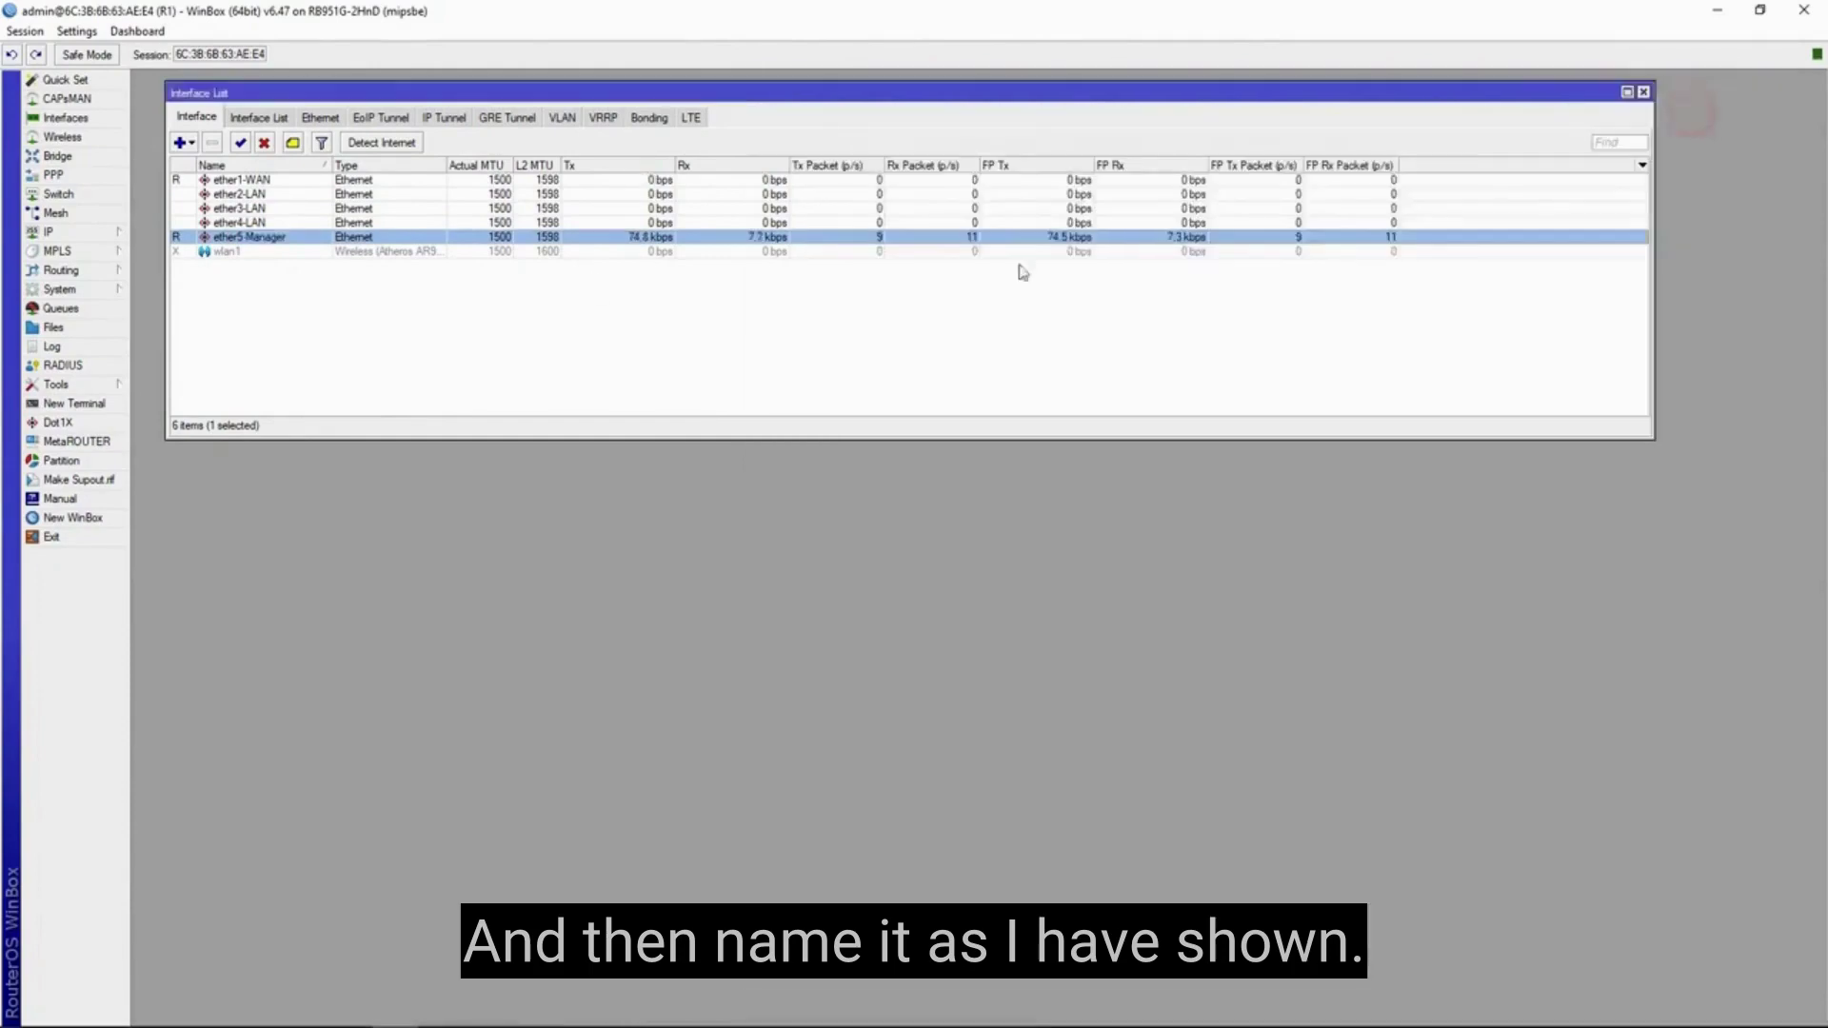
double_click(229, 252)
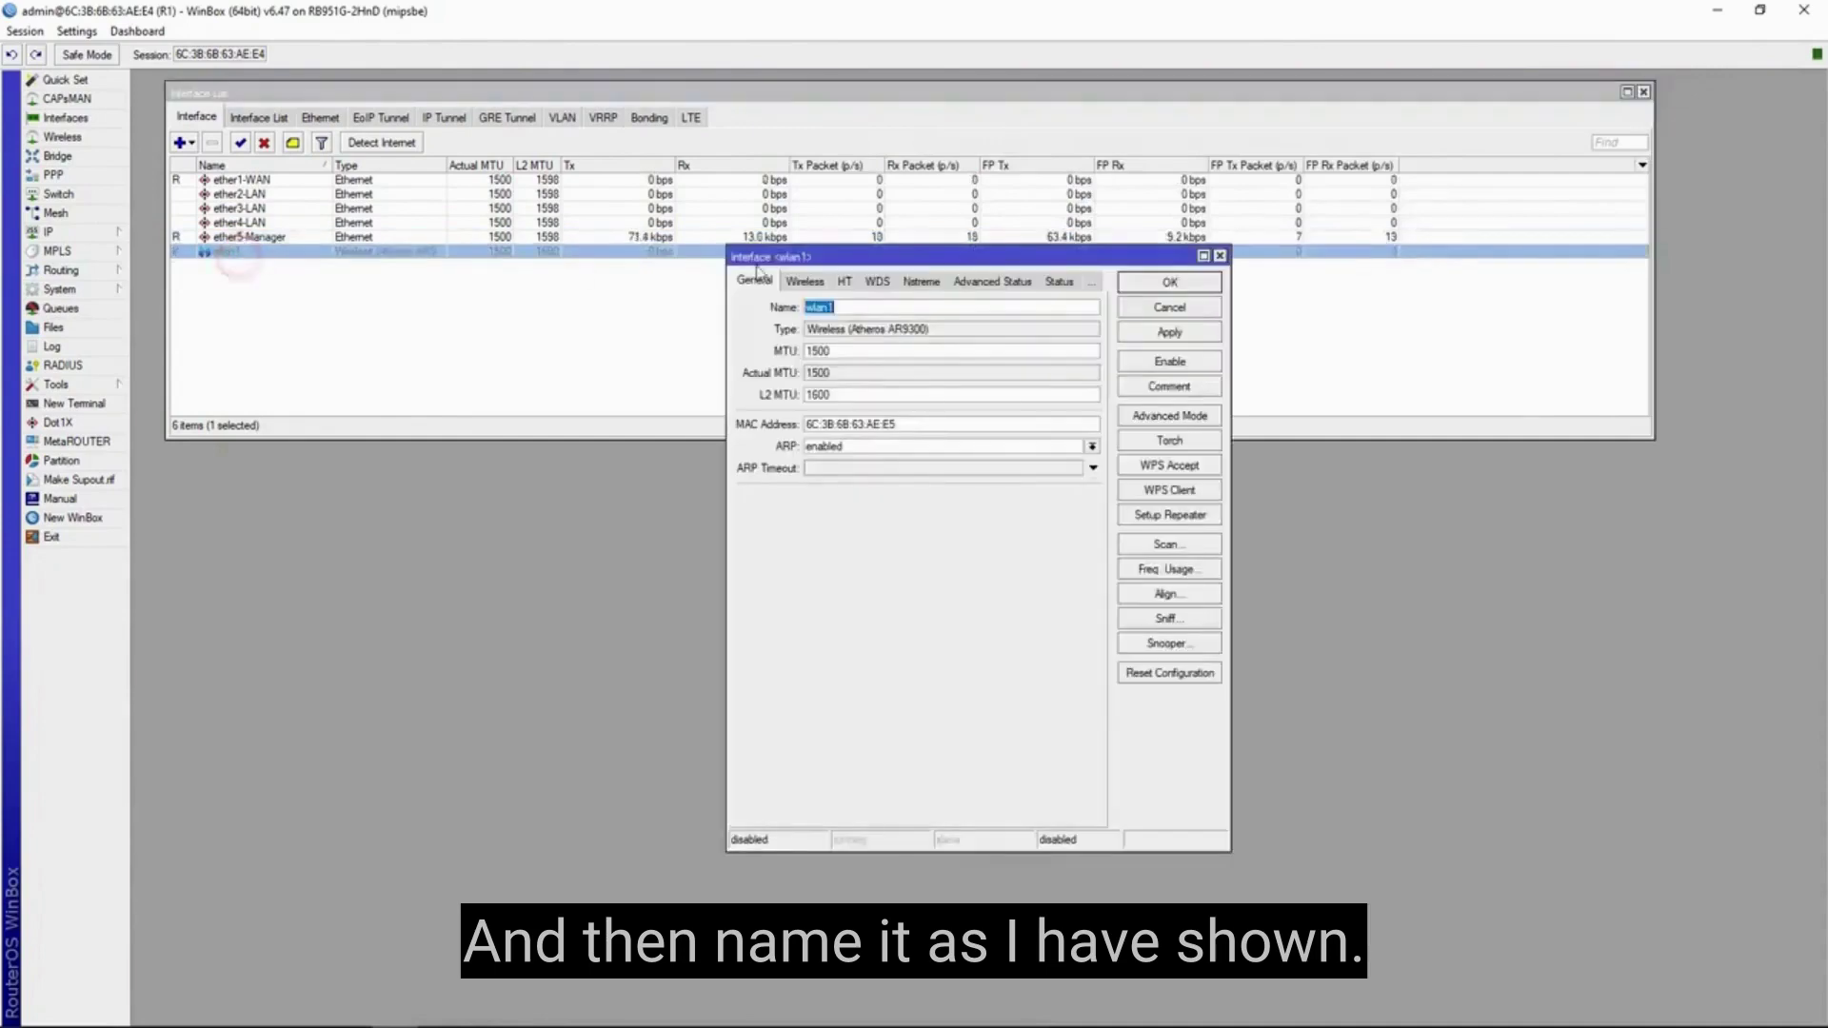
left_click(855, 306)
type("L")
left_click(1166, 285)
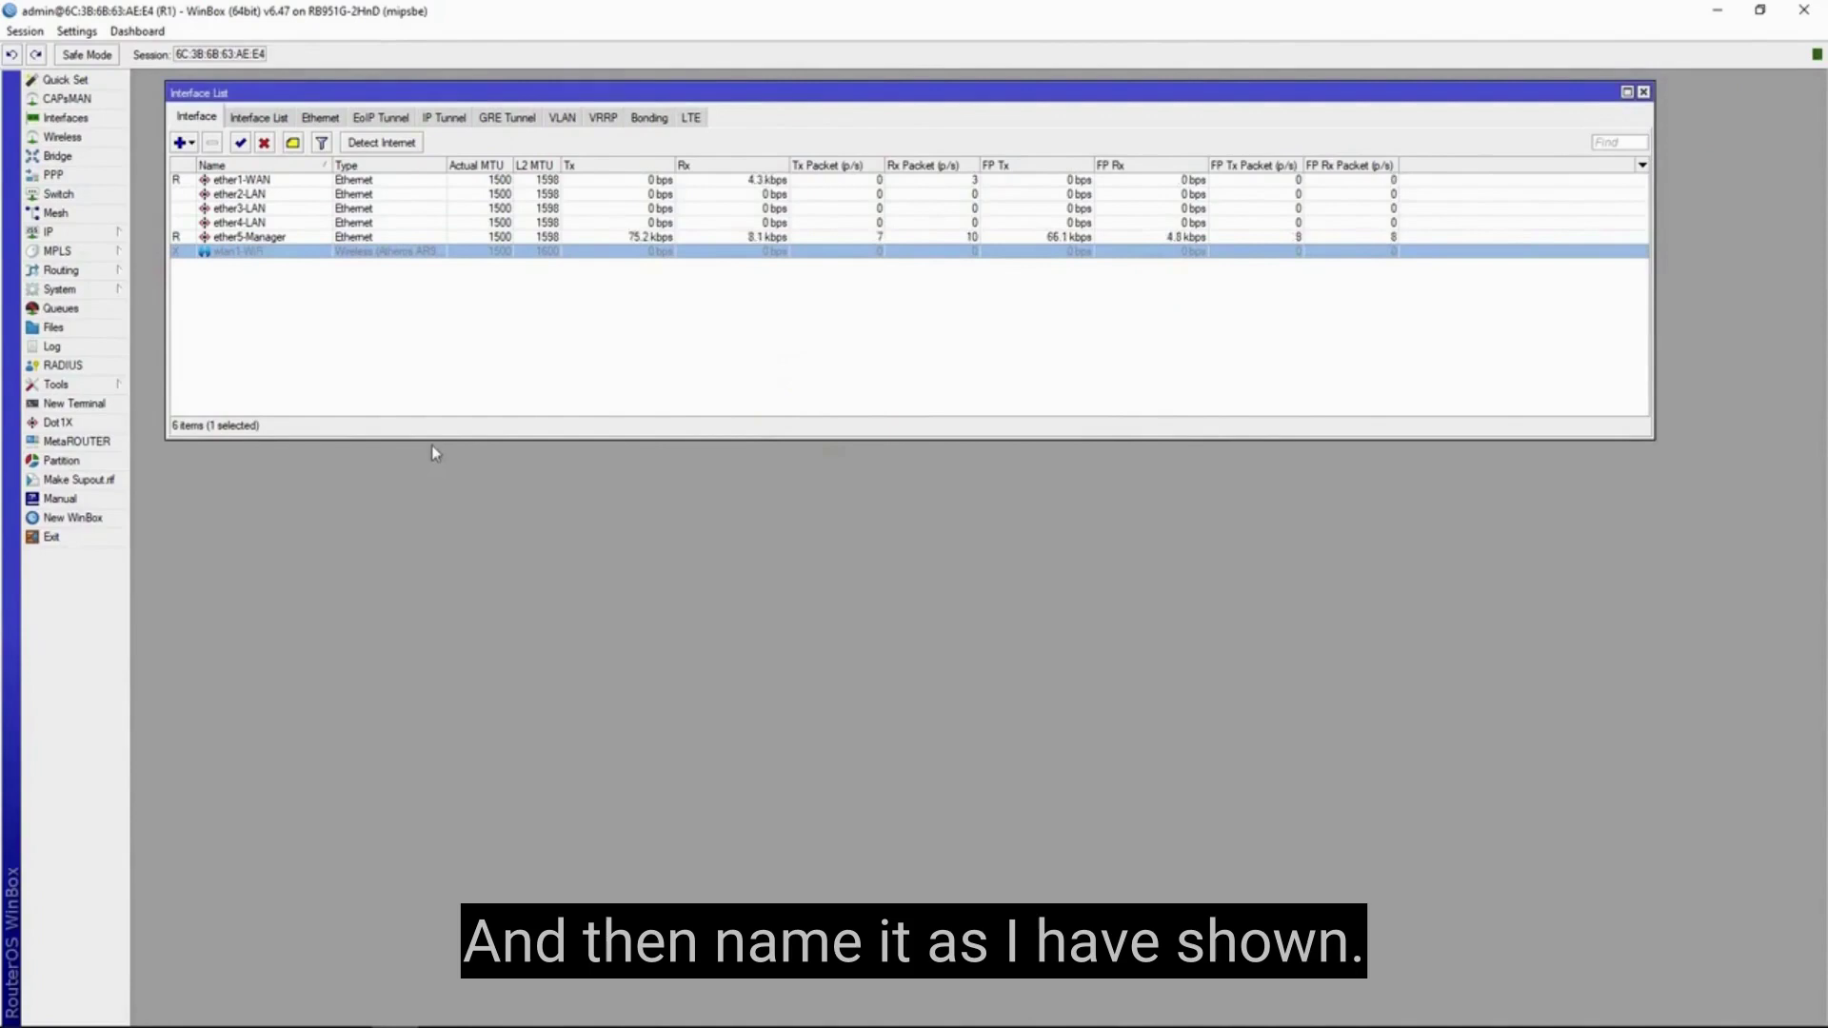
left_click_drag(432, 439, 431, 293)
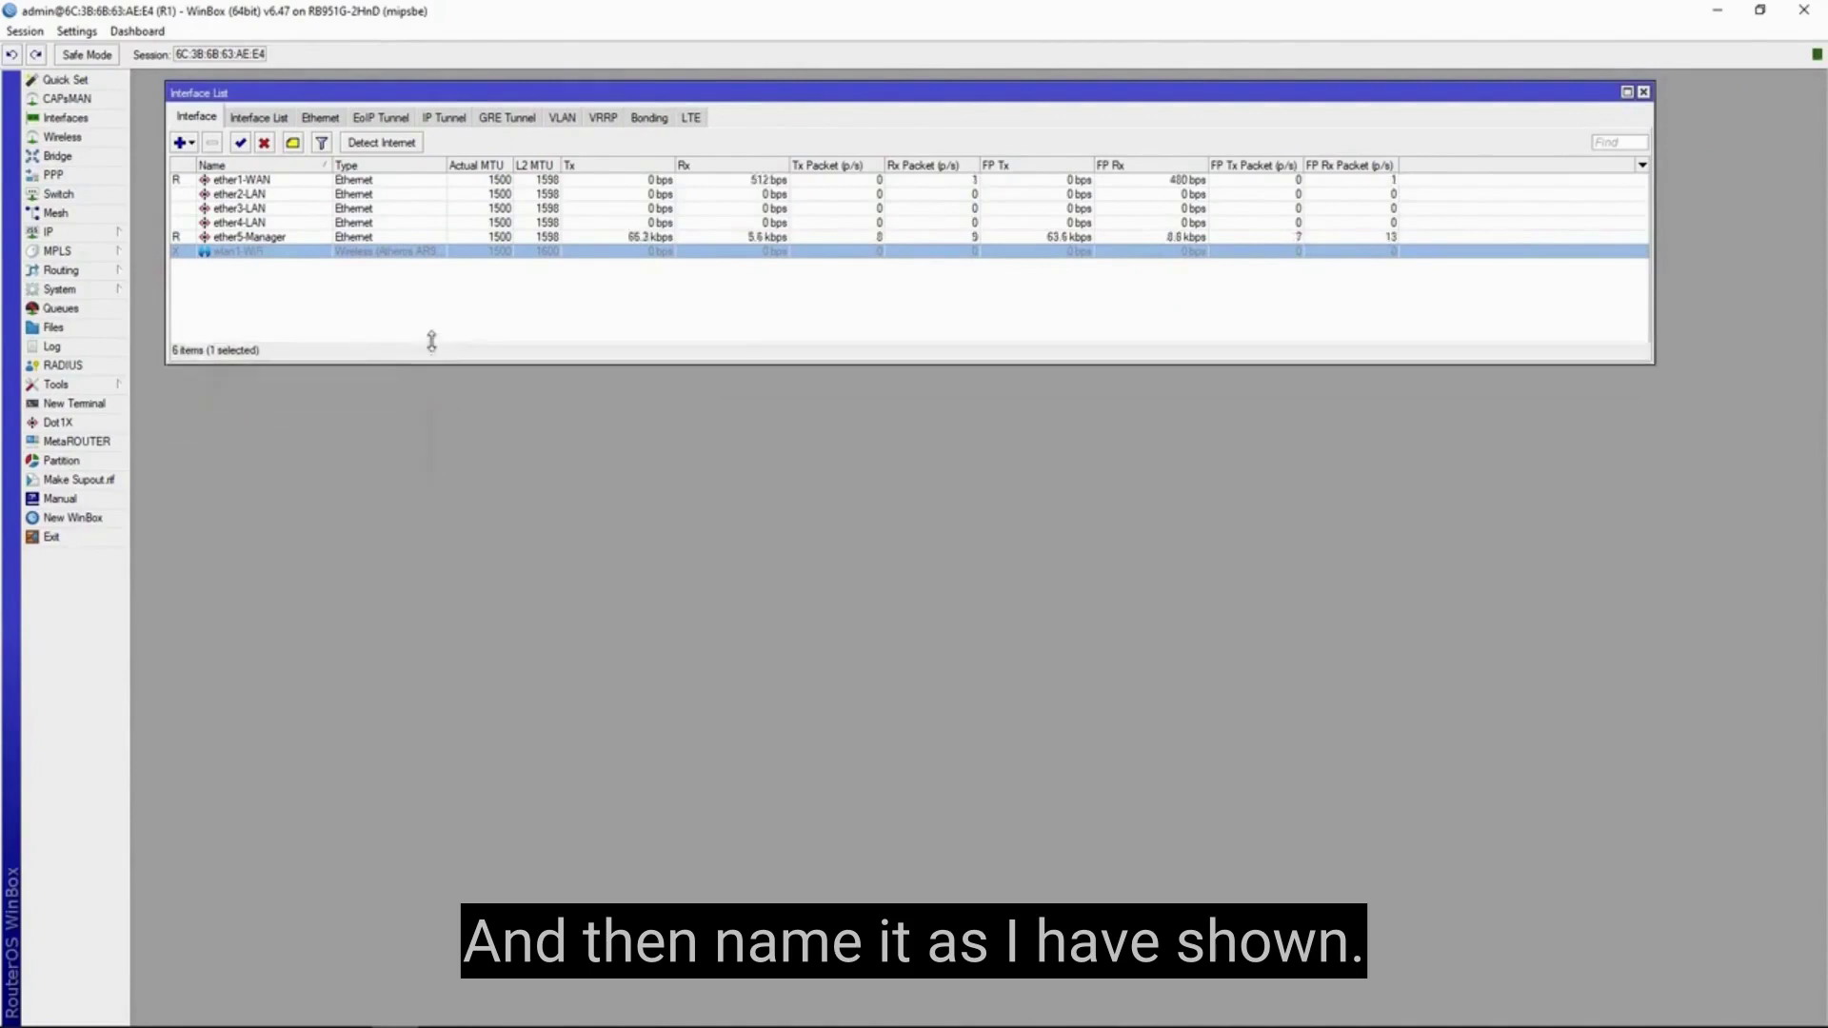
Add a DHCP client on the ether1-WAN interface
left_click(59, 232)
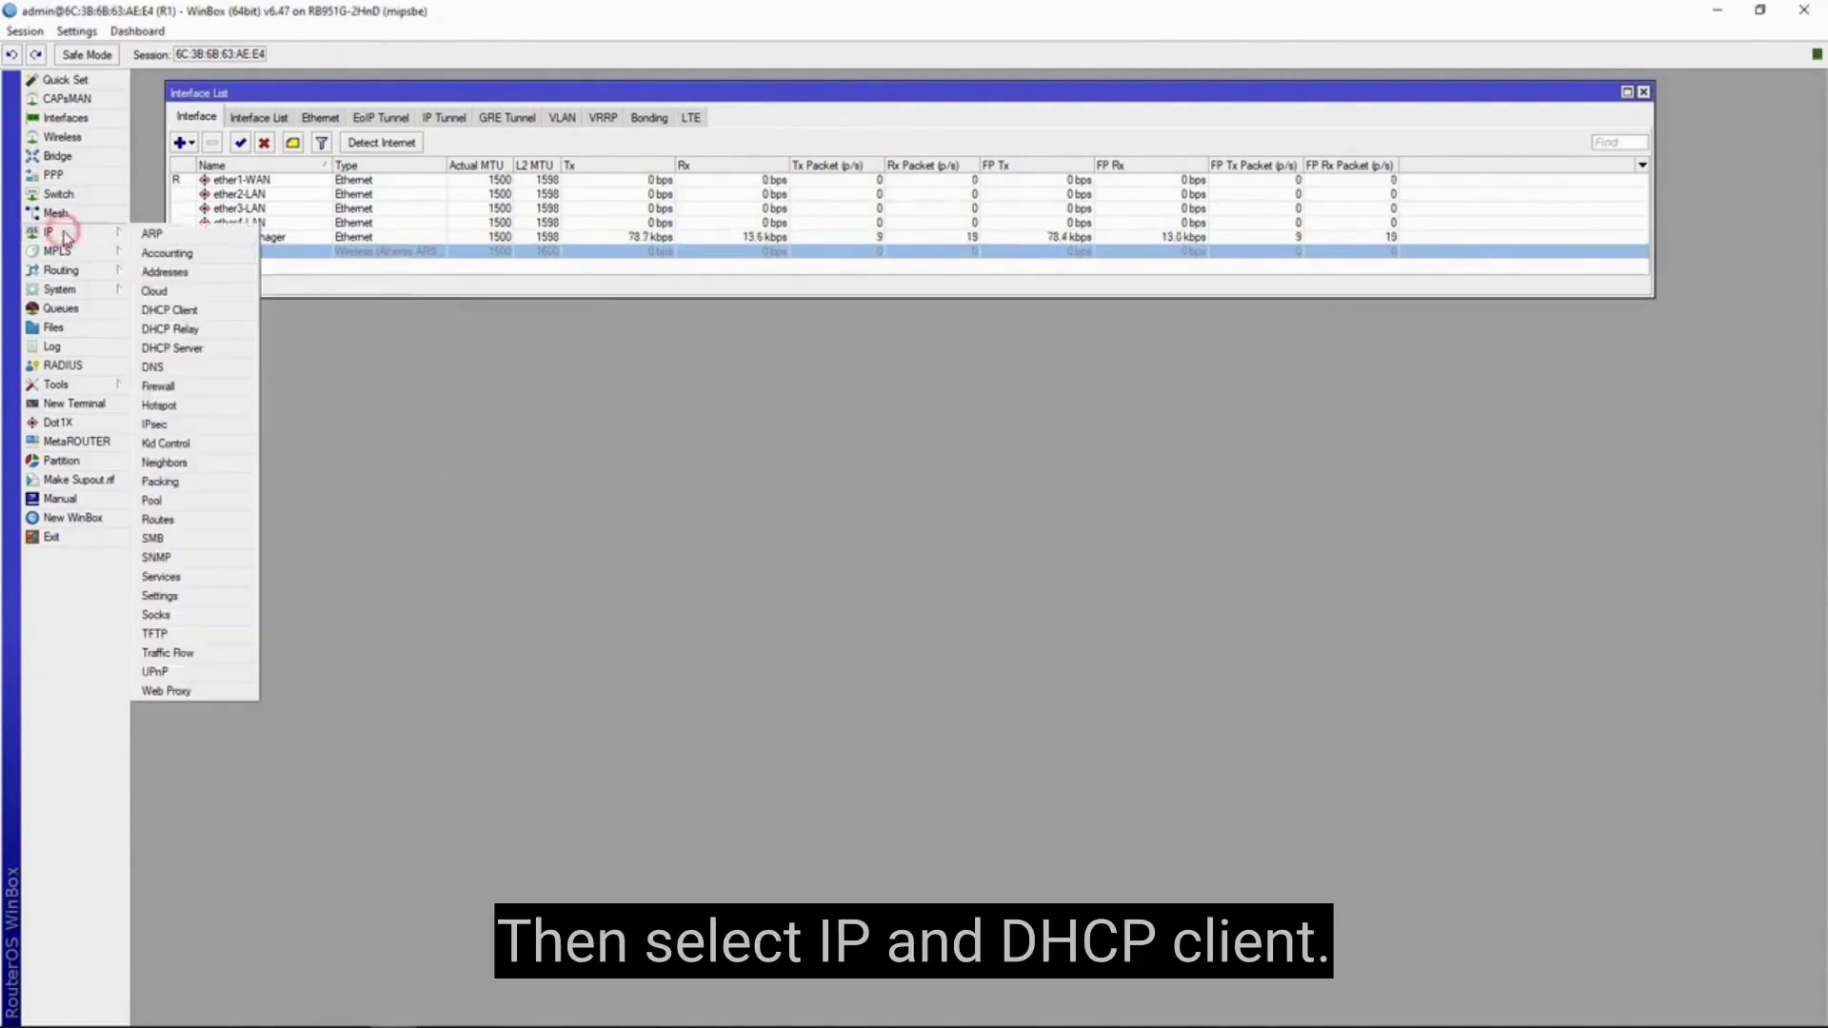
left_click(186, 311)
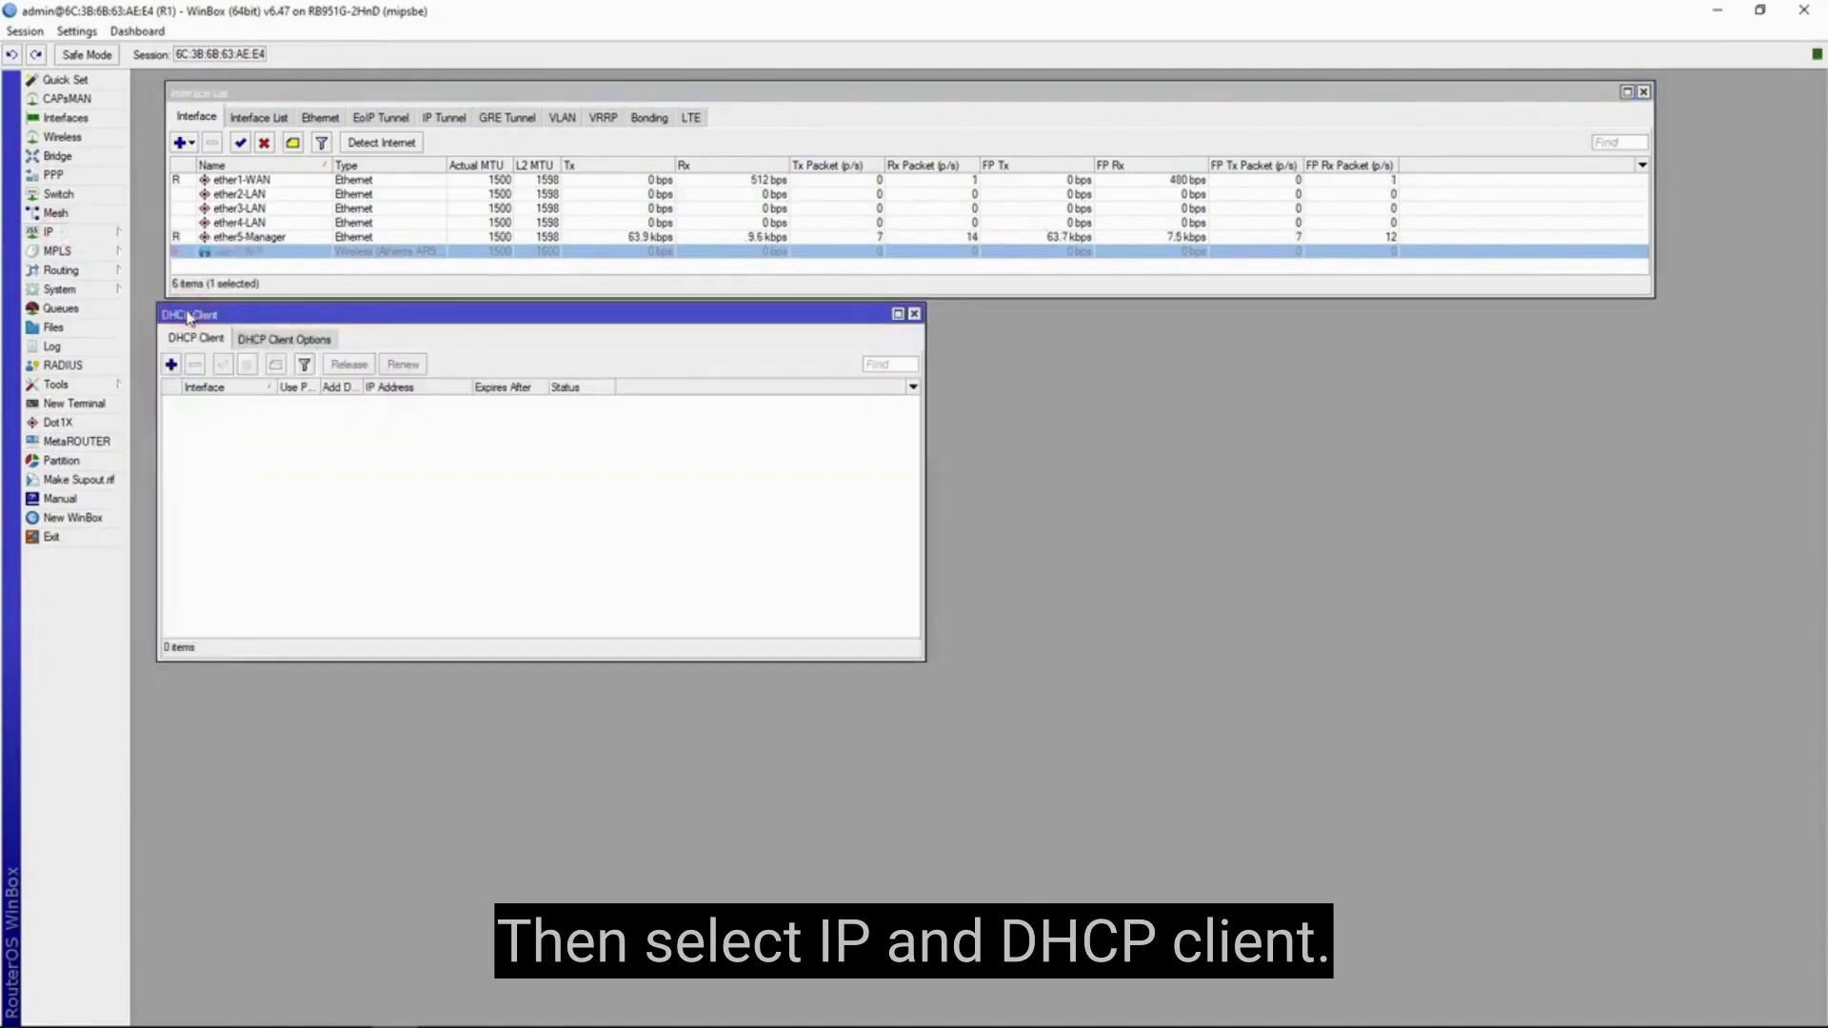
left_click(170, 364)
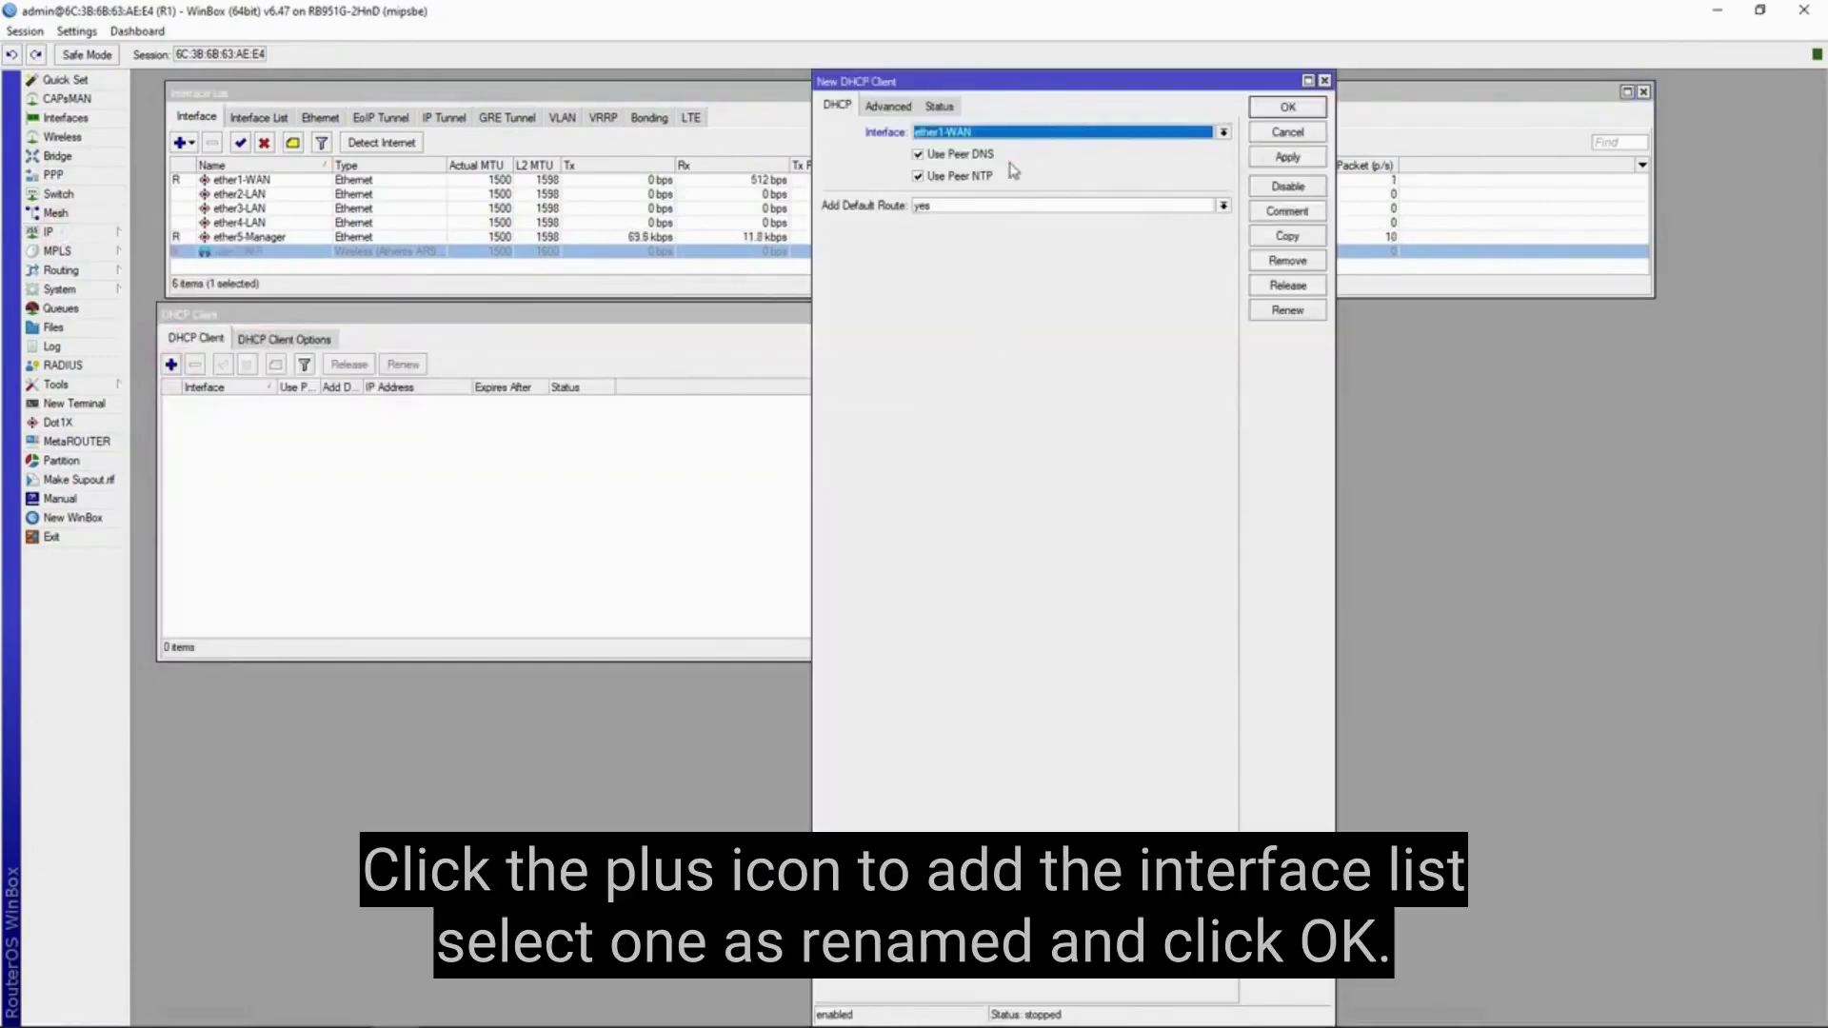
left_click(1009, 132)
left_click(1286, 110)
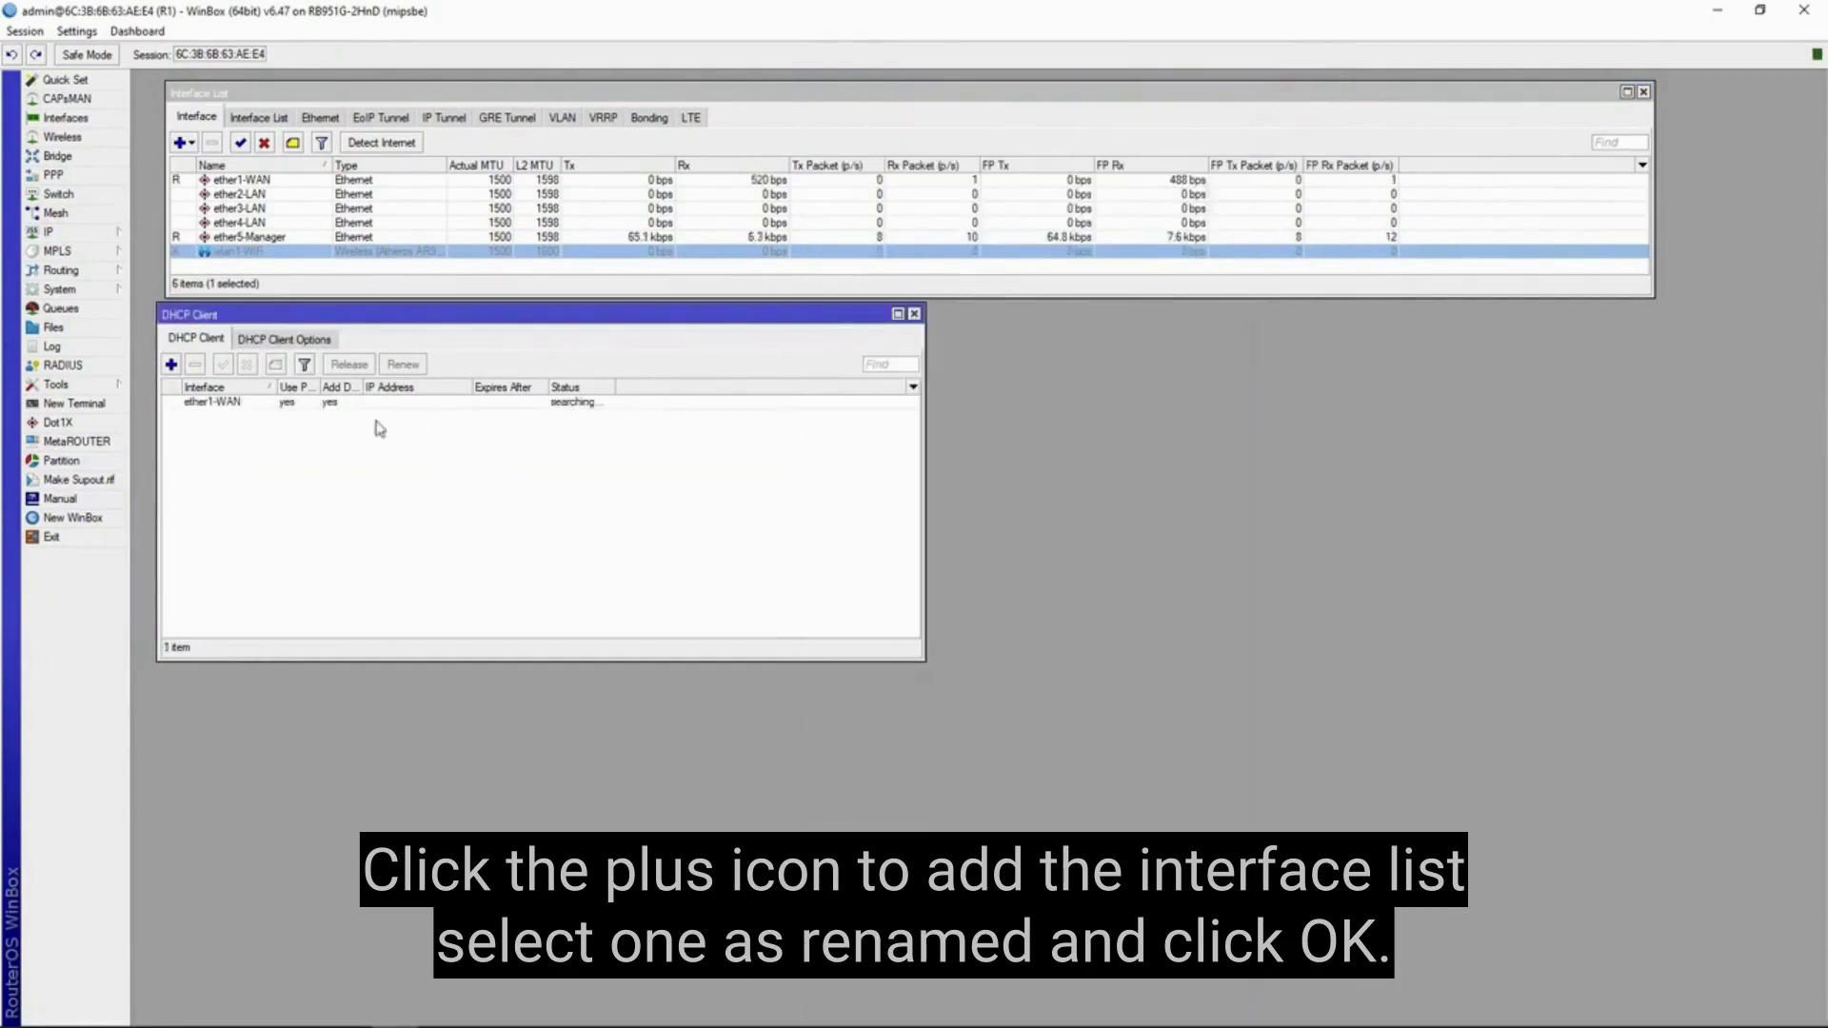
left_click(323, 404)
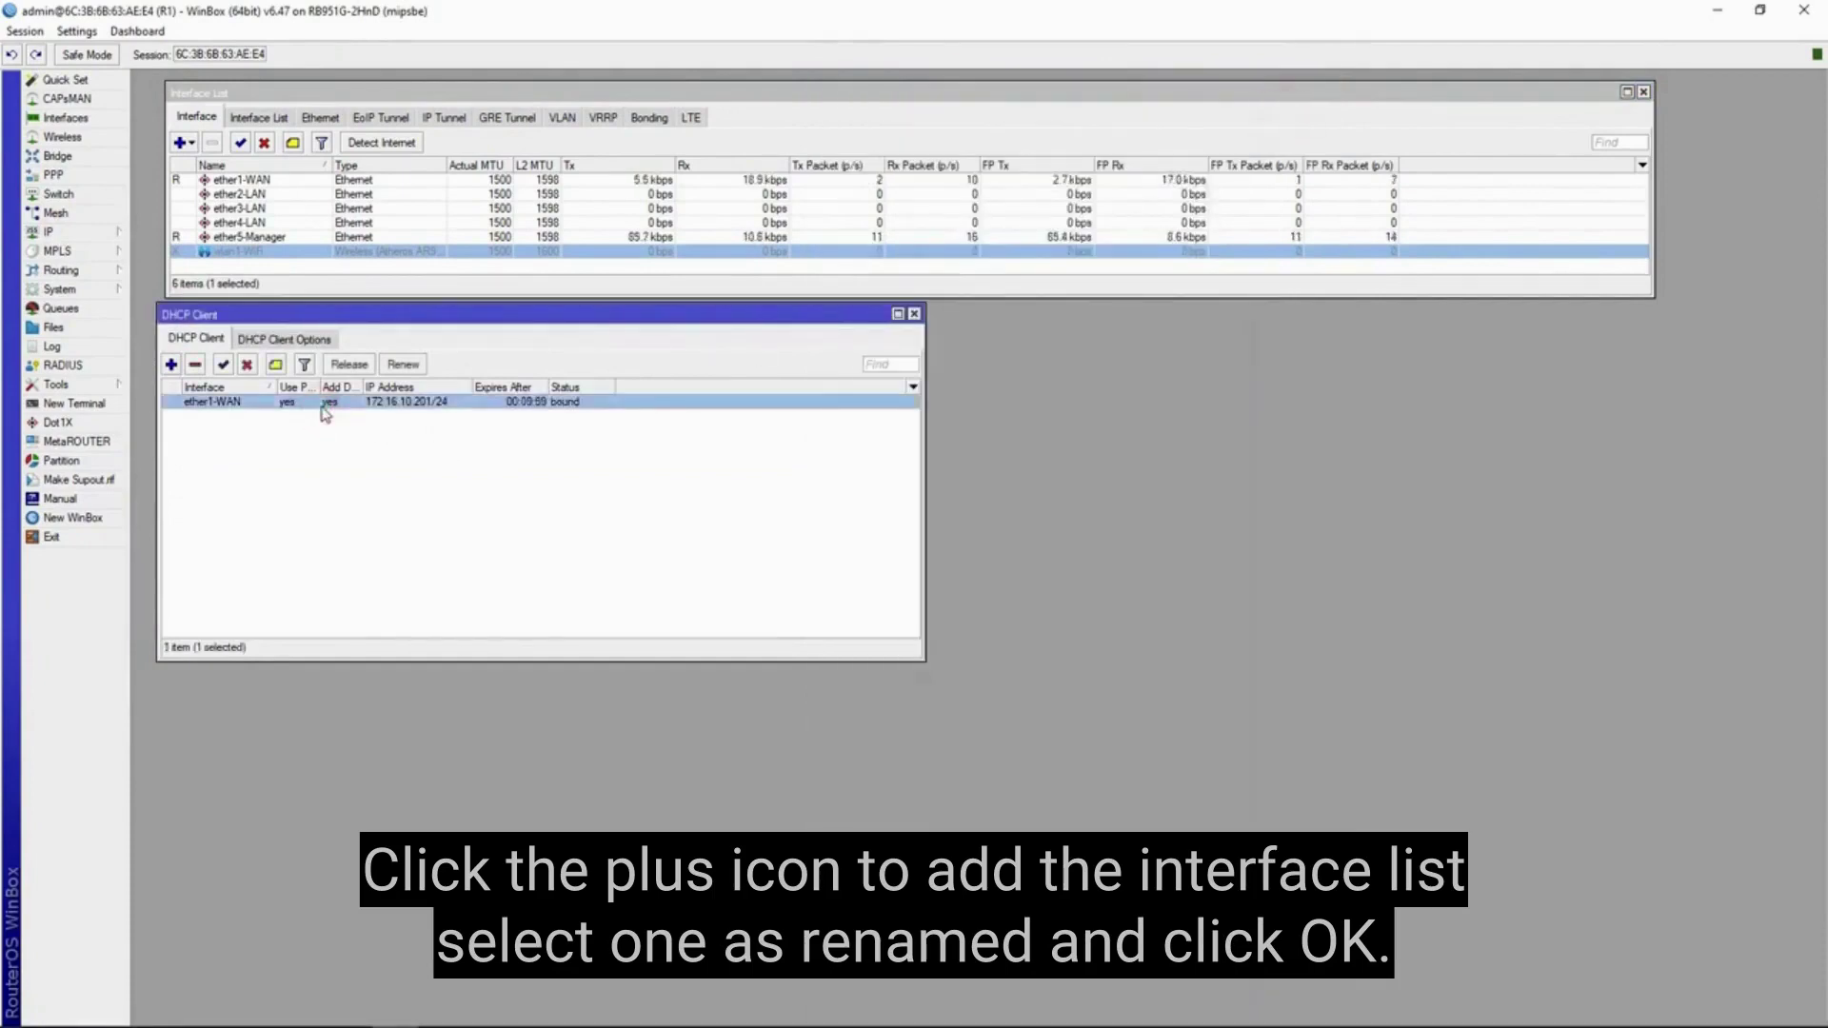
Confirm in IP Addresses that ether1-WAN received 172.16.10.201/24, closing the DHCP Client list
left_click(82, 237)
left_click(143, 278)
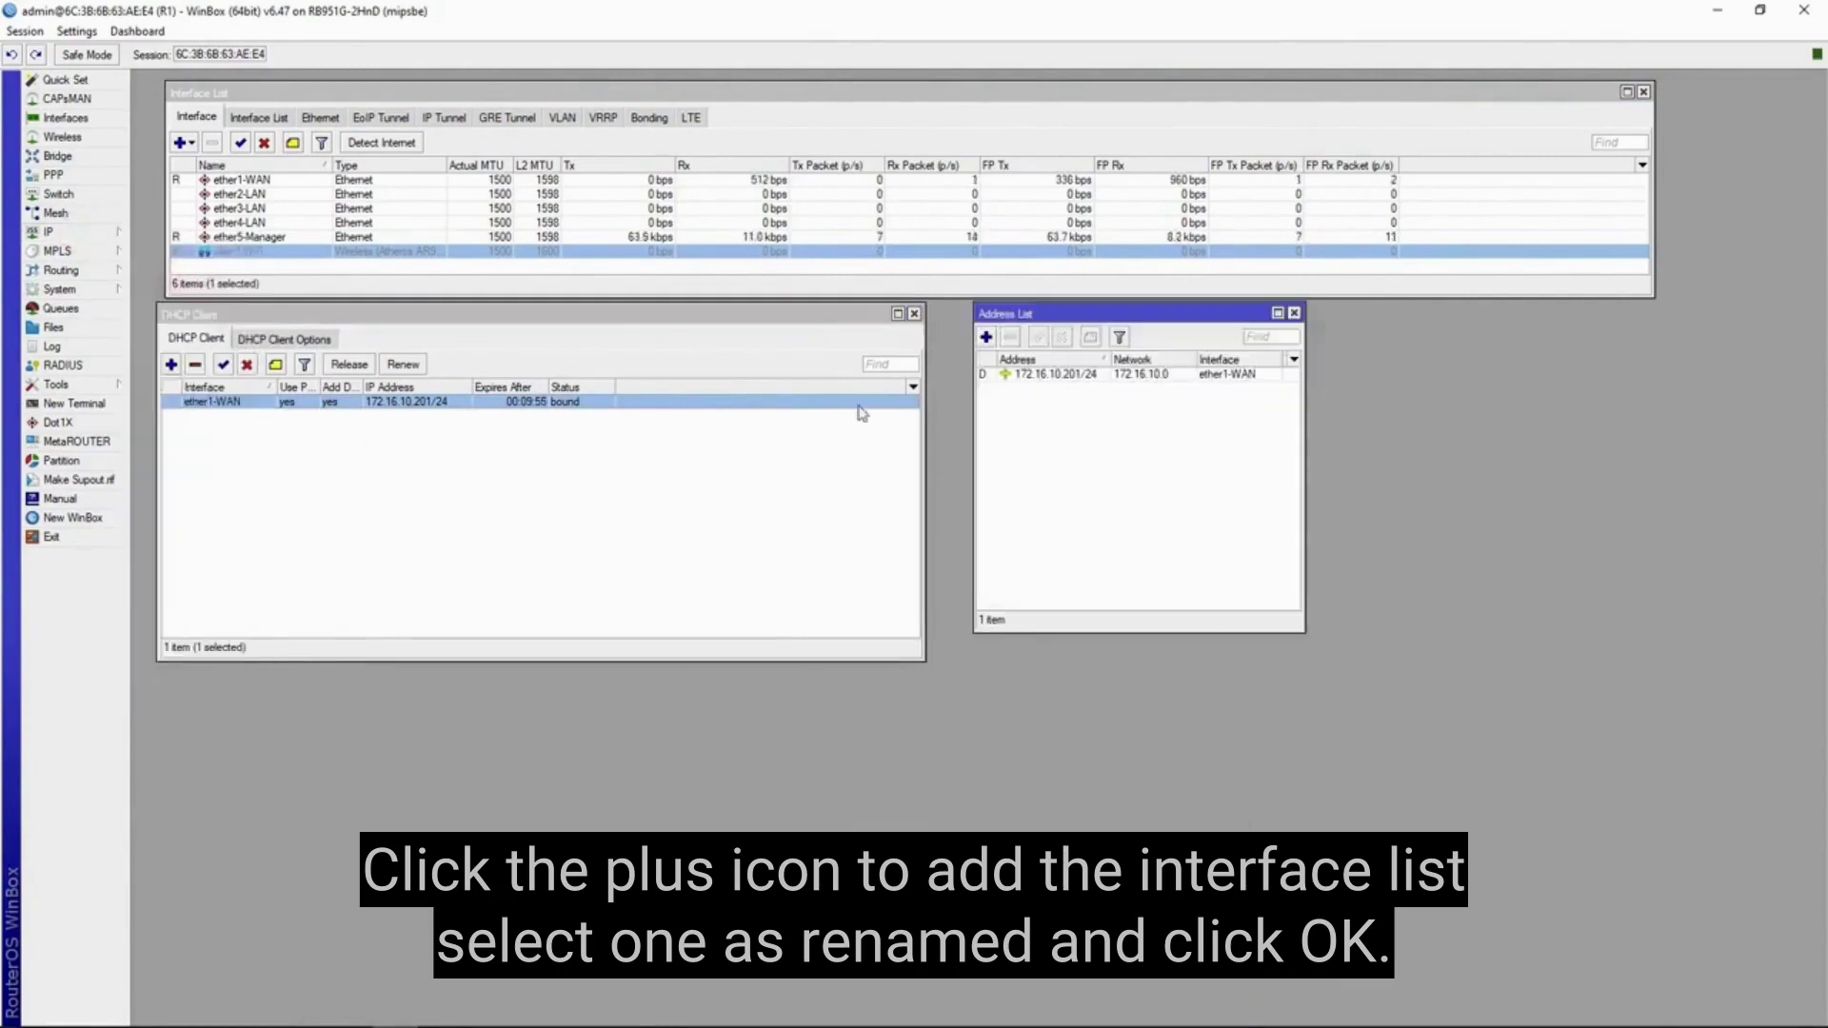
left_click(1064, 377)
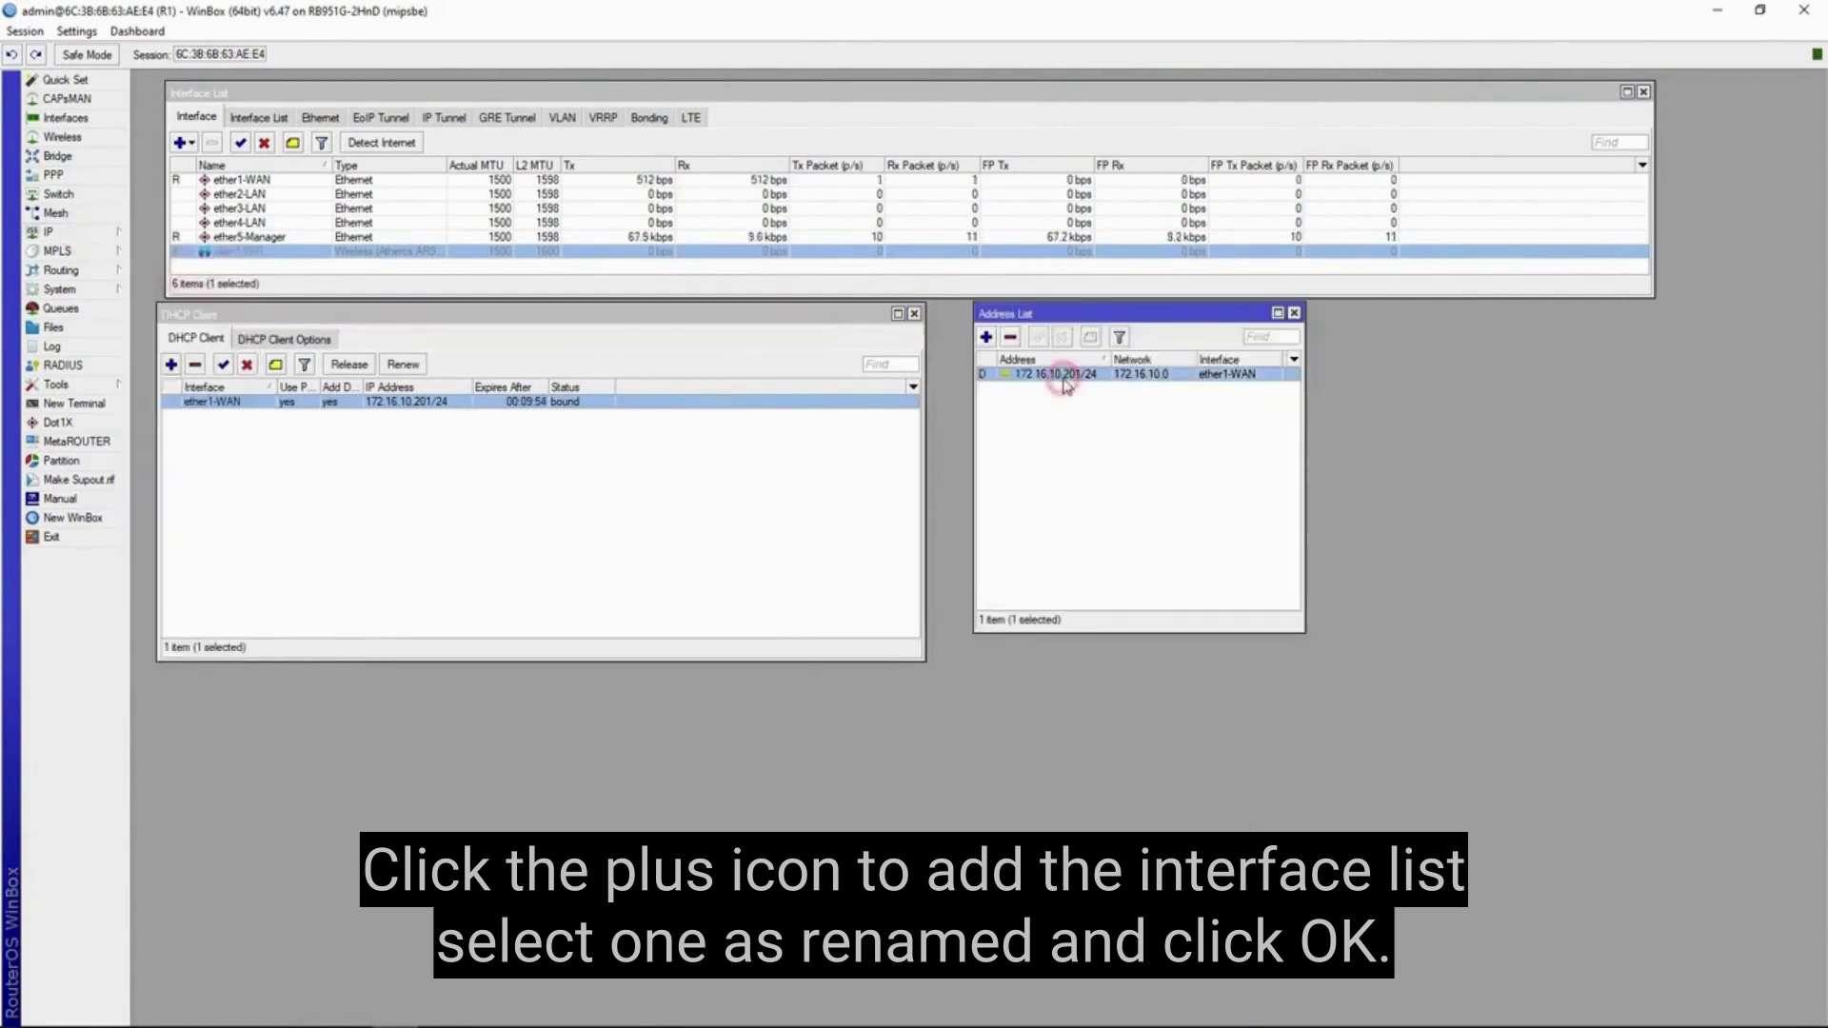
left_click(914, 313)
mouse_move(985, 309)
left_mouse_down()
mouse_move(393, 338)
mouse_move(191, 317)
left_mouse_up()
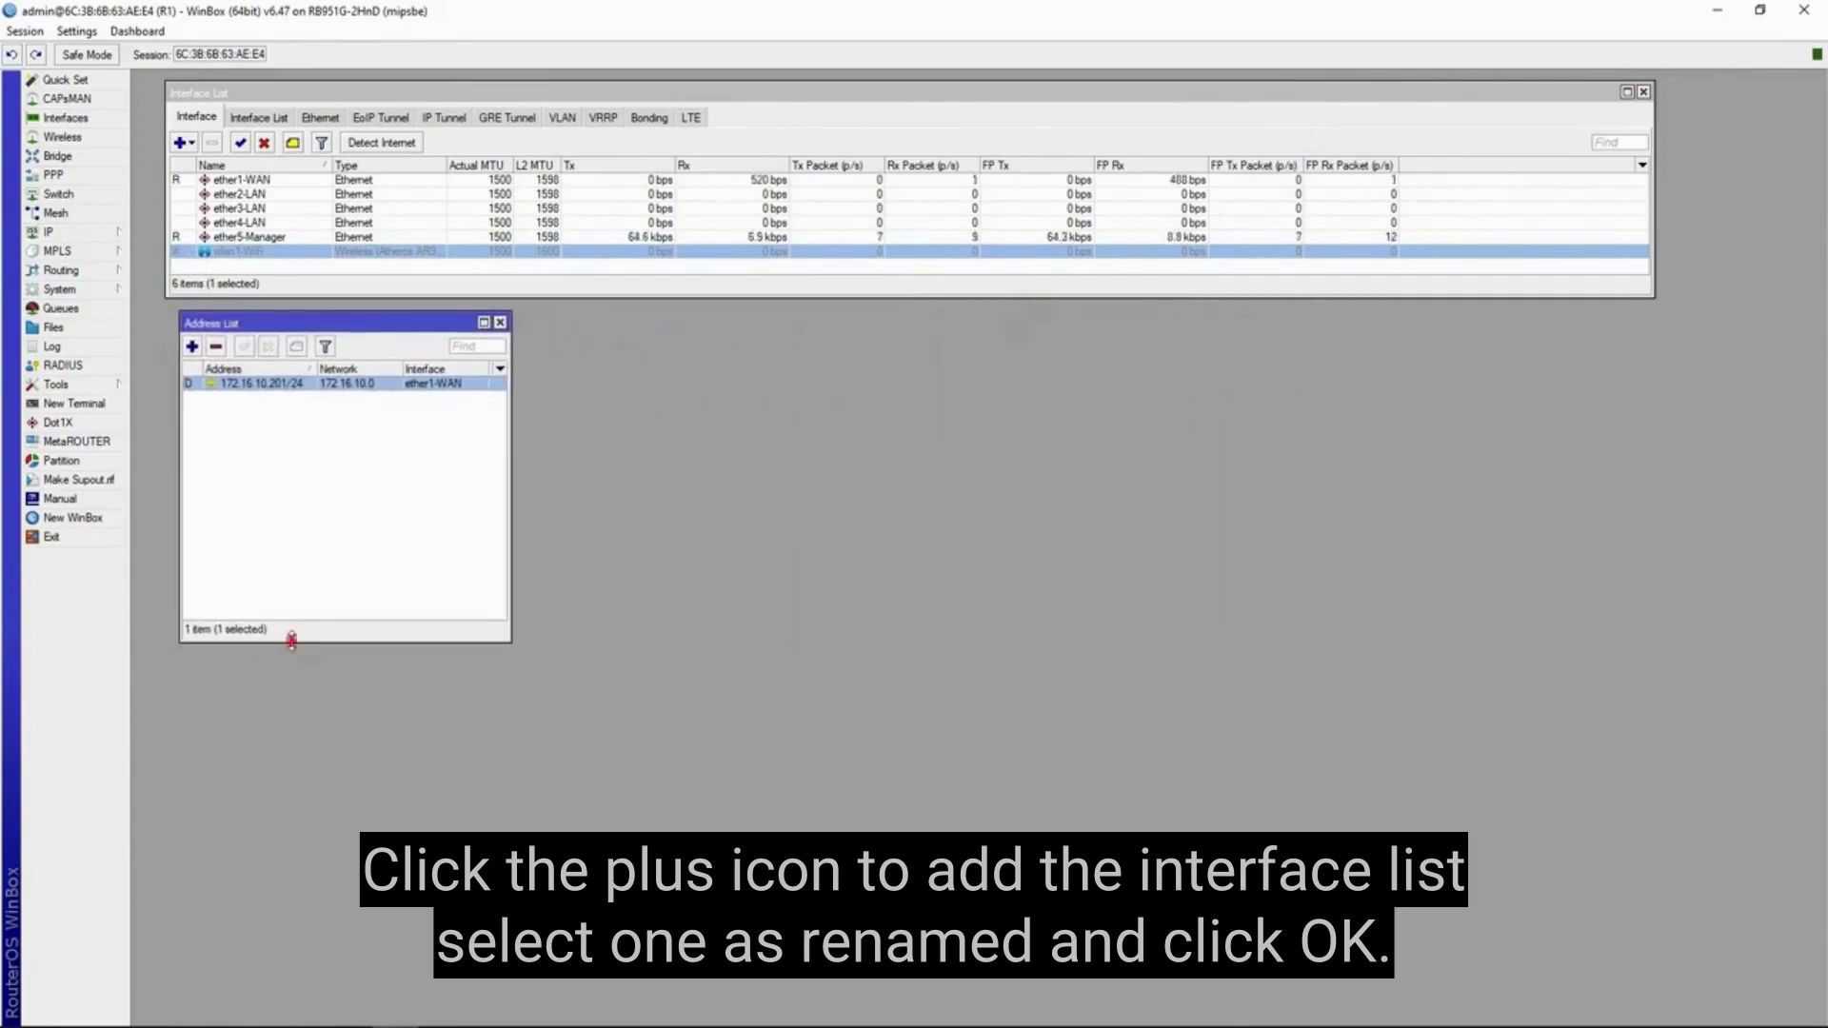
left_click_drag(293, 641, 295, 452)
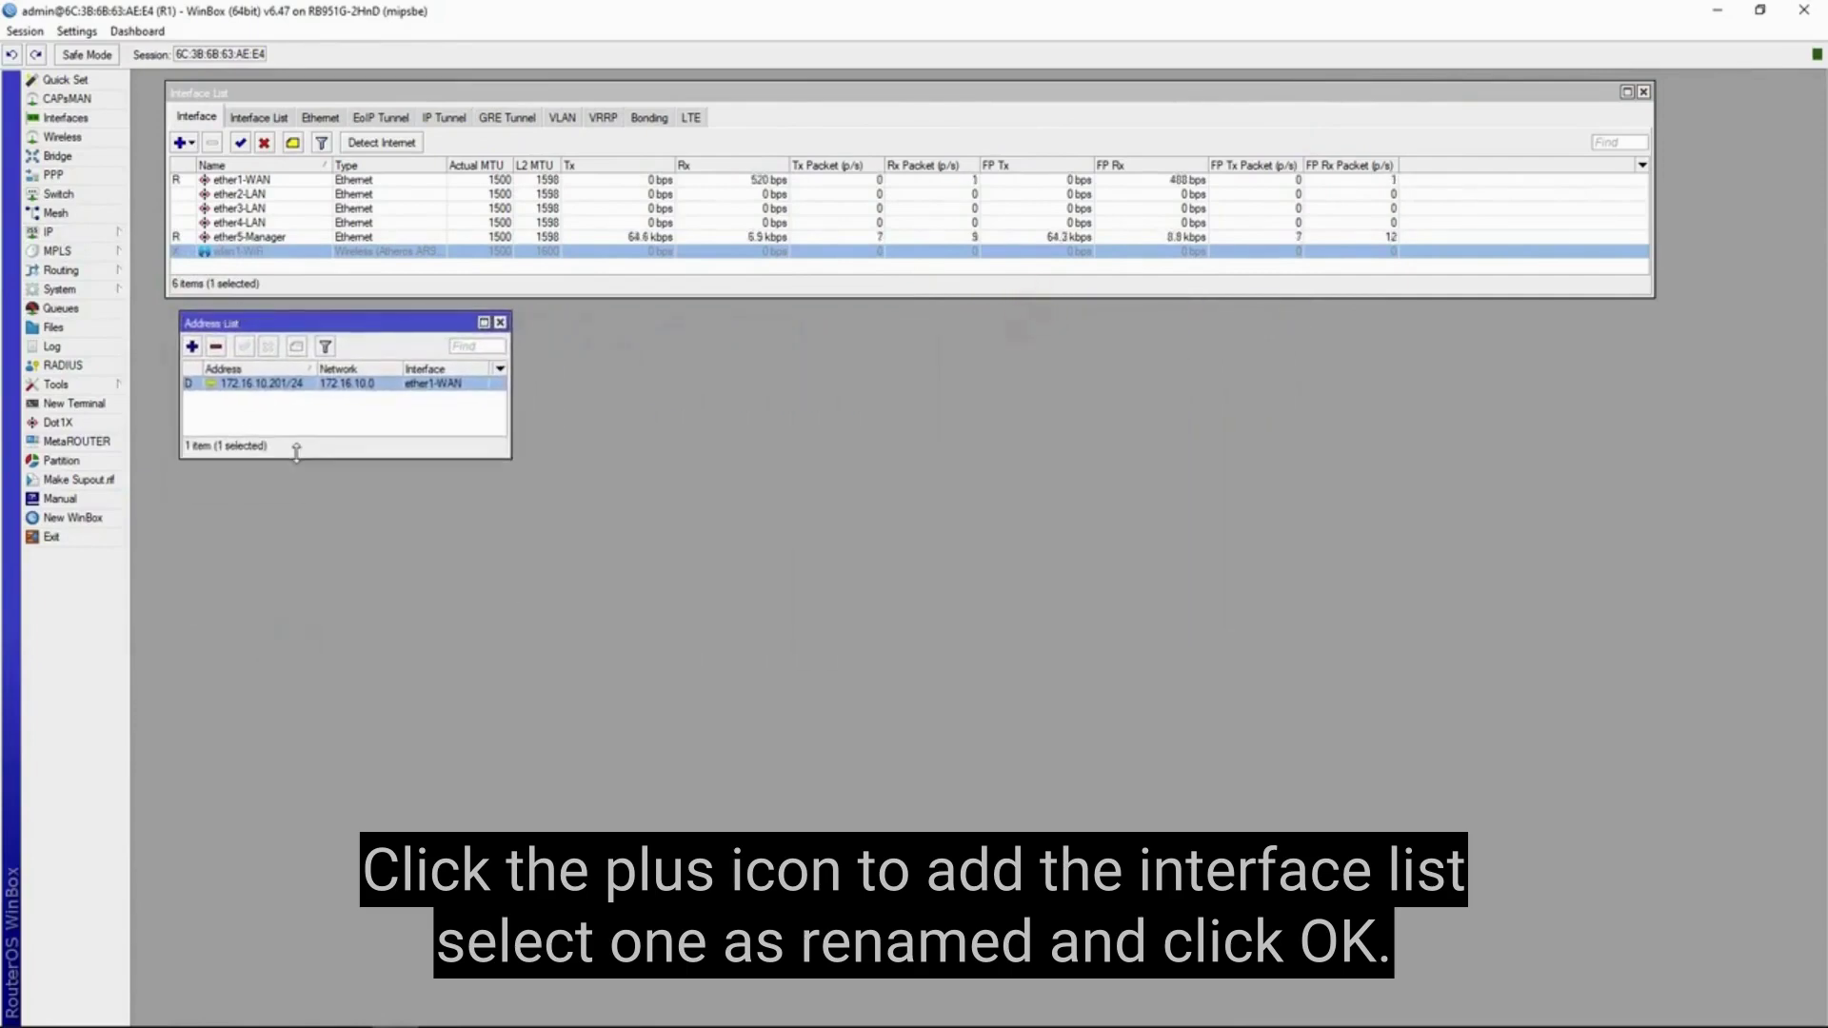
Create a new bridge interface named bridge1
left_click(64, 156)
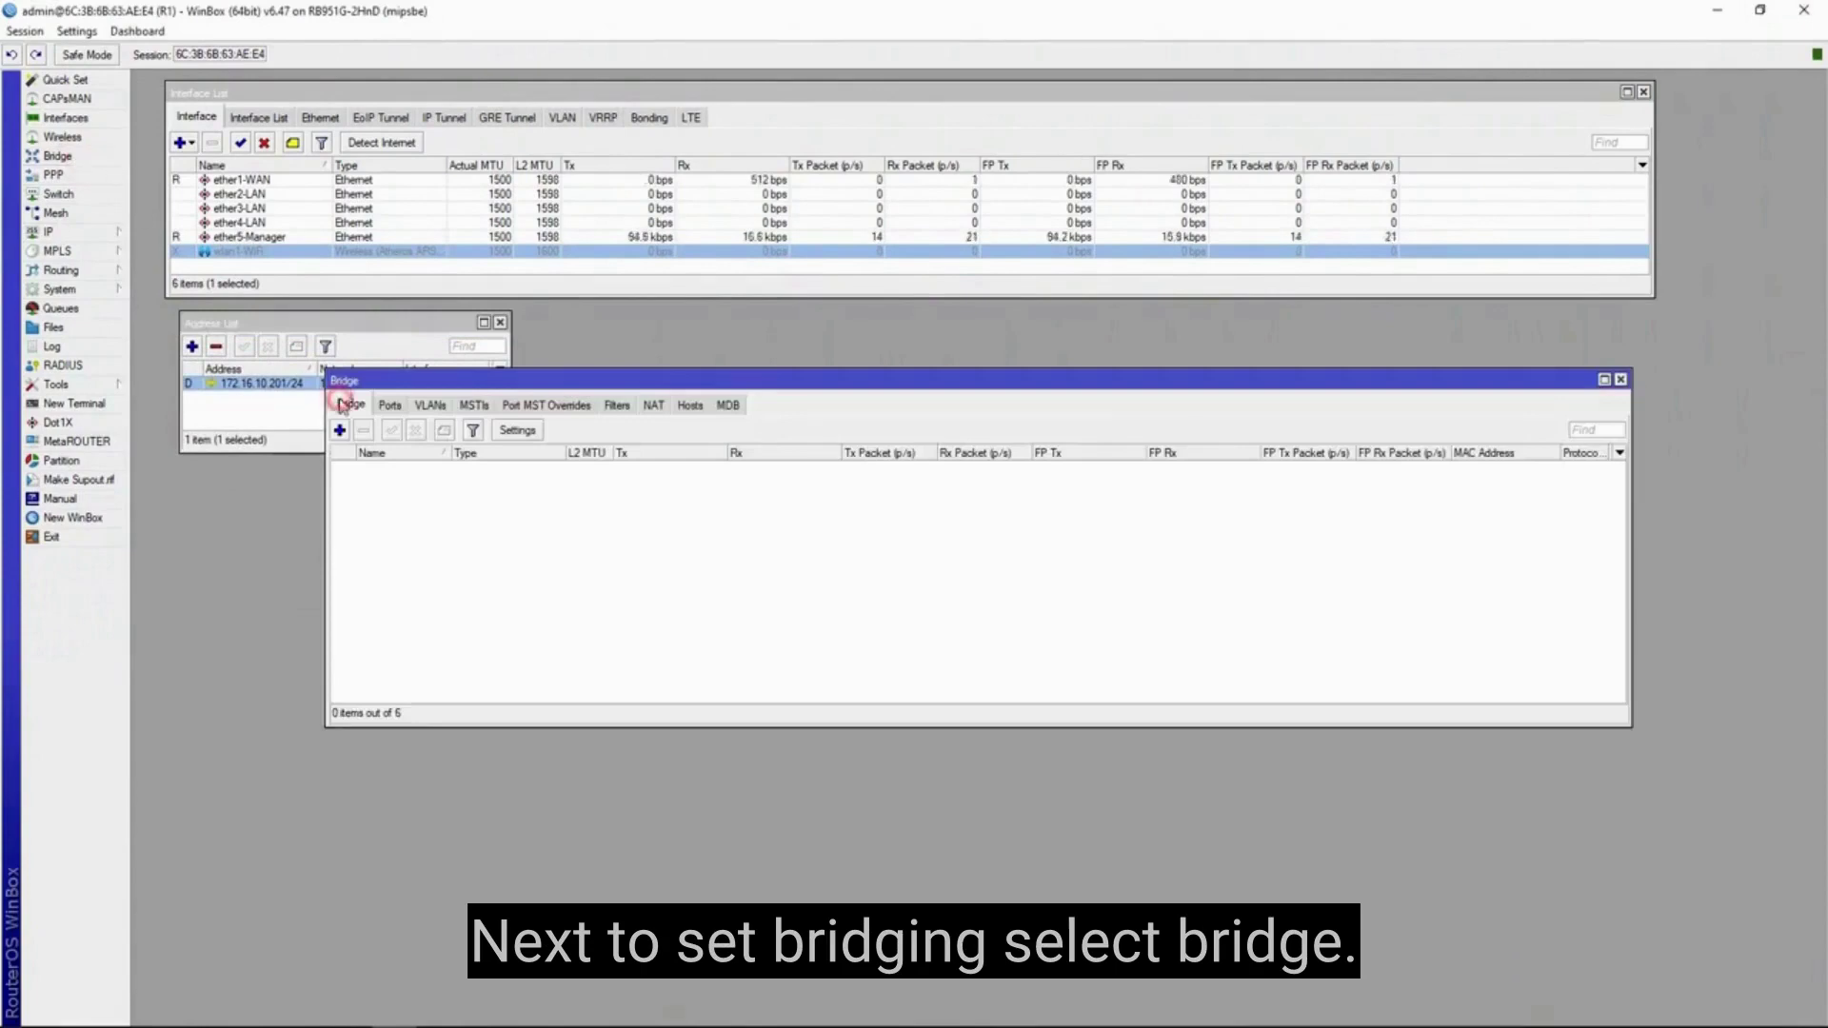
left_click(340, 429)
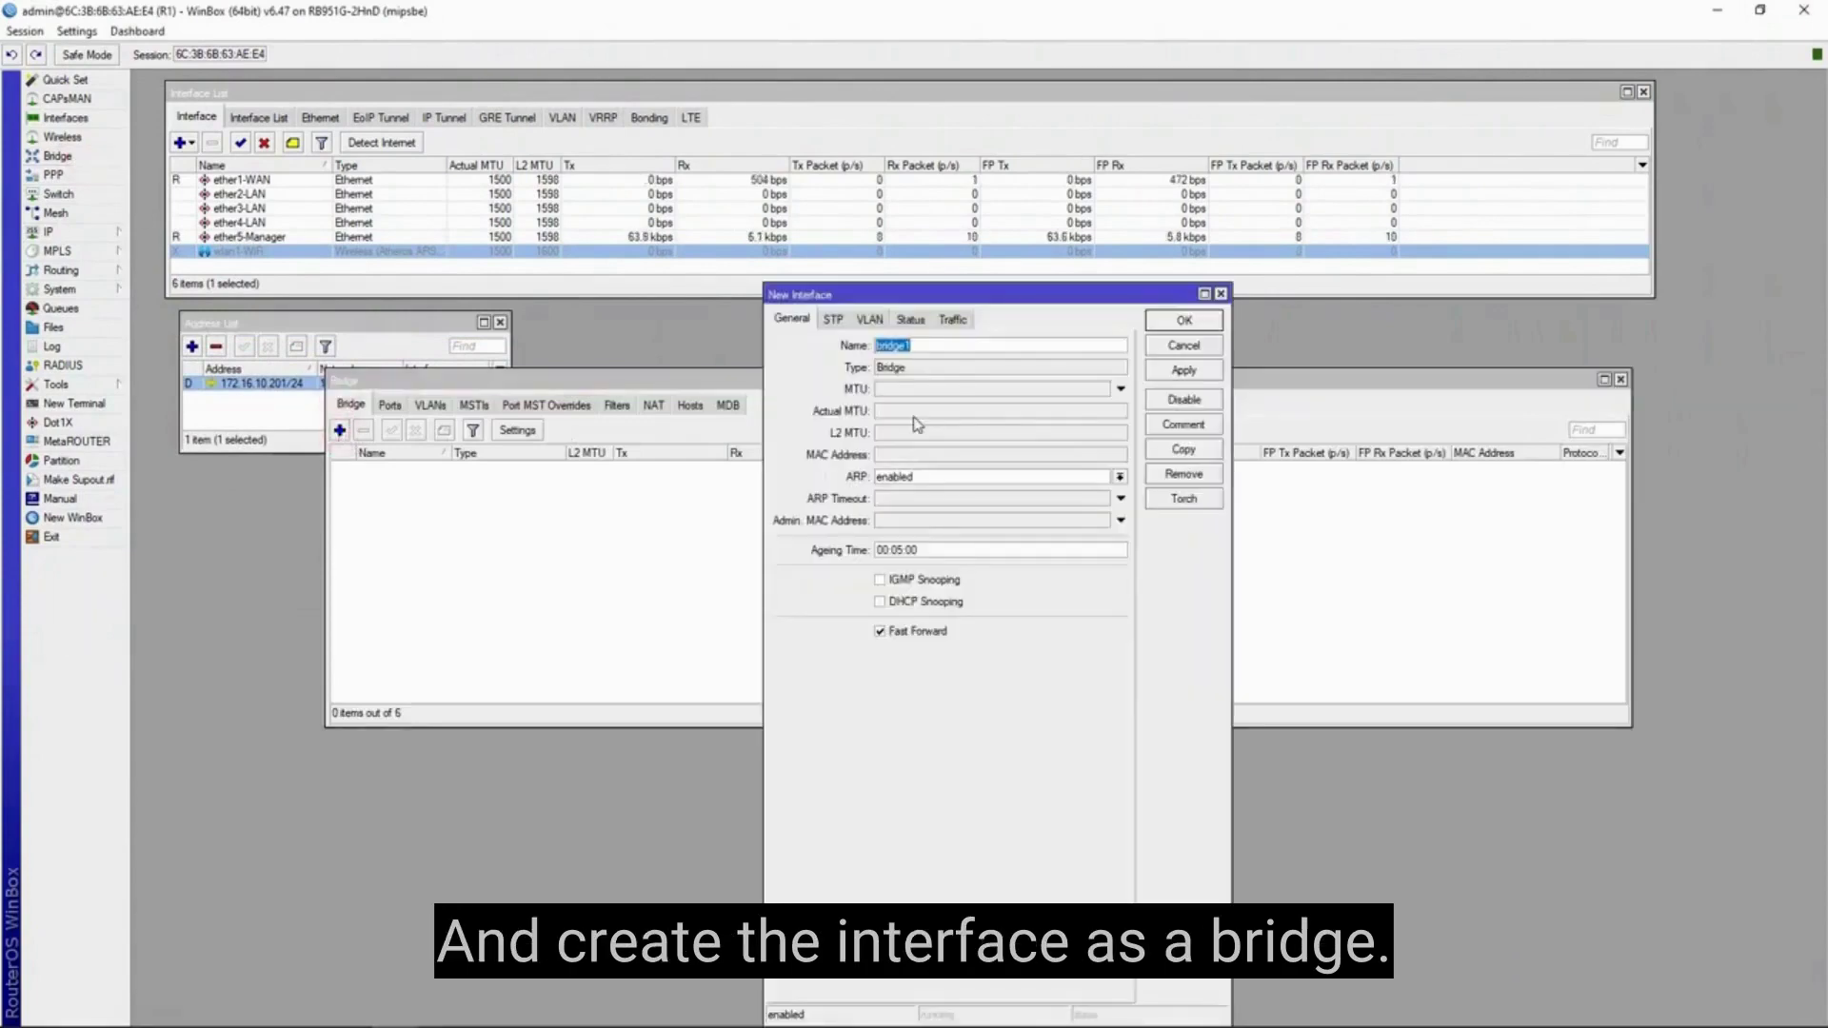
left_click(938, 350)
left_click(1171, 321)
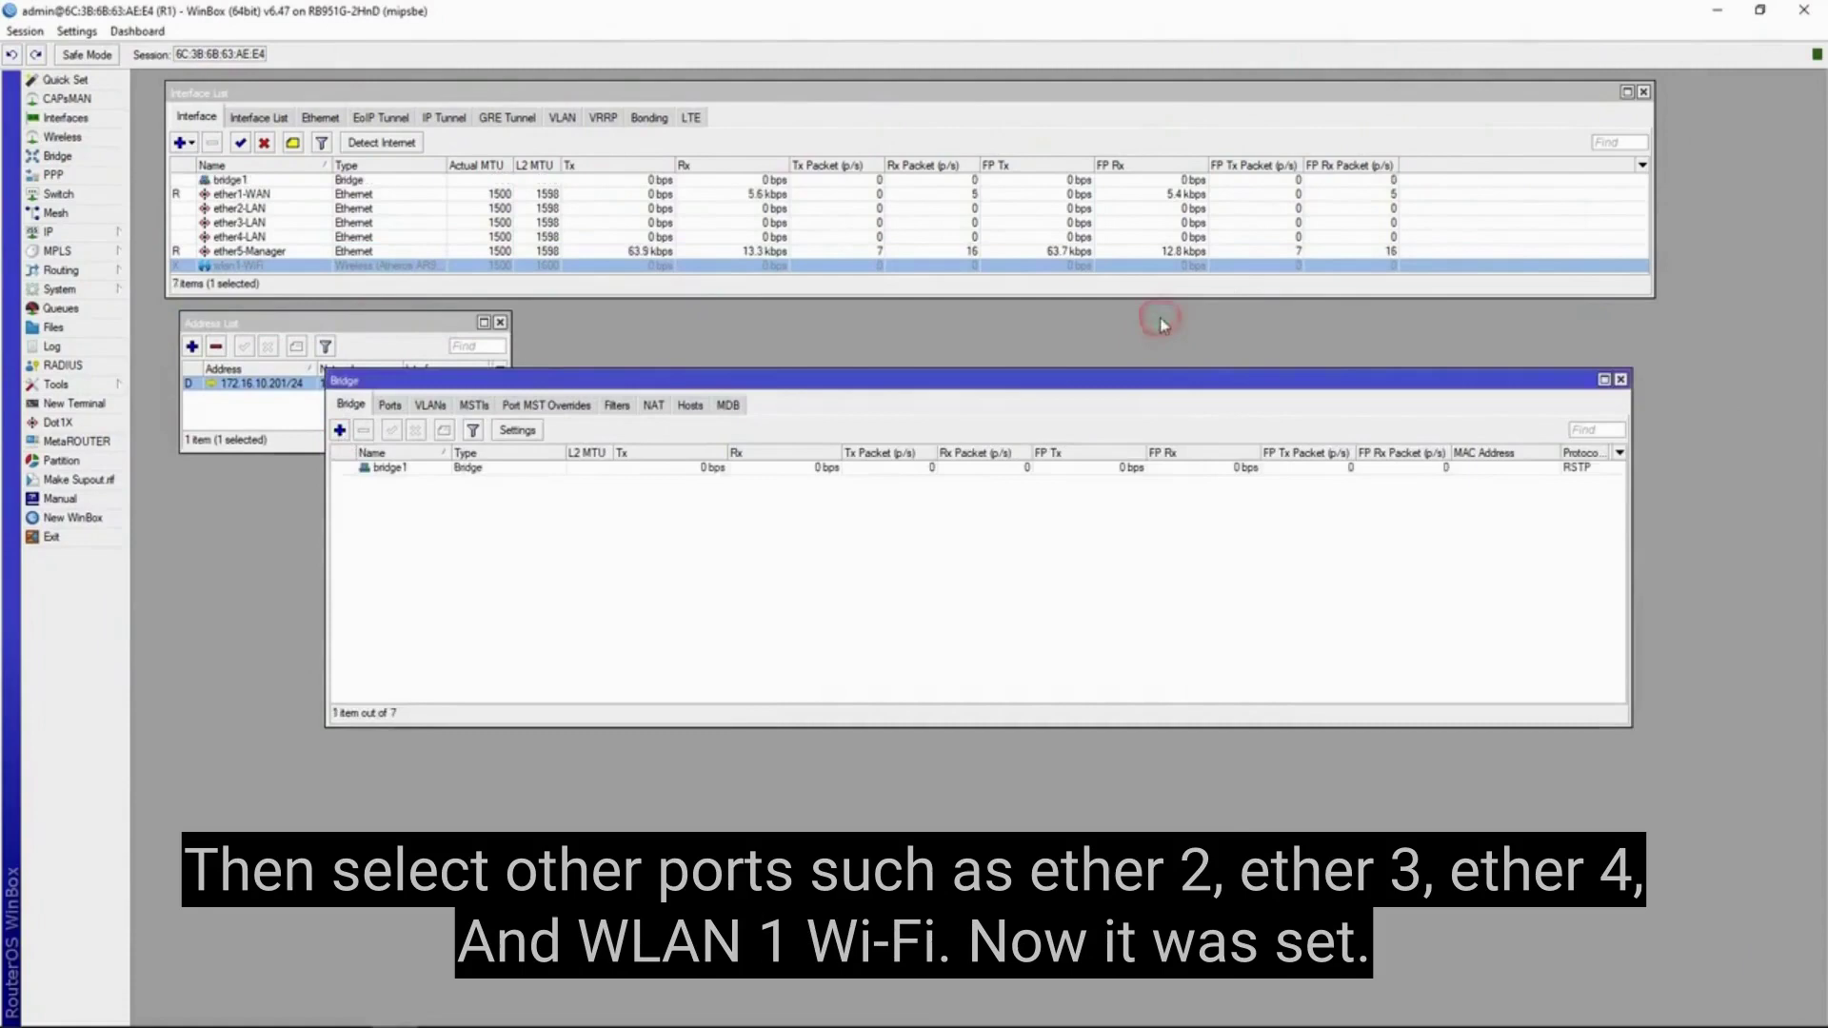
Add ether2-LAN and ether3-LAN as ports of bridge1
left_click(390, 406)
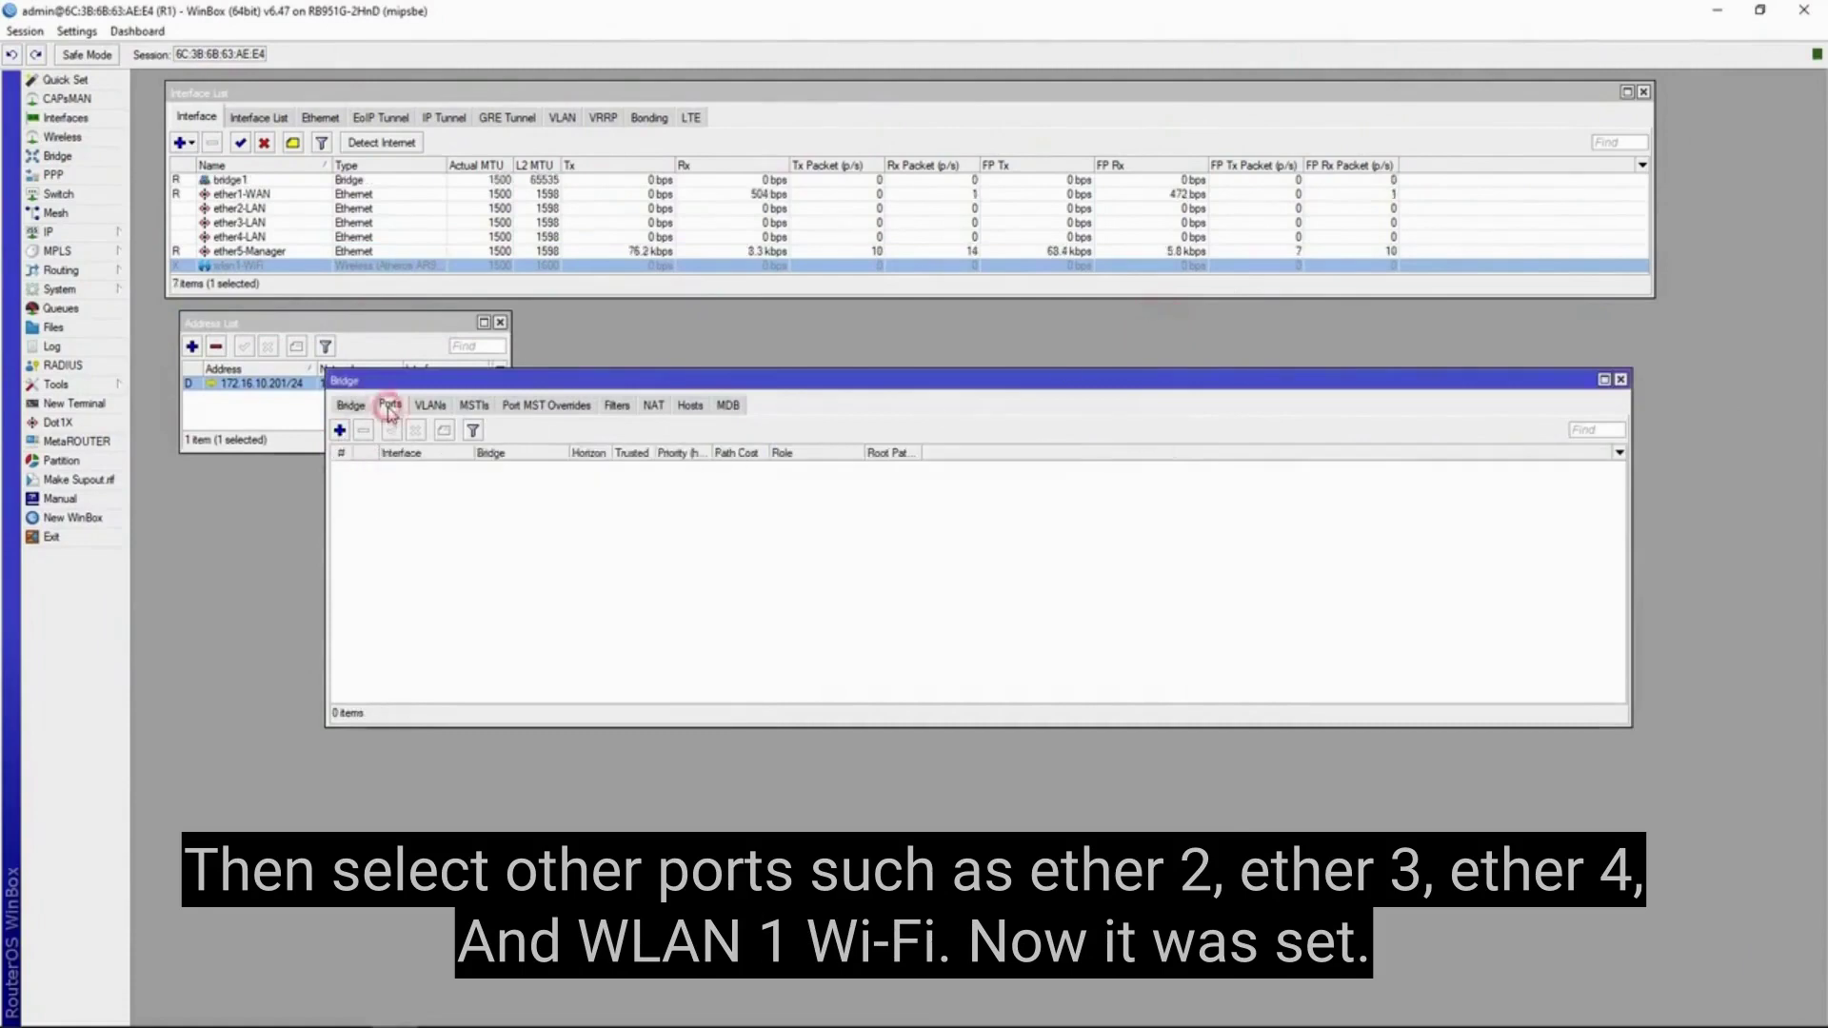
left_click(340, 430)
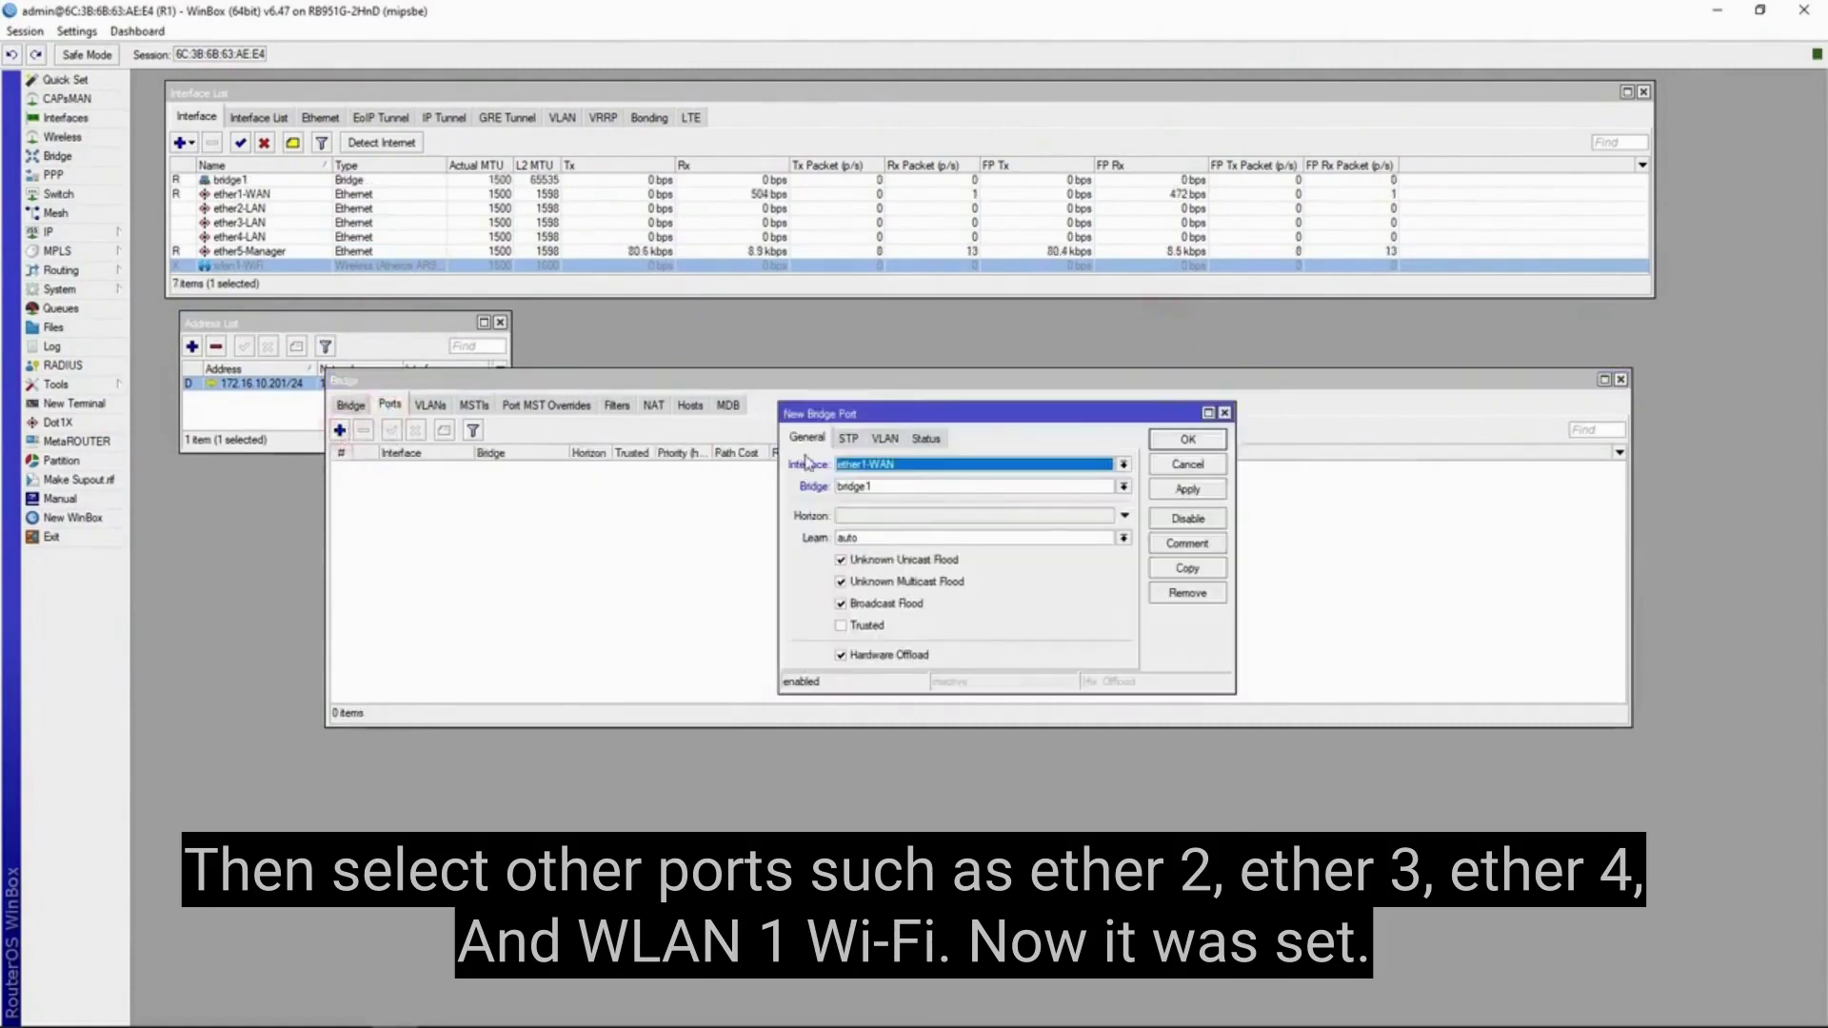
left_click(872, 465)
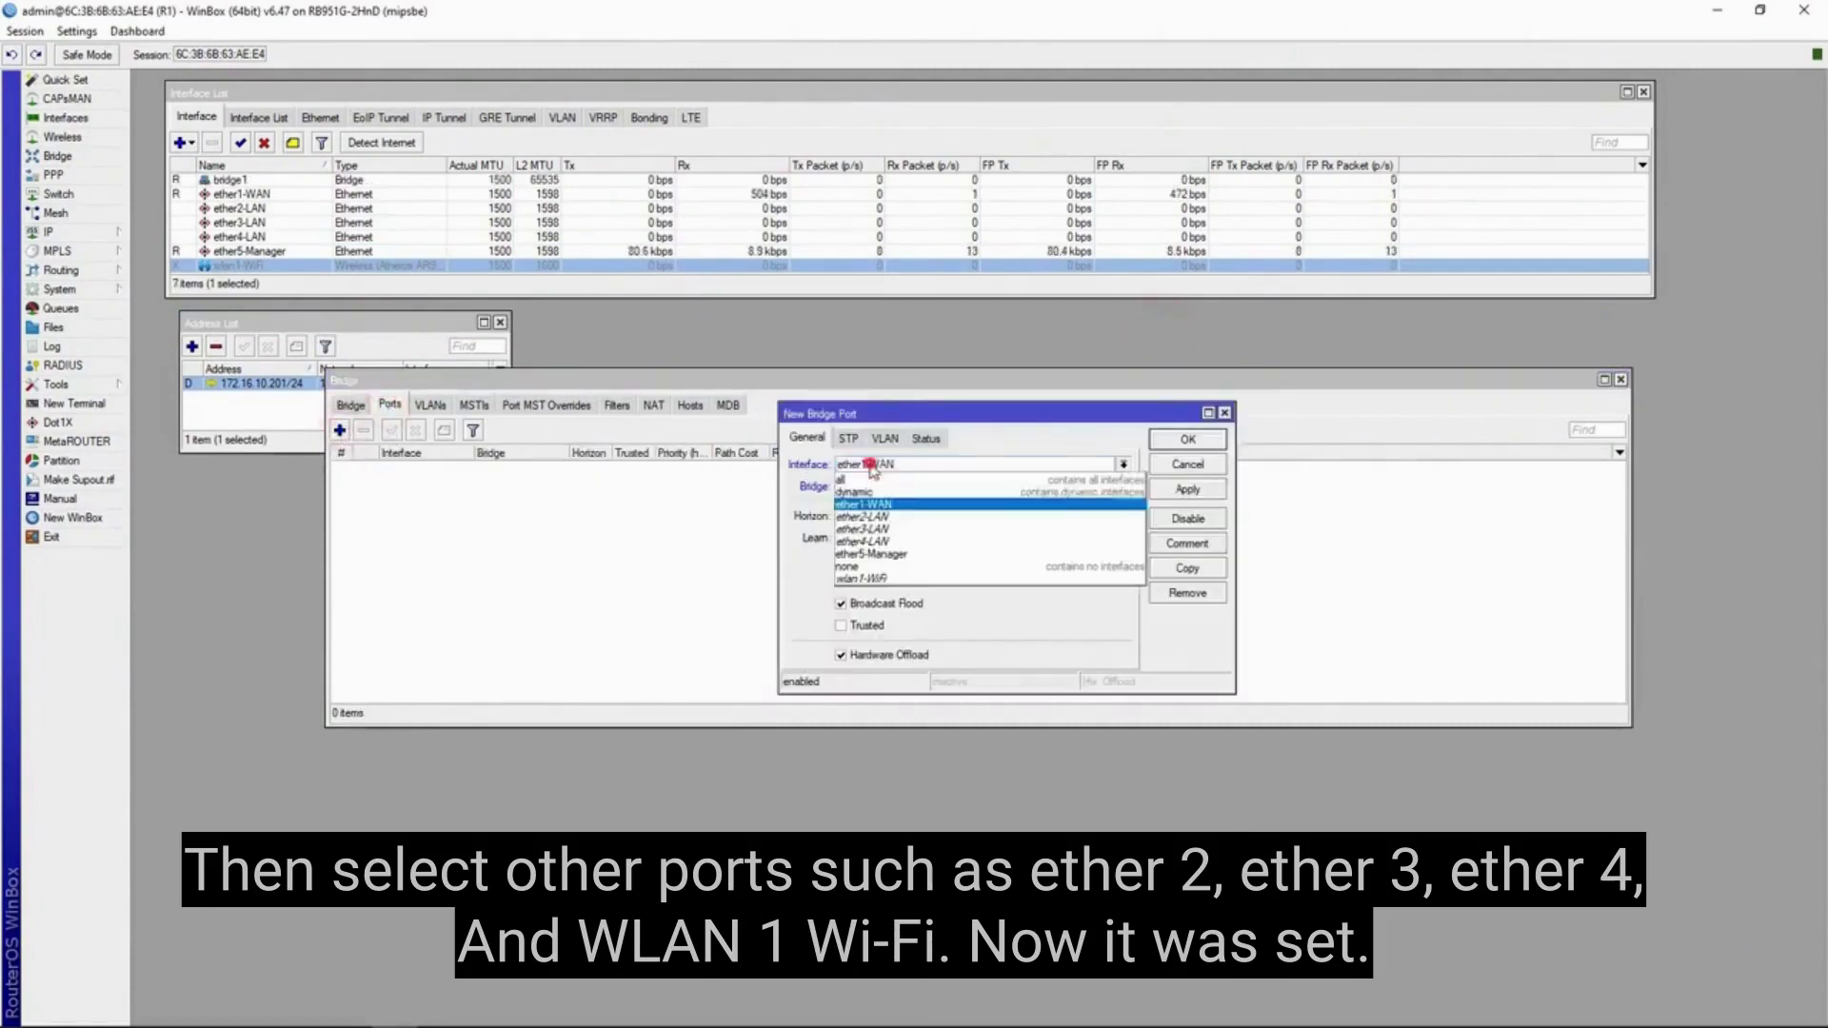
left_click(907, 517)
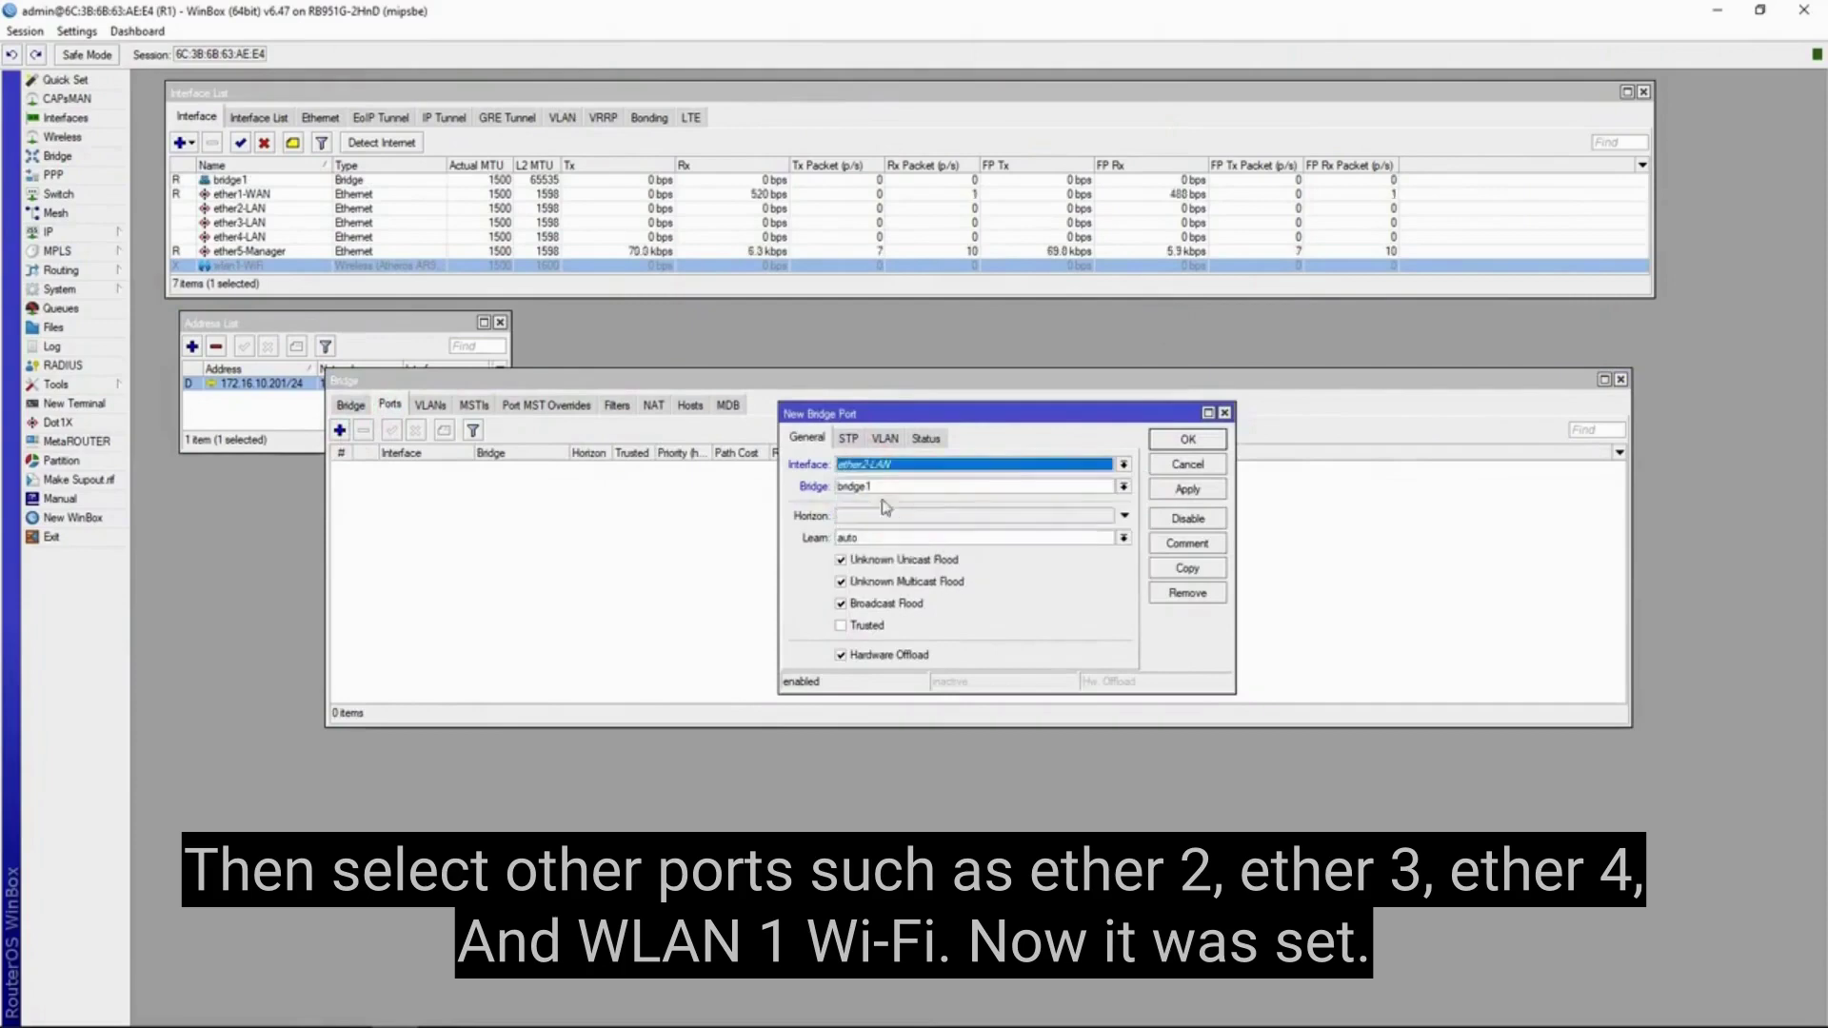
left_click(1050, 487)
left_click(1161, 443)
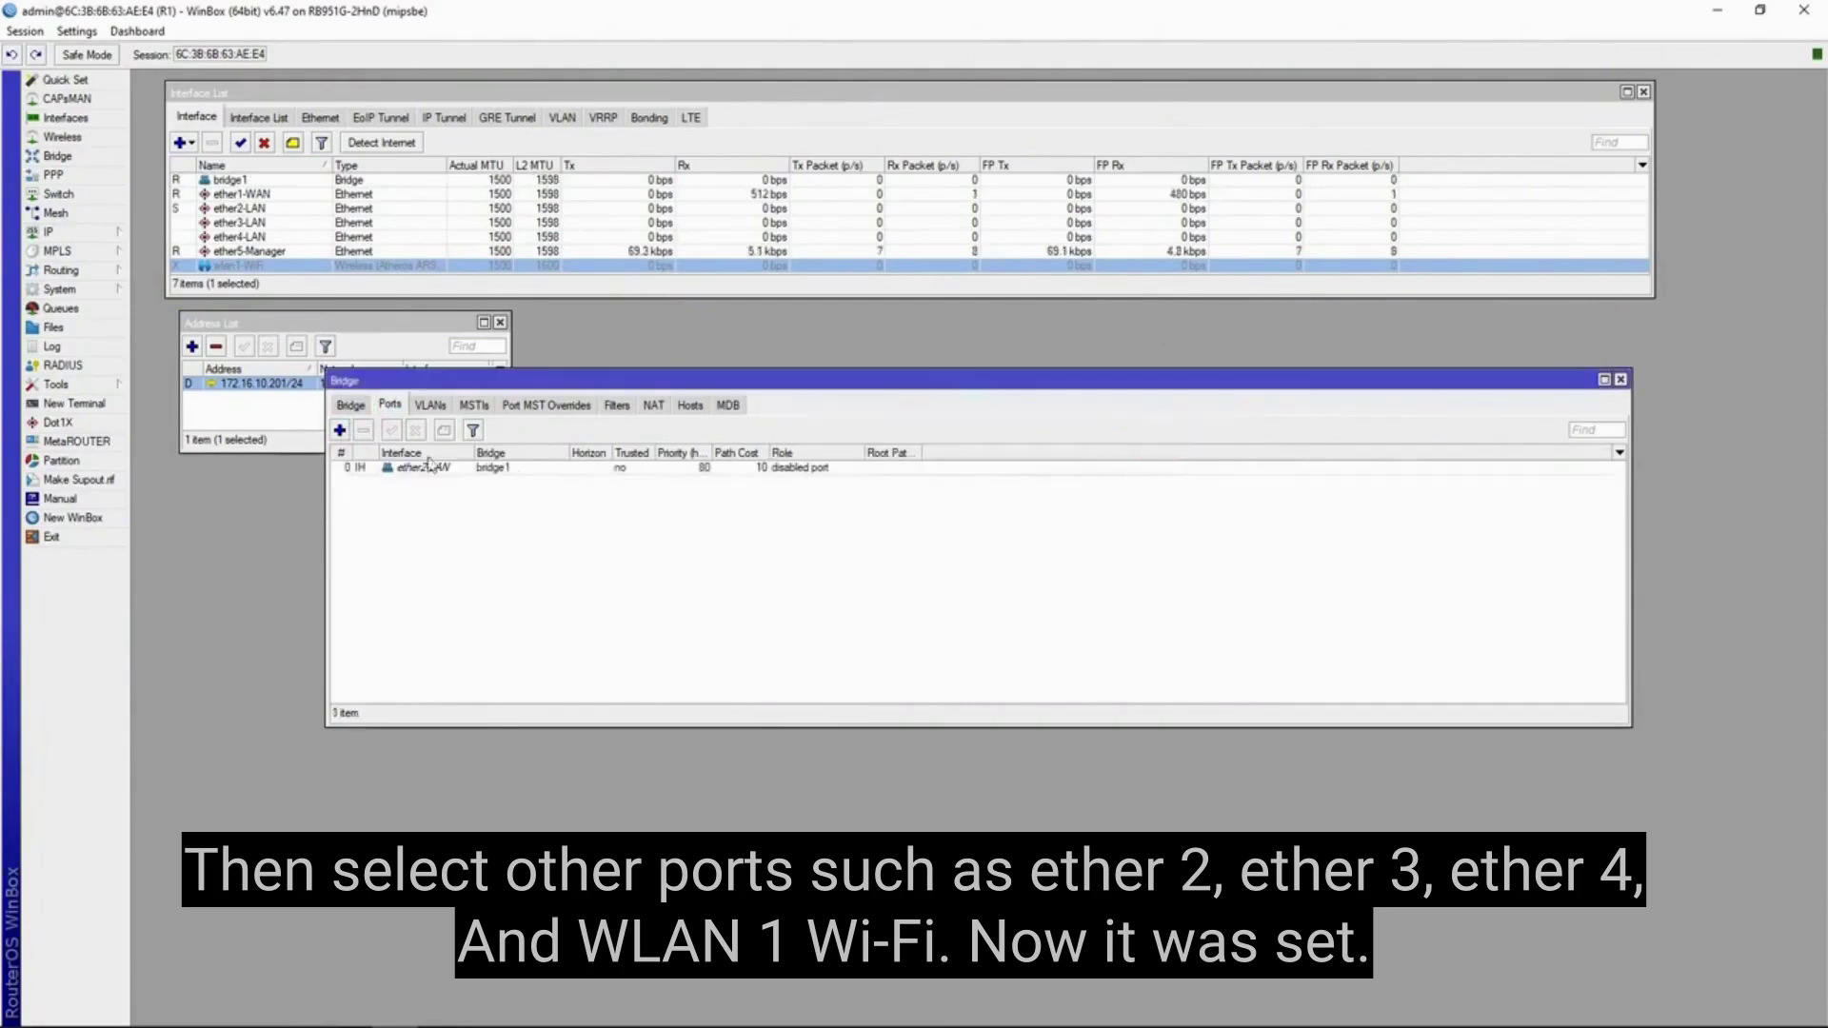
left_click(339, 431)
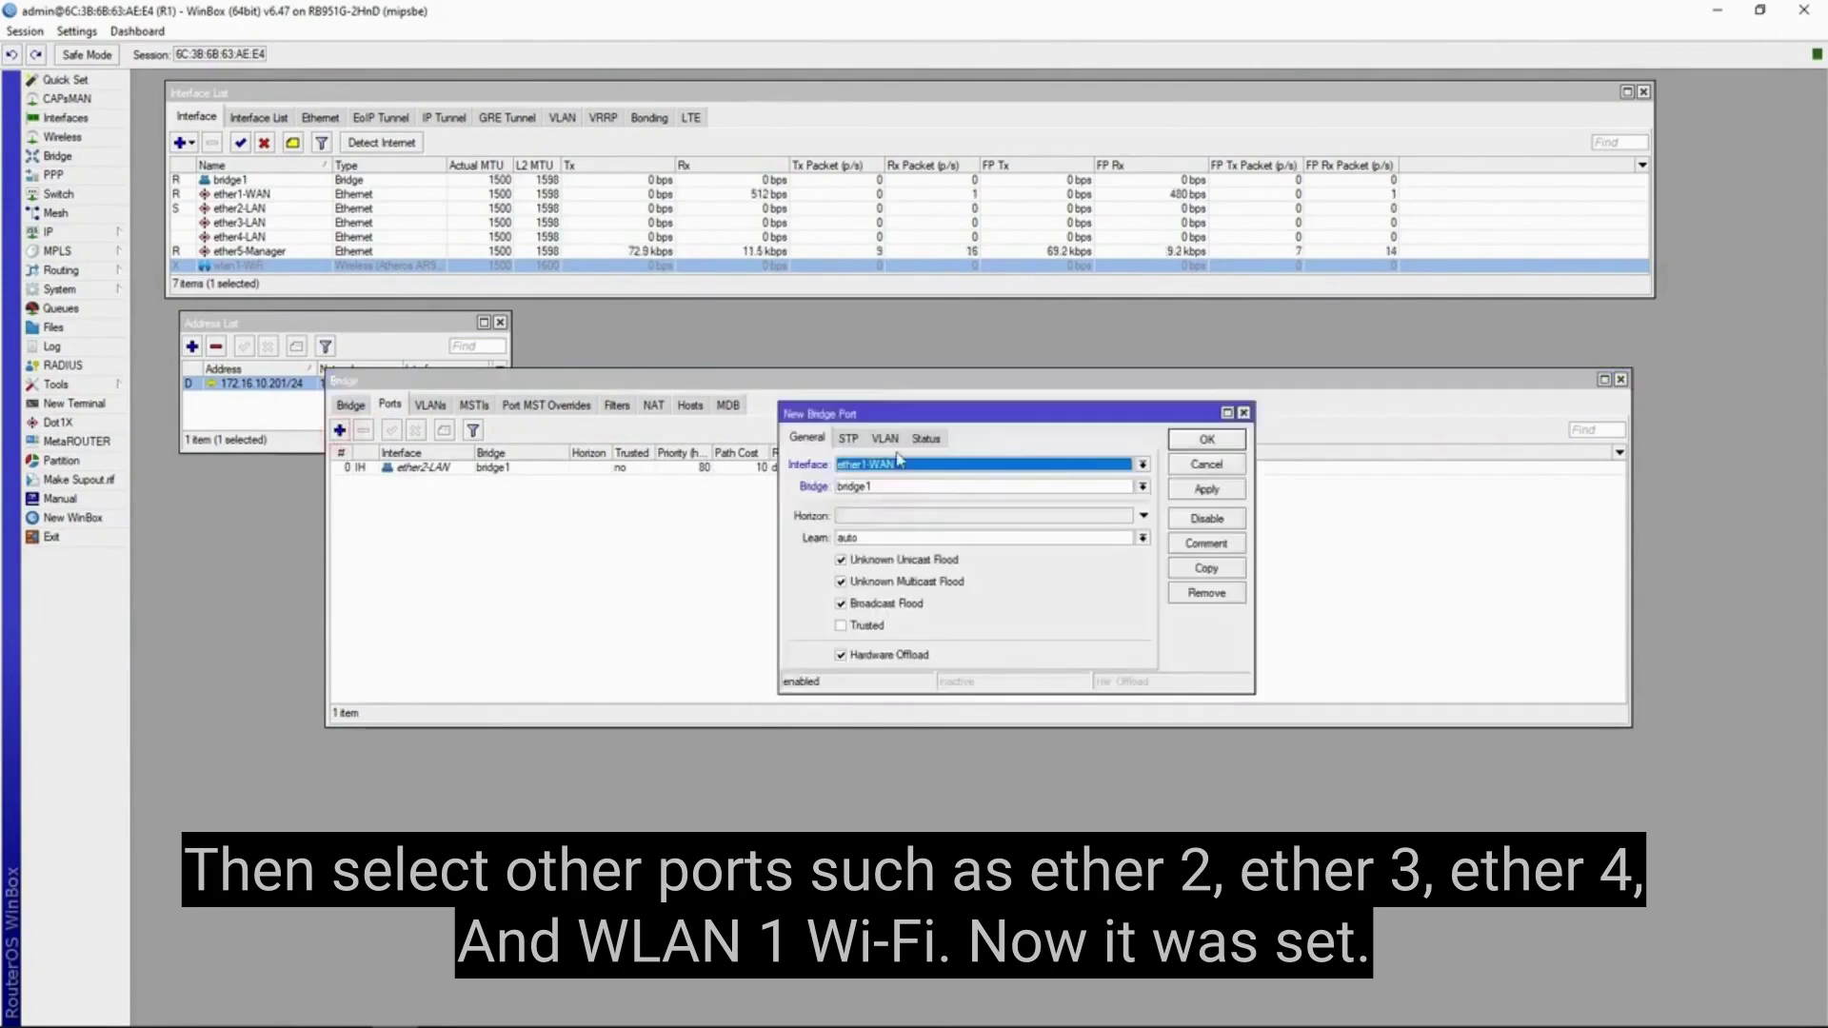
left_click(899, 467)
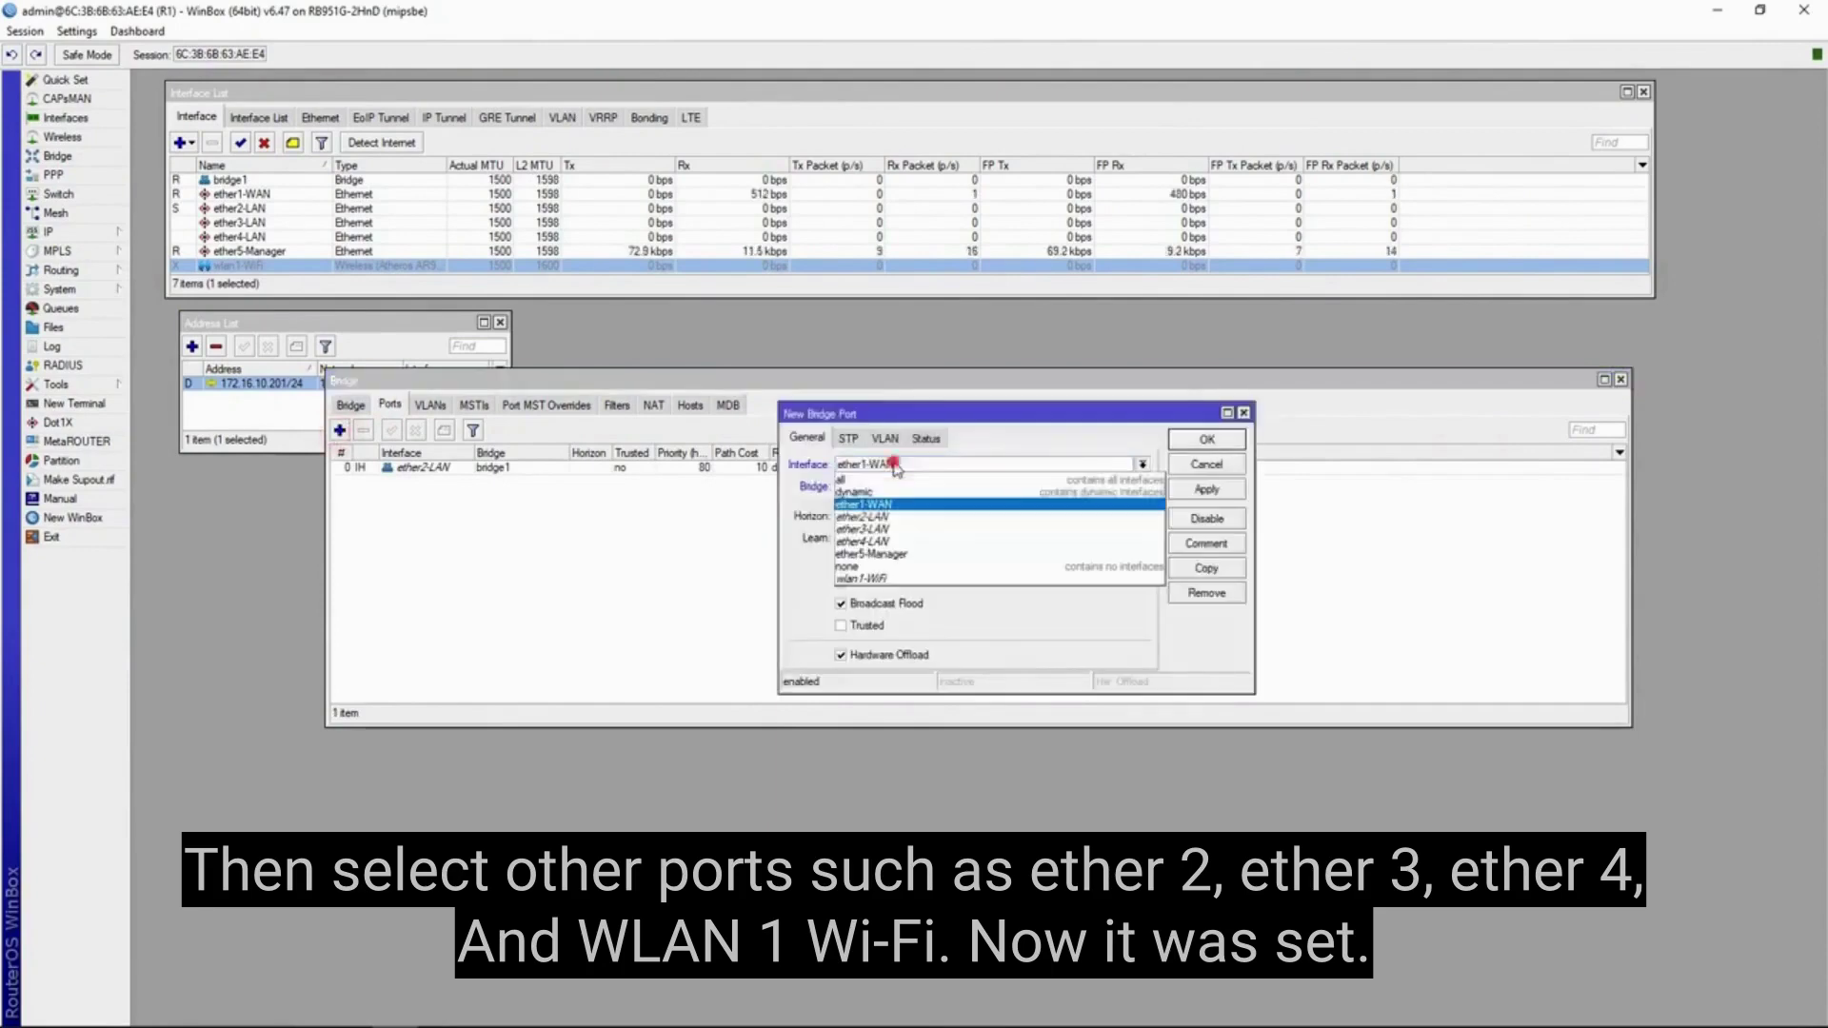
left_click(915, 528)
left_click(1205, 440)
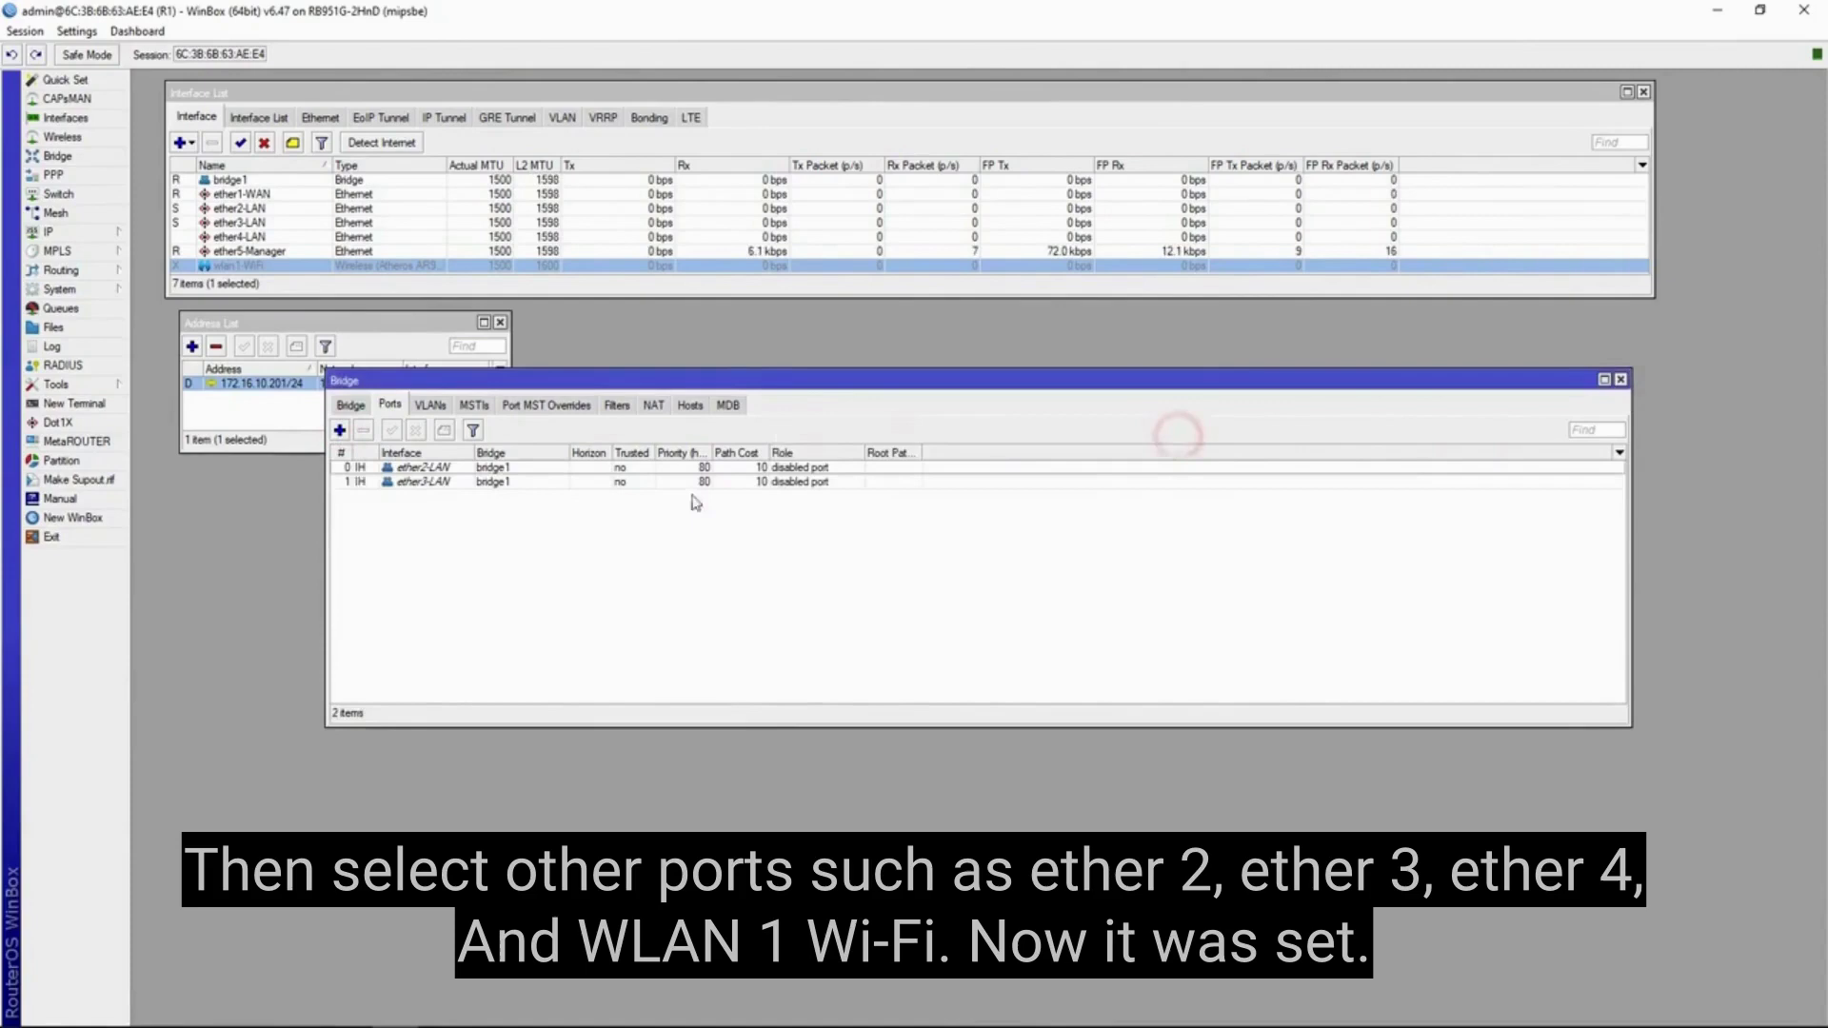
Add ether4-LAN and wlan1-WiFi as ports of bridge1
left_click(340, 432)
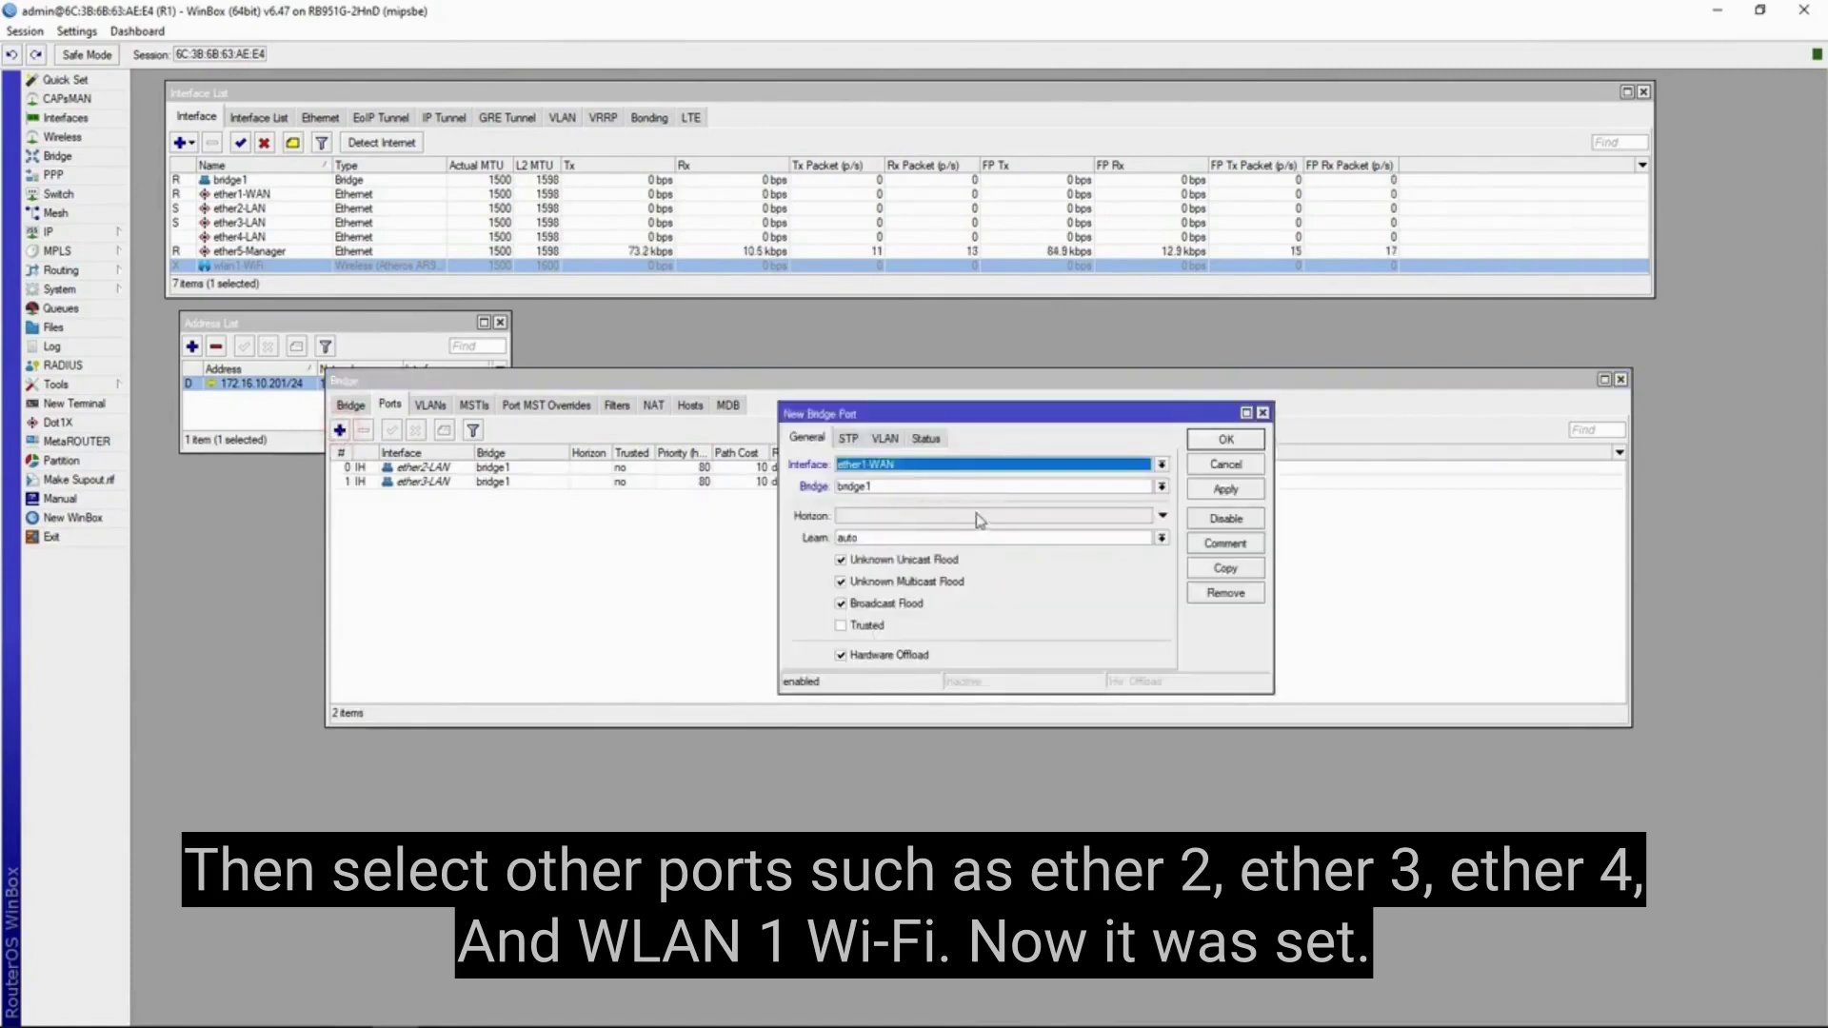
left_click(977, 469)
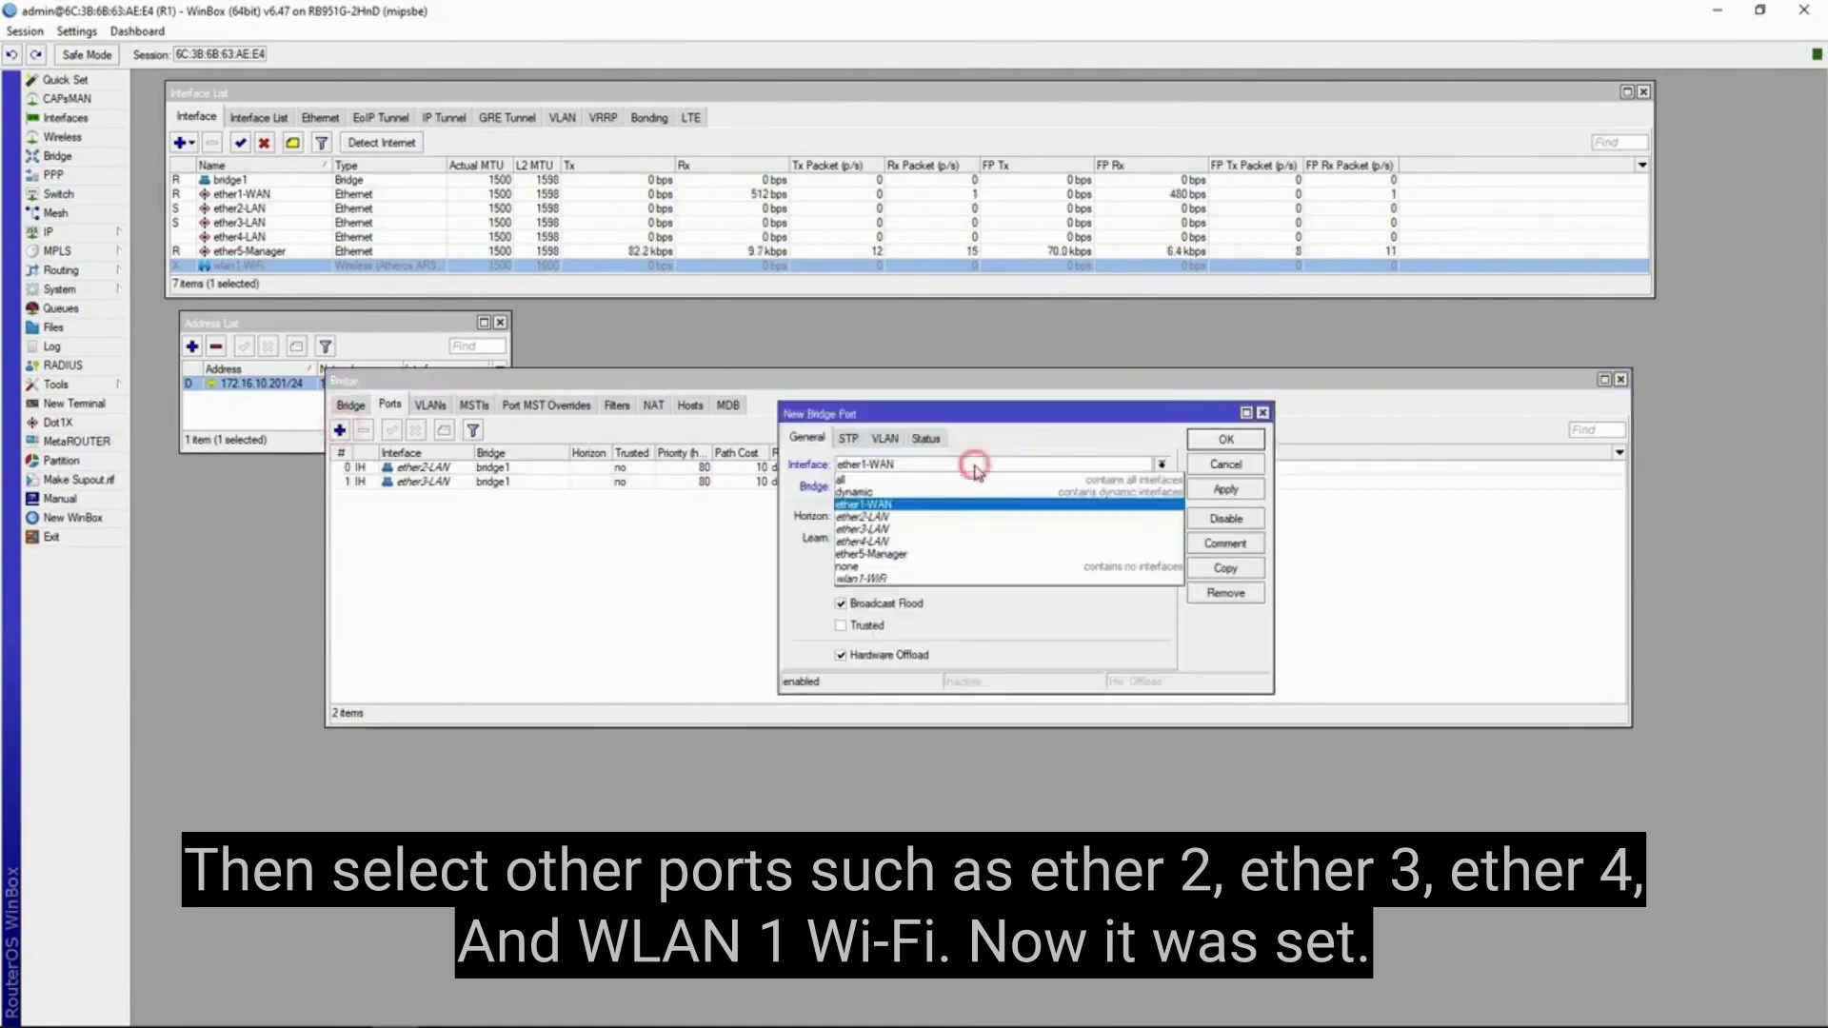
left_click(908, 542)
left_click(1208, 440)
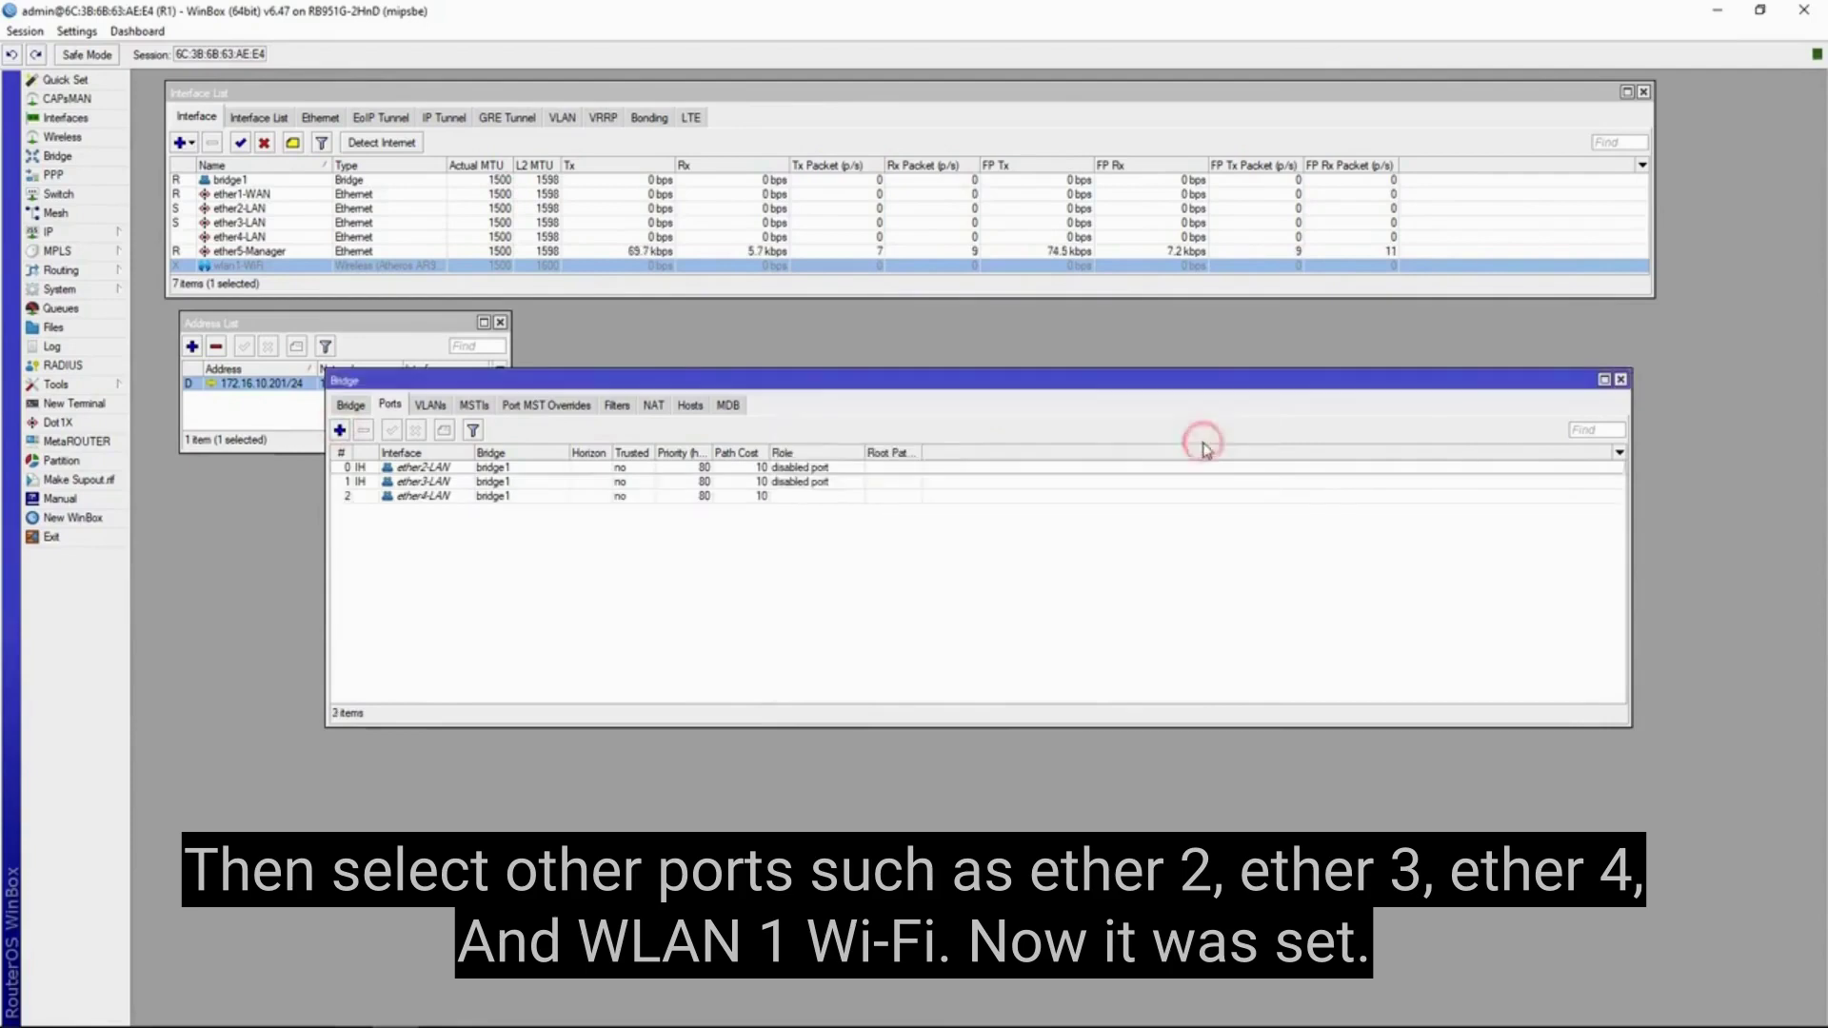
left_click(340, 430)
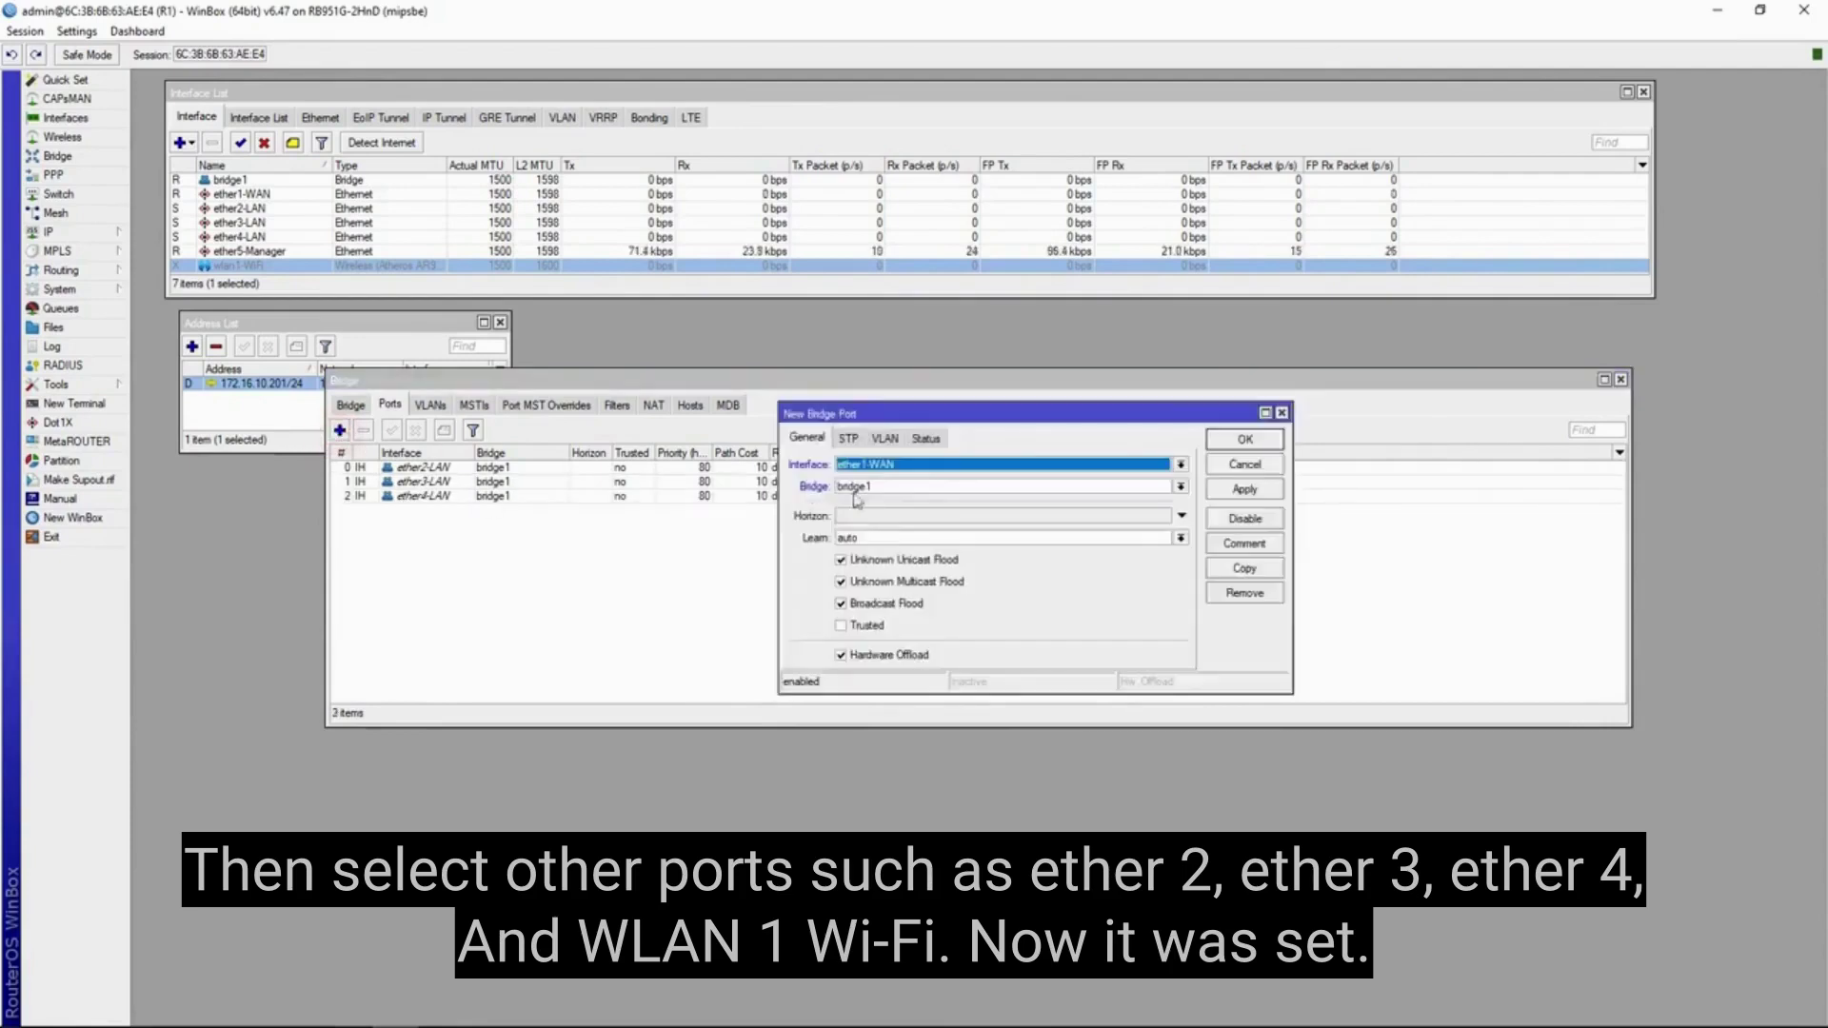
left_click(894, 472)
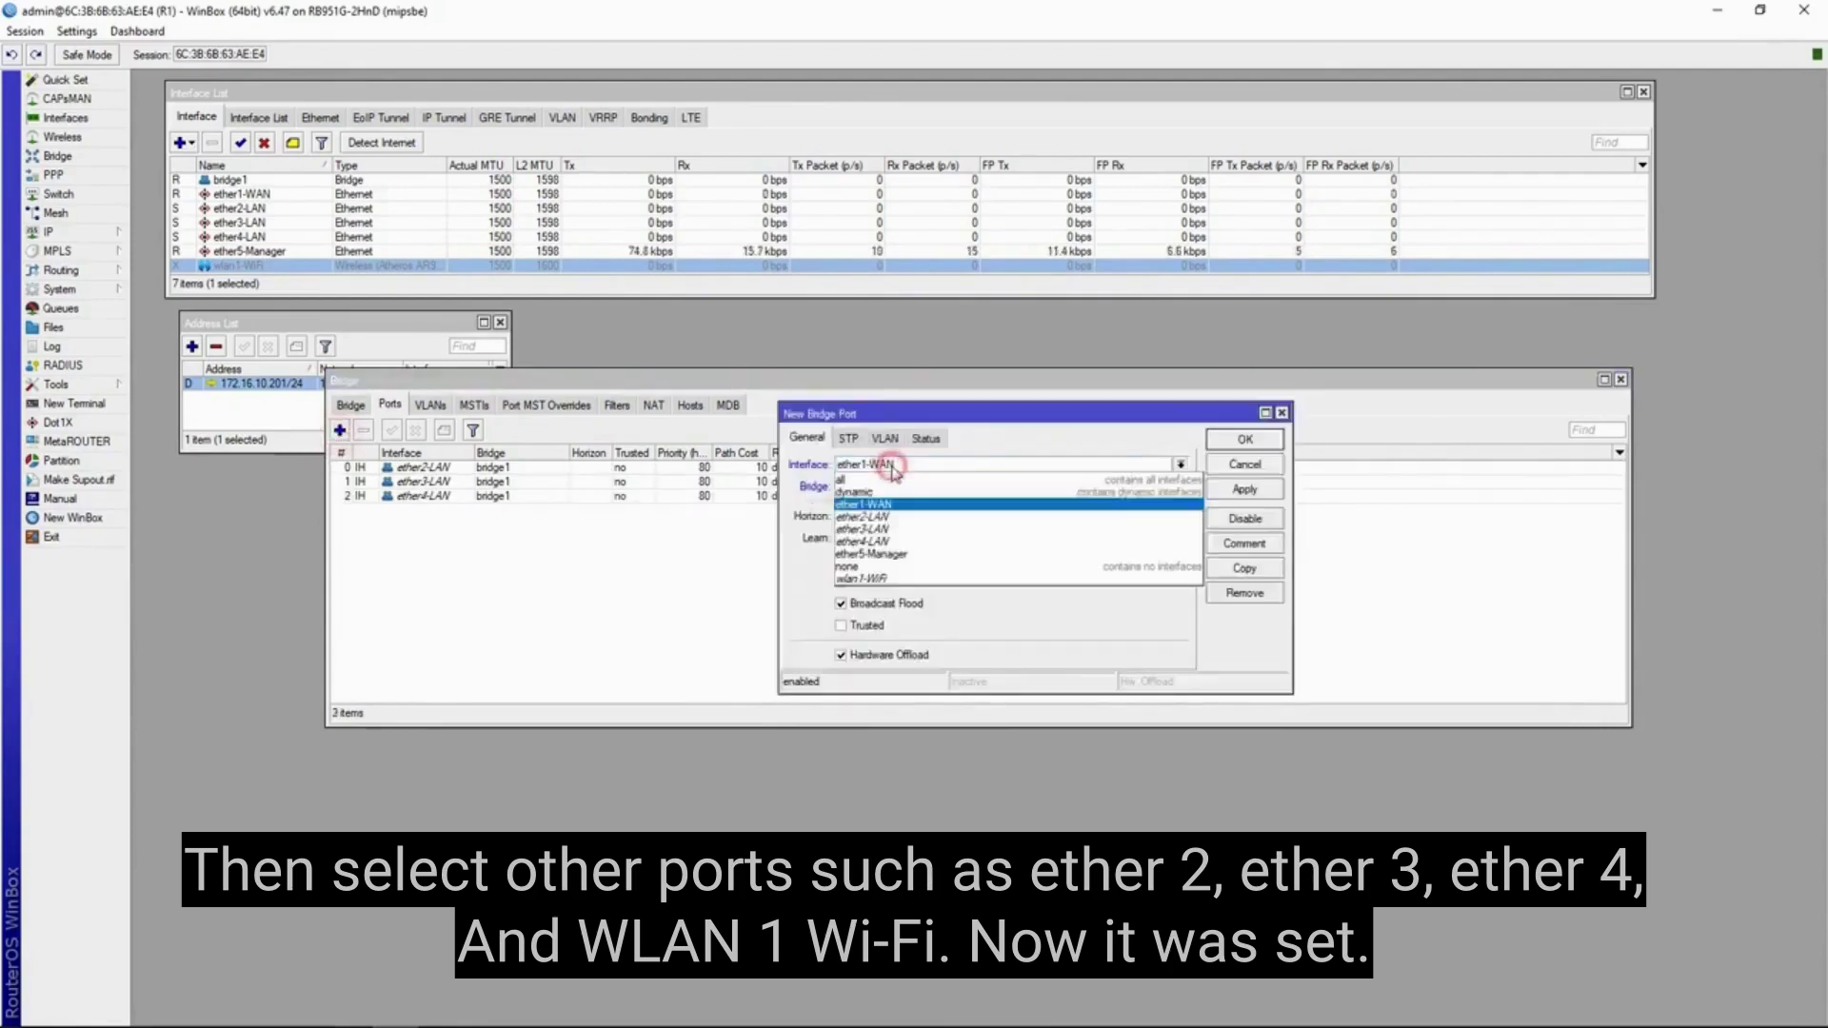
left_click(911, 579)
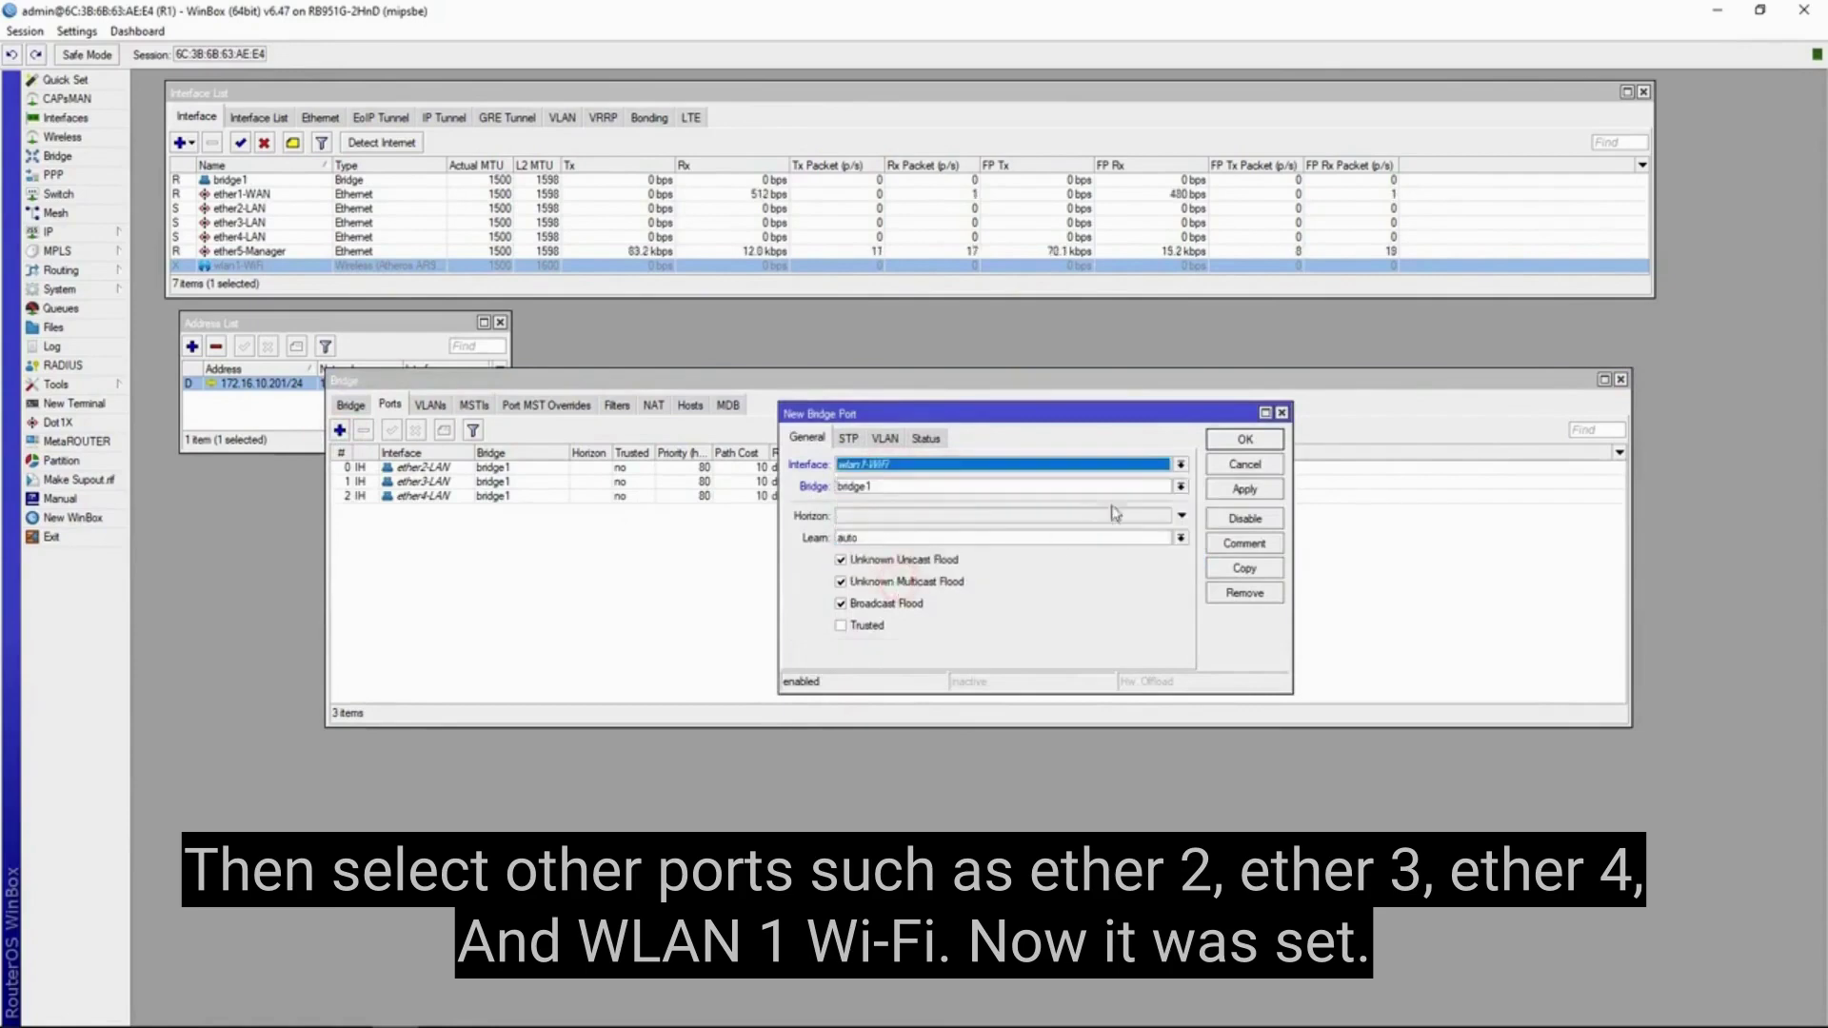
left_click(1243, 441)
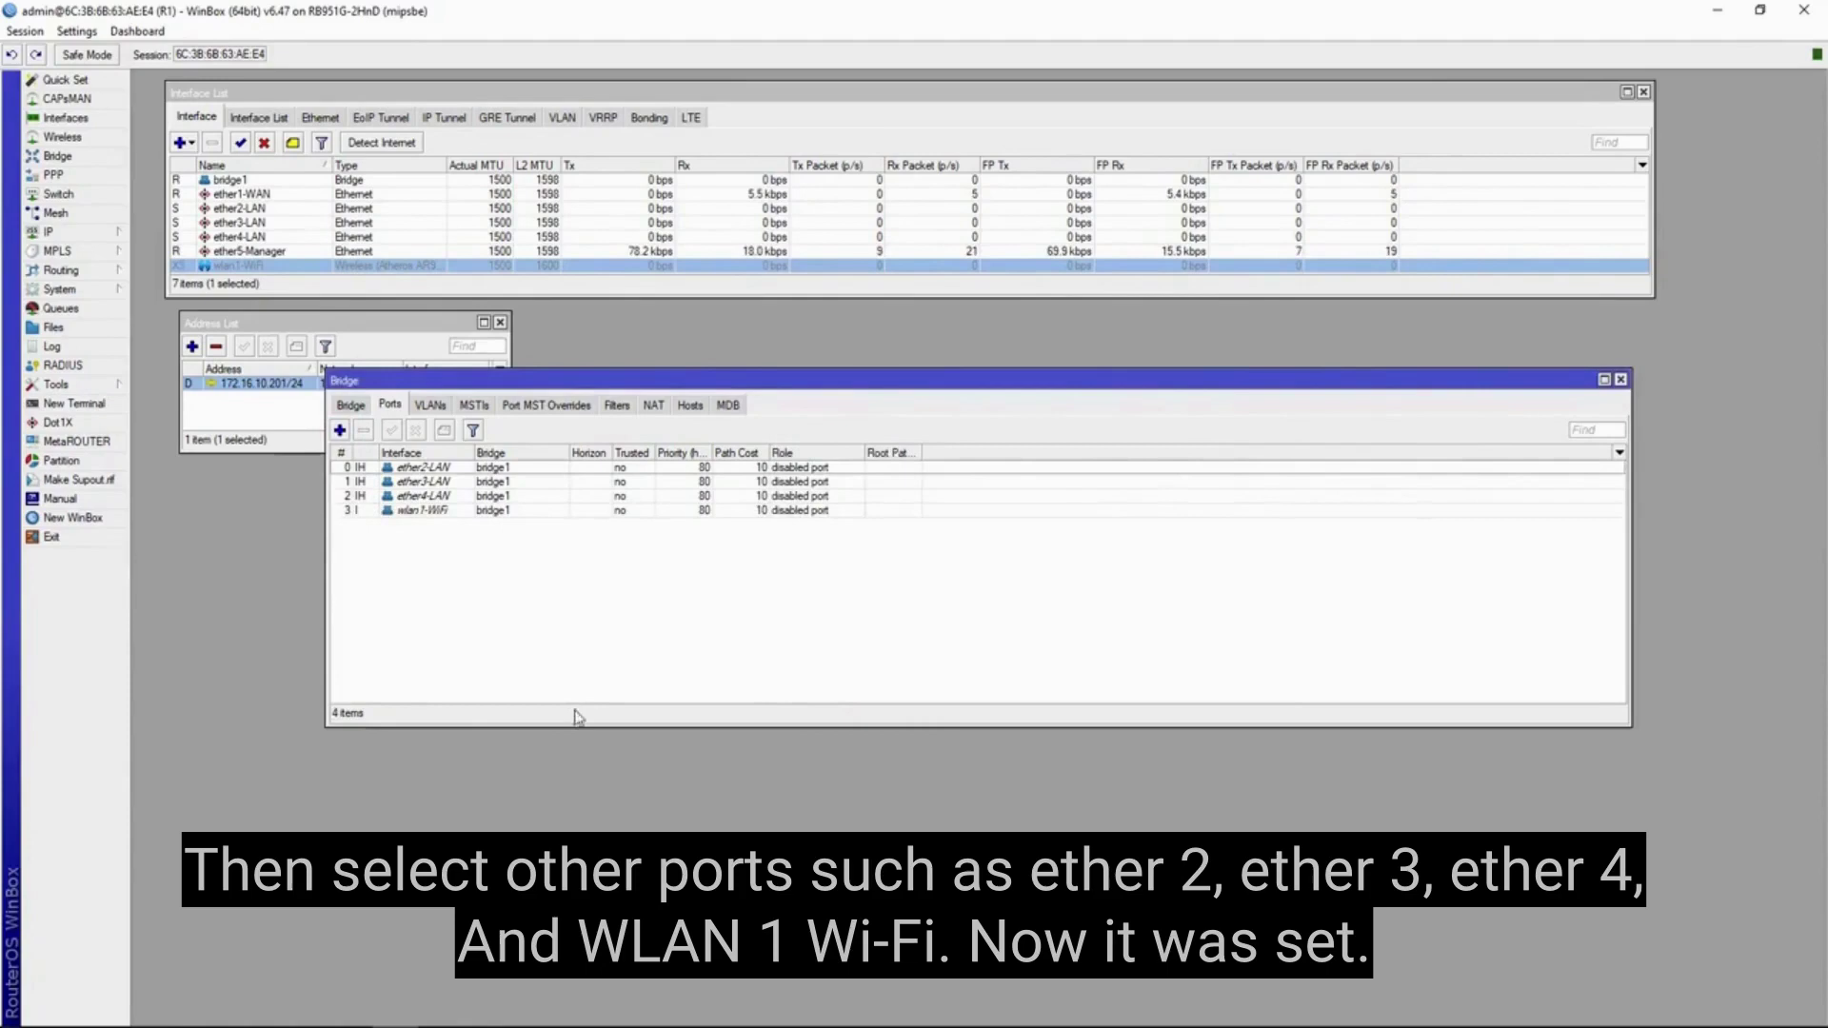
left_click_drag(567, 723, 592, 546)
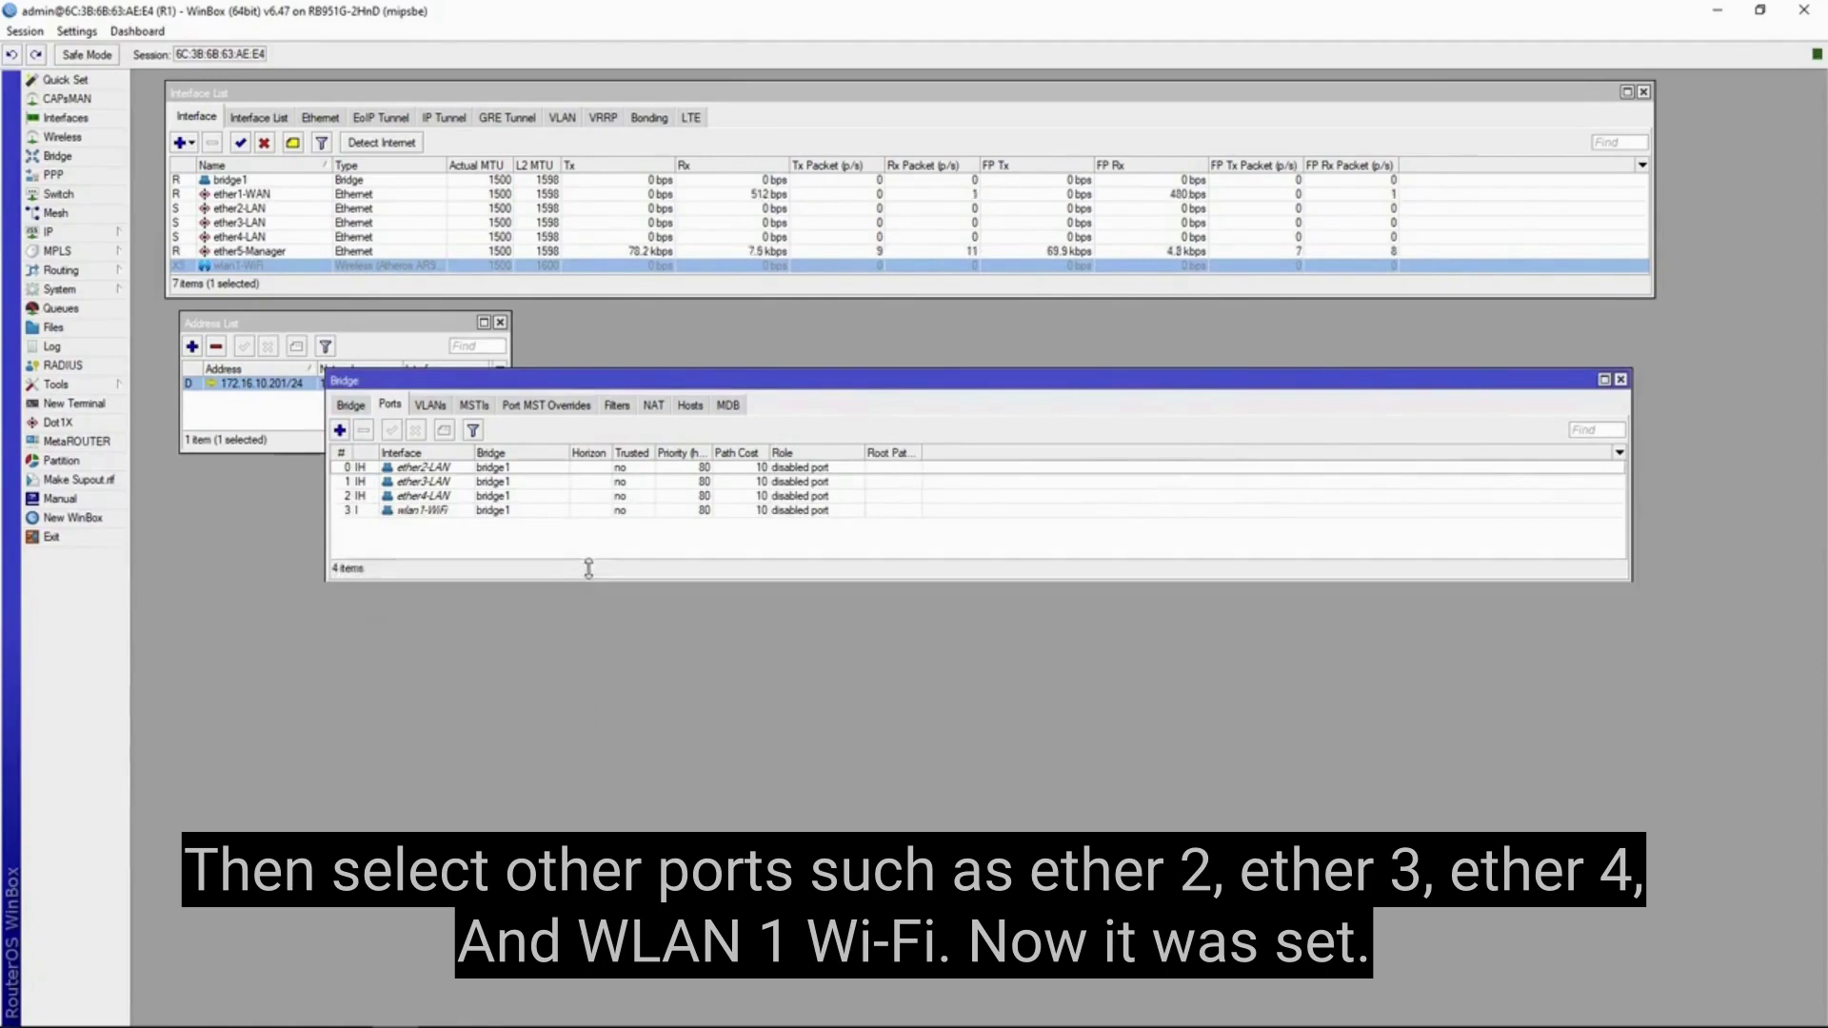
left_click_drag(600, 384, 806, 321)
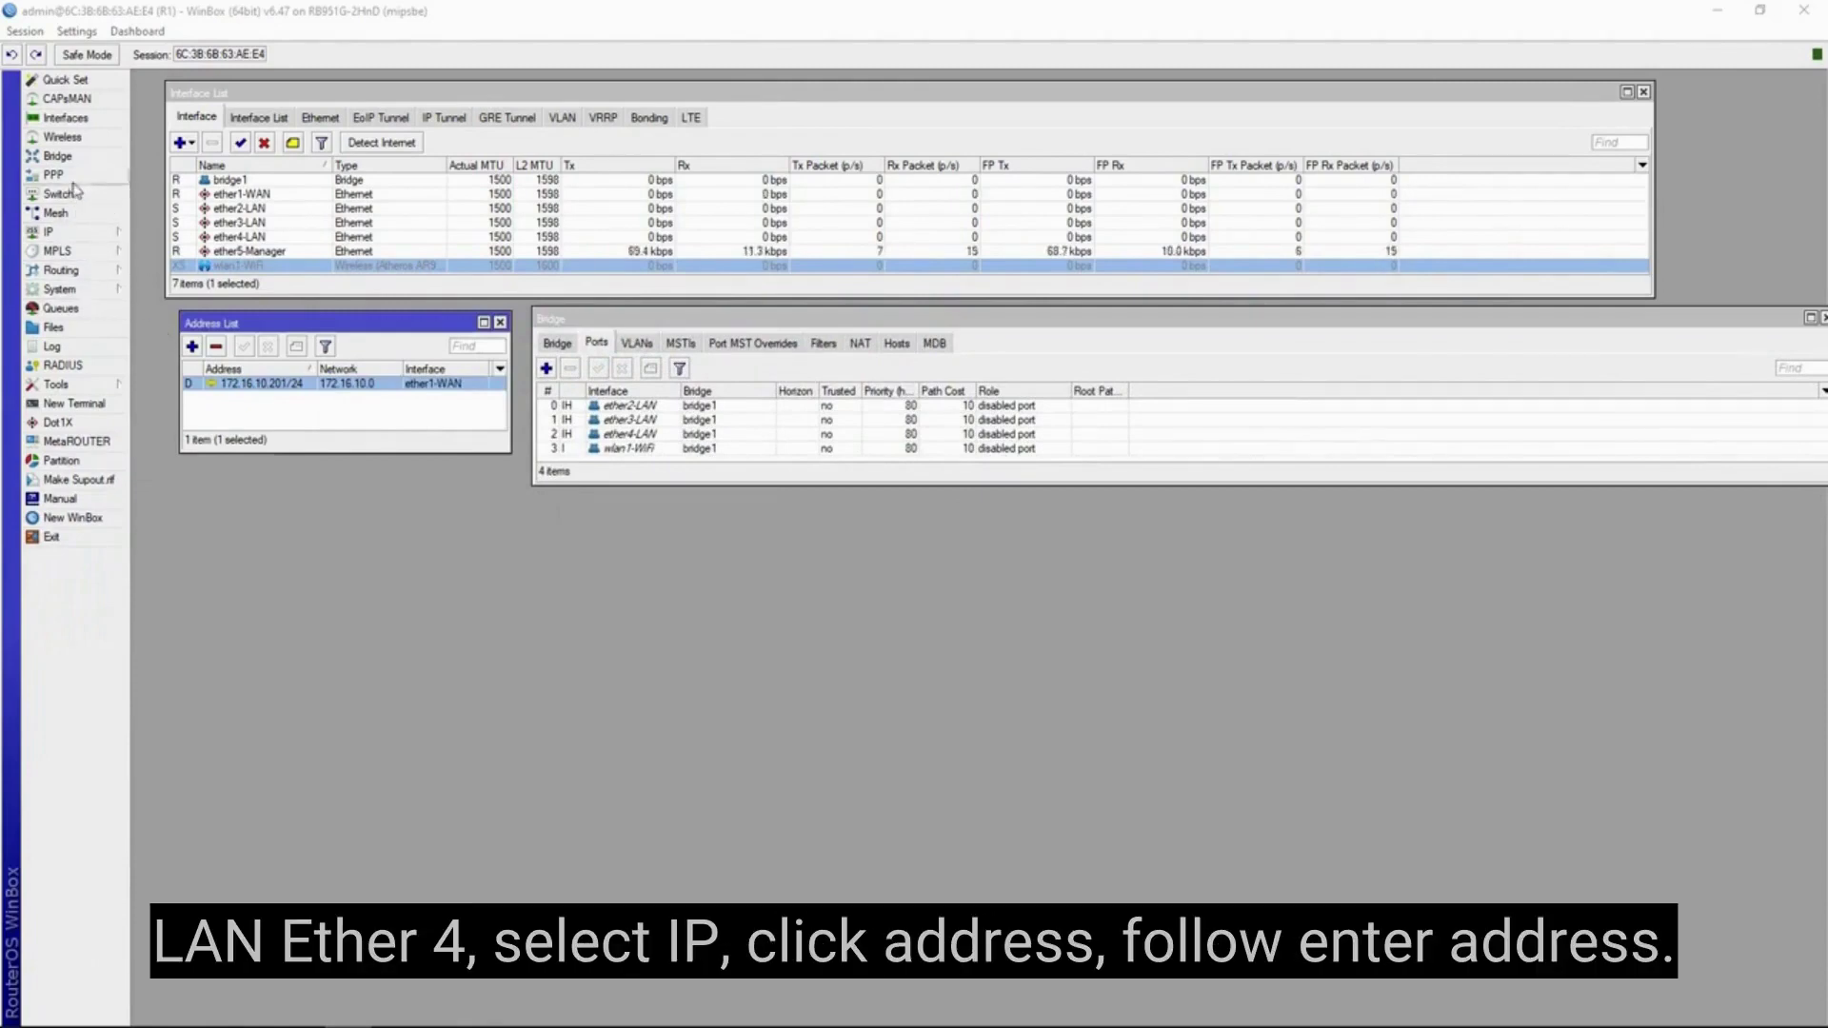
Add the IP address 10.10.90.1/24 on the bridge1 interface
left_click(56, 231)
left_click(164, 272)
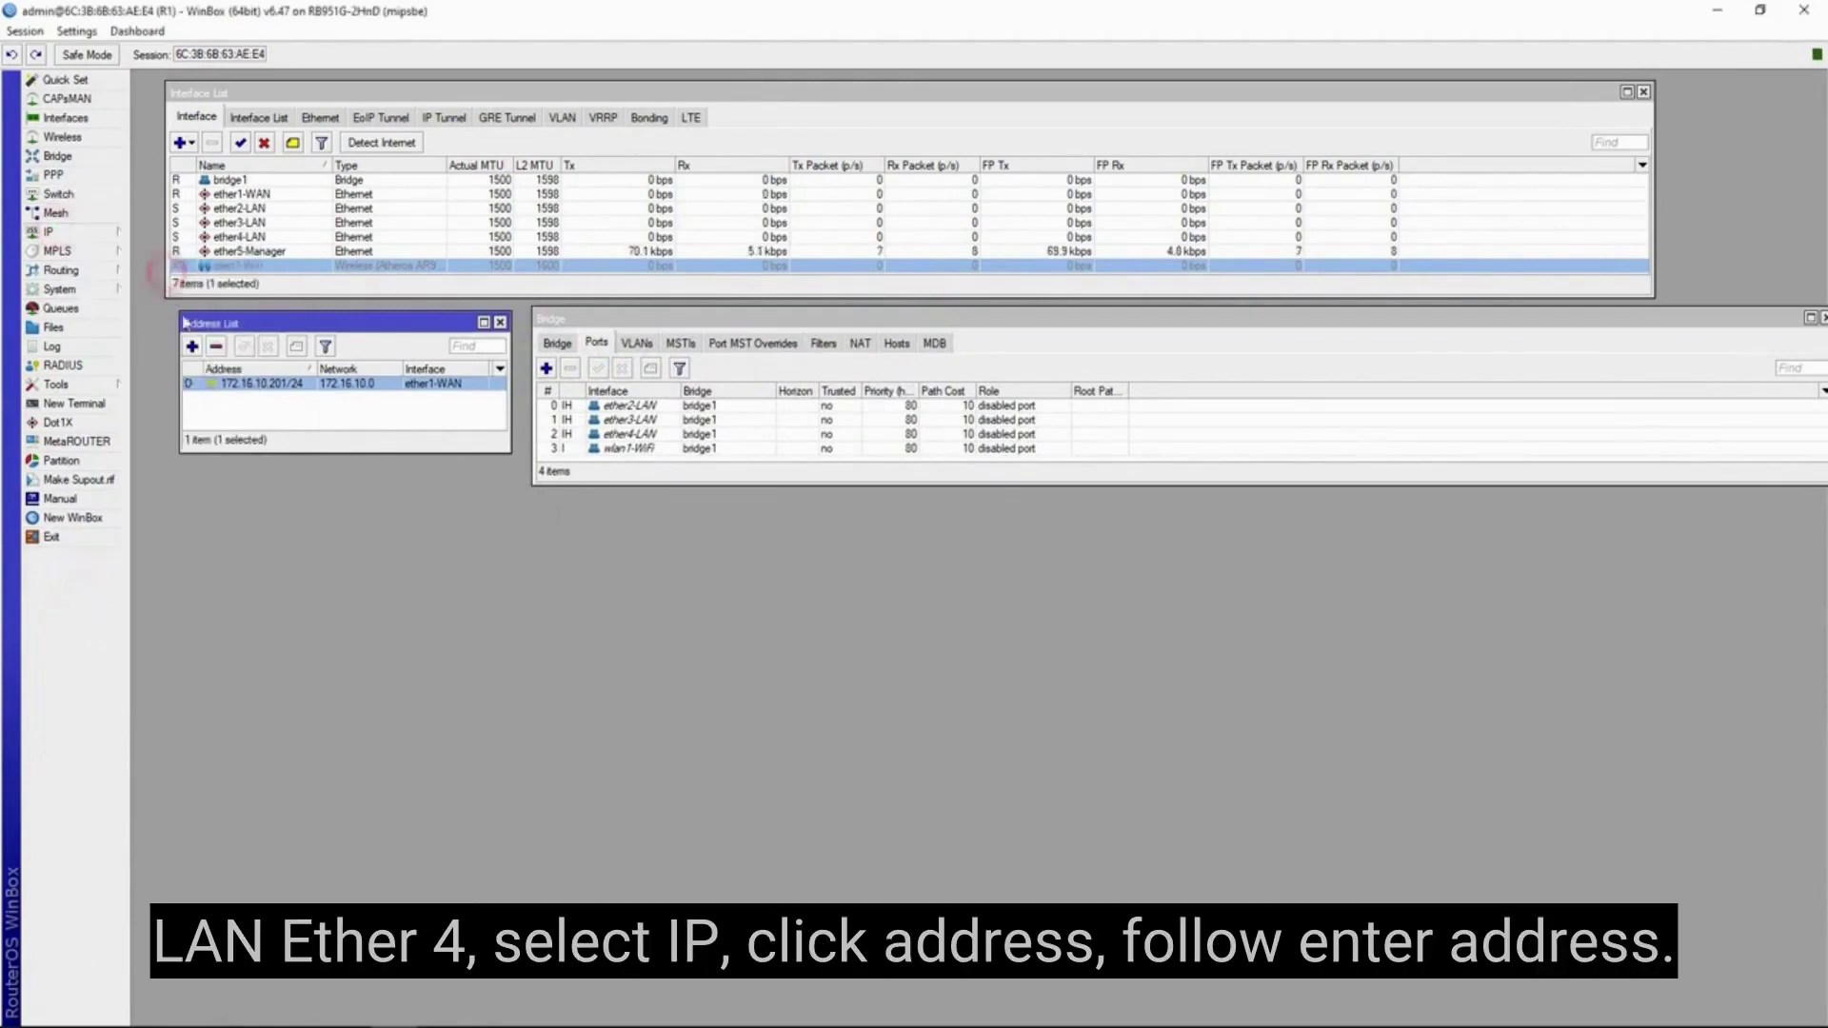
left_click(191, 347)
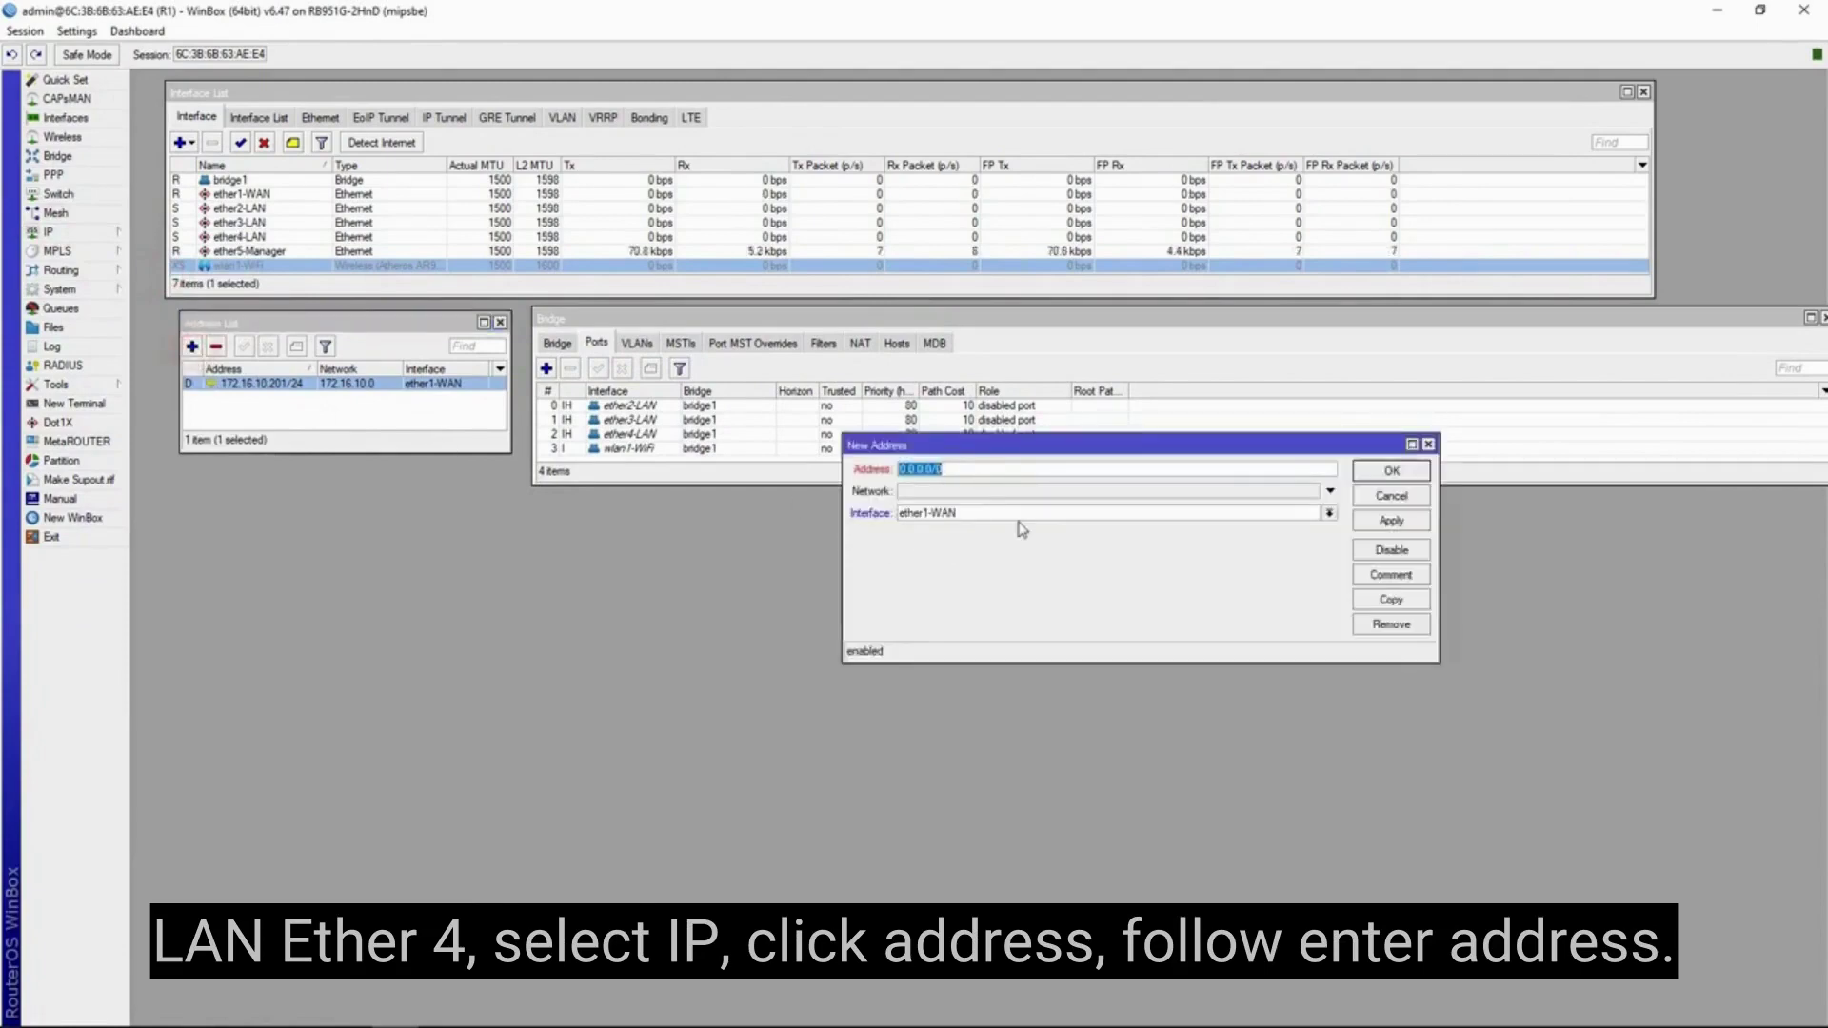
type("10.9")
type("0.1")
left_click(1016, 519)
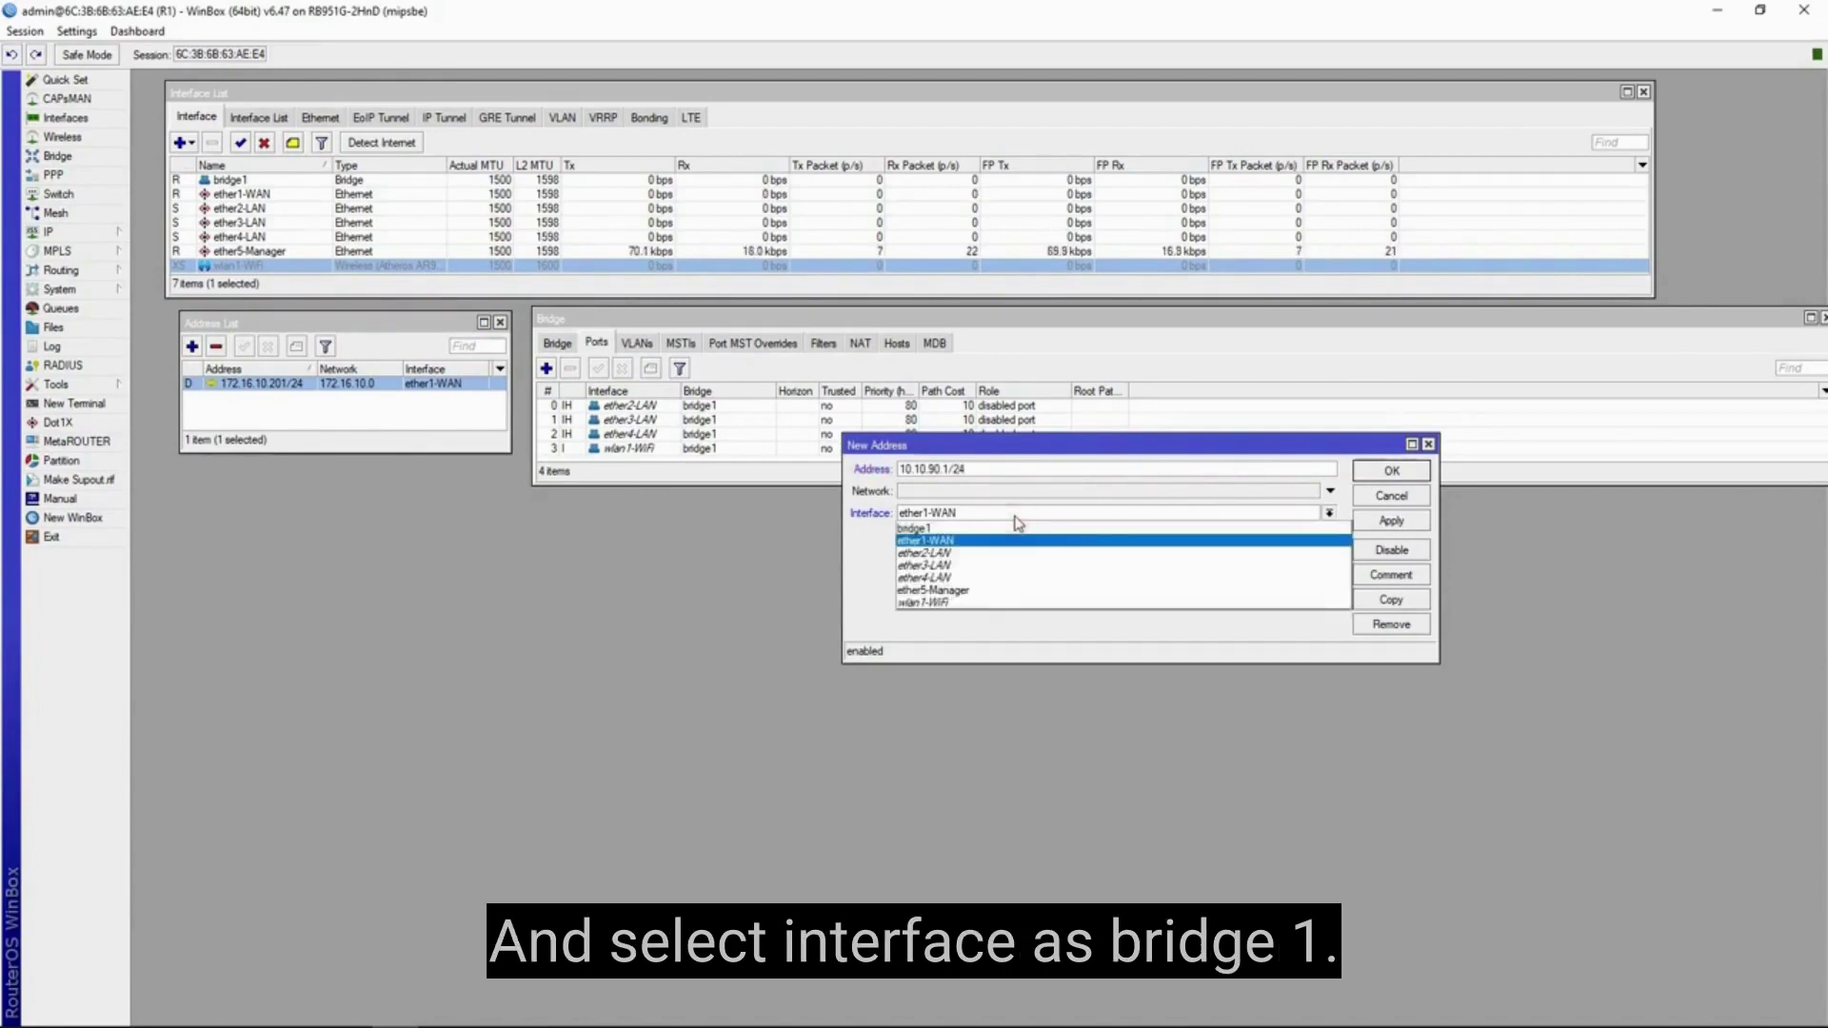
left_click(930, 529)
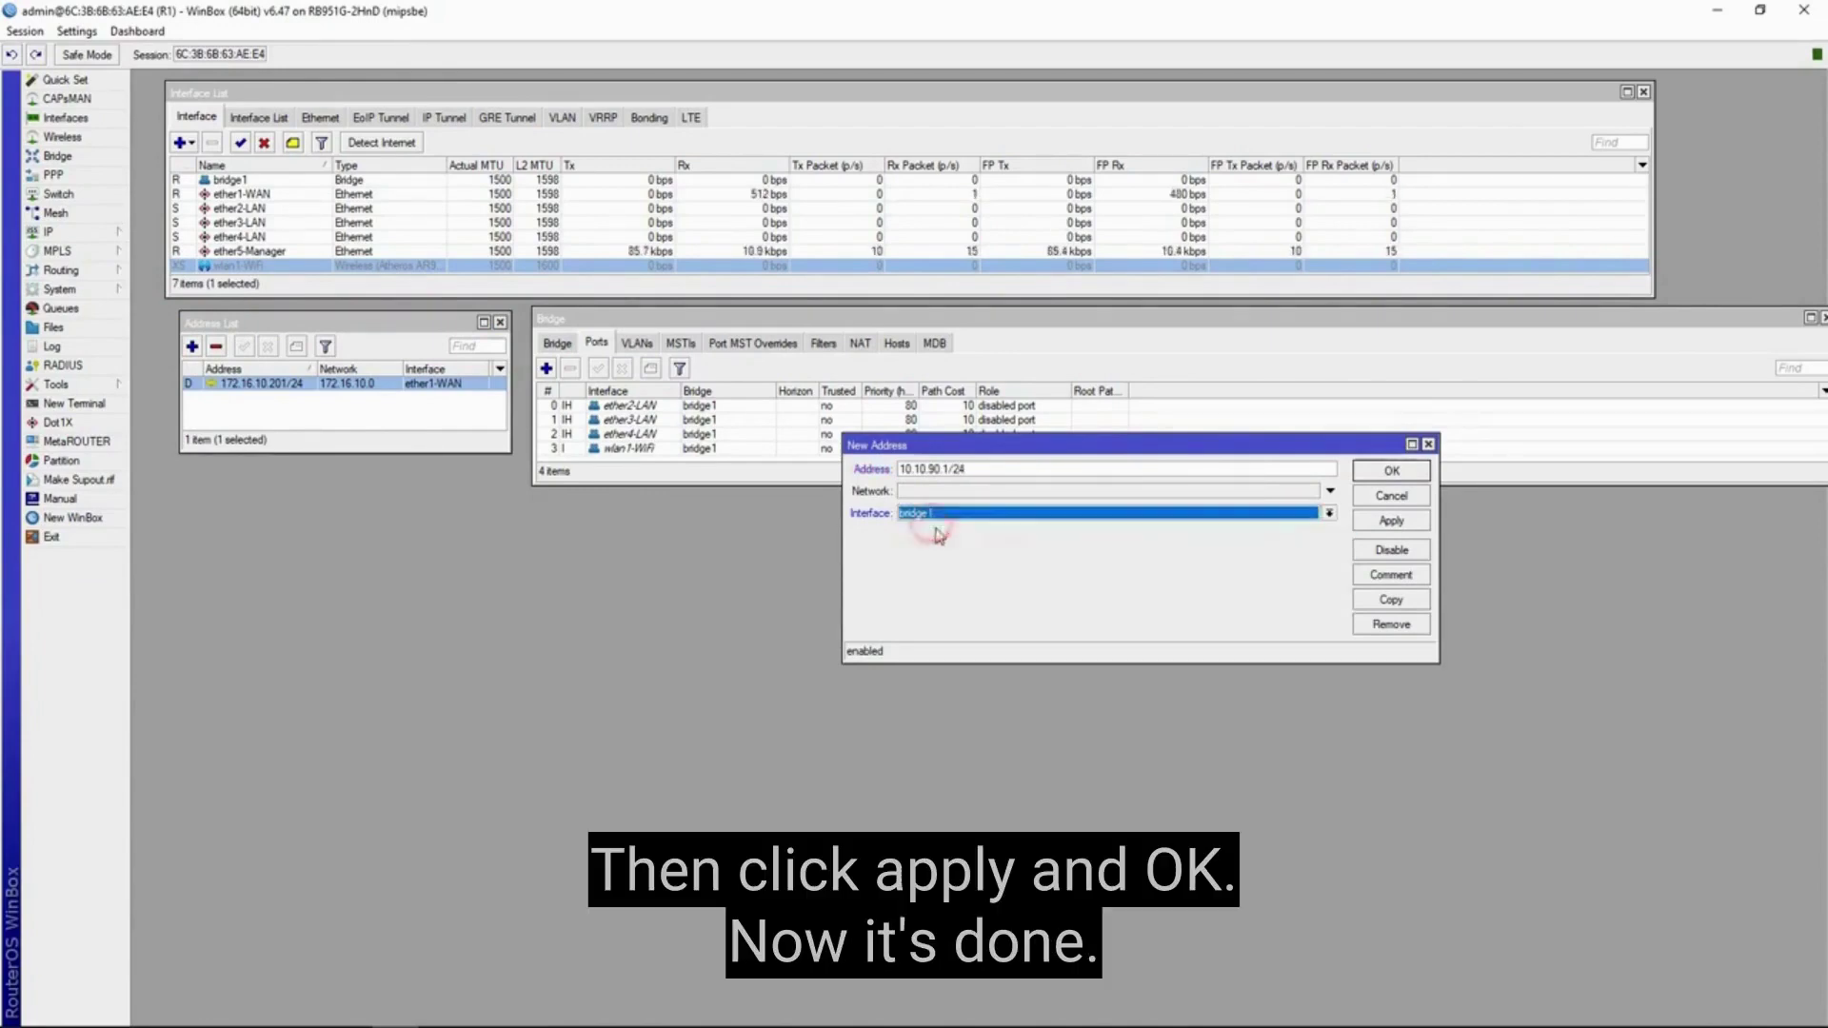
left_click(1369, 523)
left_click(1390, 472)
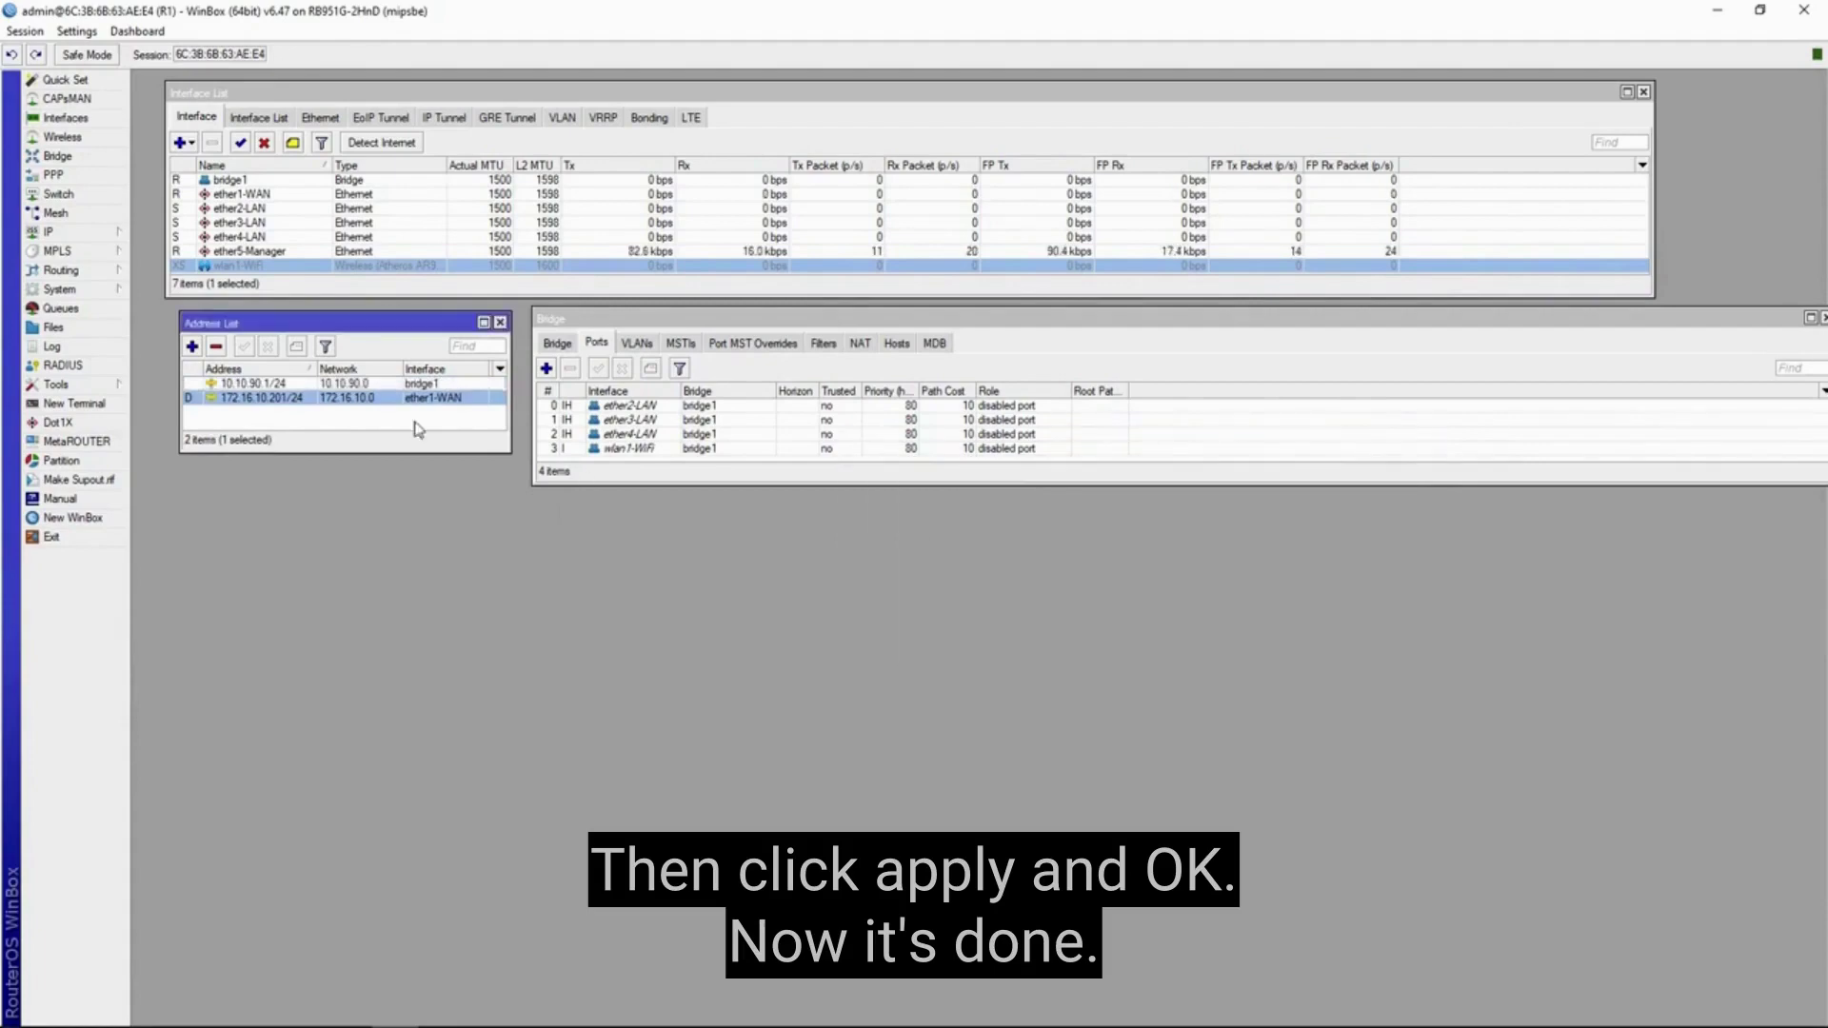
left_click(282, 384)
Launch DHCP Setup and choose bridge1 as the interface to serve
left_click(101, 233)
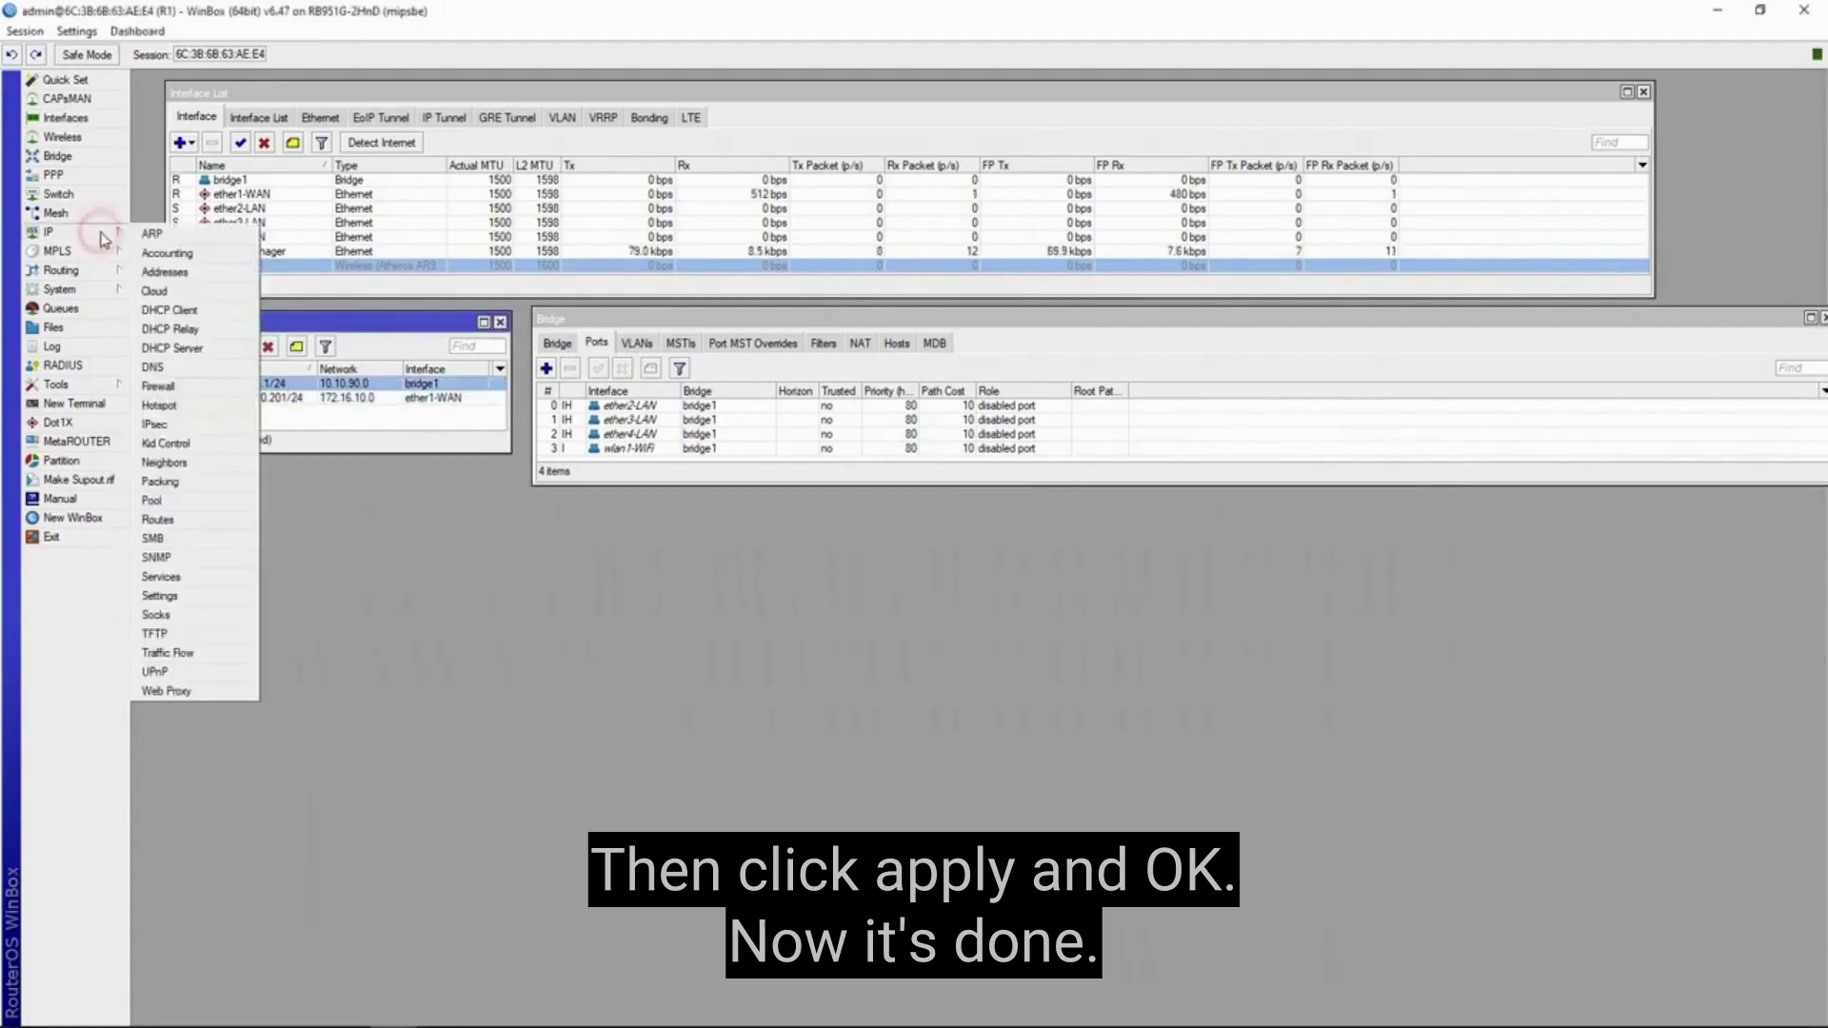
left_click(194, 349)
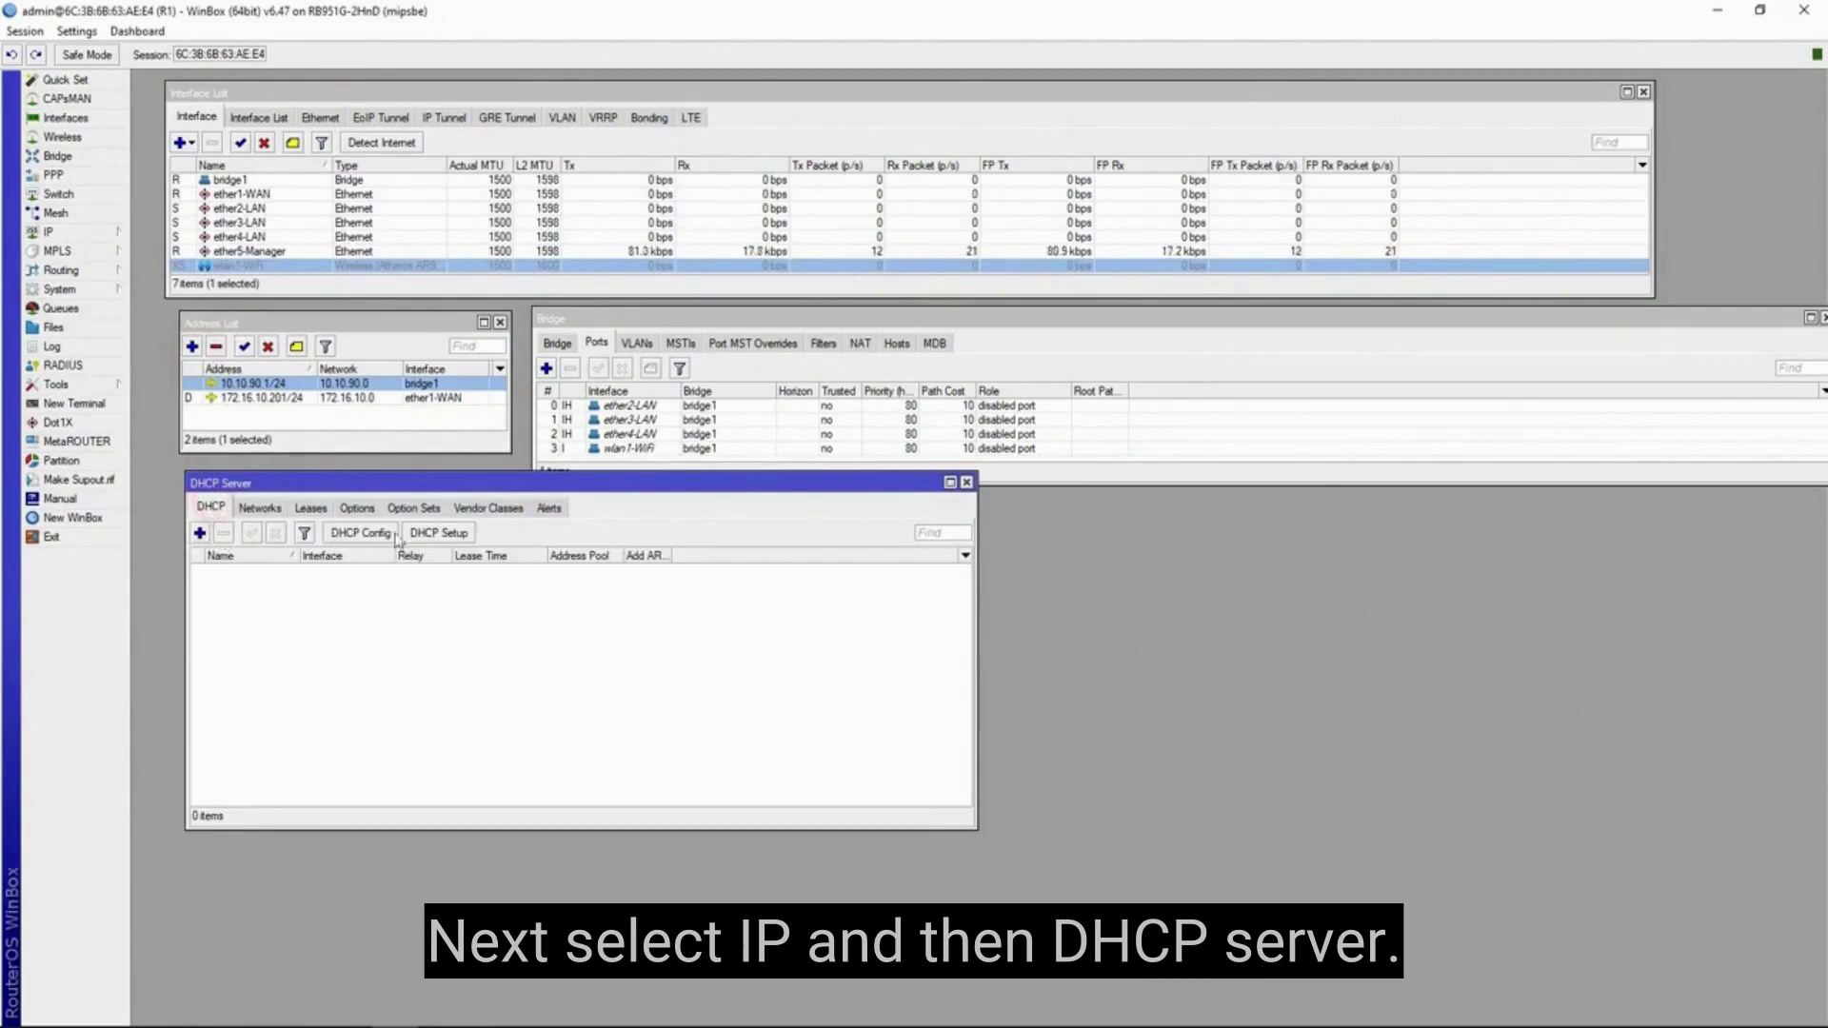
left_click(456, 538)
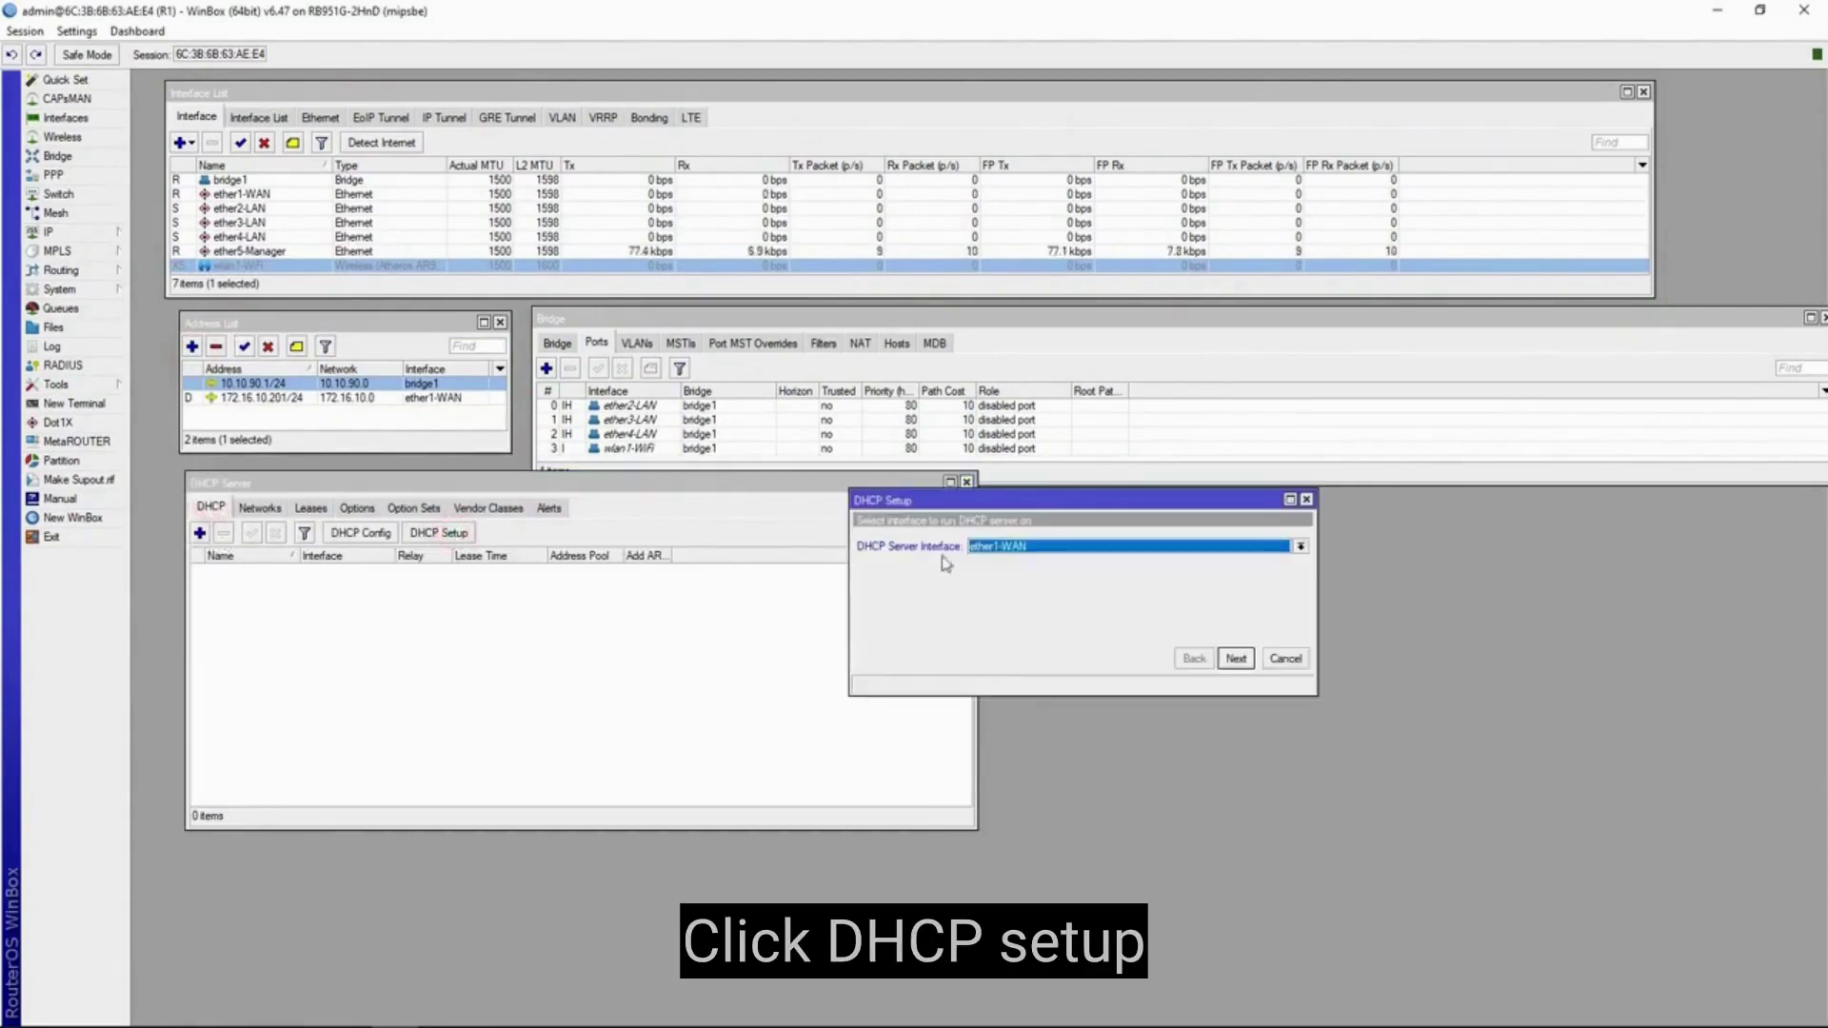
left_click(1014, 555)
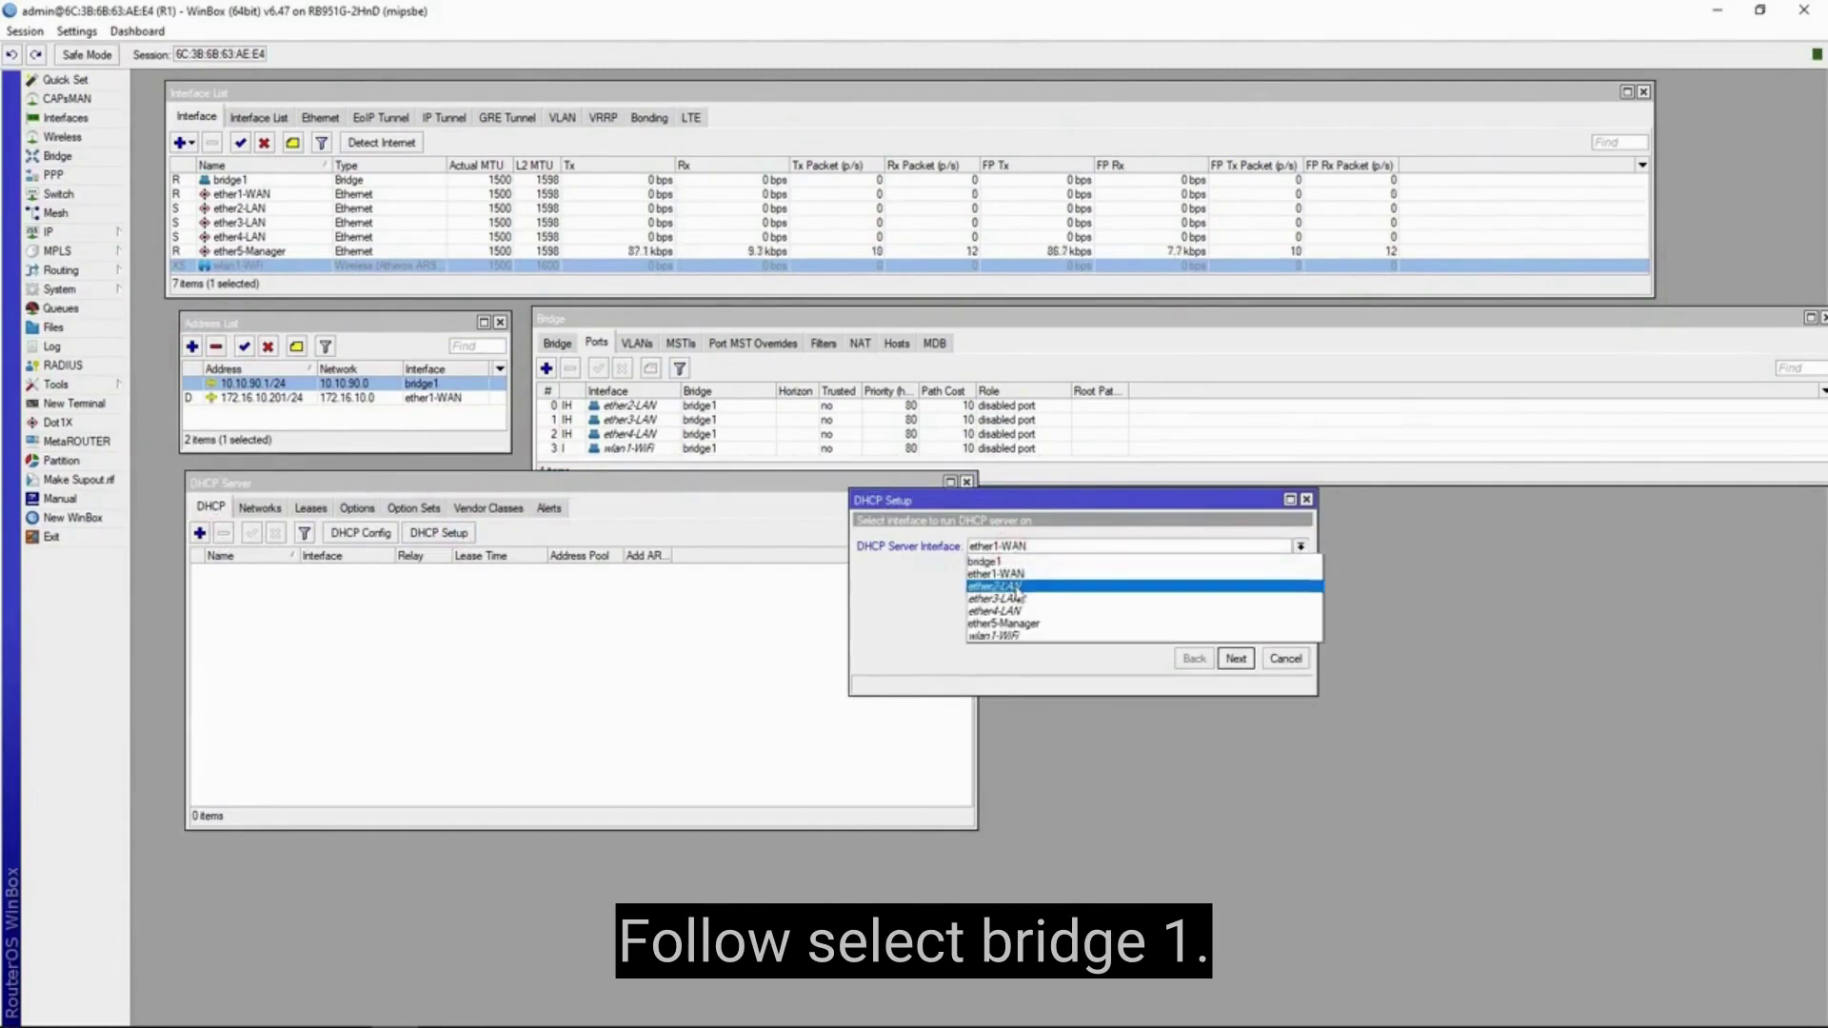
left_click(1007, 562)
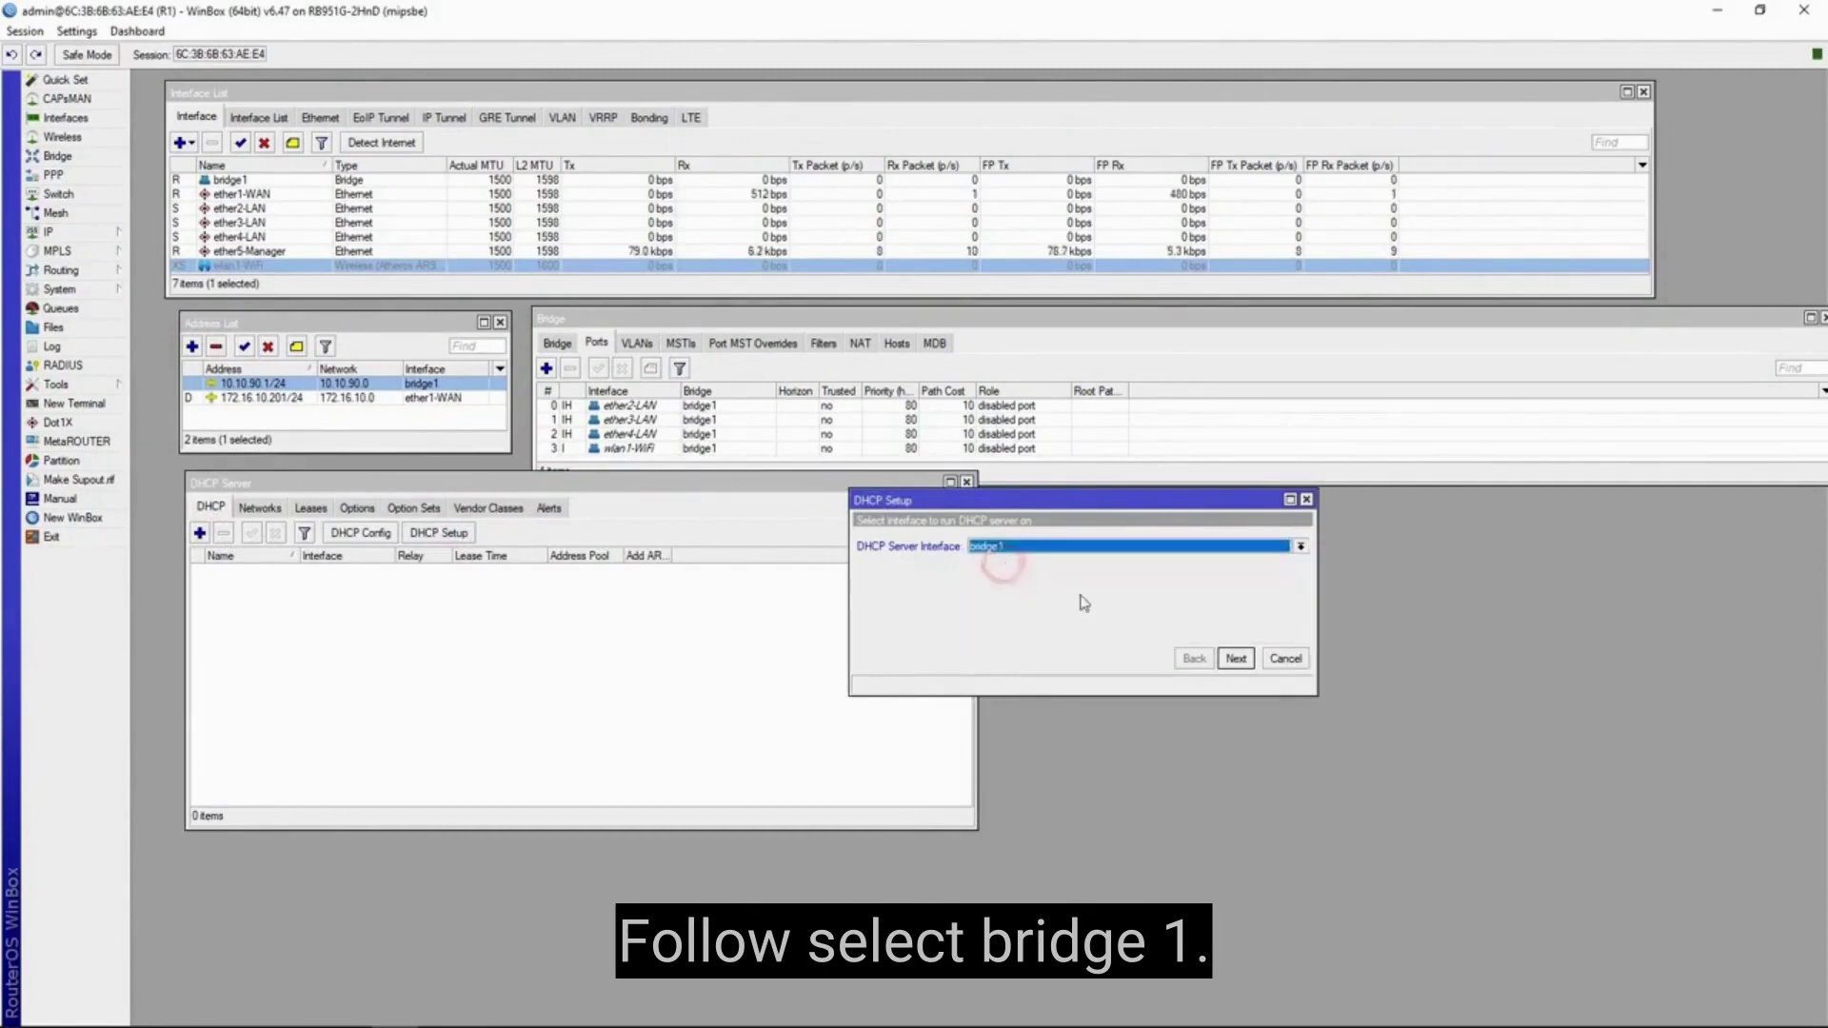
left_click(1234, 661)
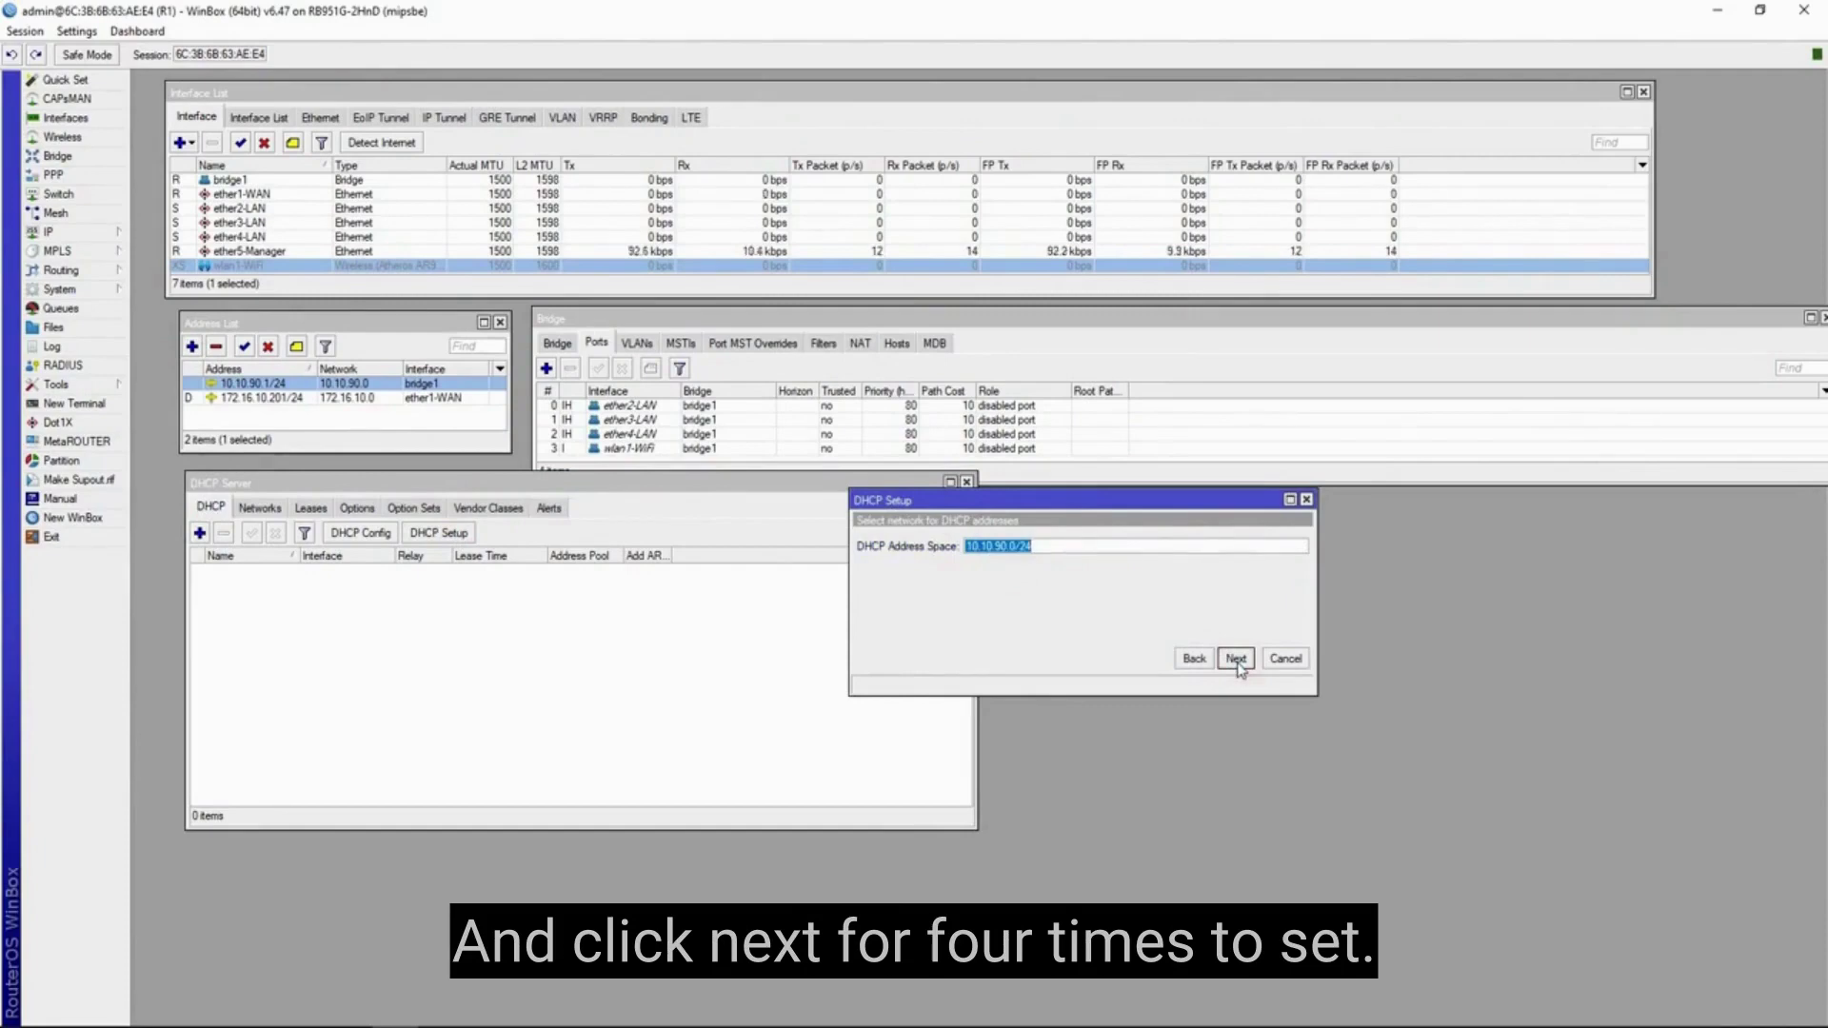
Accept the suggested 10.10.90.0/24 network, gateway, address range, DNS and lease time
left_click(1235, 658)
left_click(1236, 659)
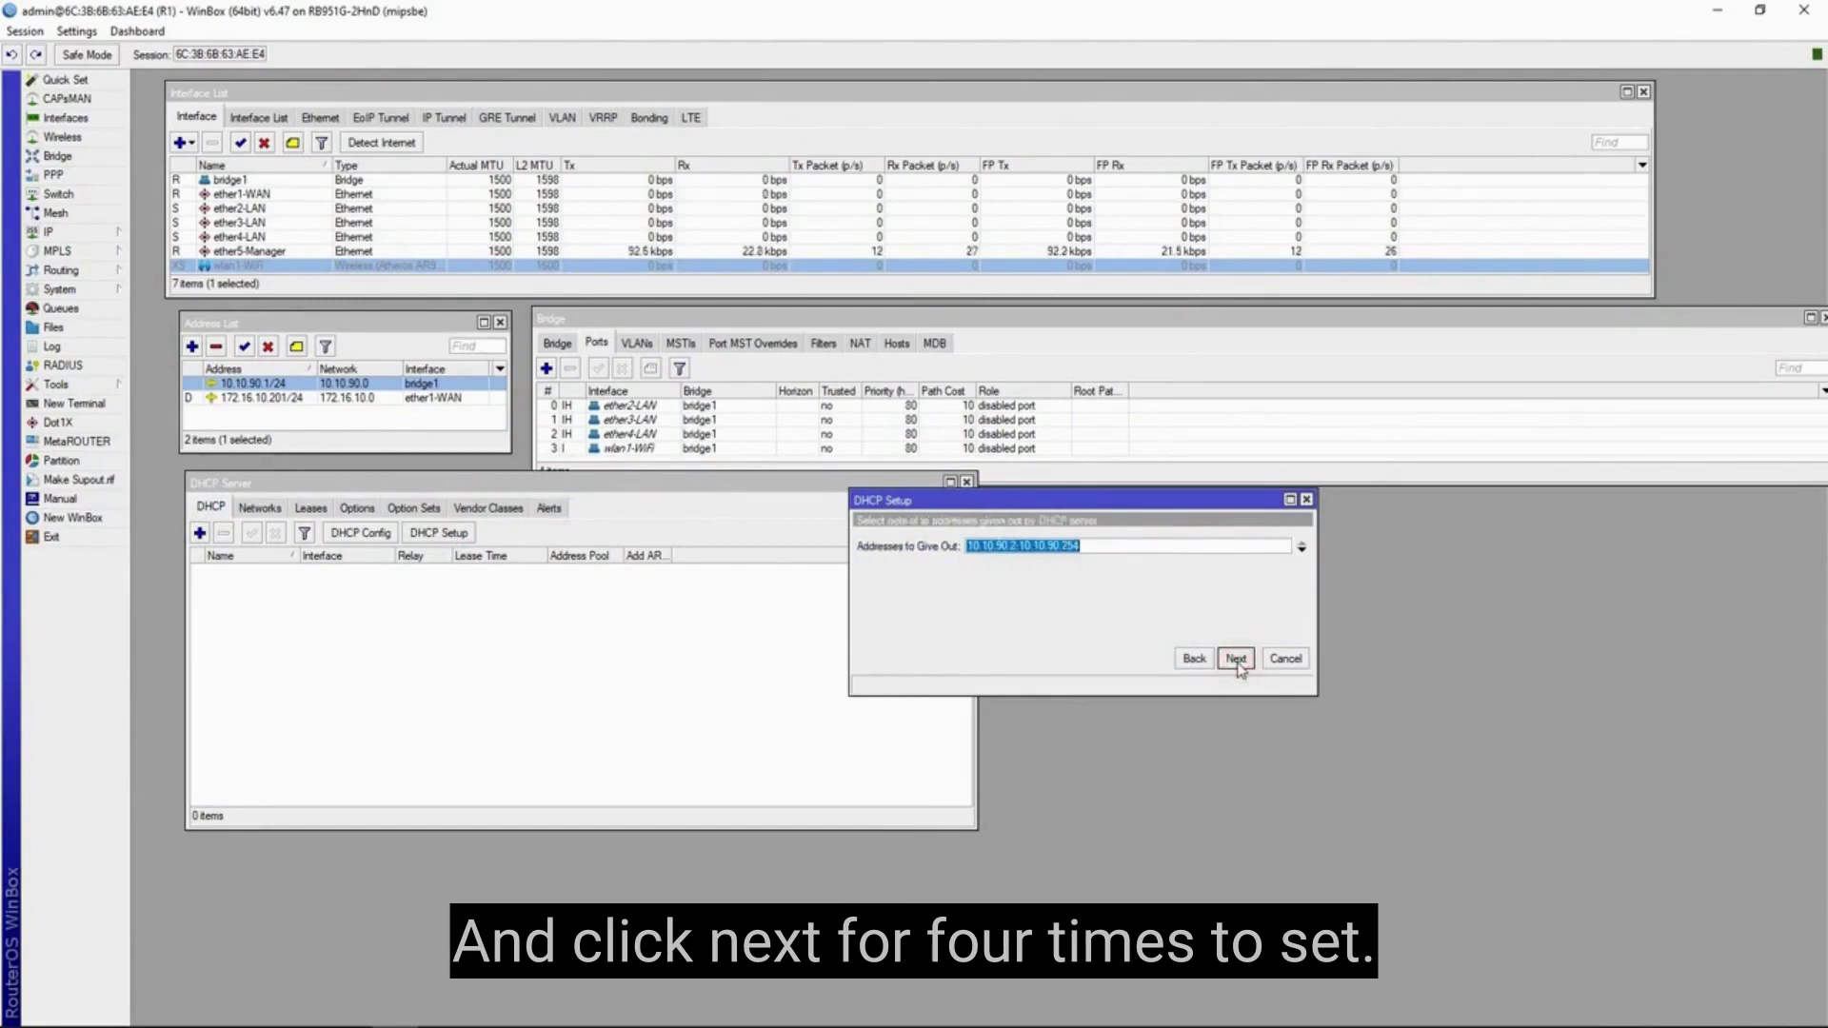
left_click(1236, 659)
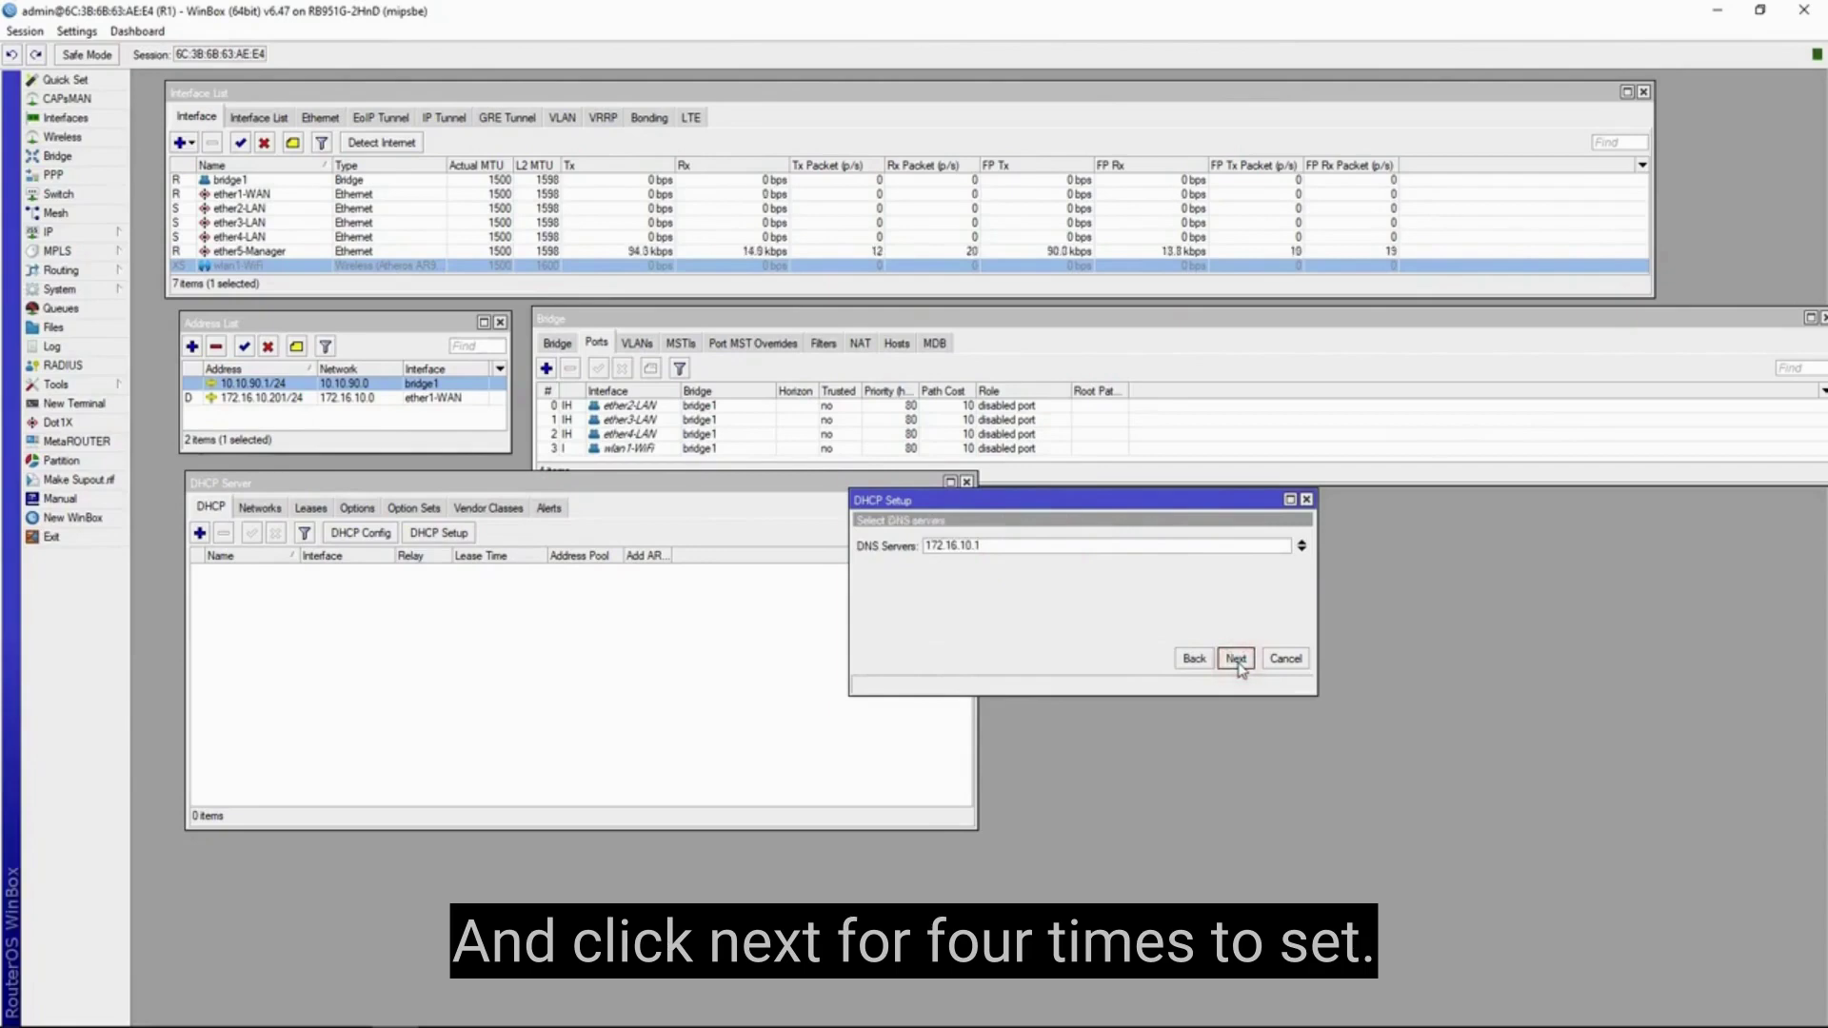
left_click(1236, 658)
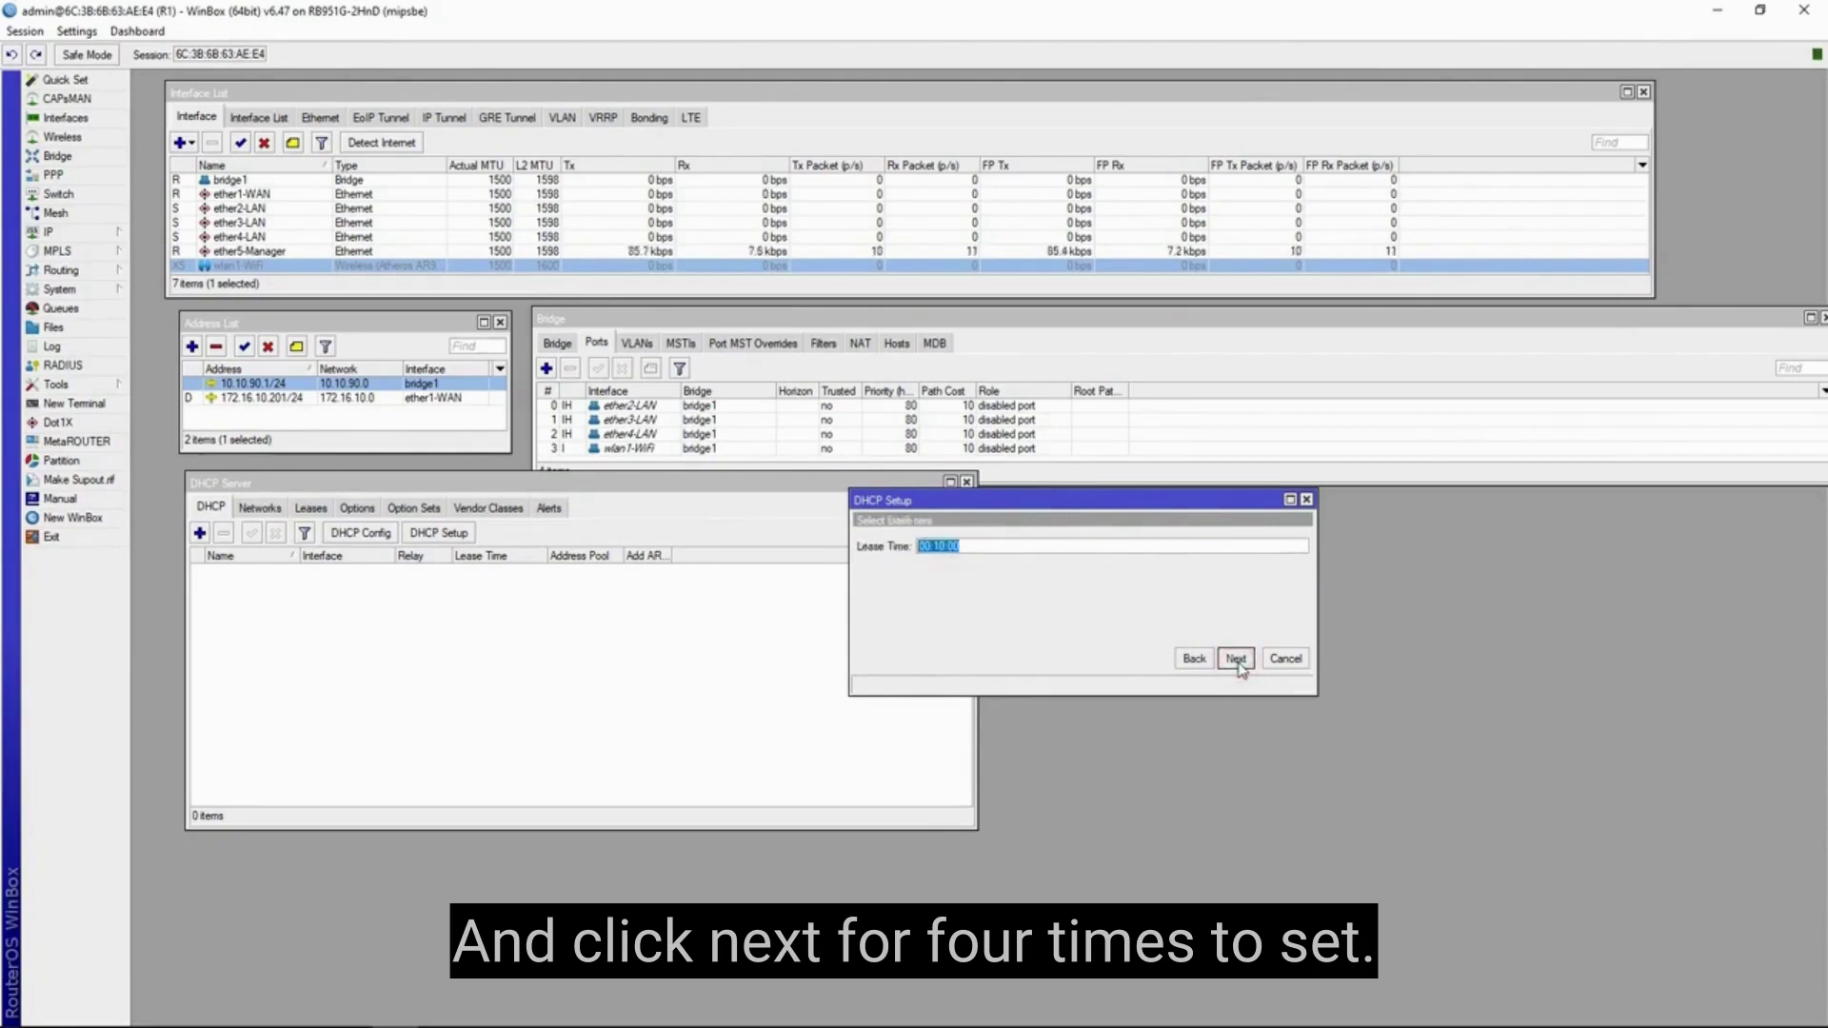
left_click(1236, 659)
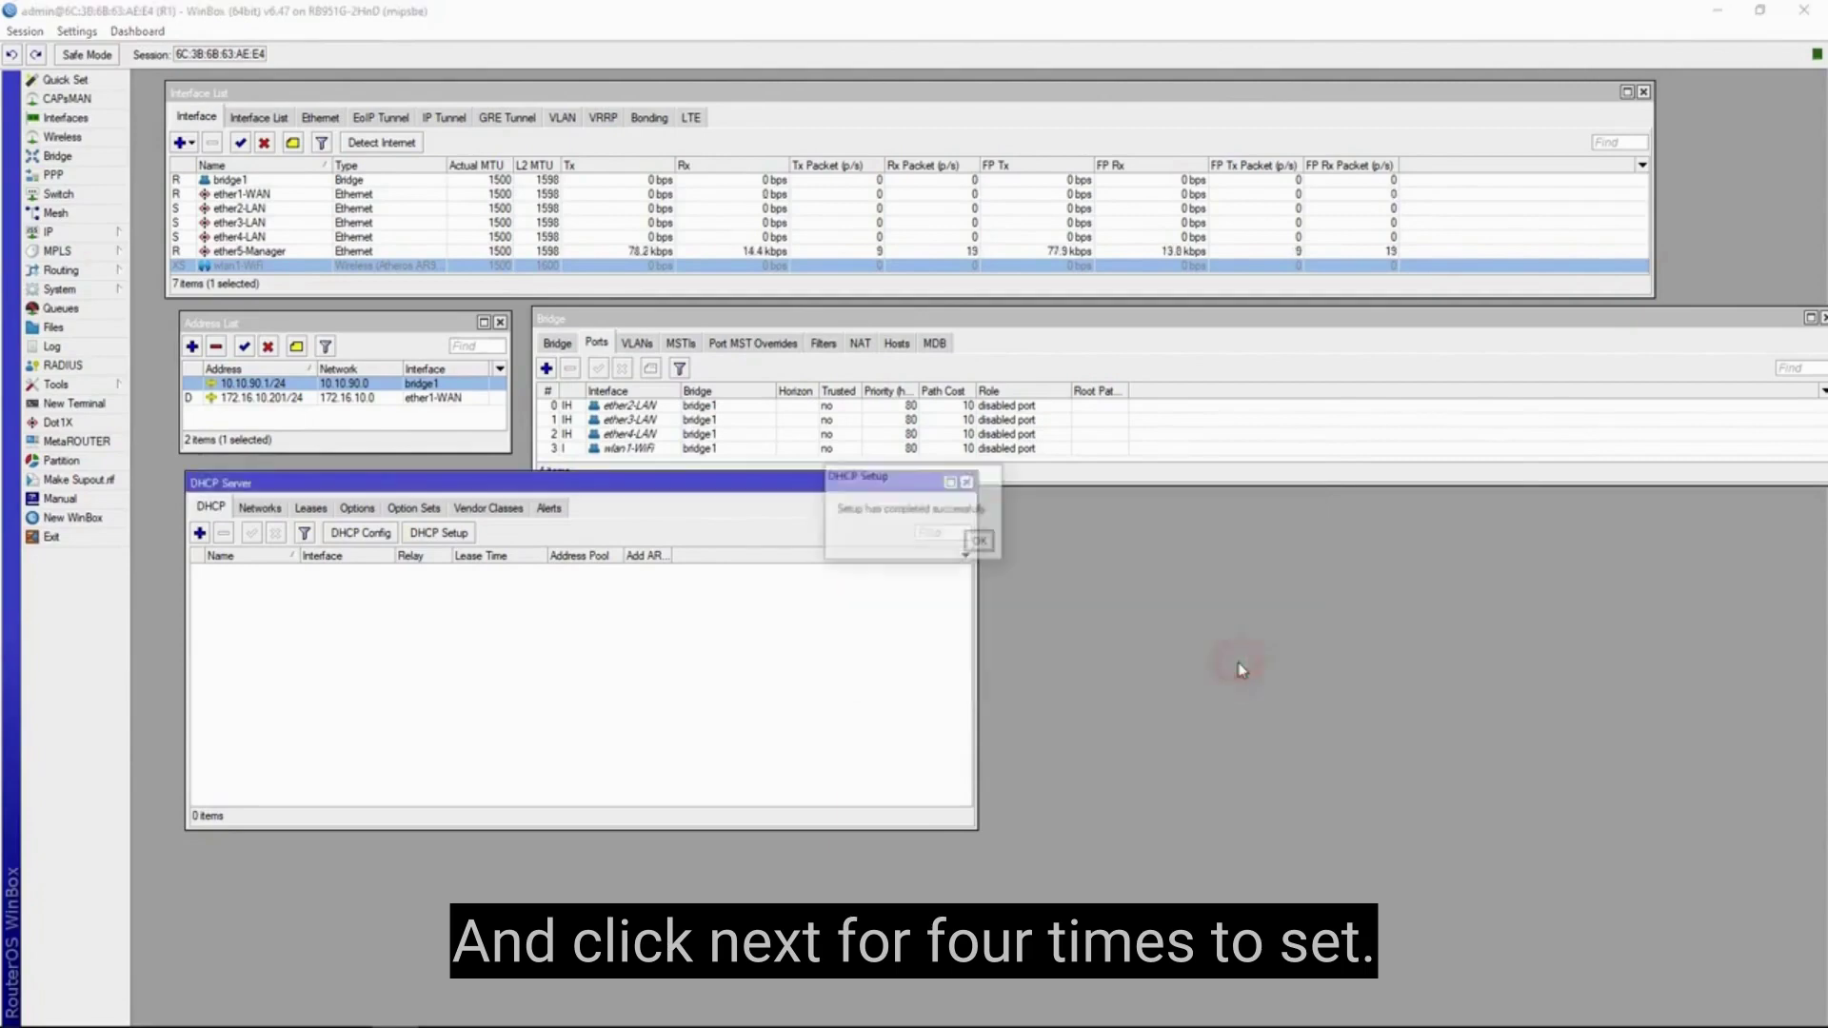
left_click(981, 542)
left_click(256, 573)
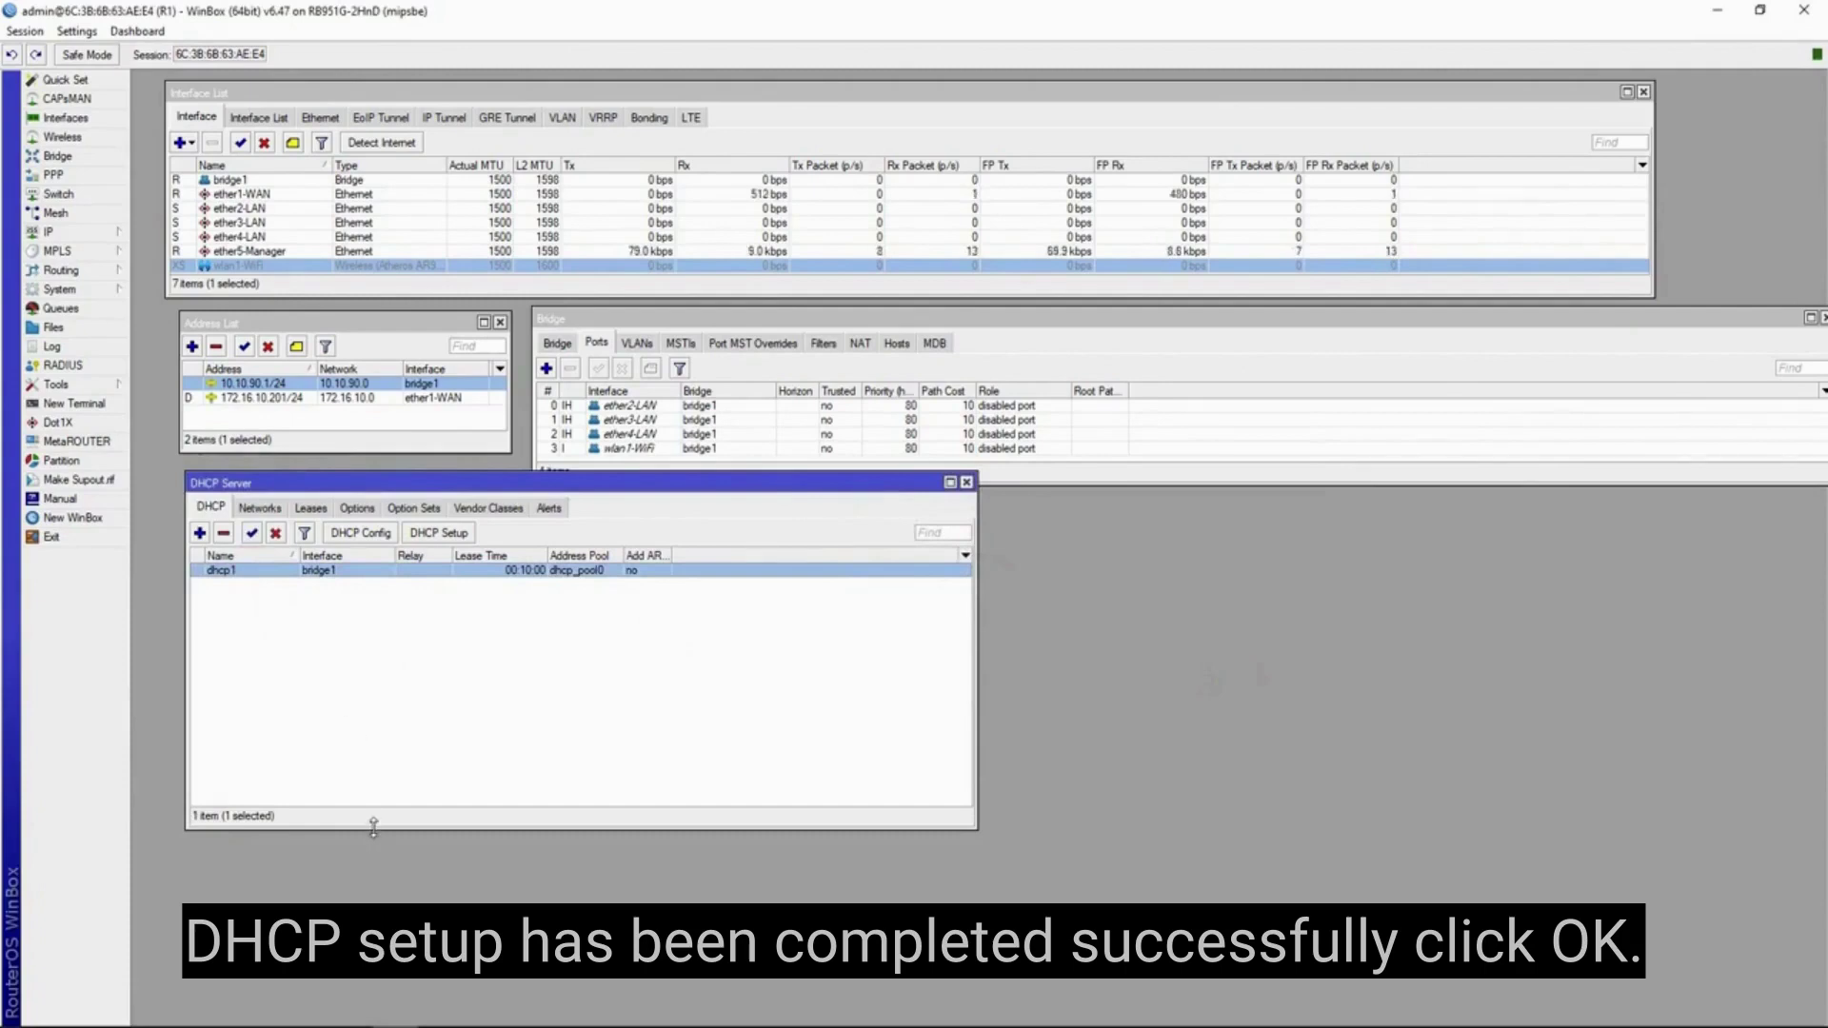
left_click_drag(373, 826, 381, 633)
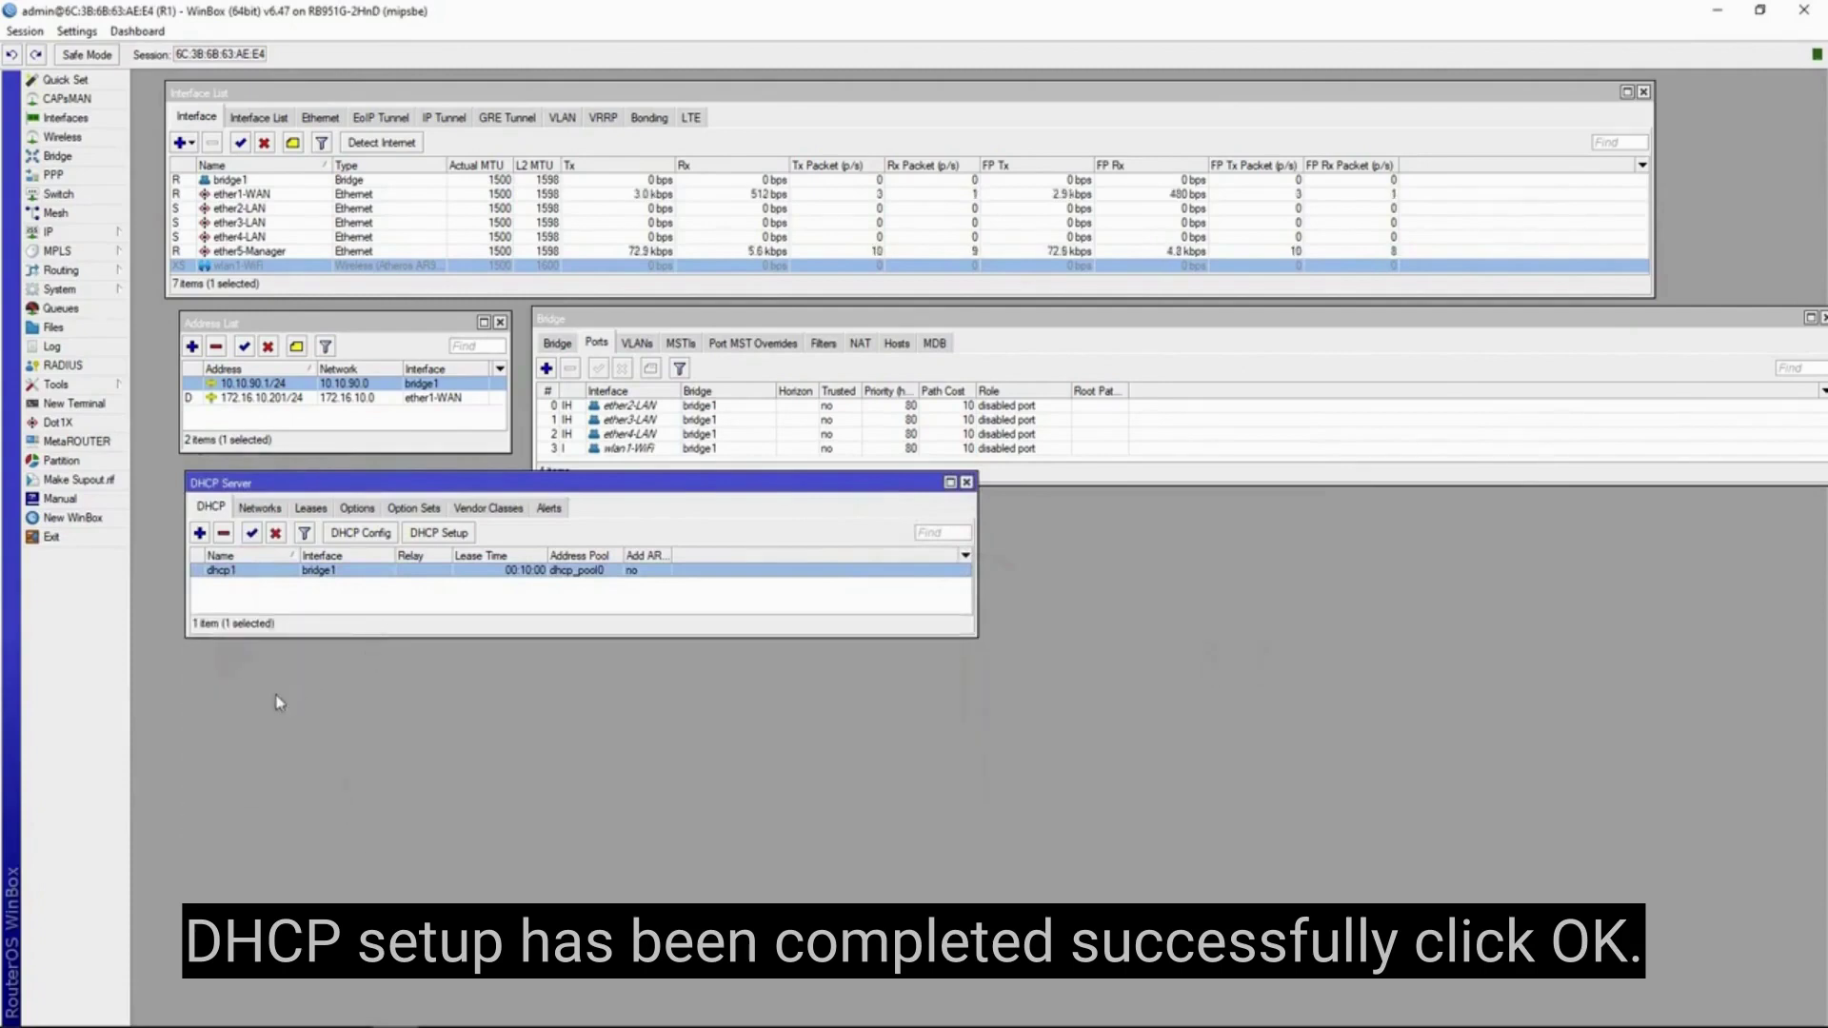
Create a new firewall NAT rule on the srcnat chain
left_click(79, 233)
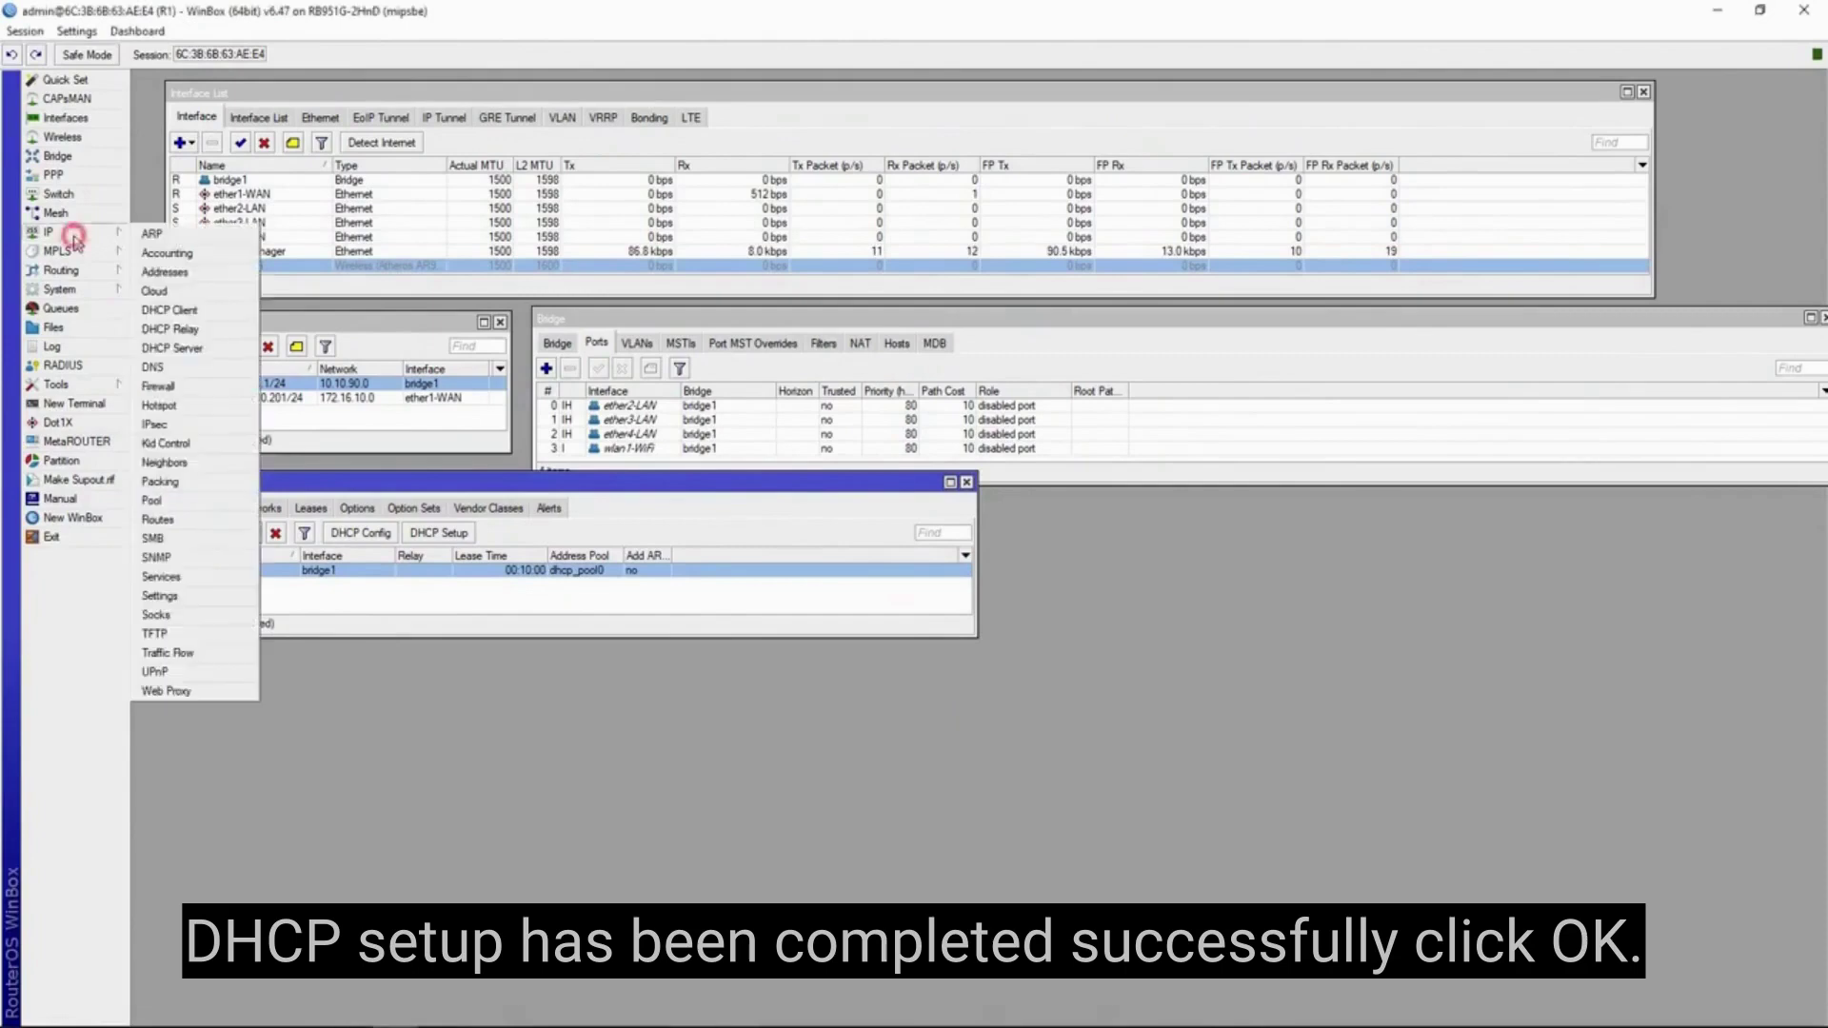
left_click(190, 387)
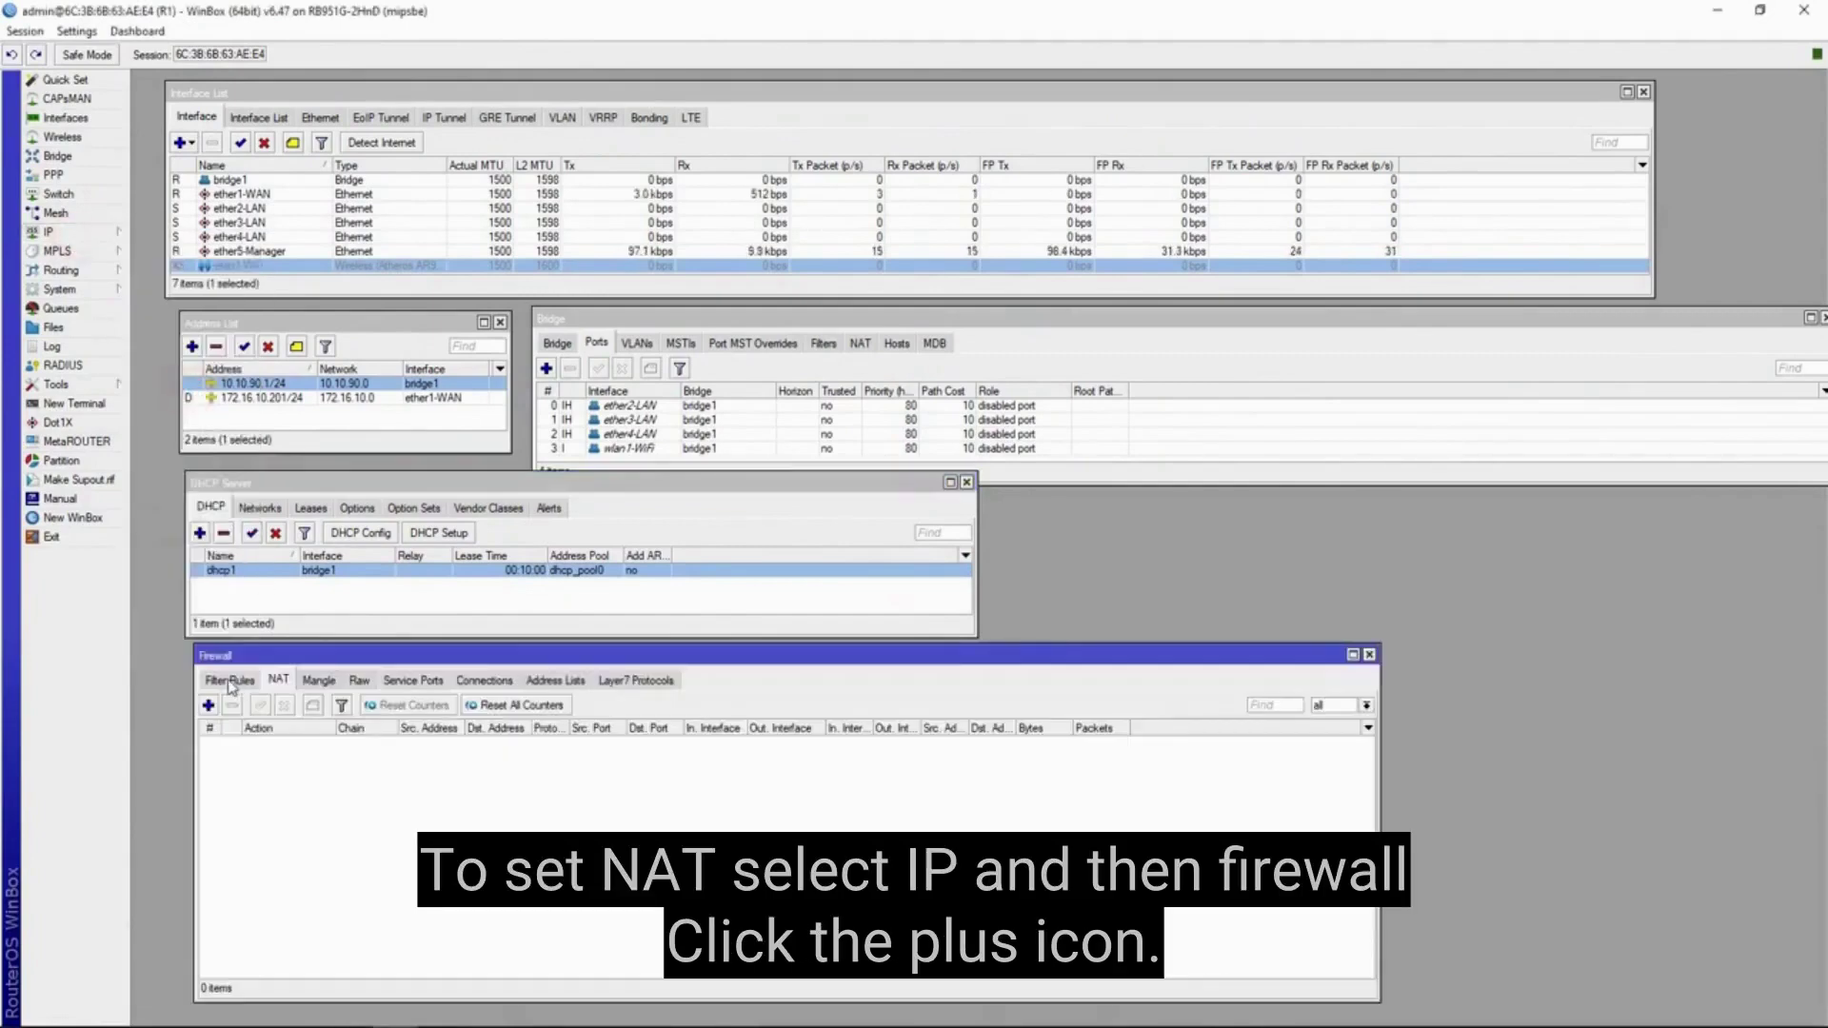
left_click(280, 680)
left_click(210, 706)
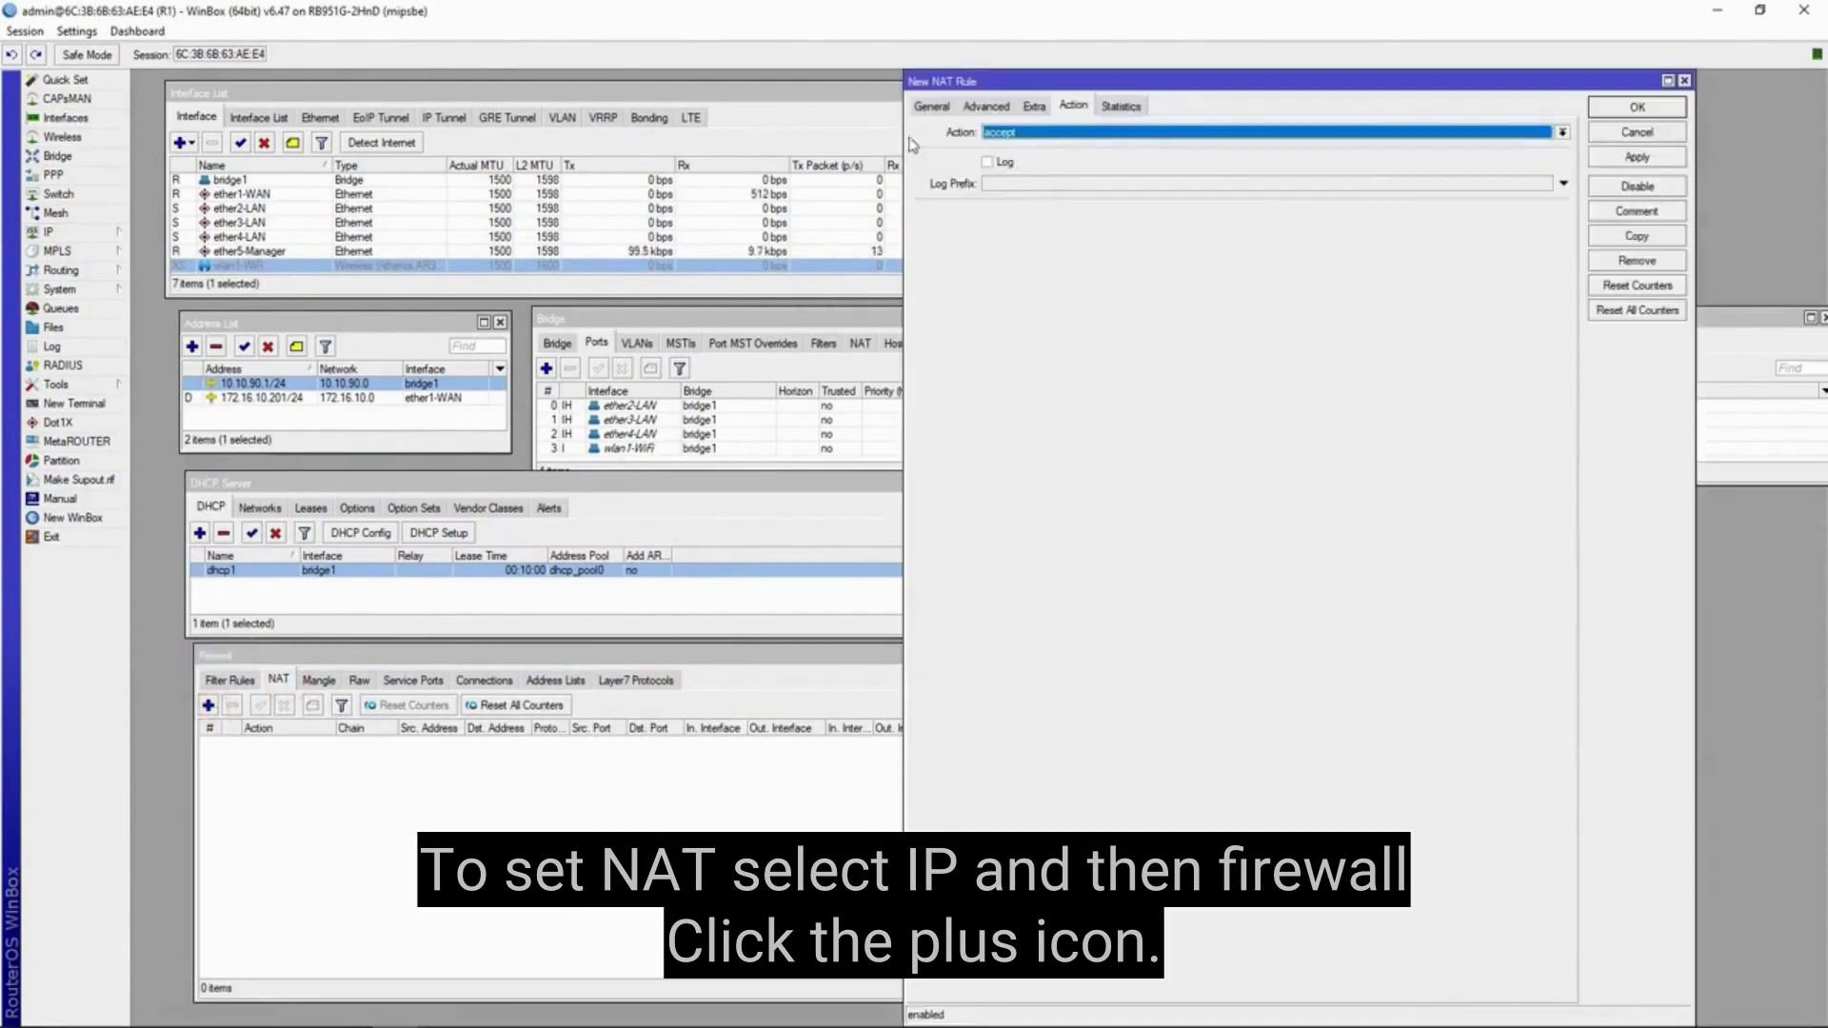
left_click(931, 107)
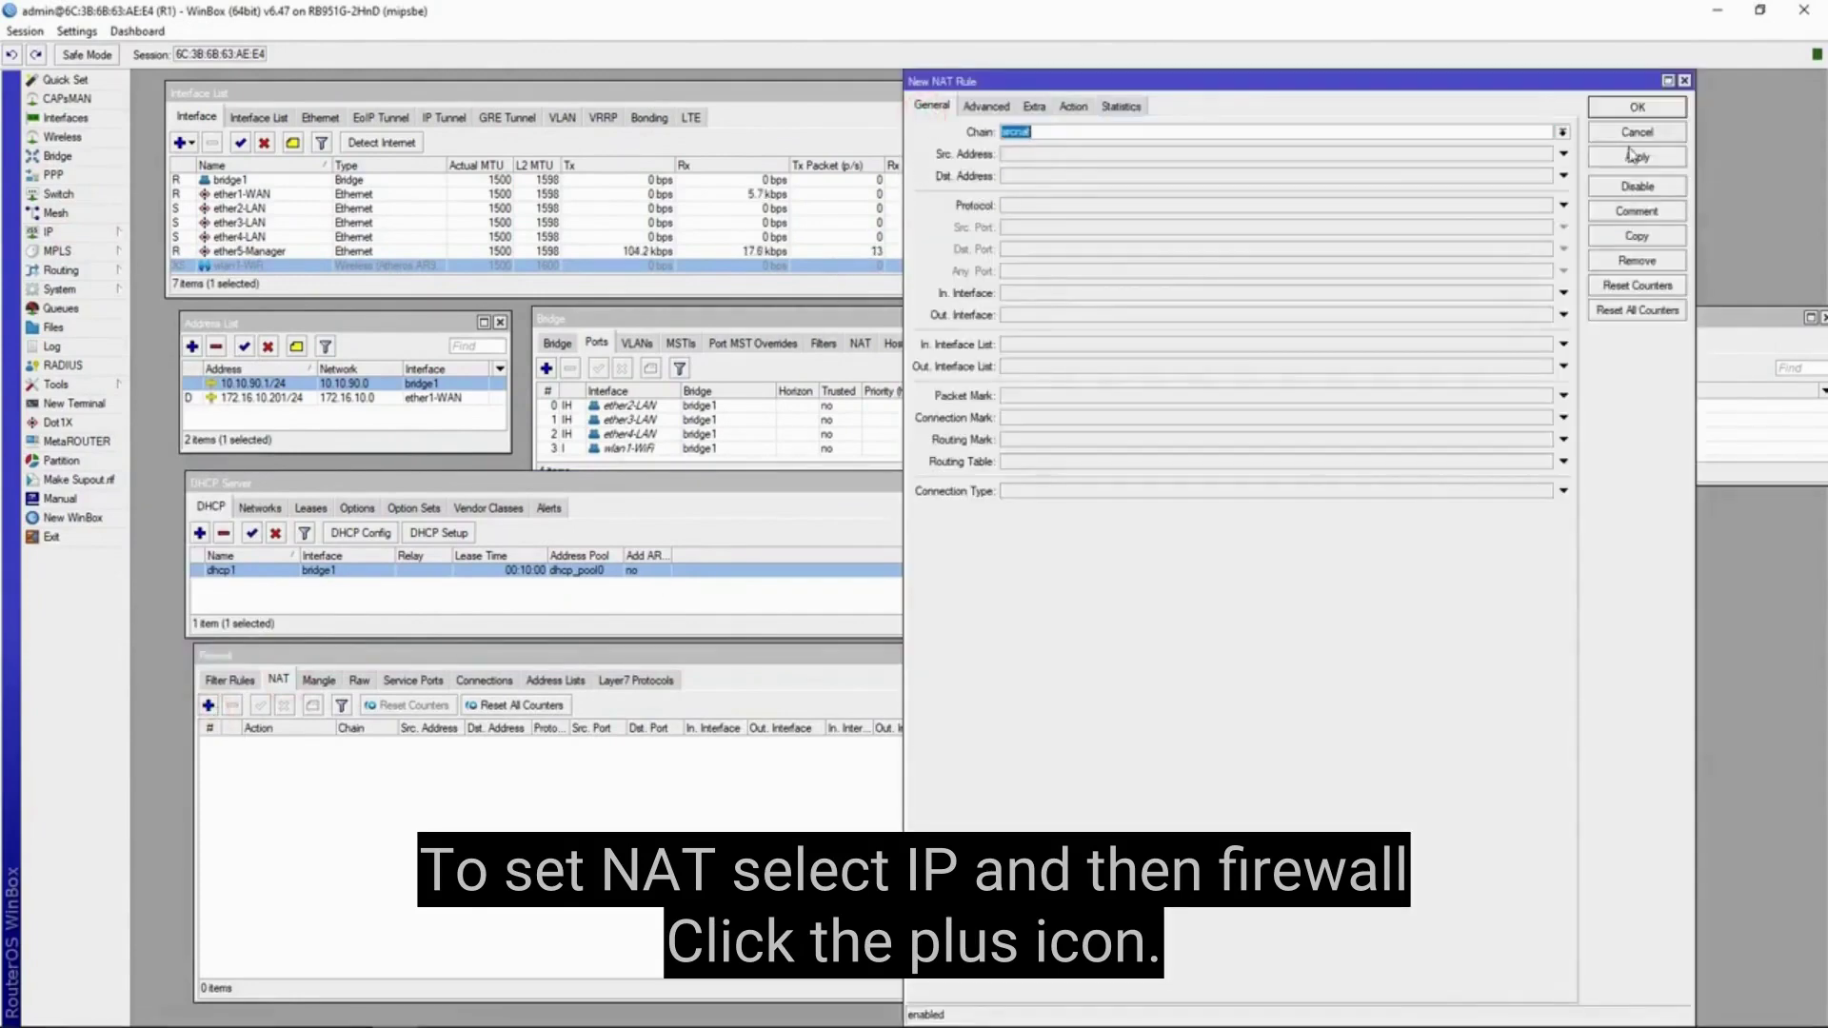
left_click(1562, 131)
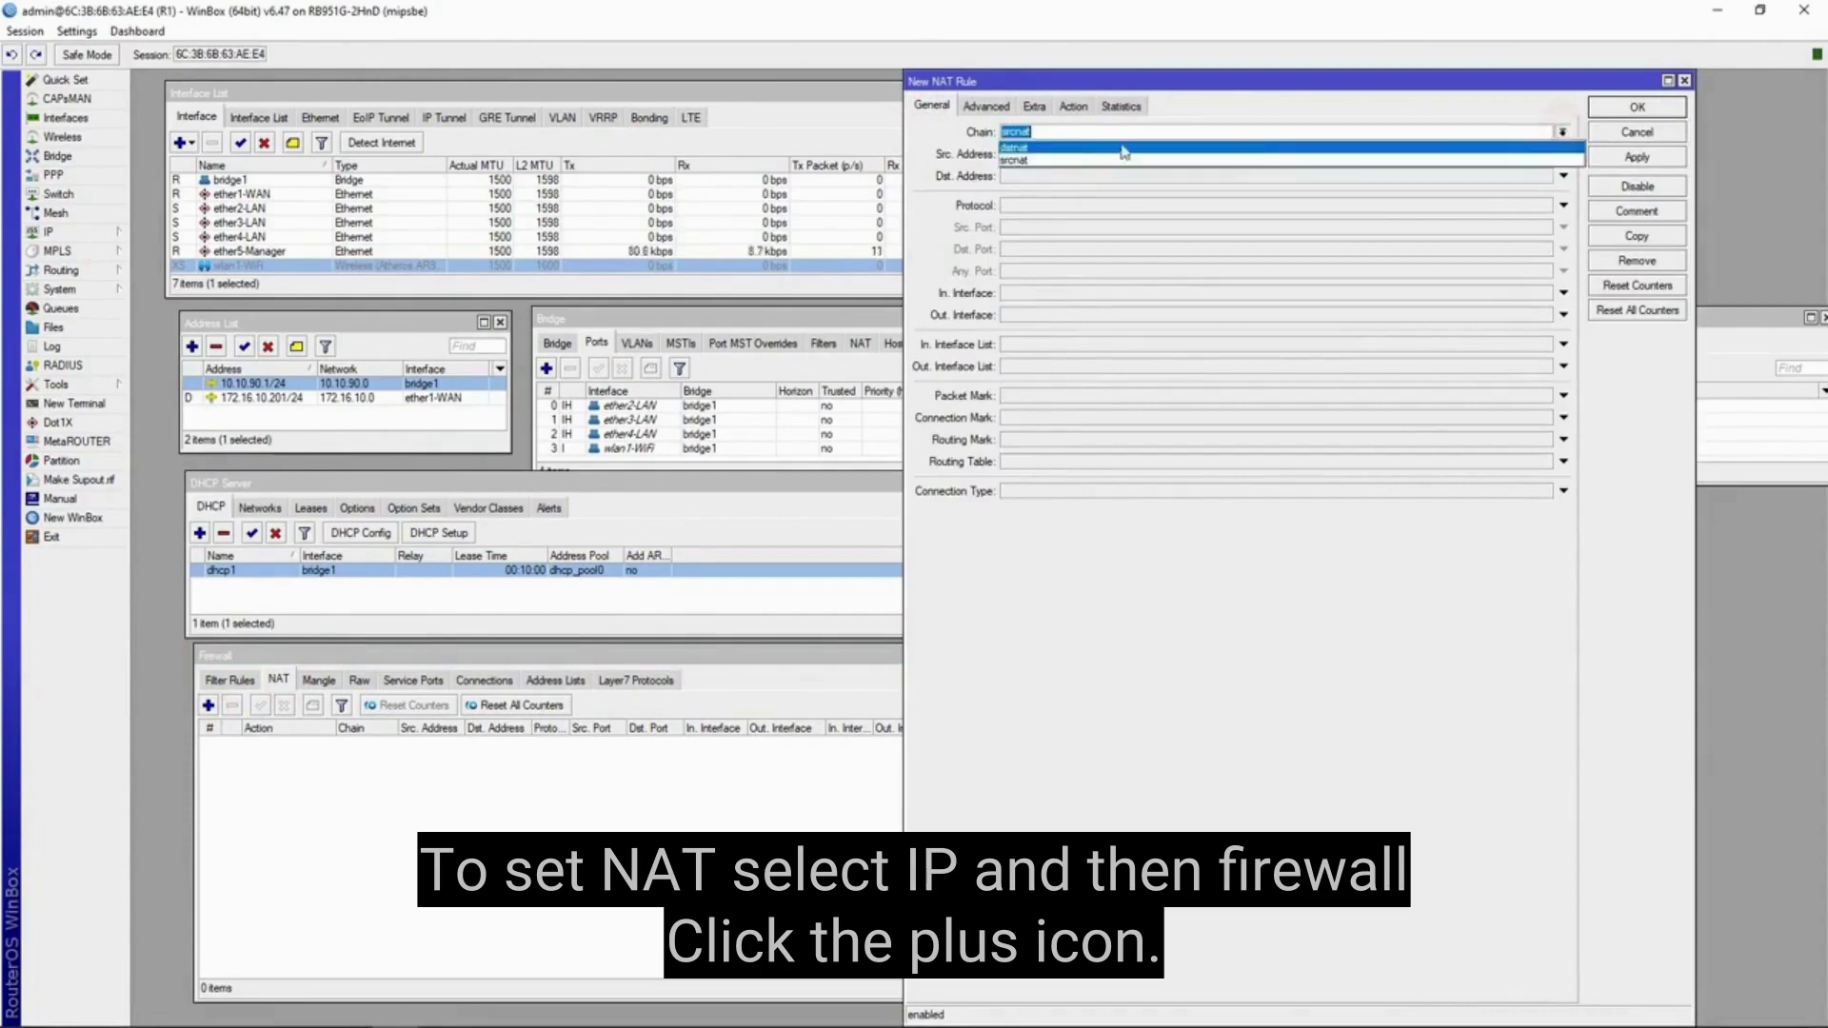
left_click(1059, 168)
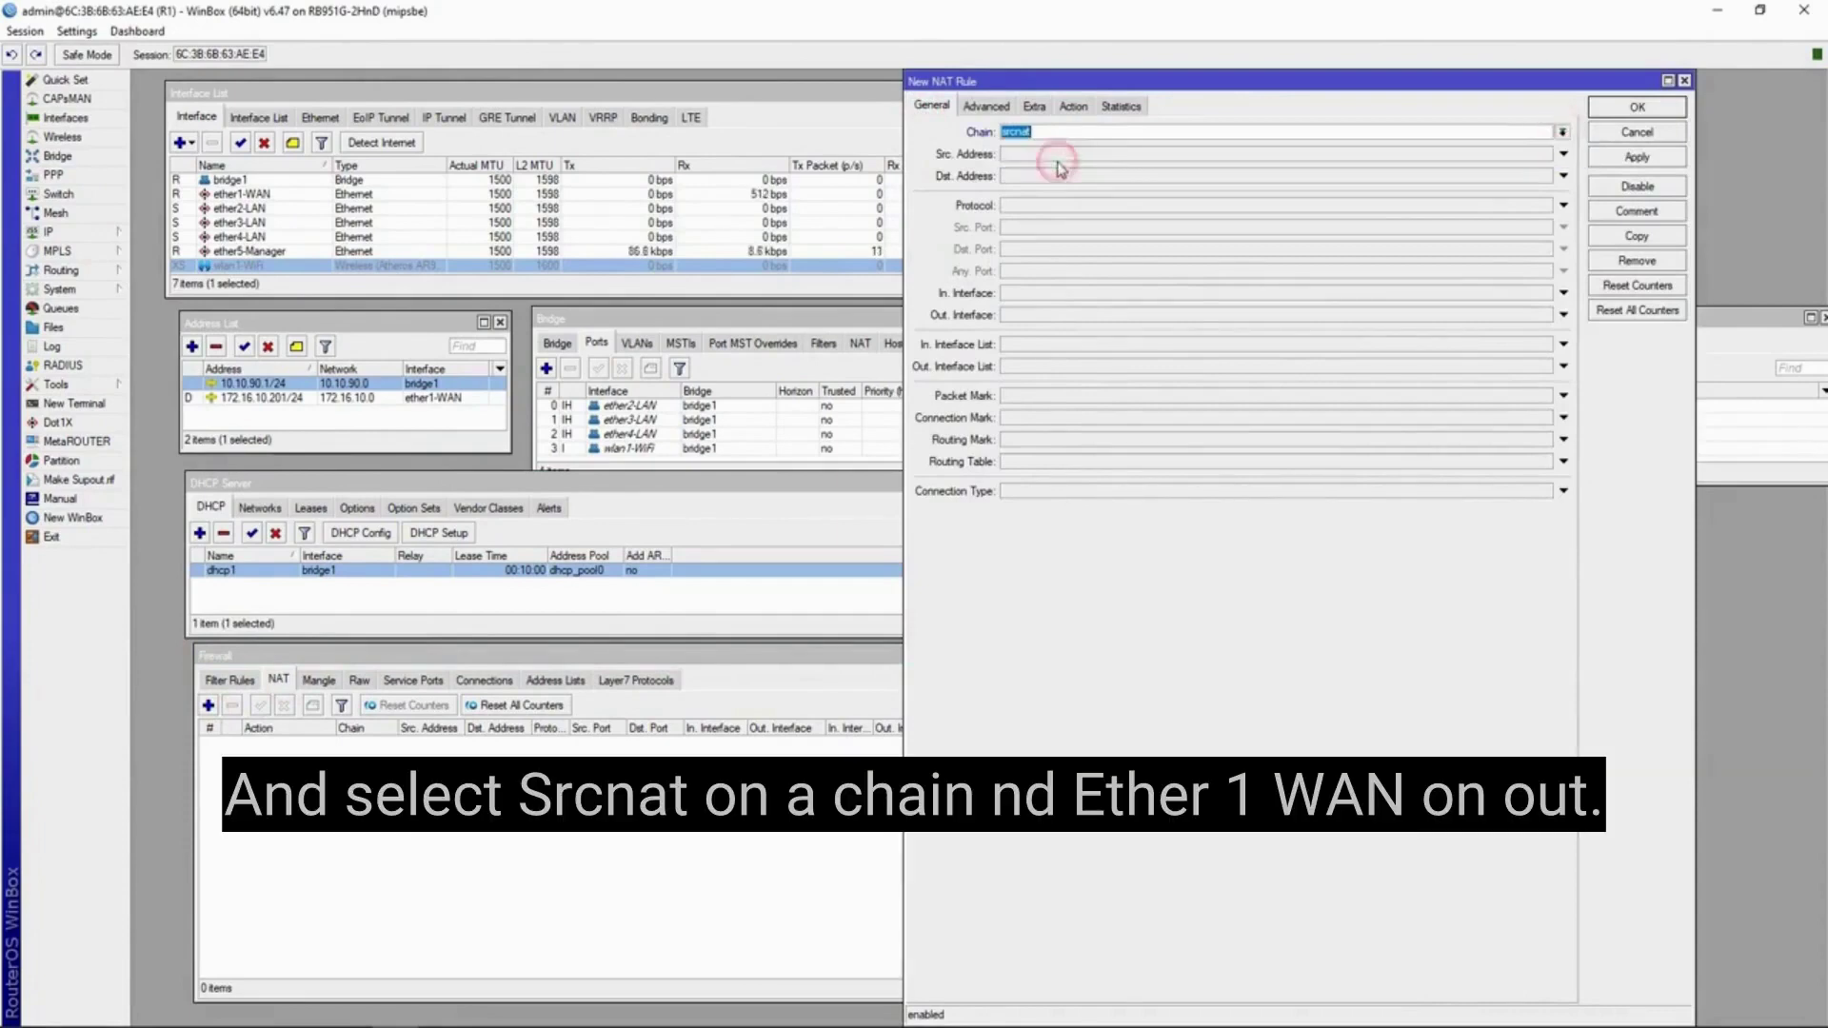
Set the rule's out-interface to ether1-WAN and its action to masquerade, then apply
left_click(1027, 315)
left_click(1065, 318)
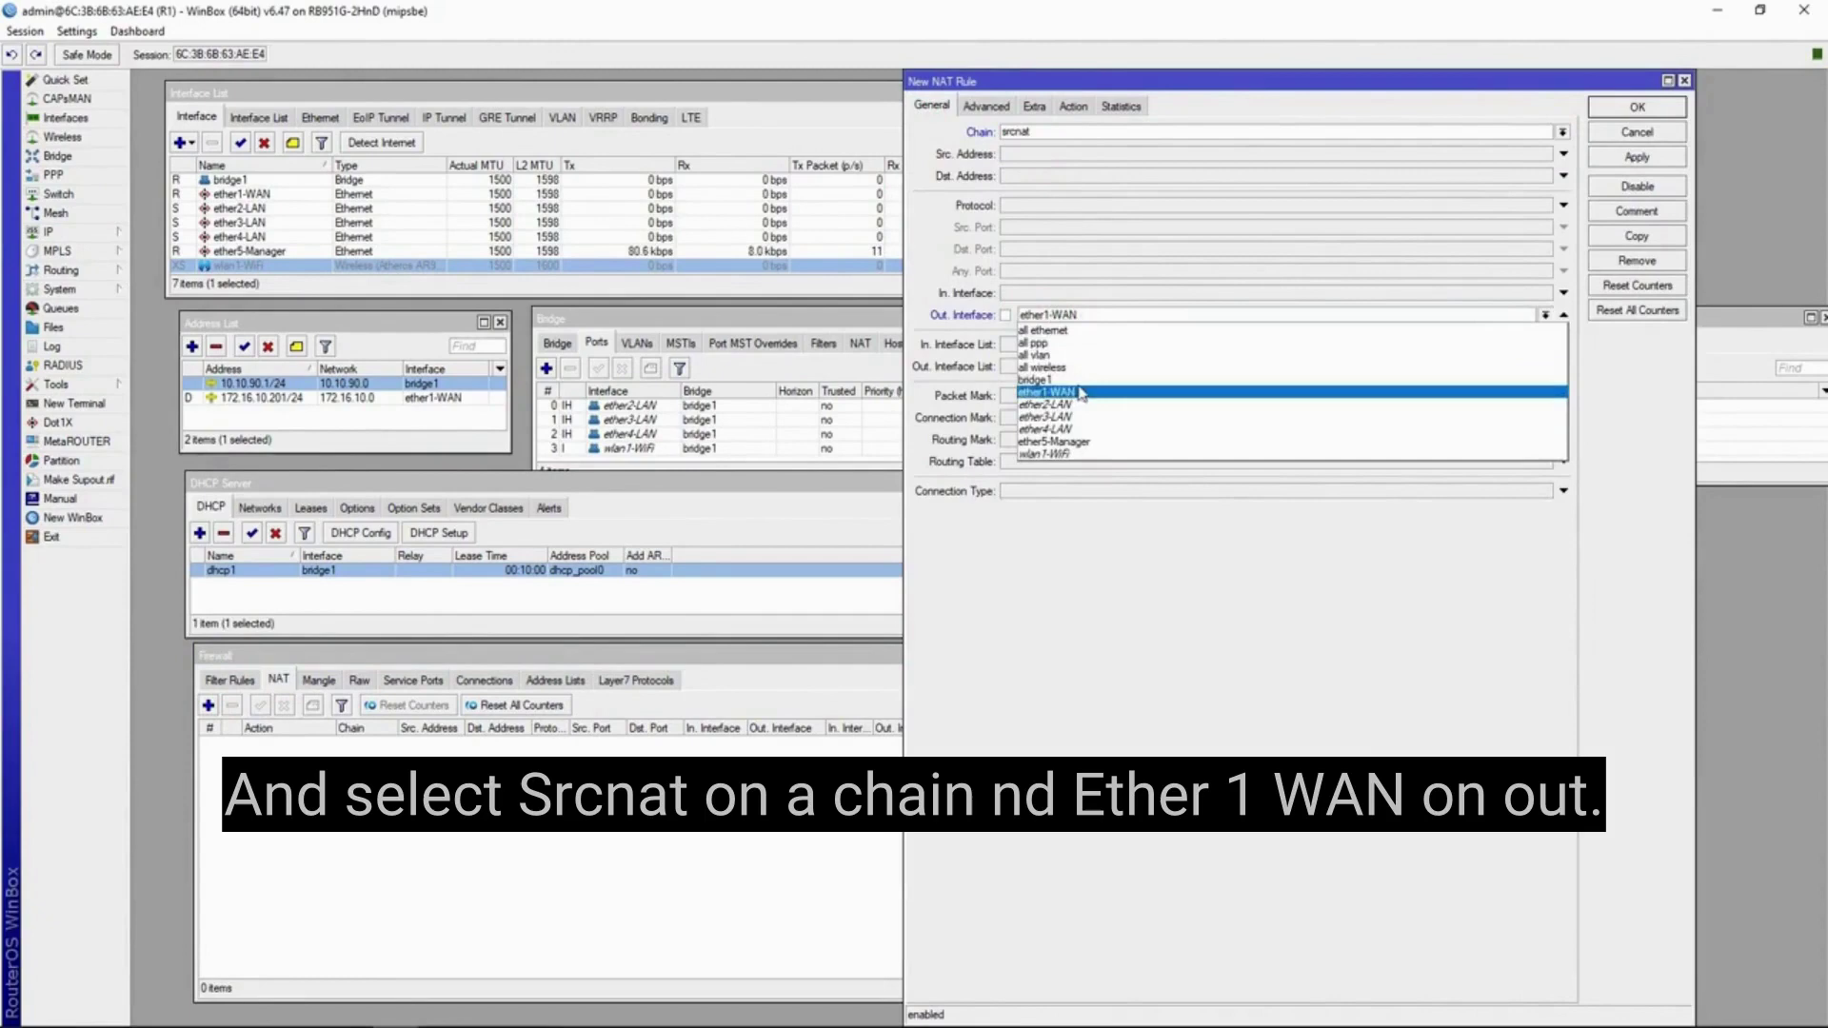
left_click(1081, 391)
left_click(1073, 107)
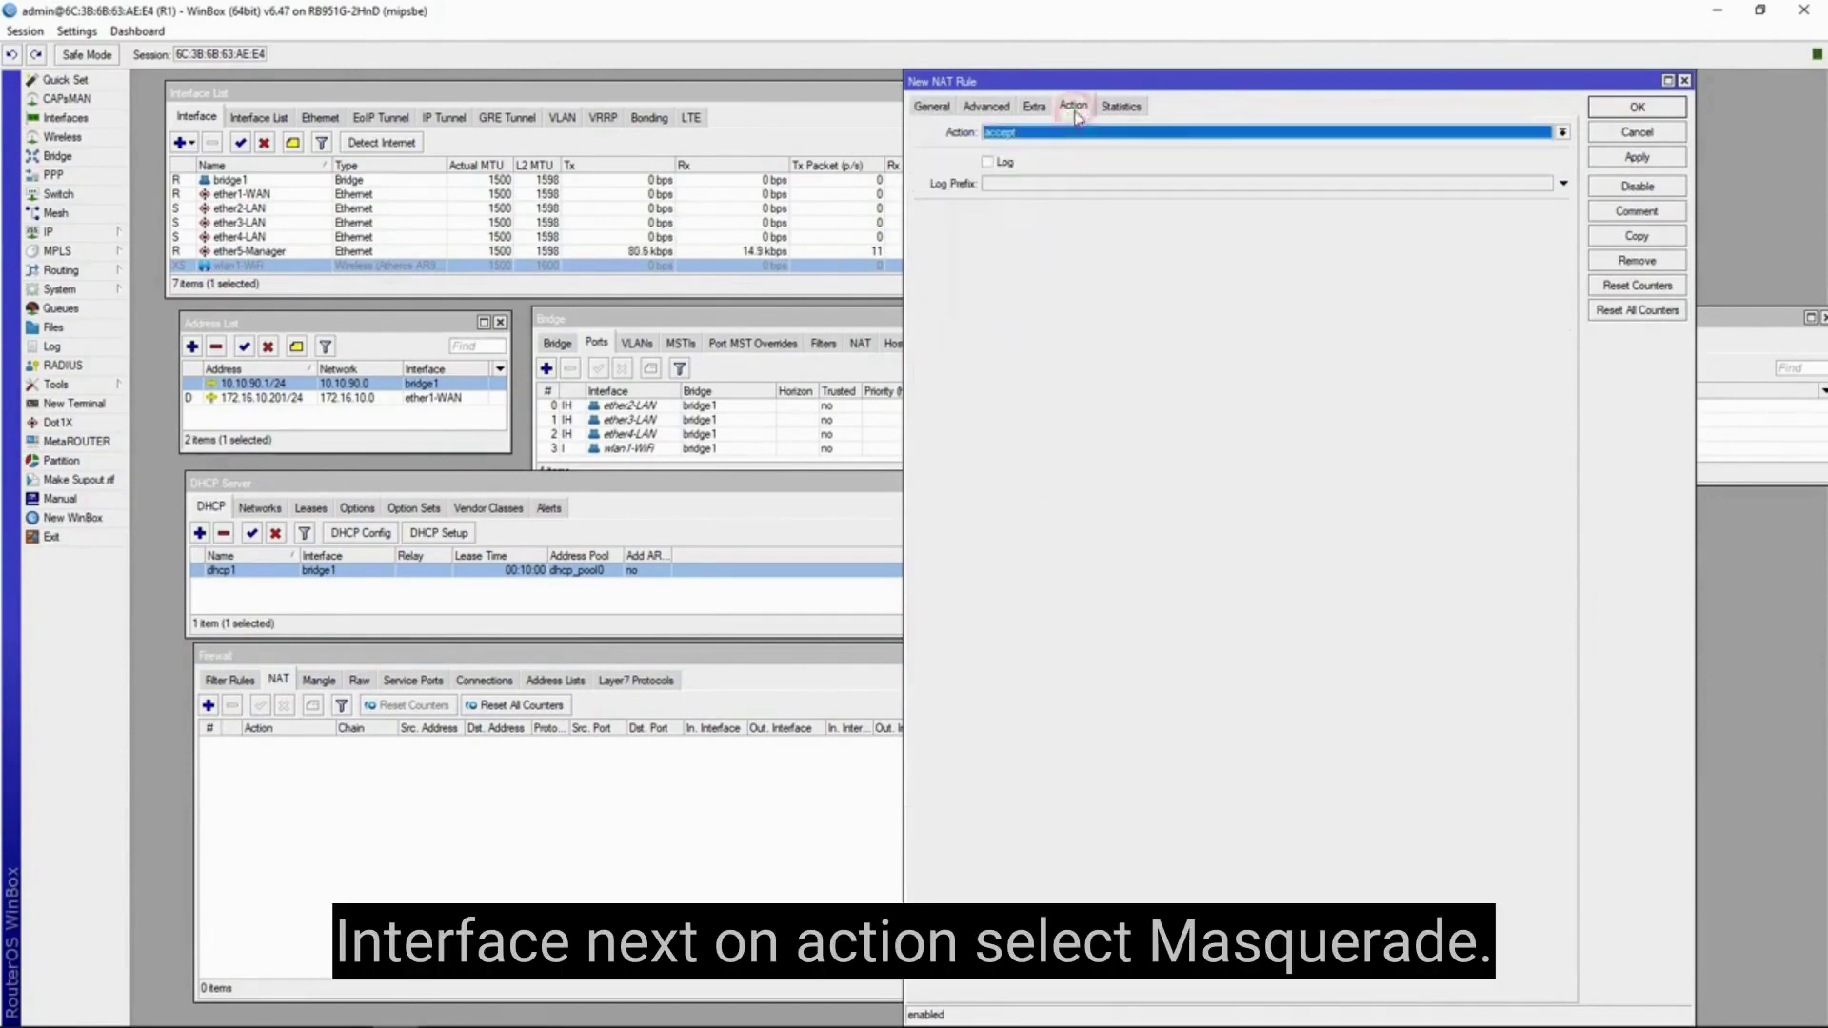
left_click(1030, 132)
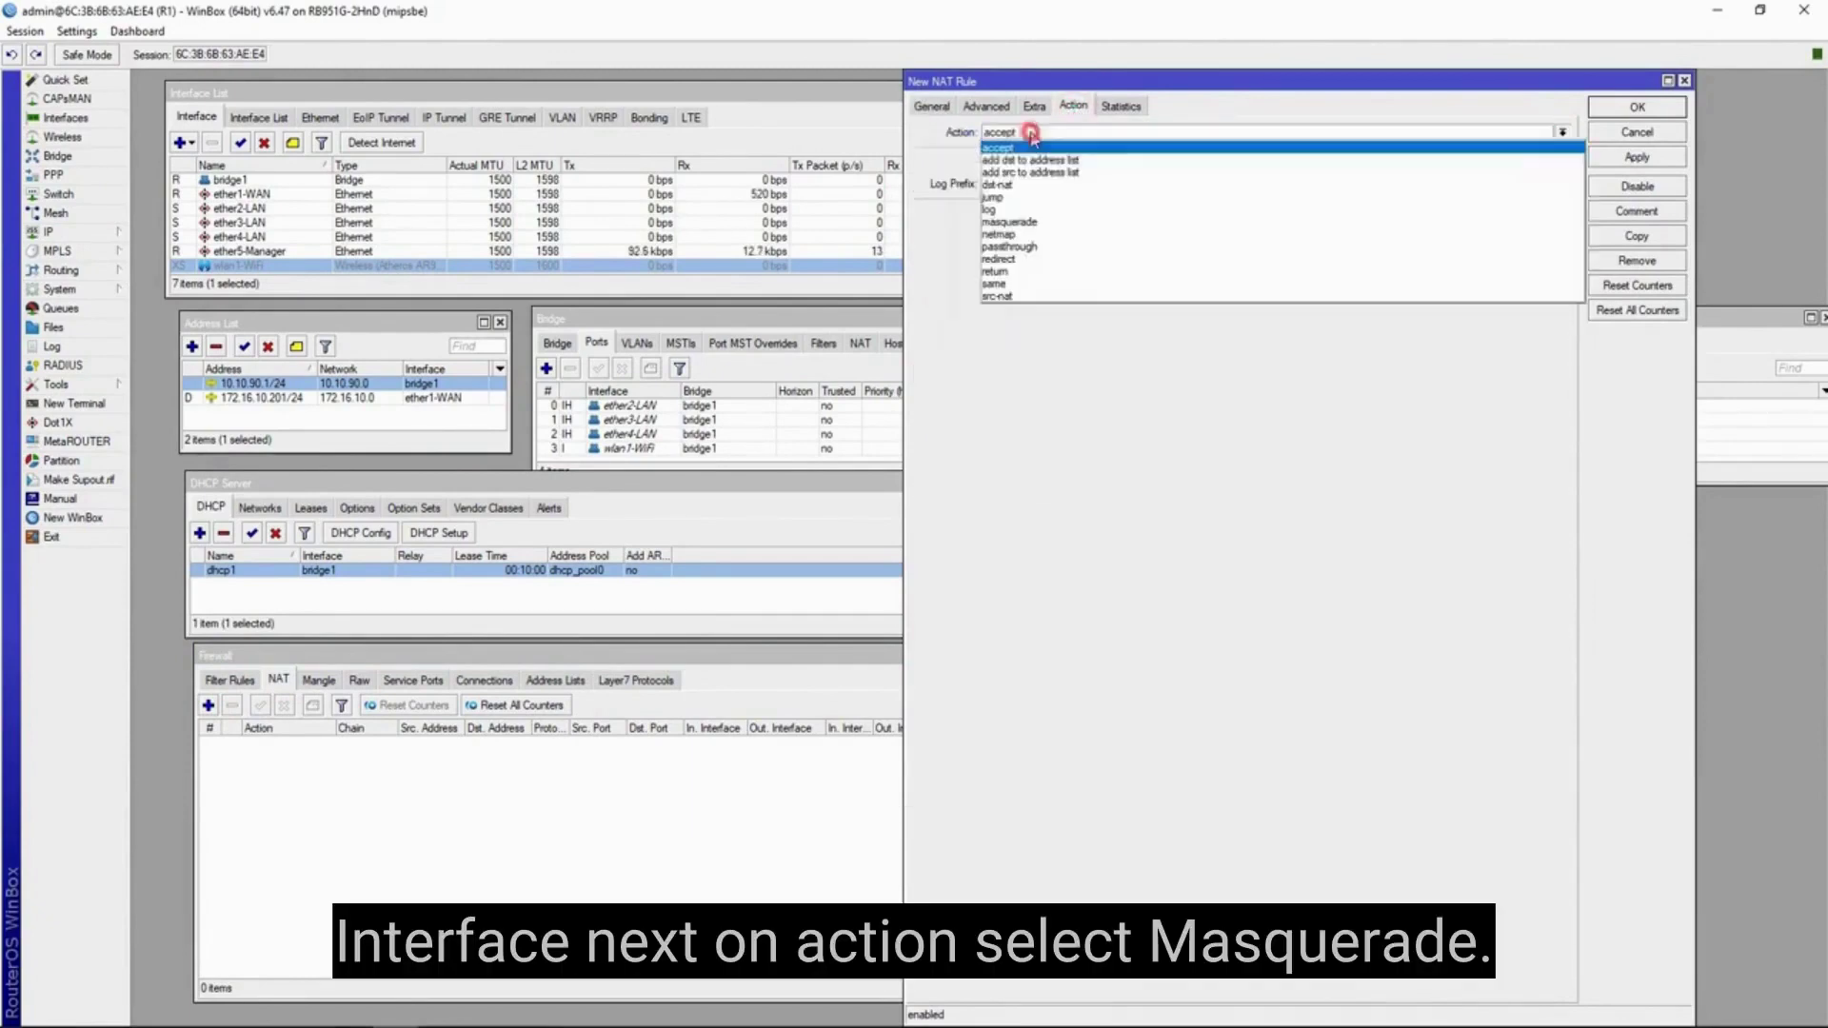
left_click(1064, 221)
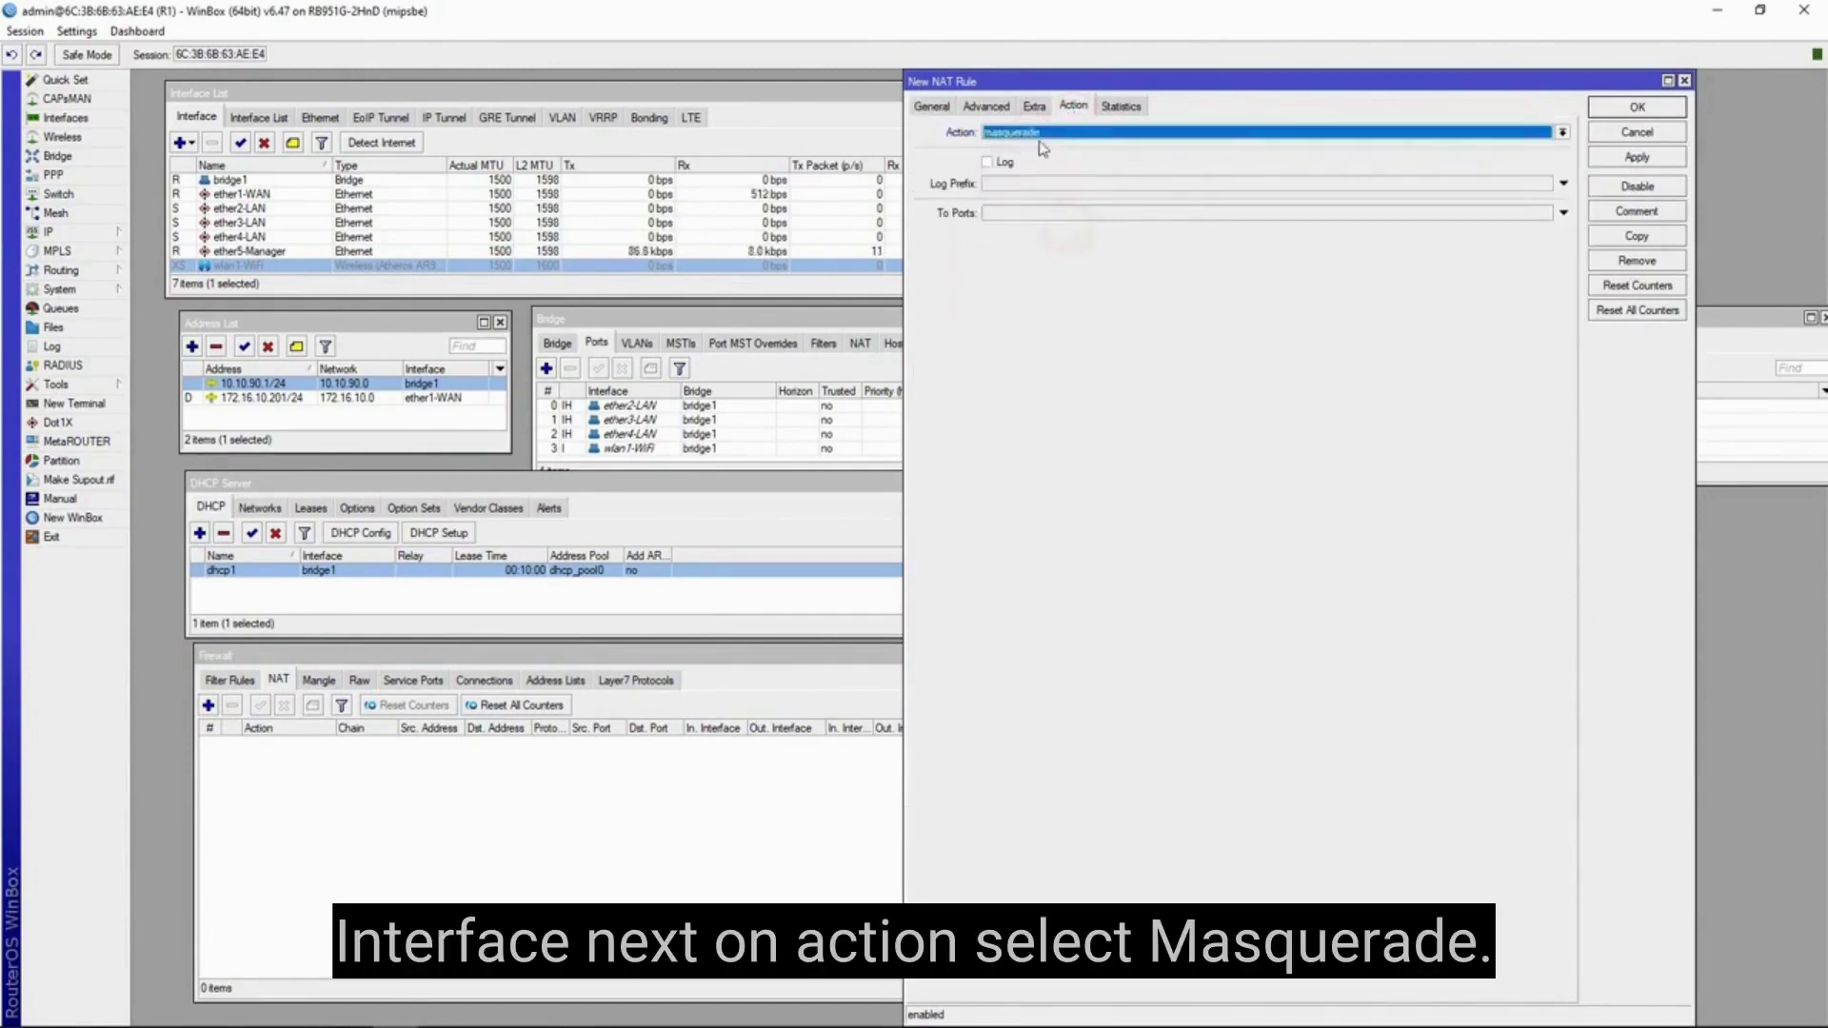
left_click(1634, 157)
Close the NAT rule and arrange the Firewall and DHCP Server windows side by side
left_click(1619, 113)
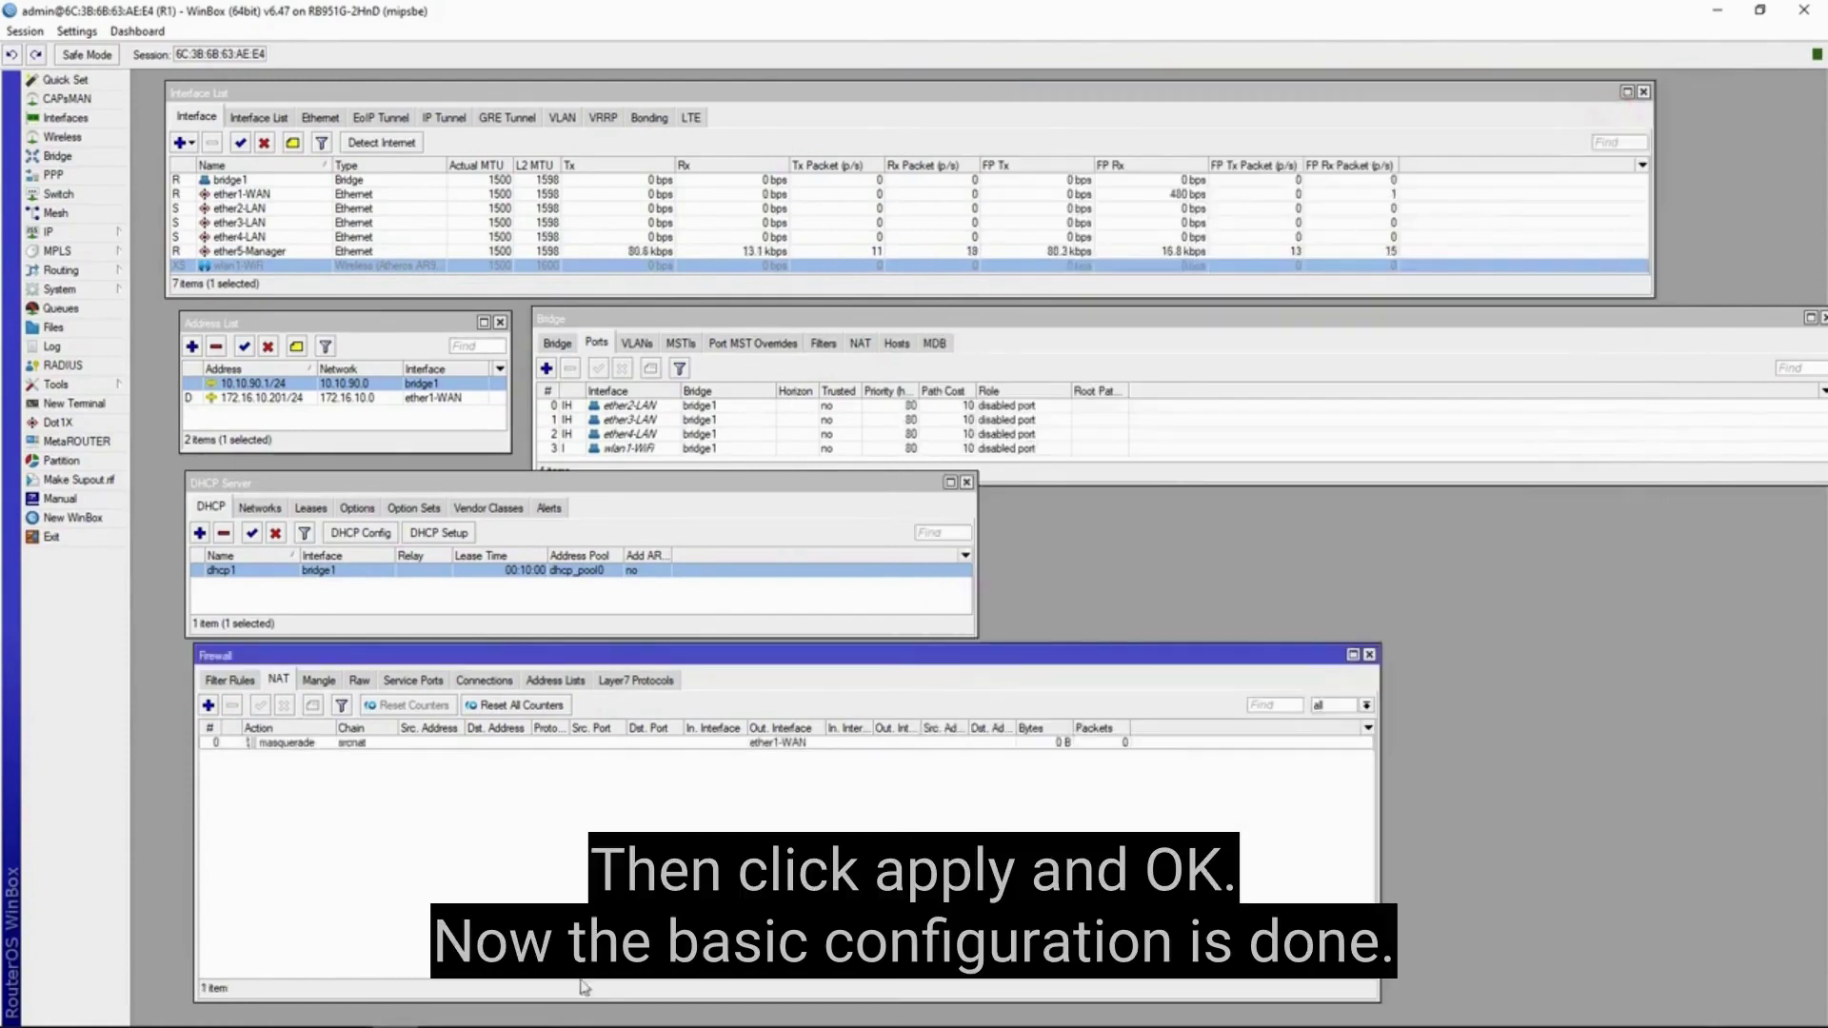
left_click_drag(584, 1000, 596, 792)
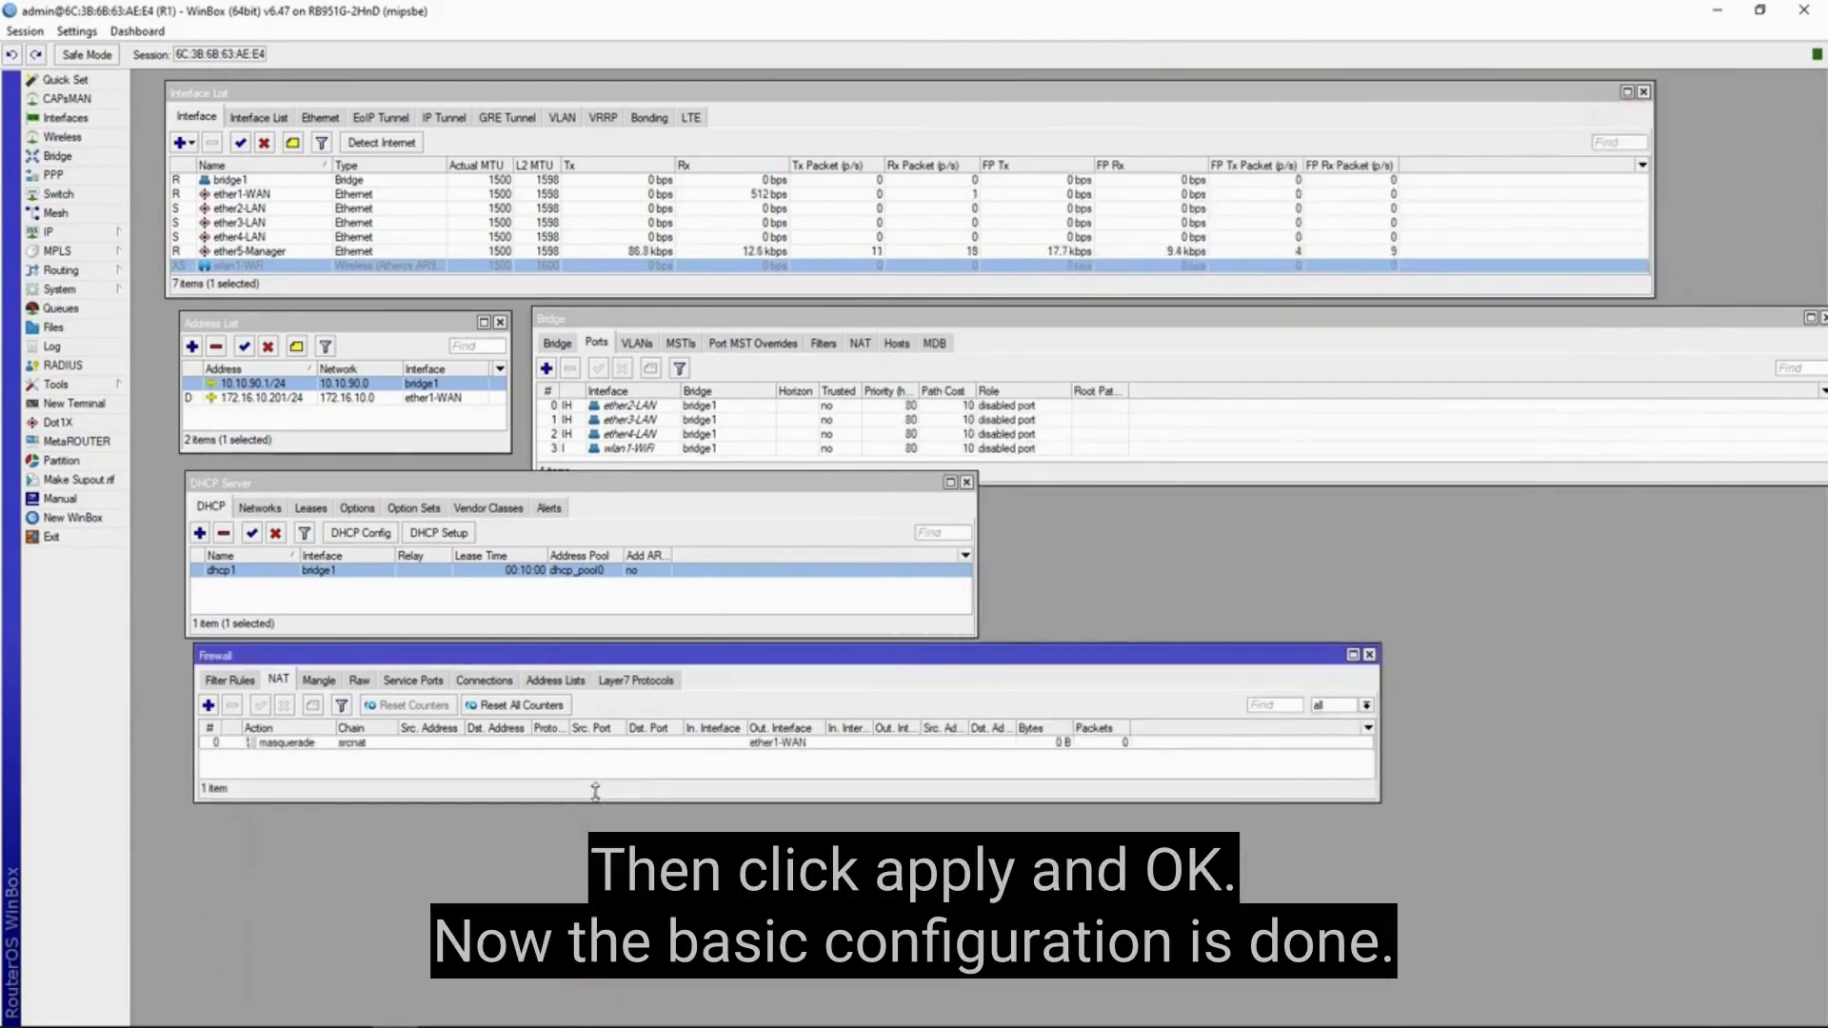
left_click_drag(566, 658, 1370, 510)
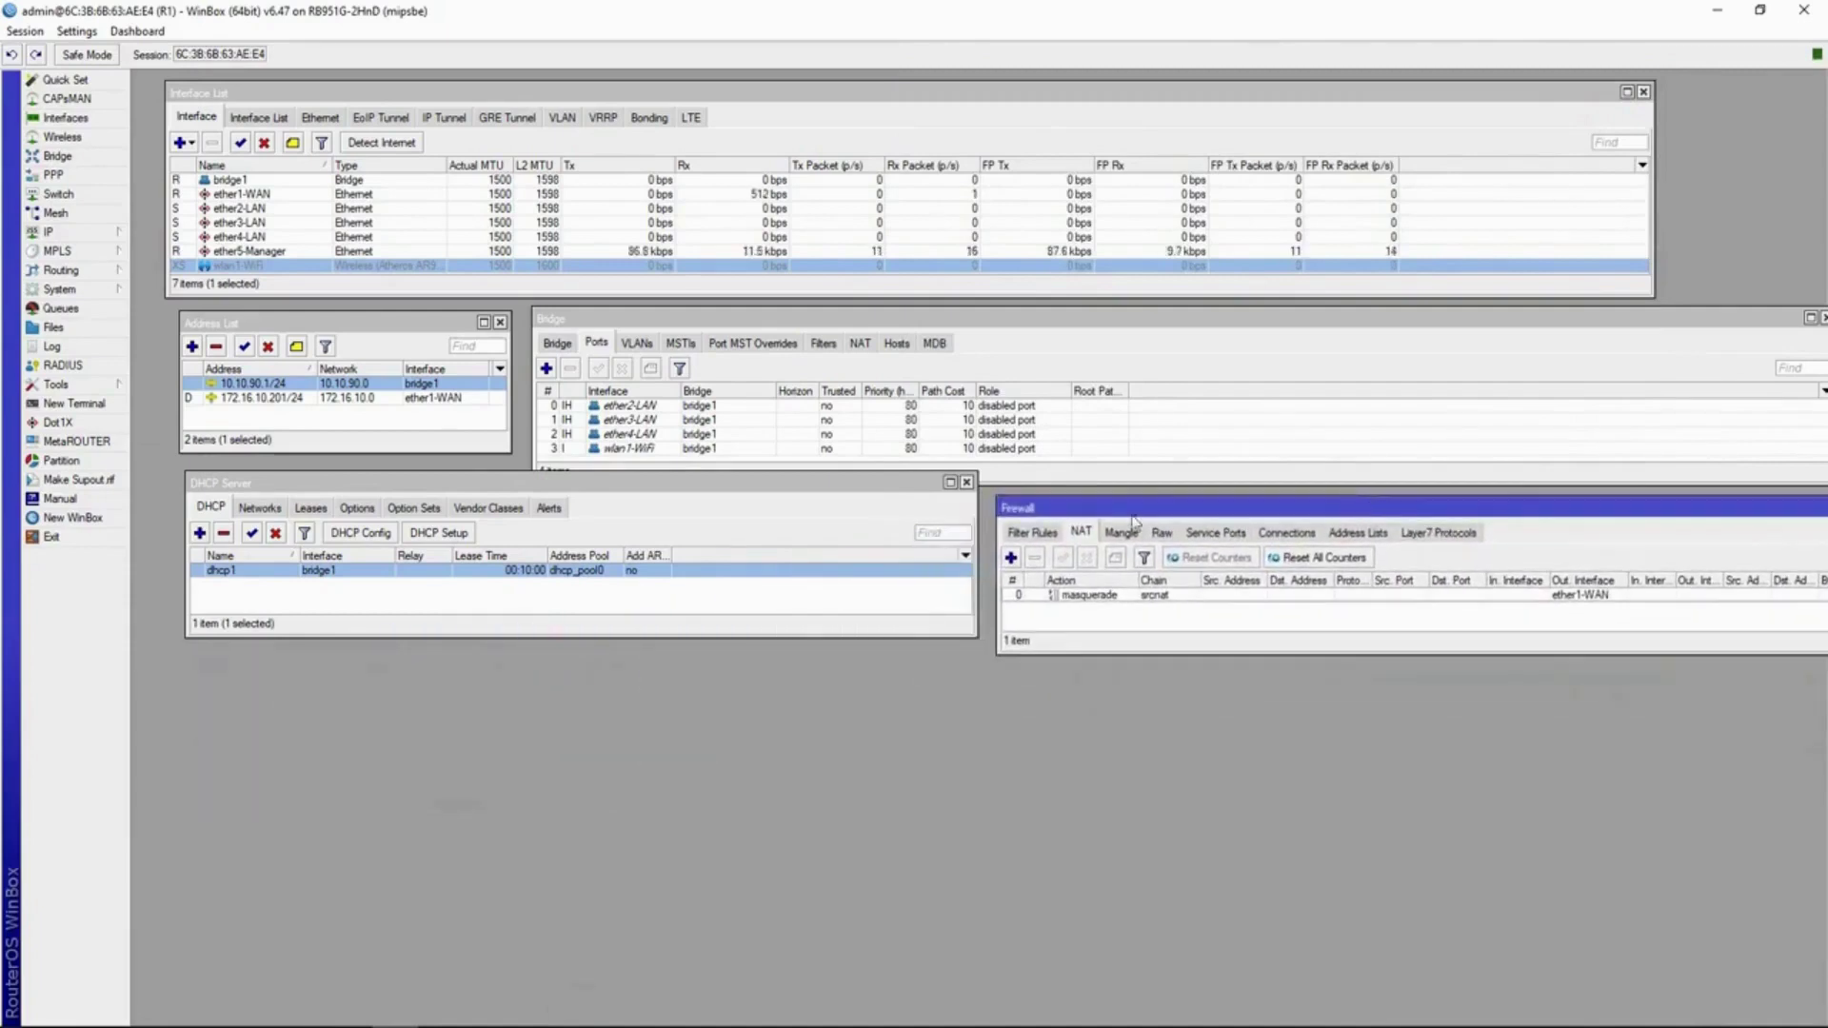
left_click_drag(485, 486, 470, 500)
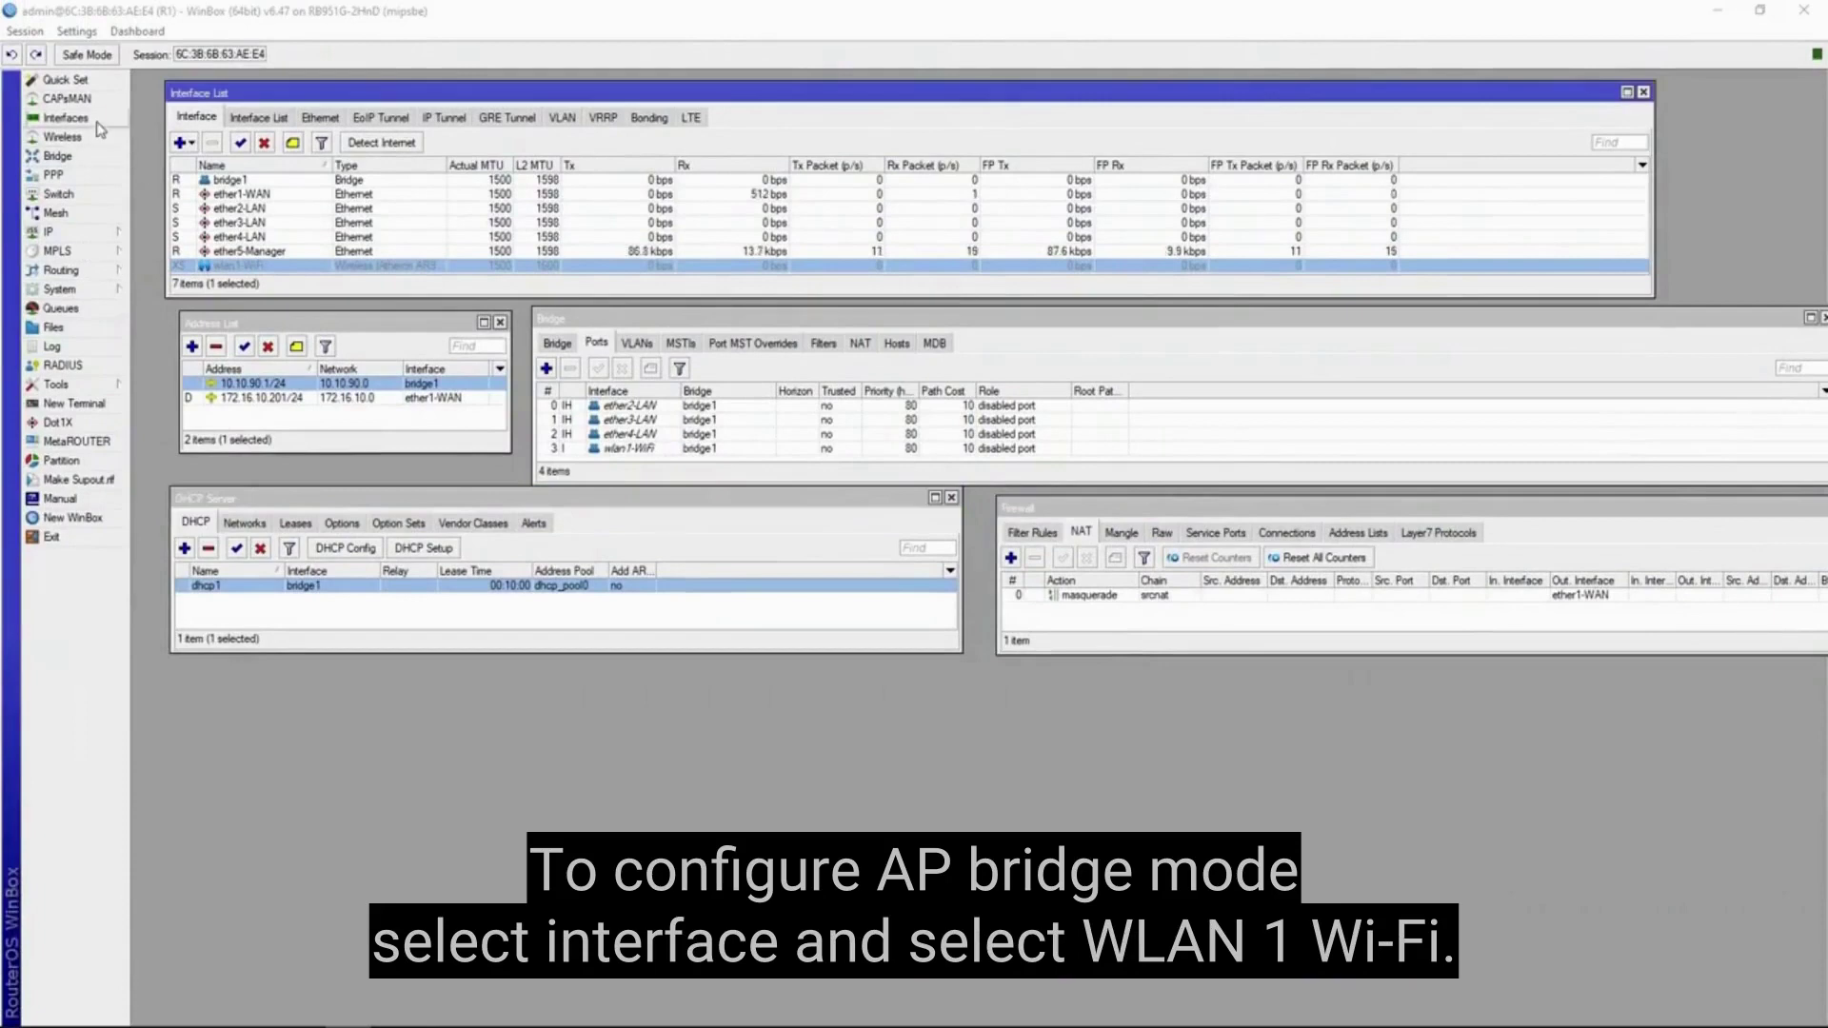
Set wlan1-WiFi to ap bridge mode on the 2GHz-B/G/N band and enable it
double_click(229, 269)
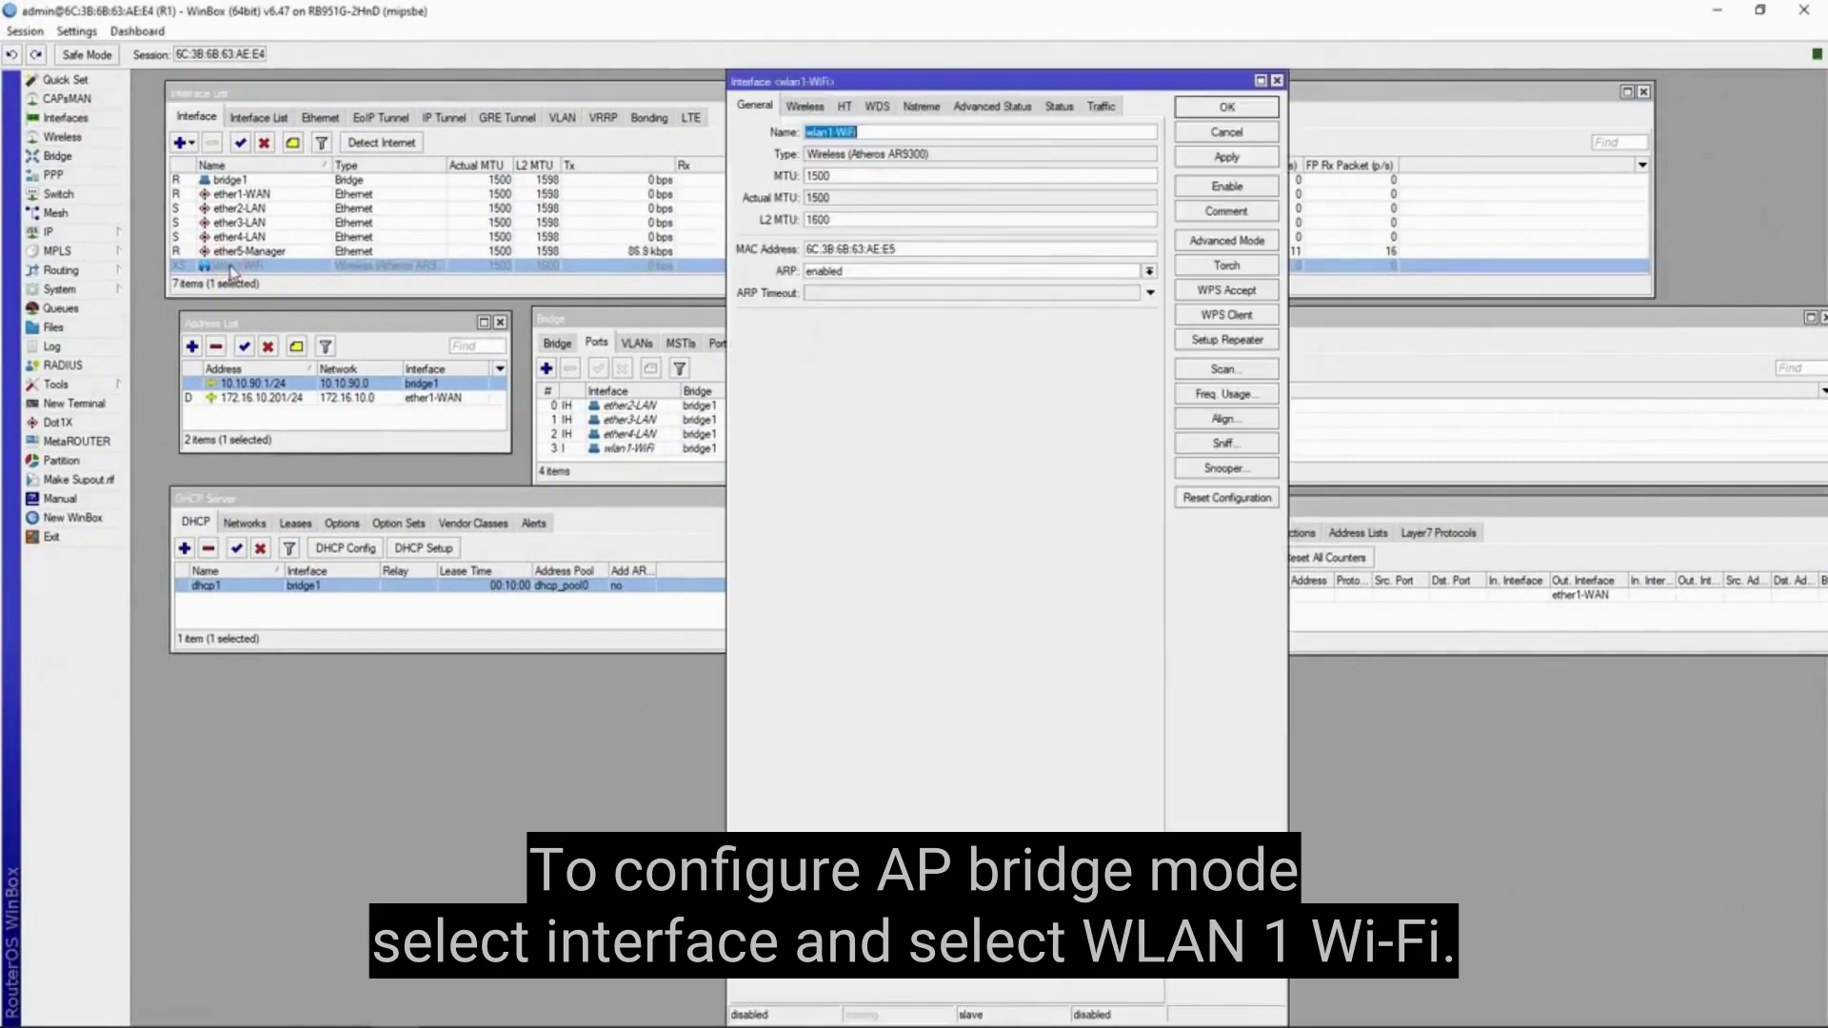
left_click(813, 107)
left_click(905, 134)
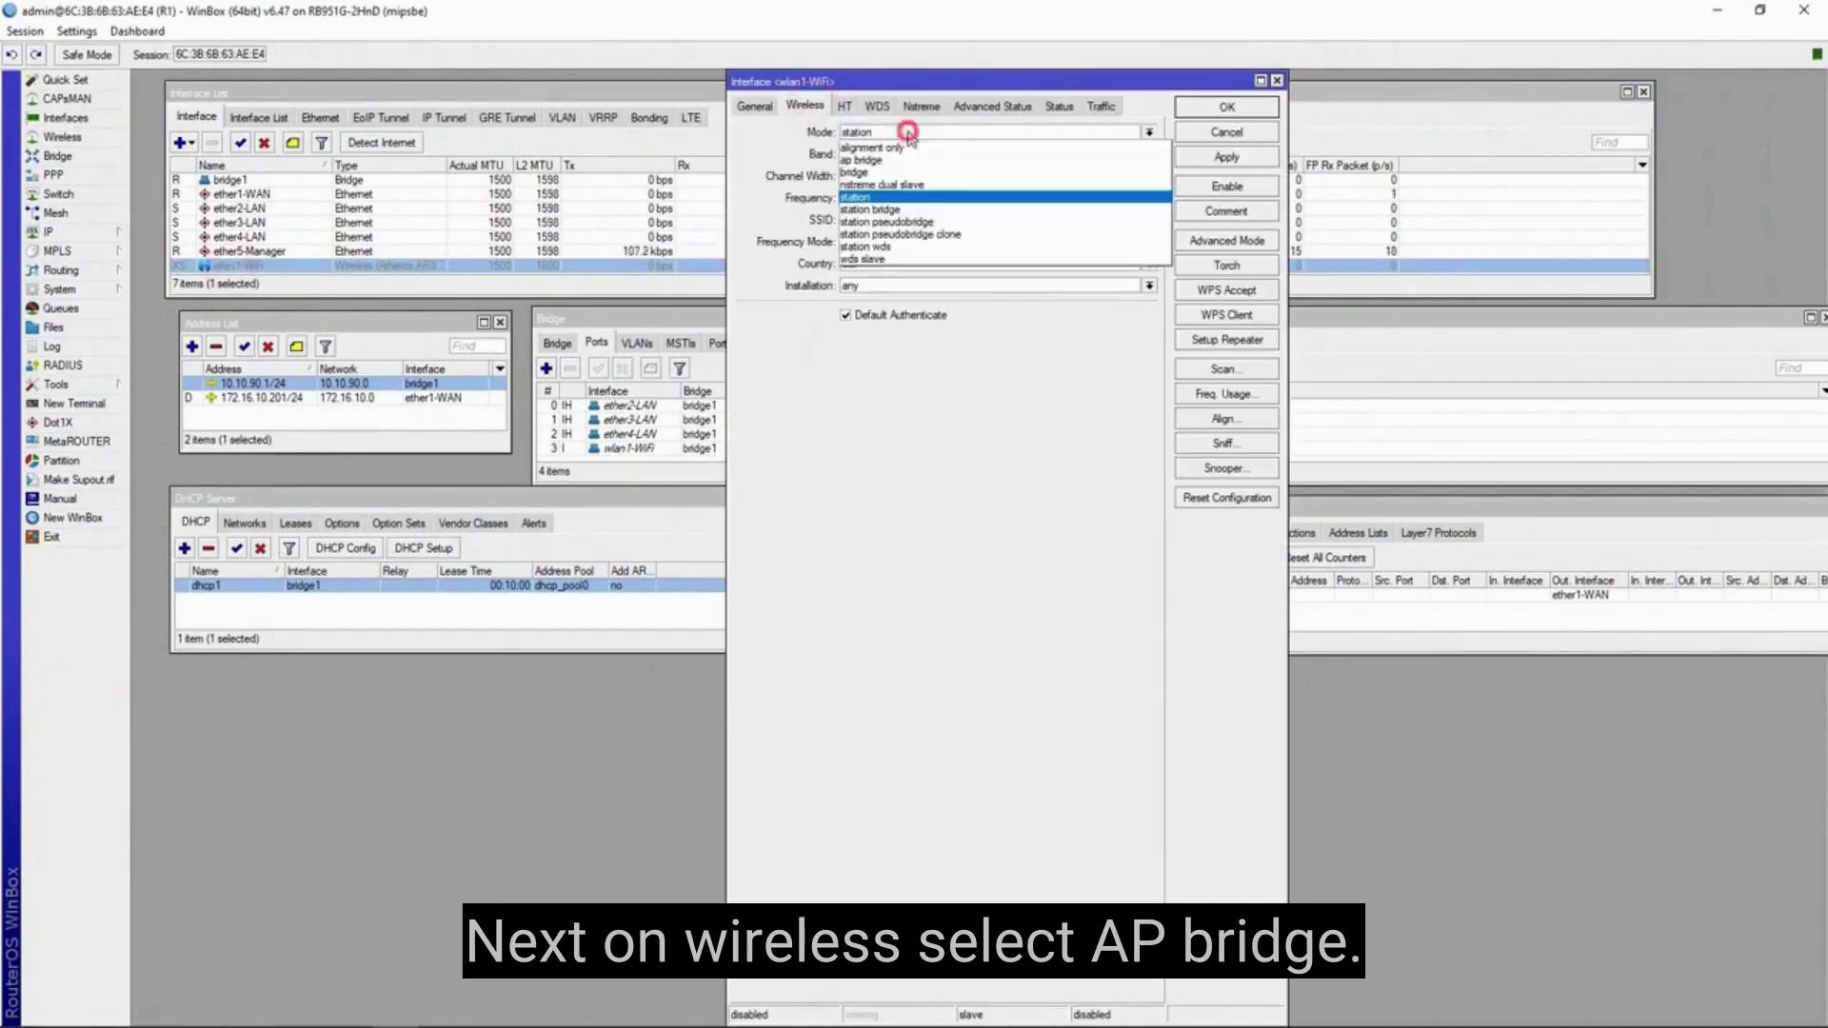
left_click(900, 162)
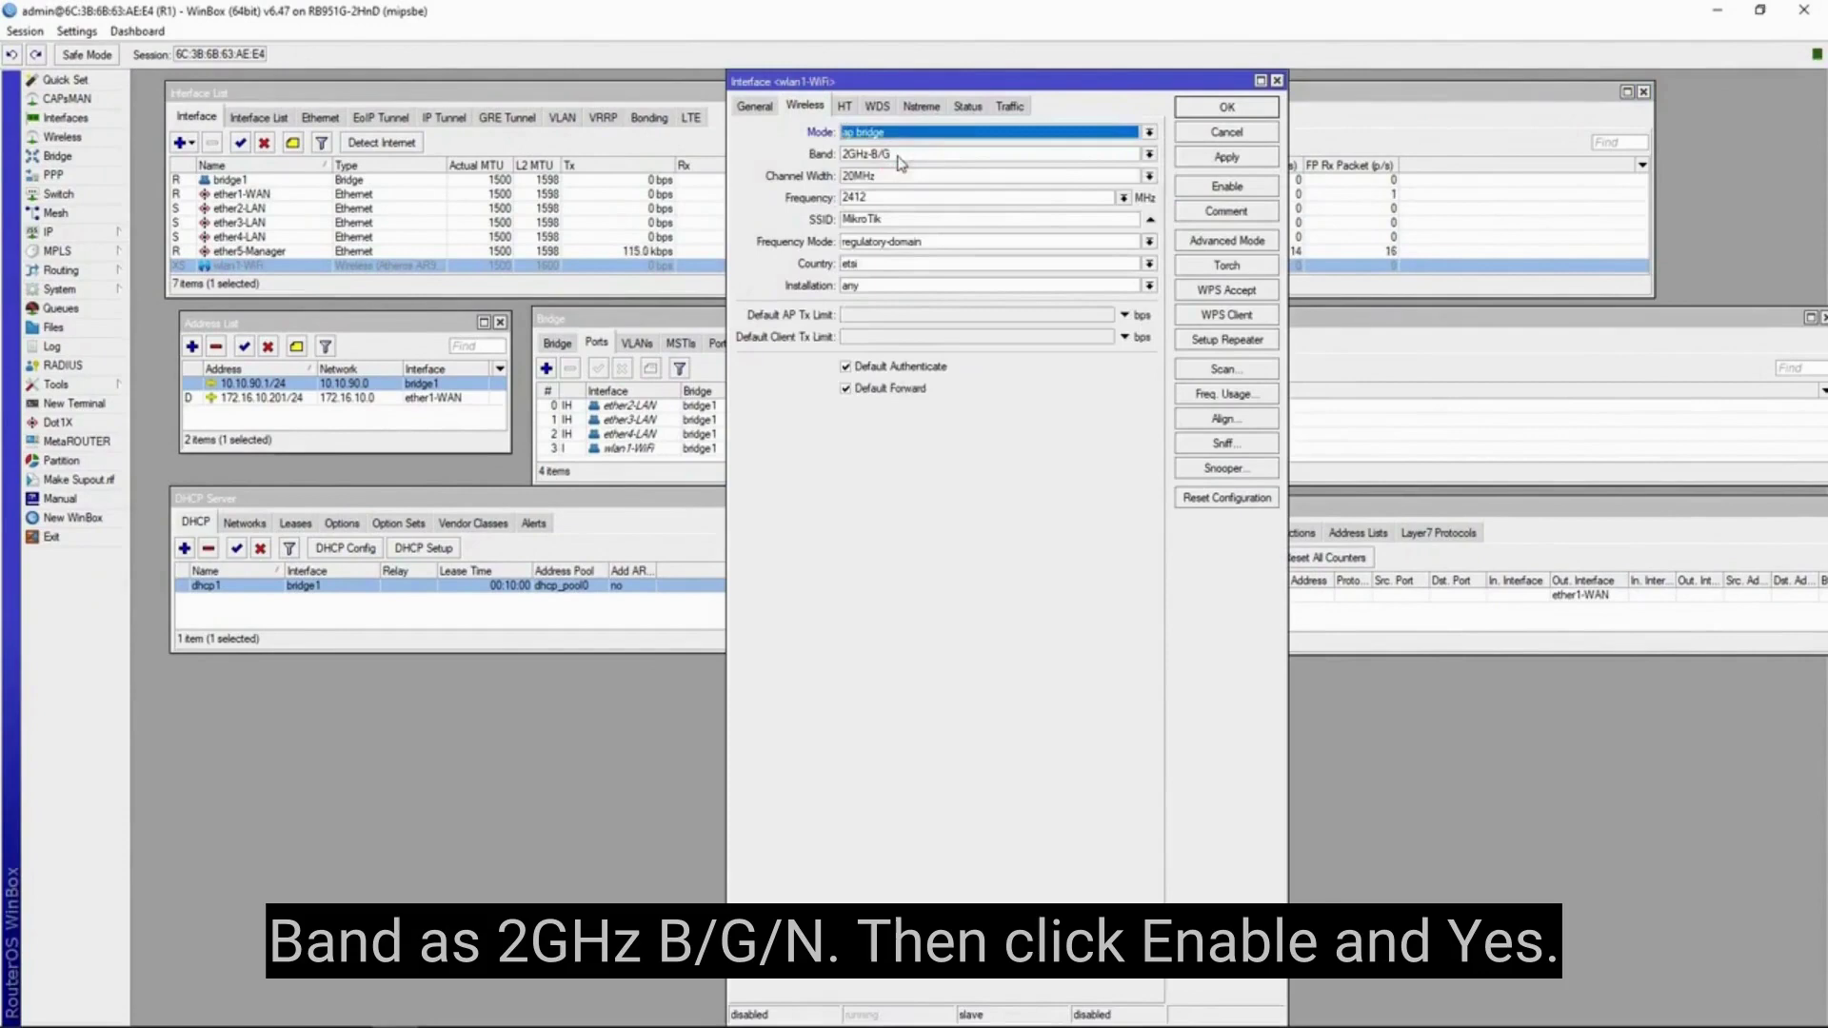
left_click(903, 155)
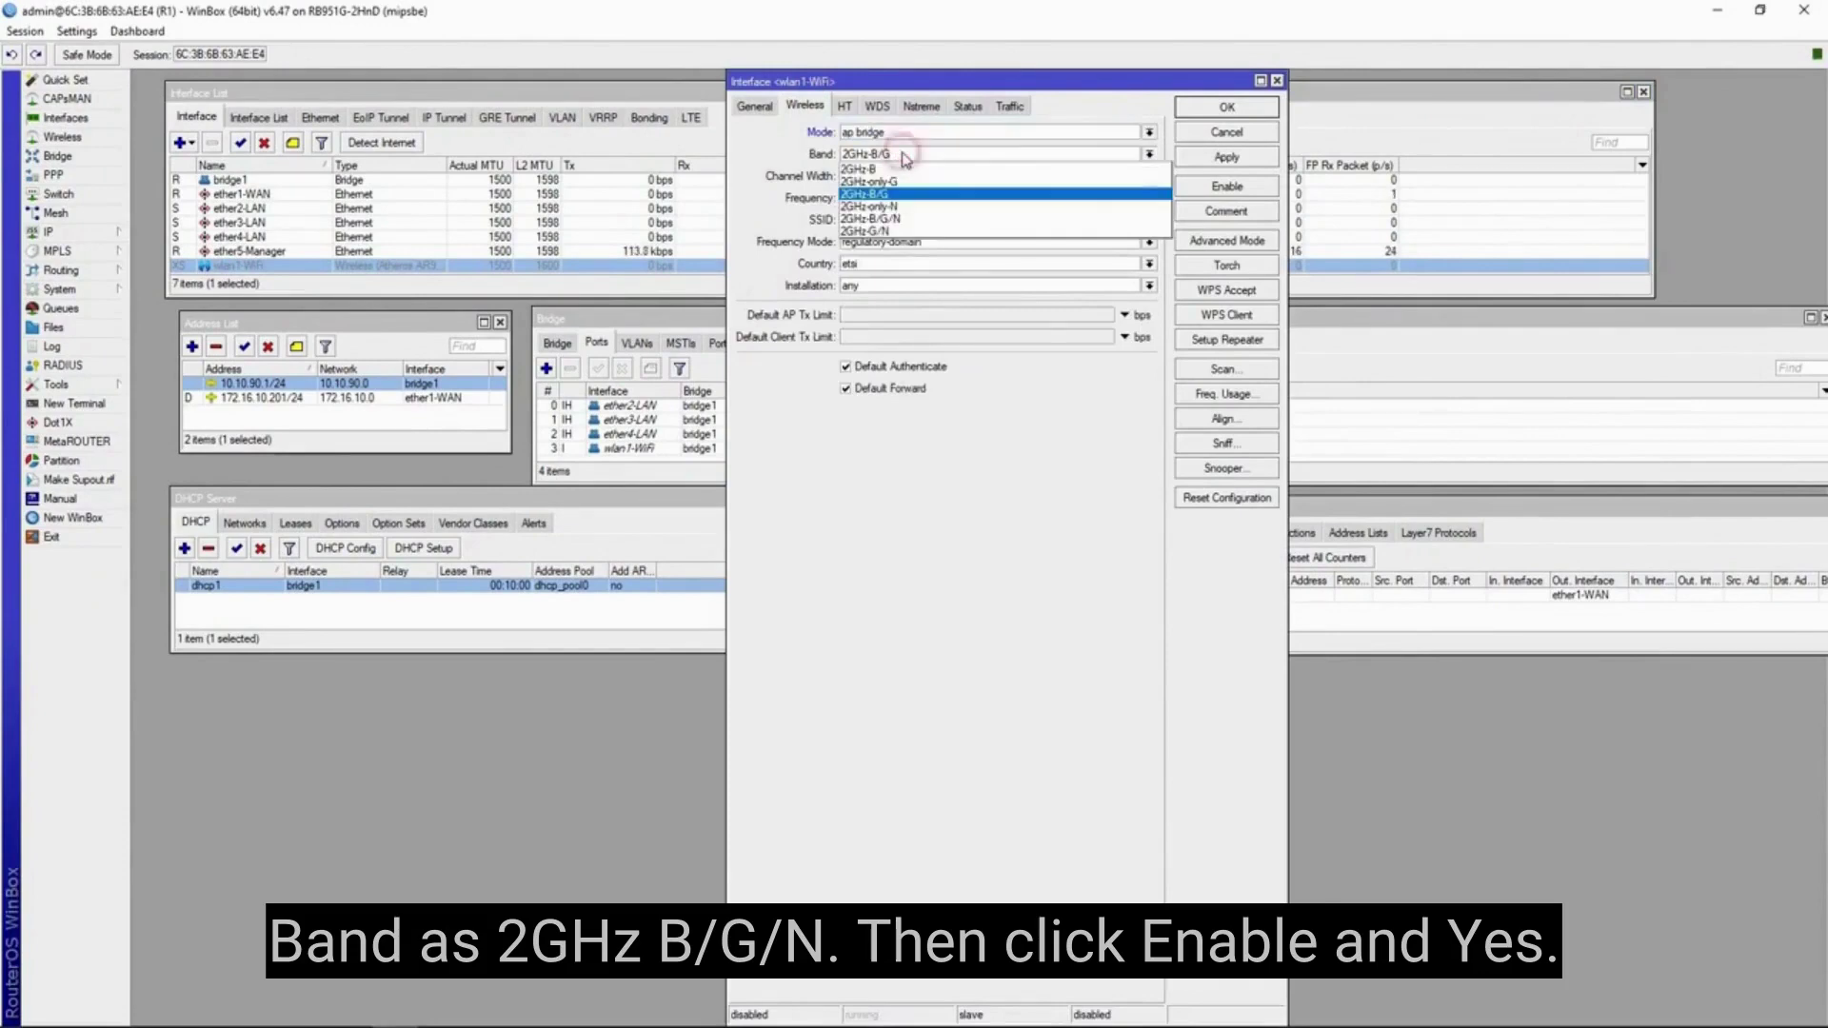
left_click(909, 218)
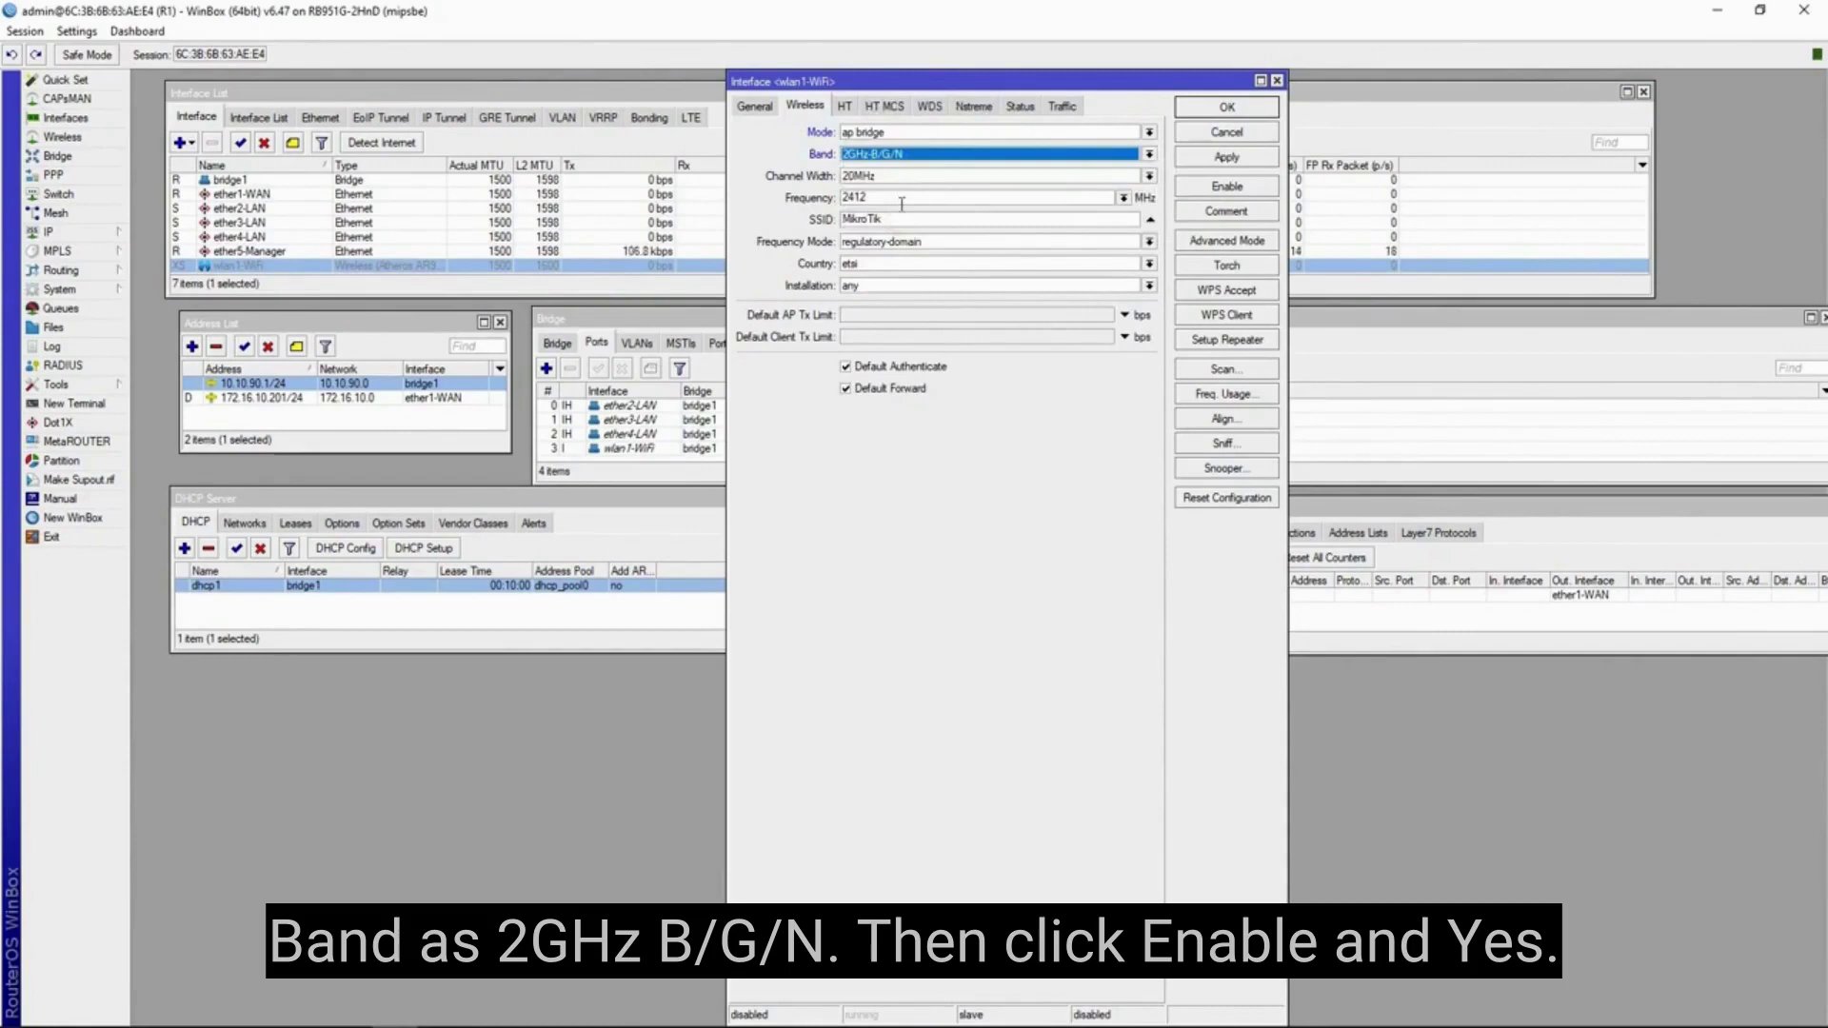
left_click(1230, 188)
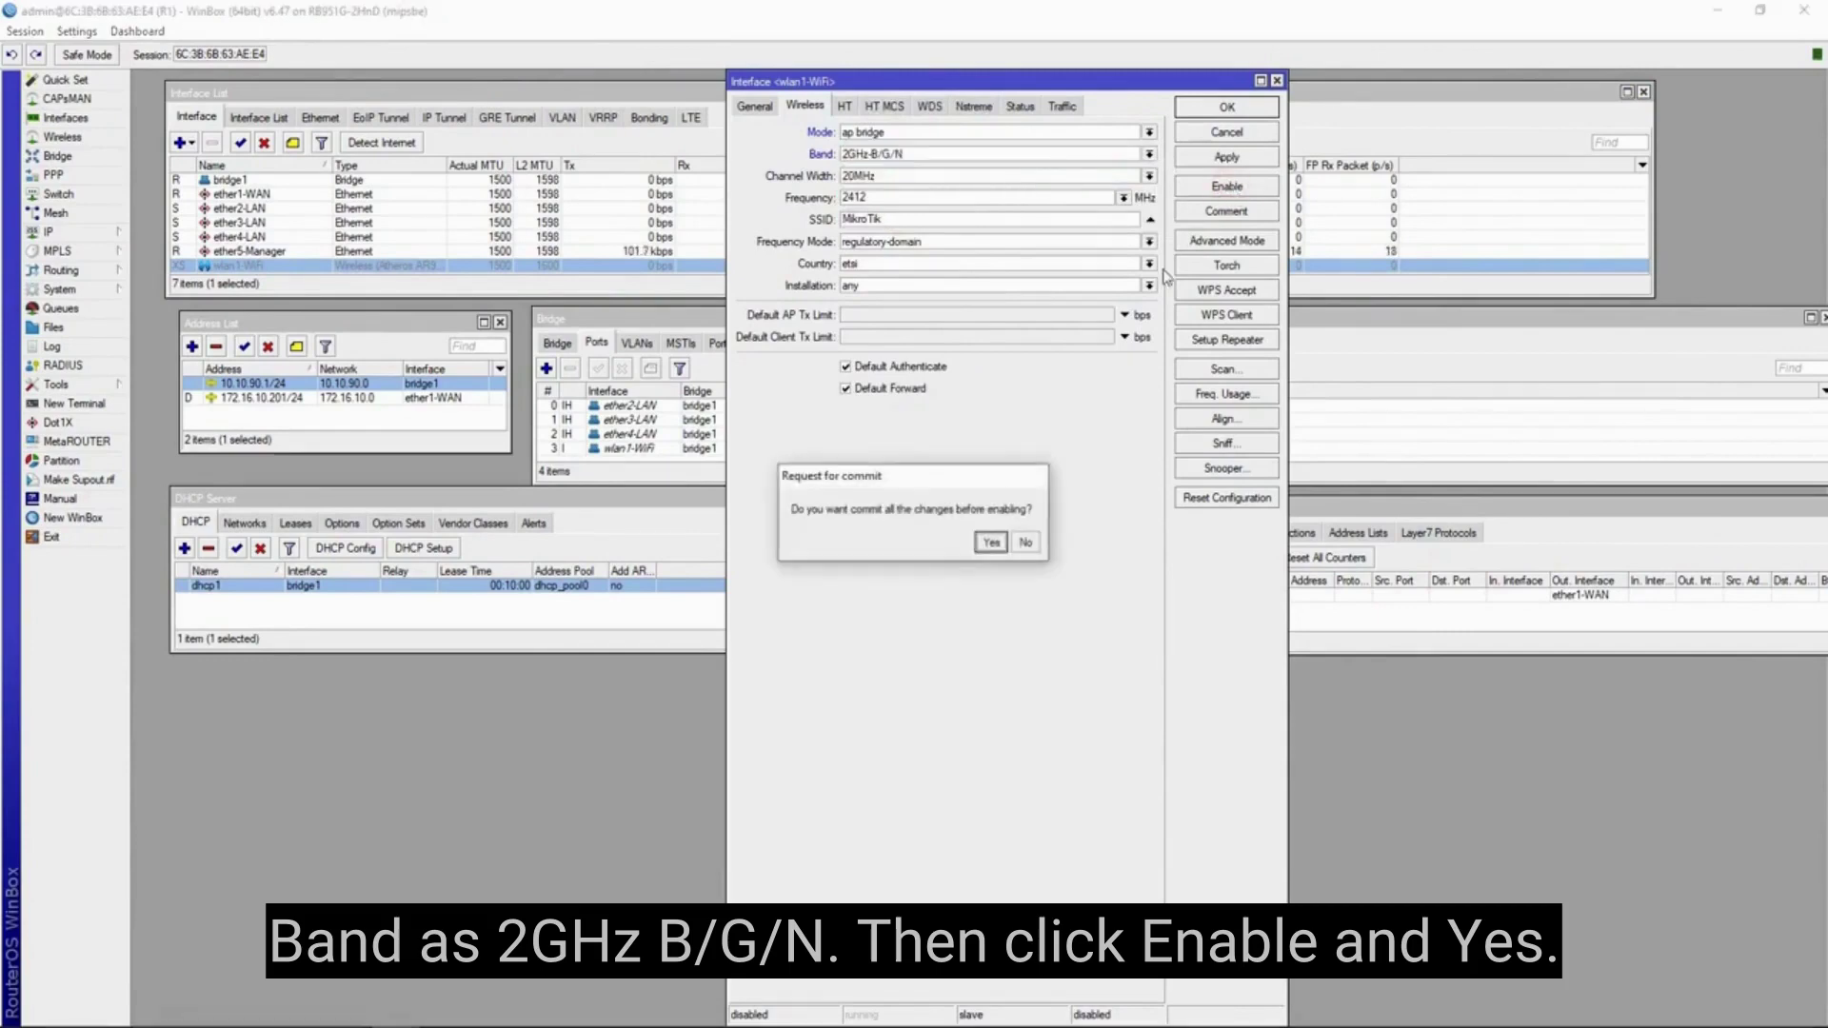
left_click(991, 542)
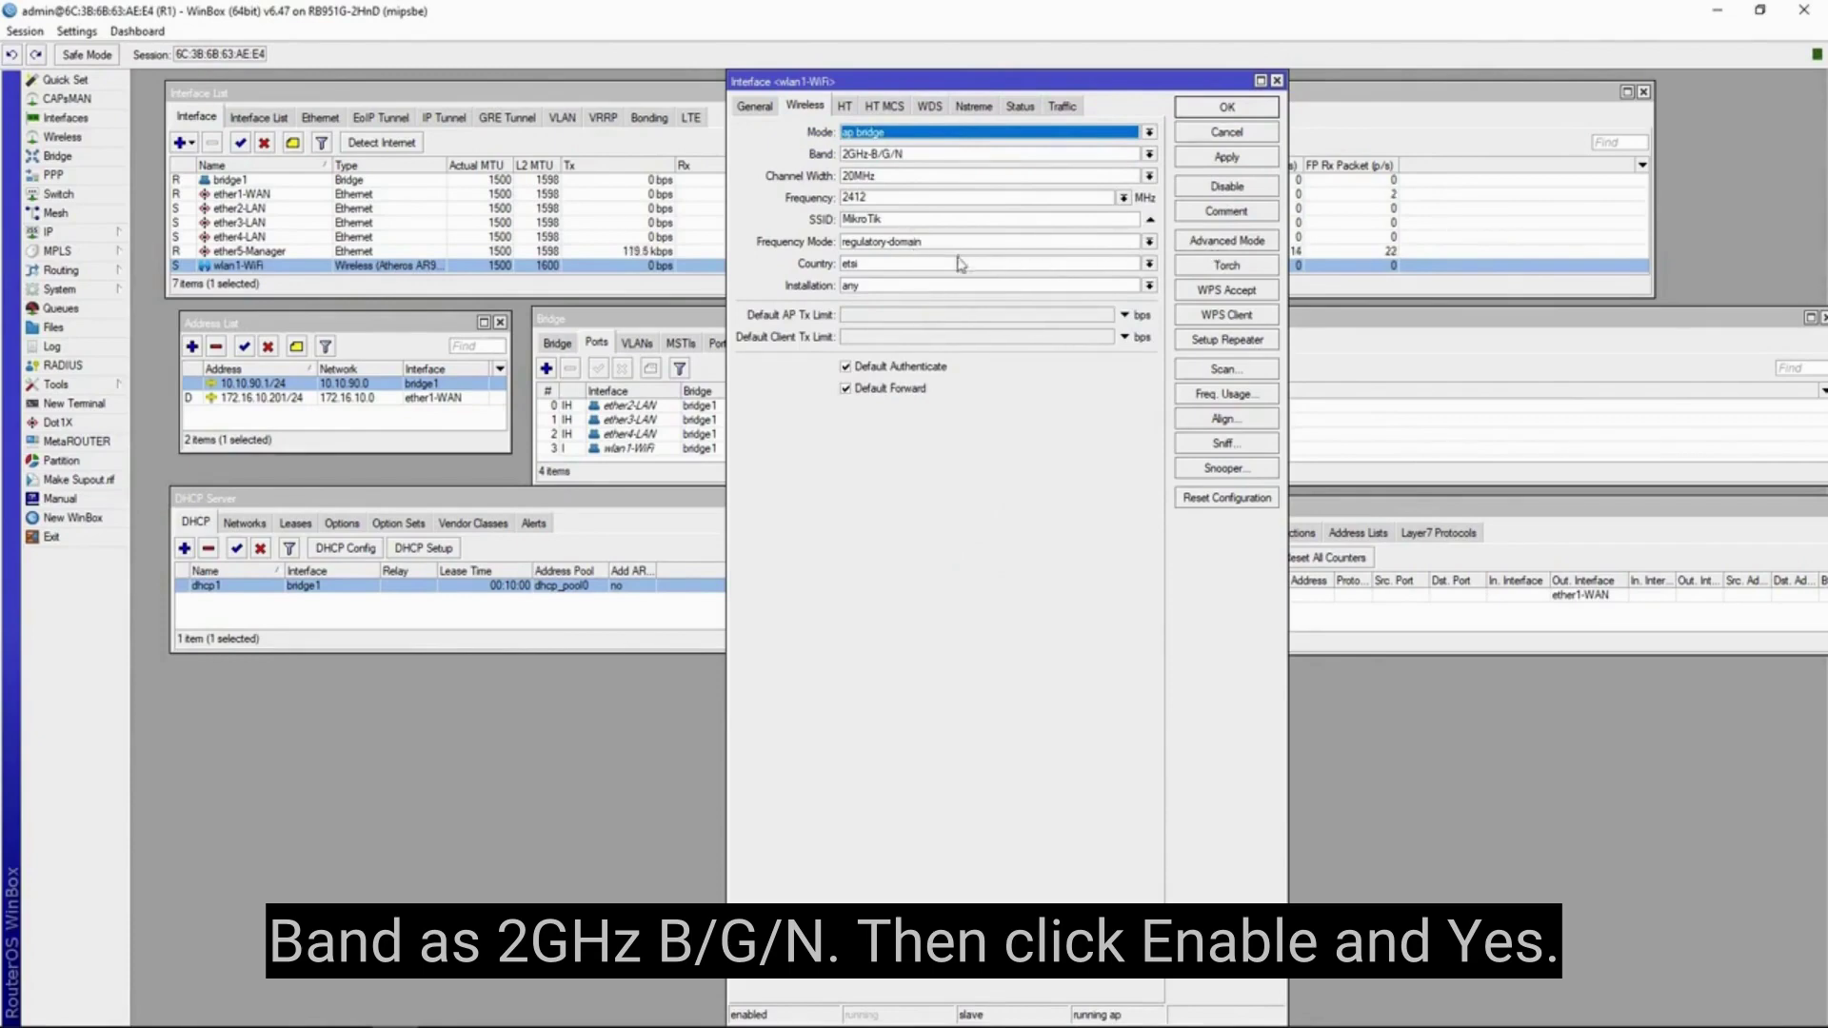
Switch wlan1-WiFi to Advanced Mode and rename its SSID to MikroTik_SSID_Name, applied
left_click(1215, 245)
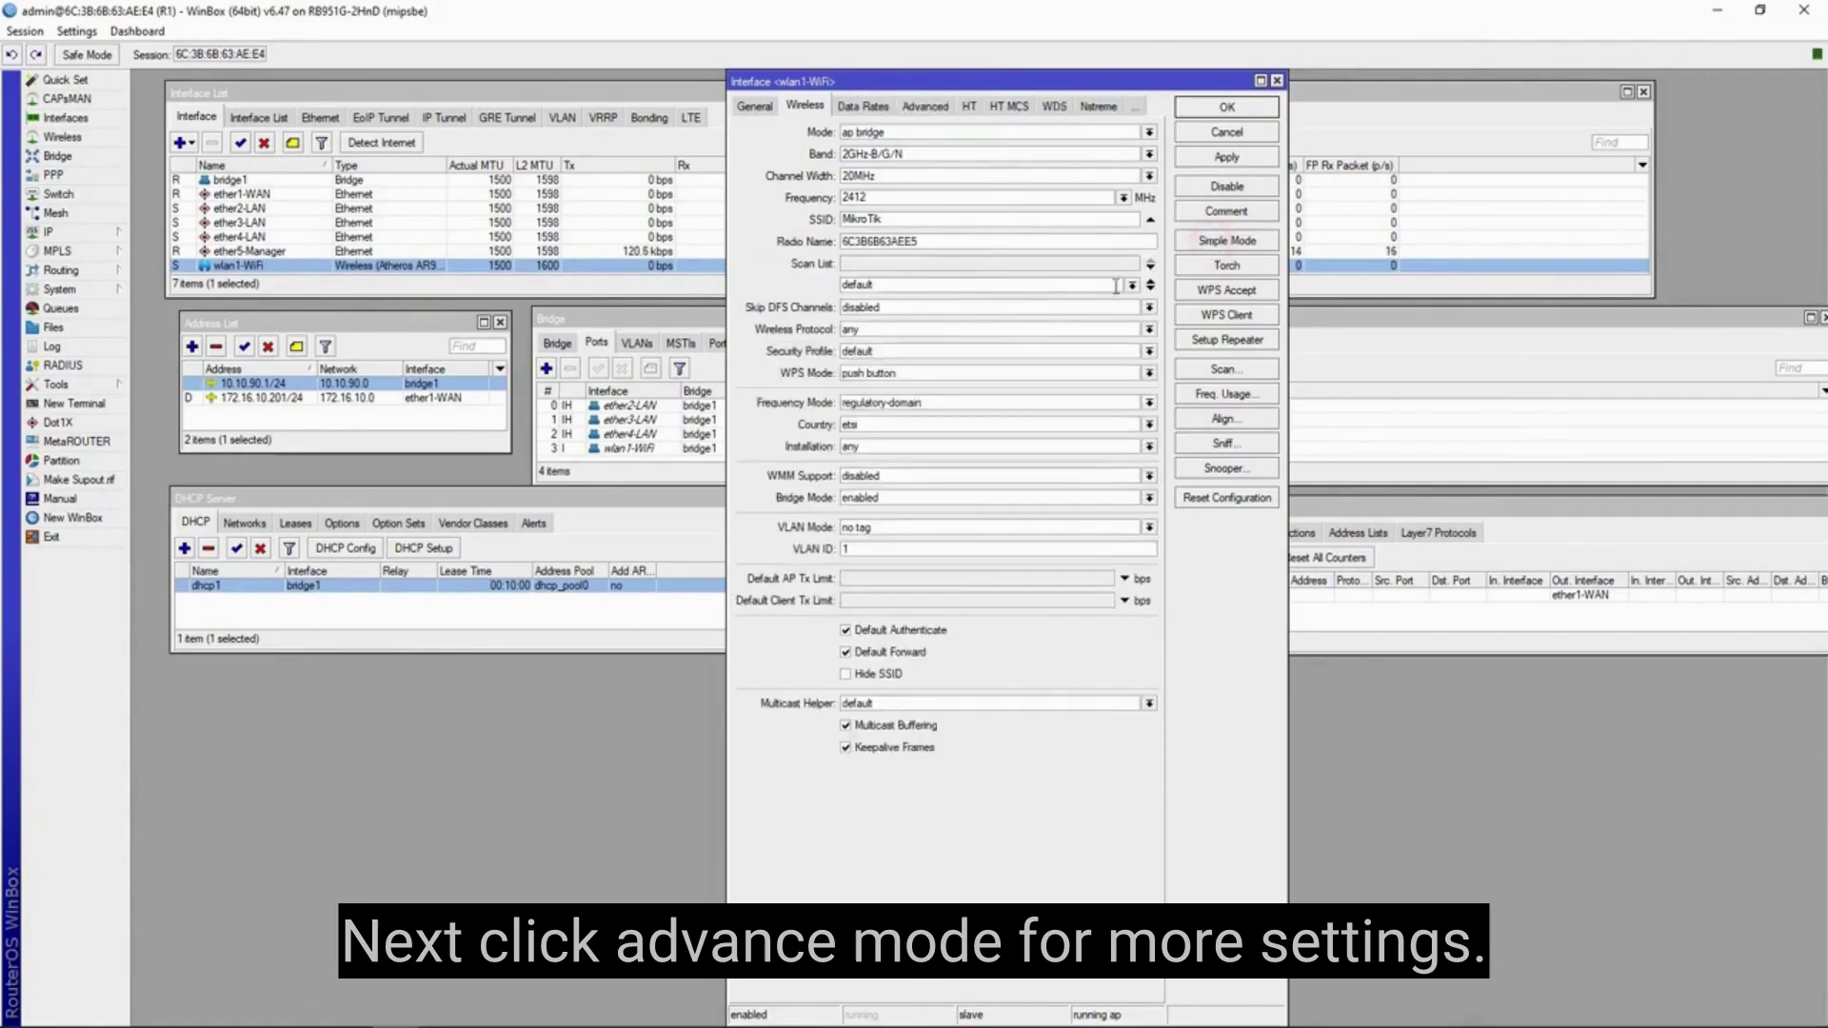
left_click(882, 354)
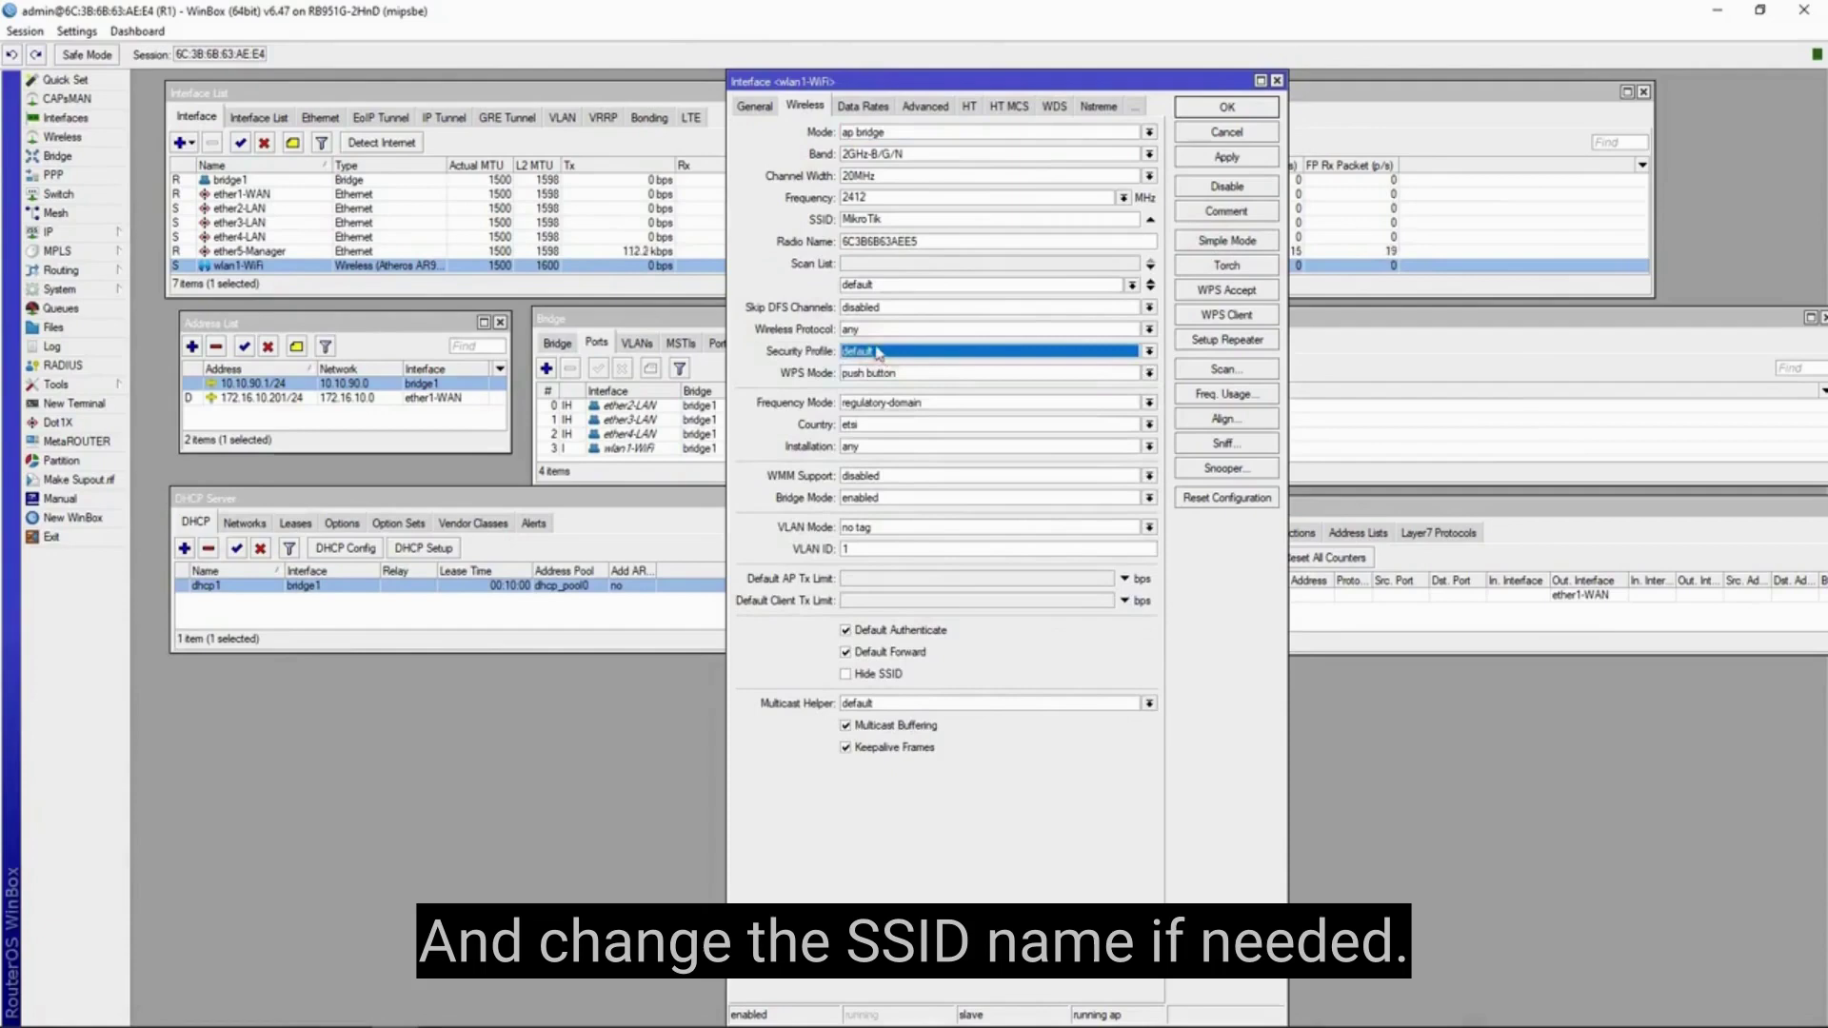
double_click(901, 219)
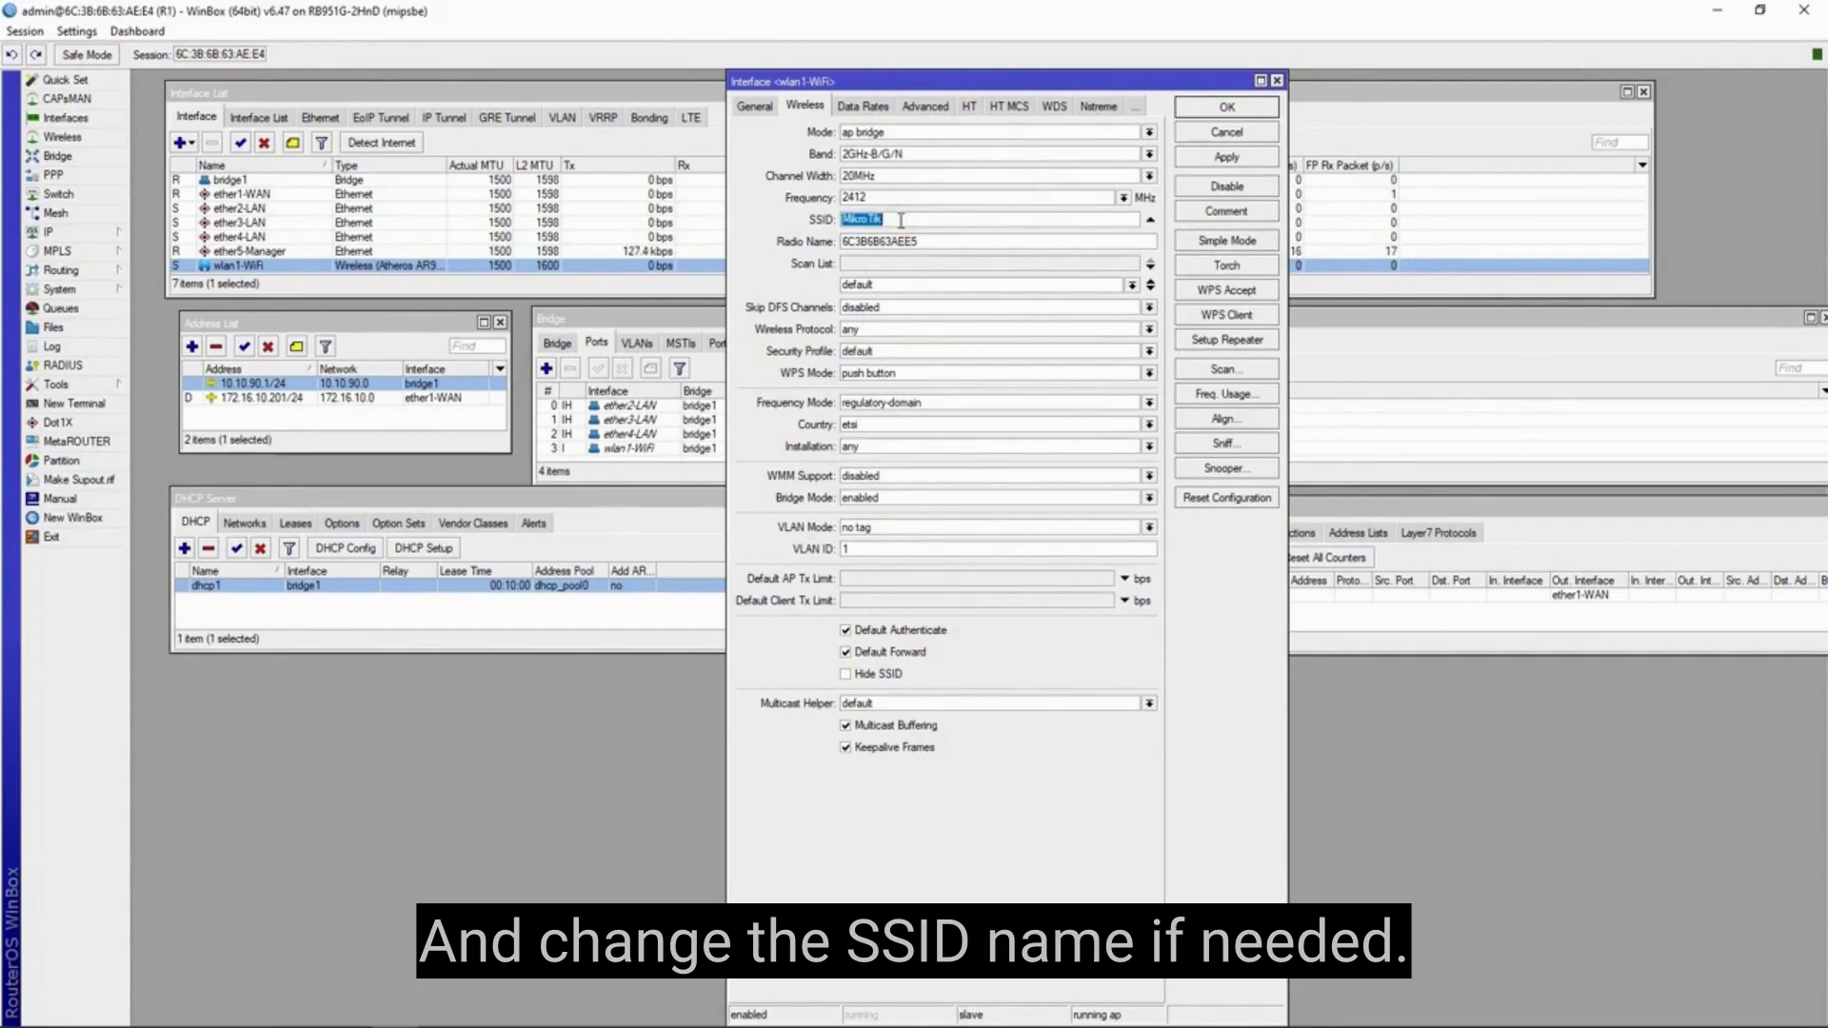
left_click(902, 218)
type("_SSID")
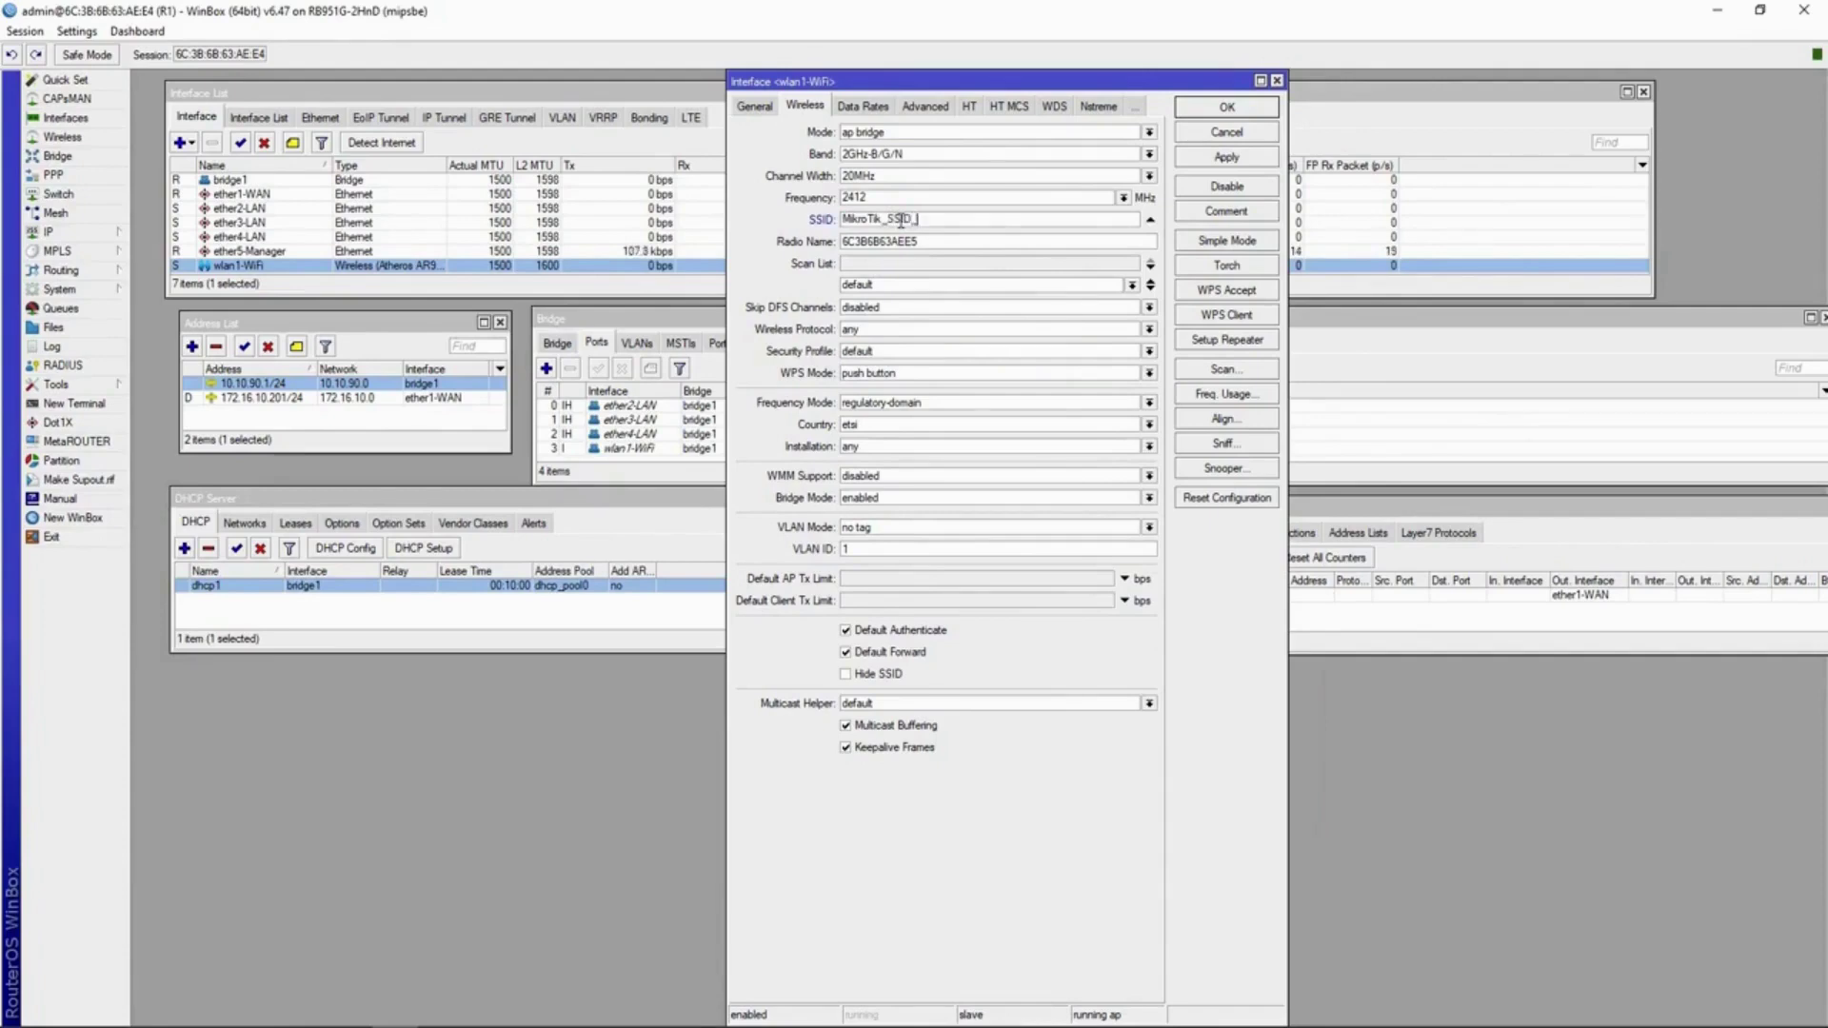
type("_Name")
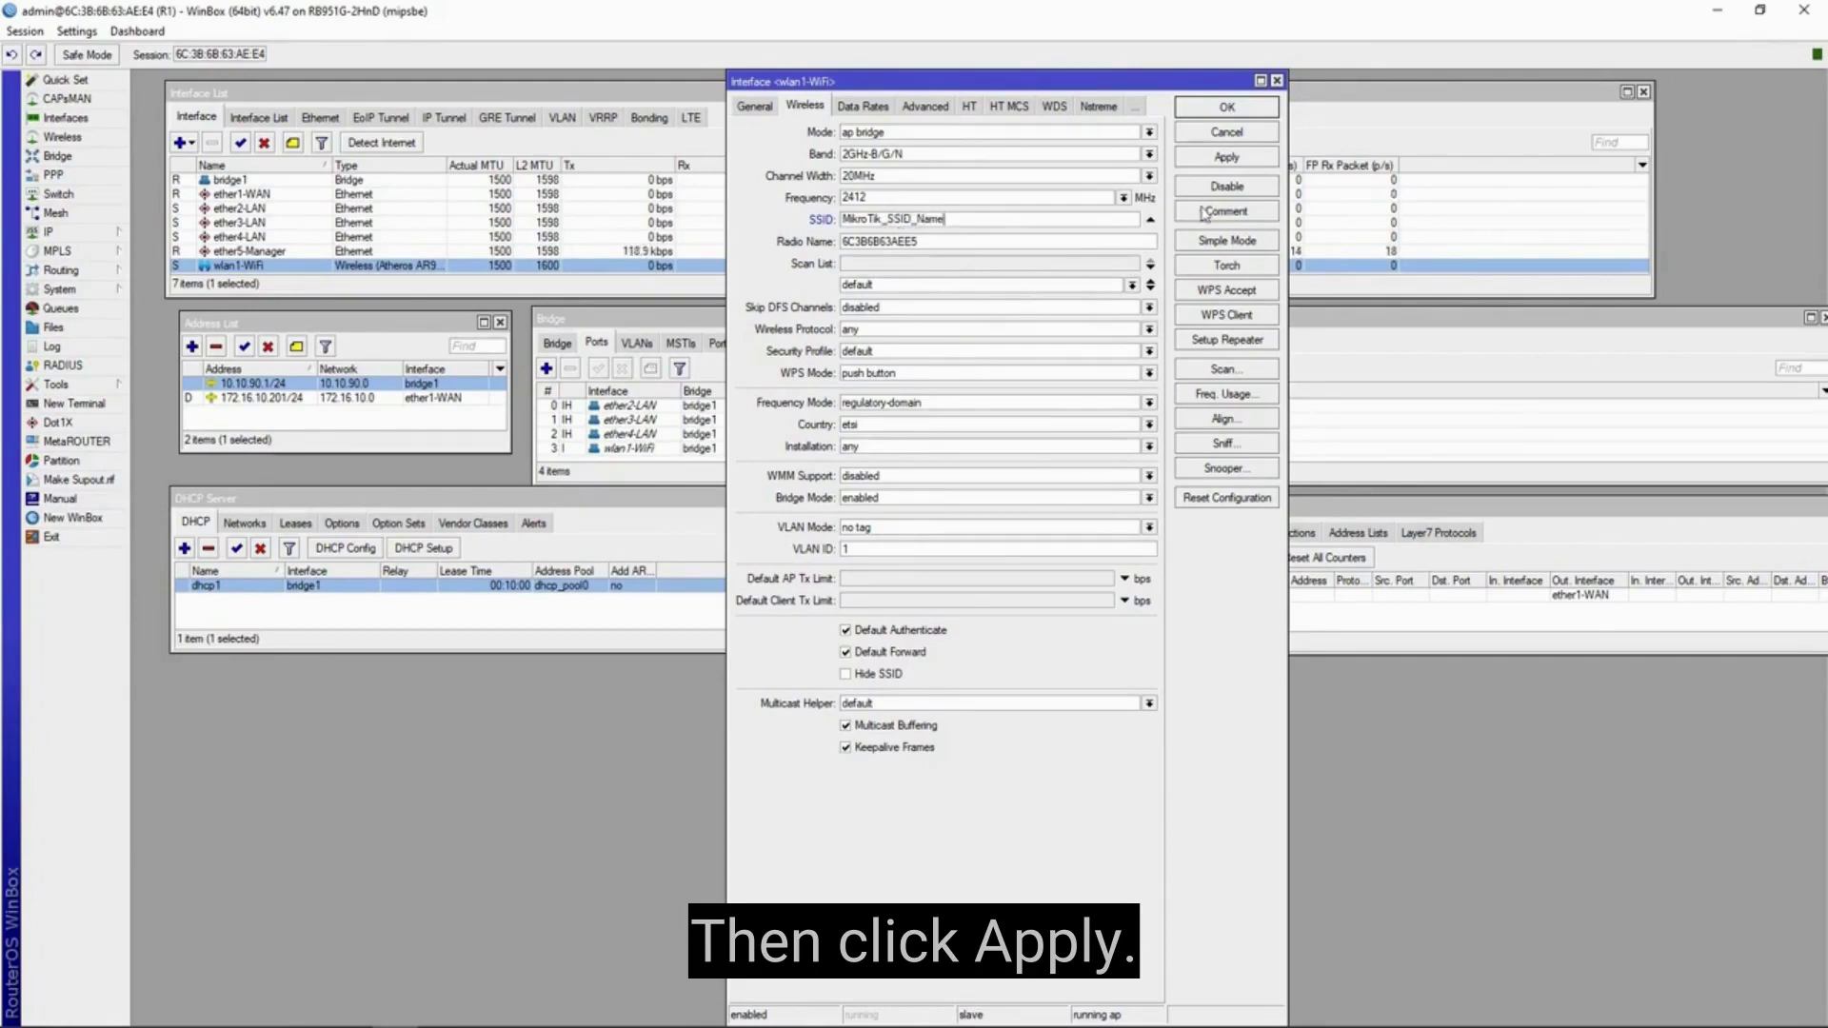
left_click(1238, 162)
left_click(1124, 199)
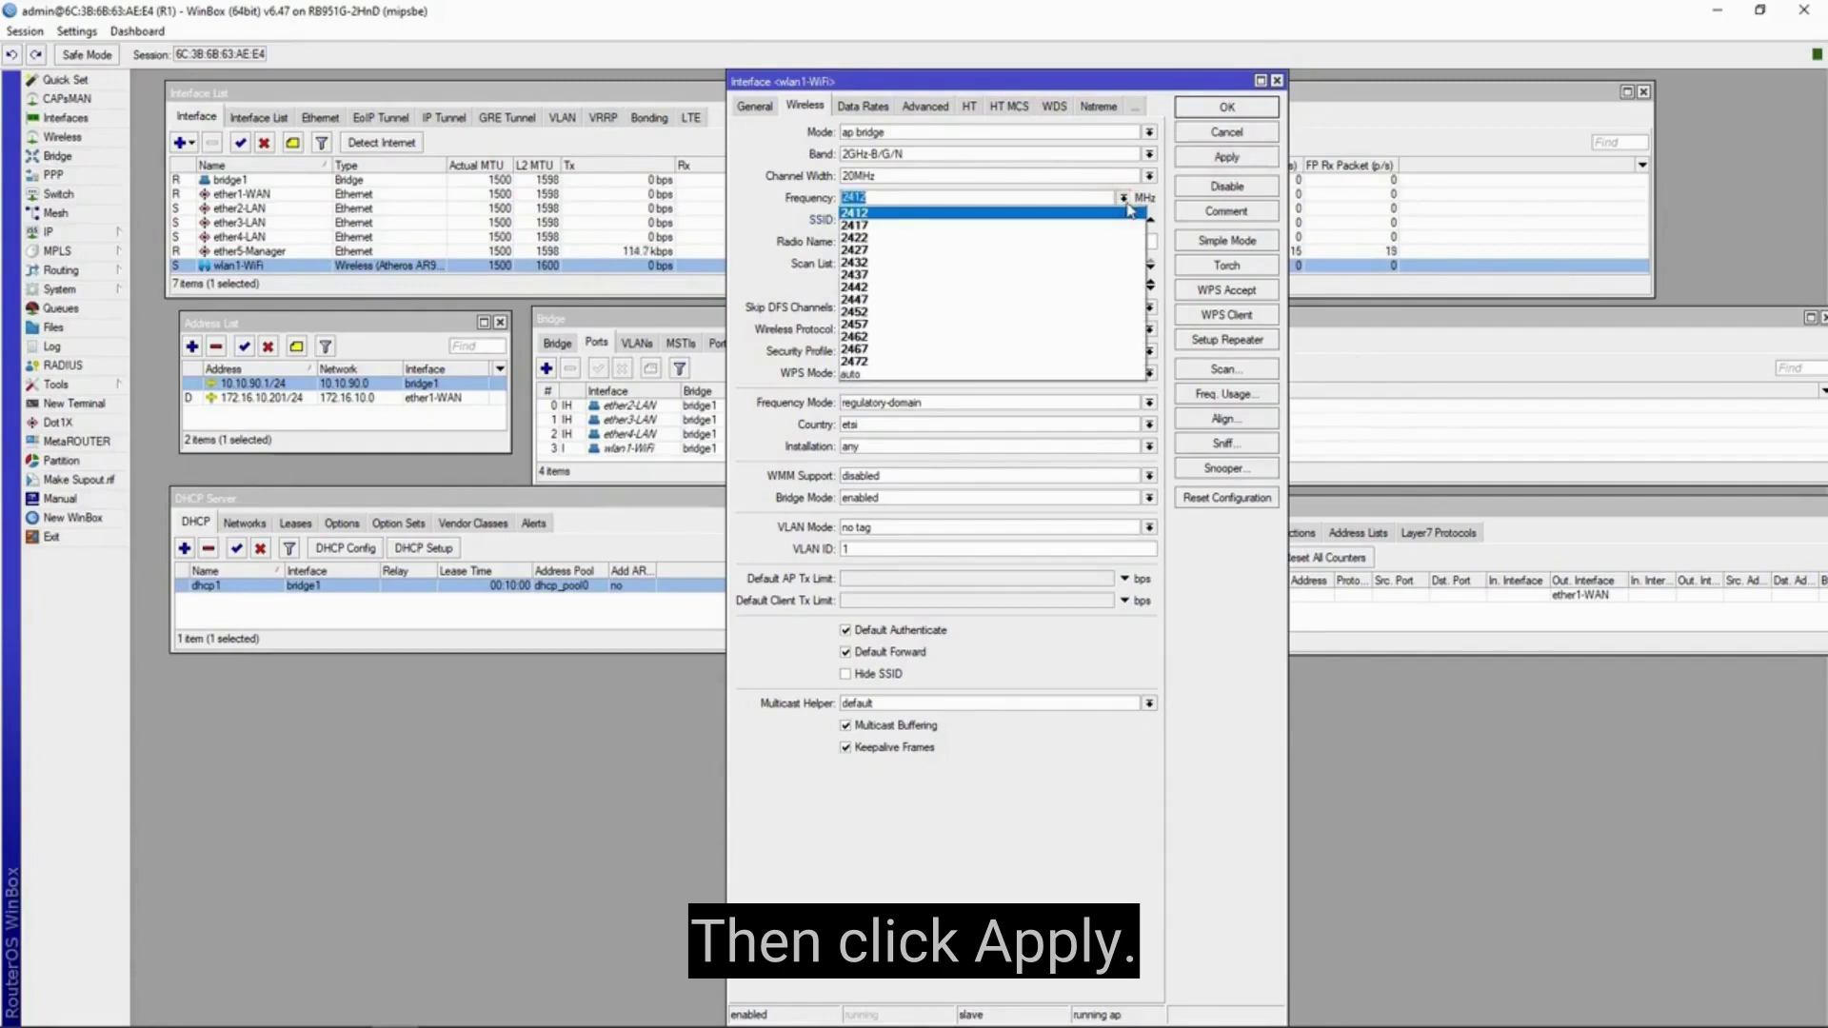
Scan frequency usage and identify 2422 MHz as an unused channel
left_click(1129, 212)
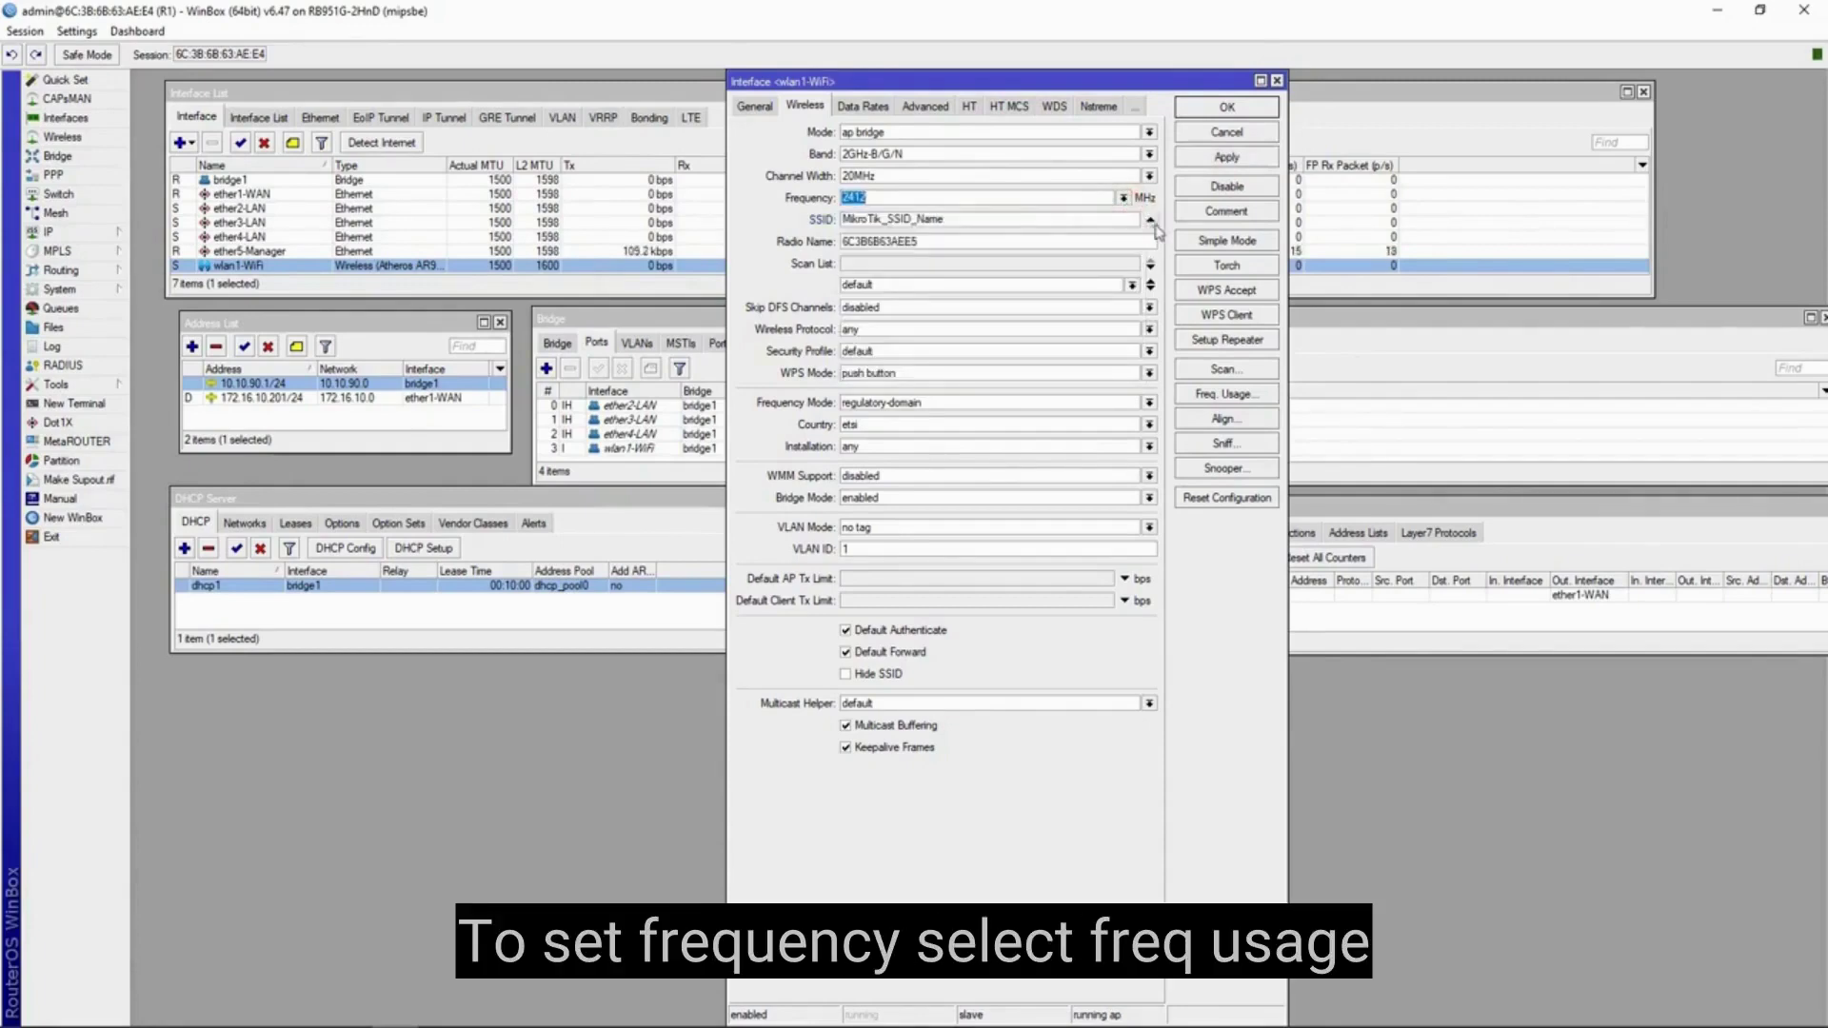
left_click(1227, 395)
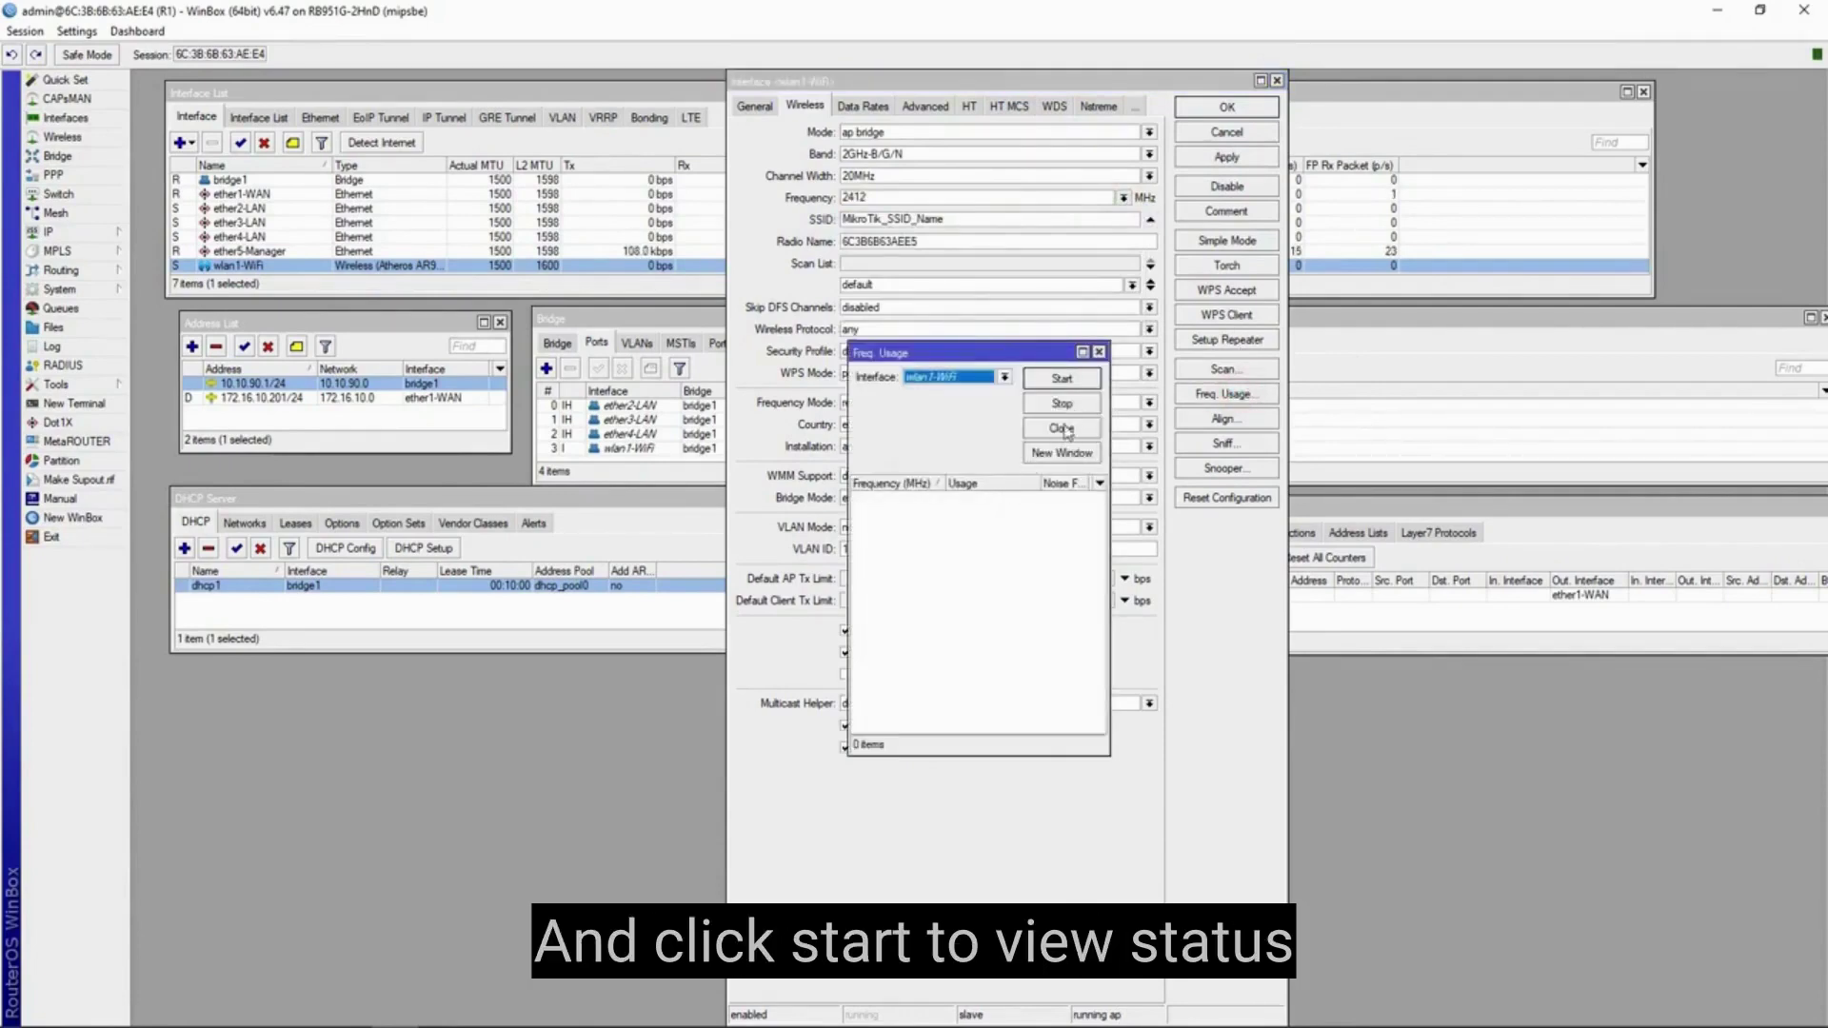
left_click(1082, 388)
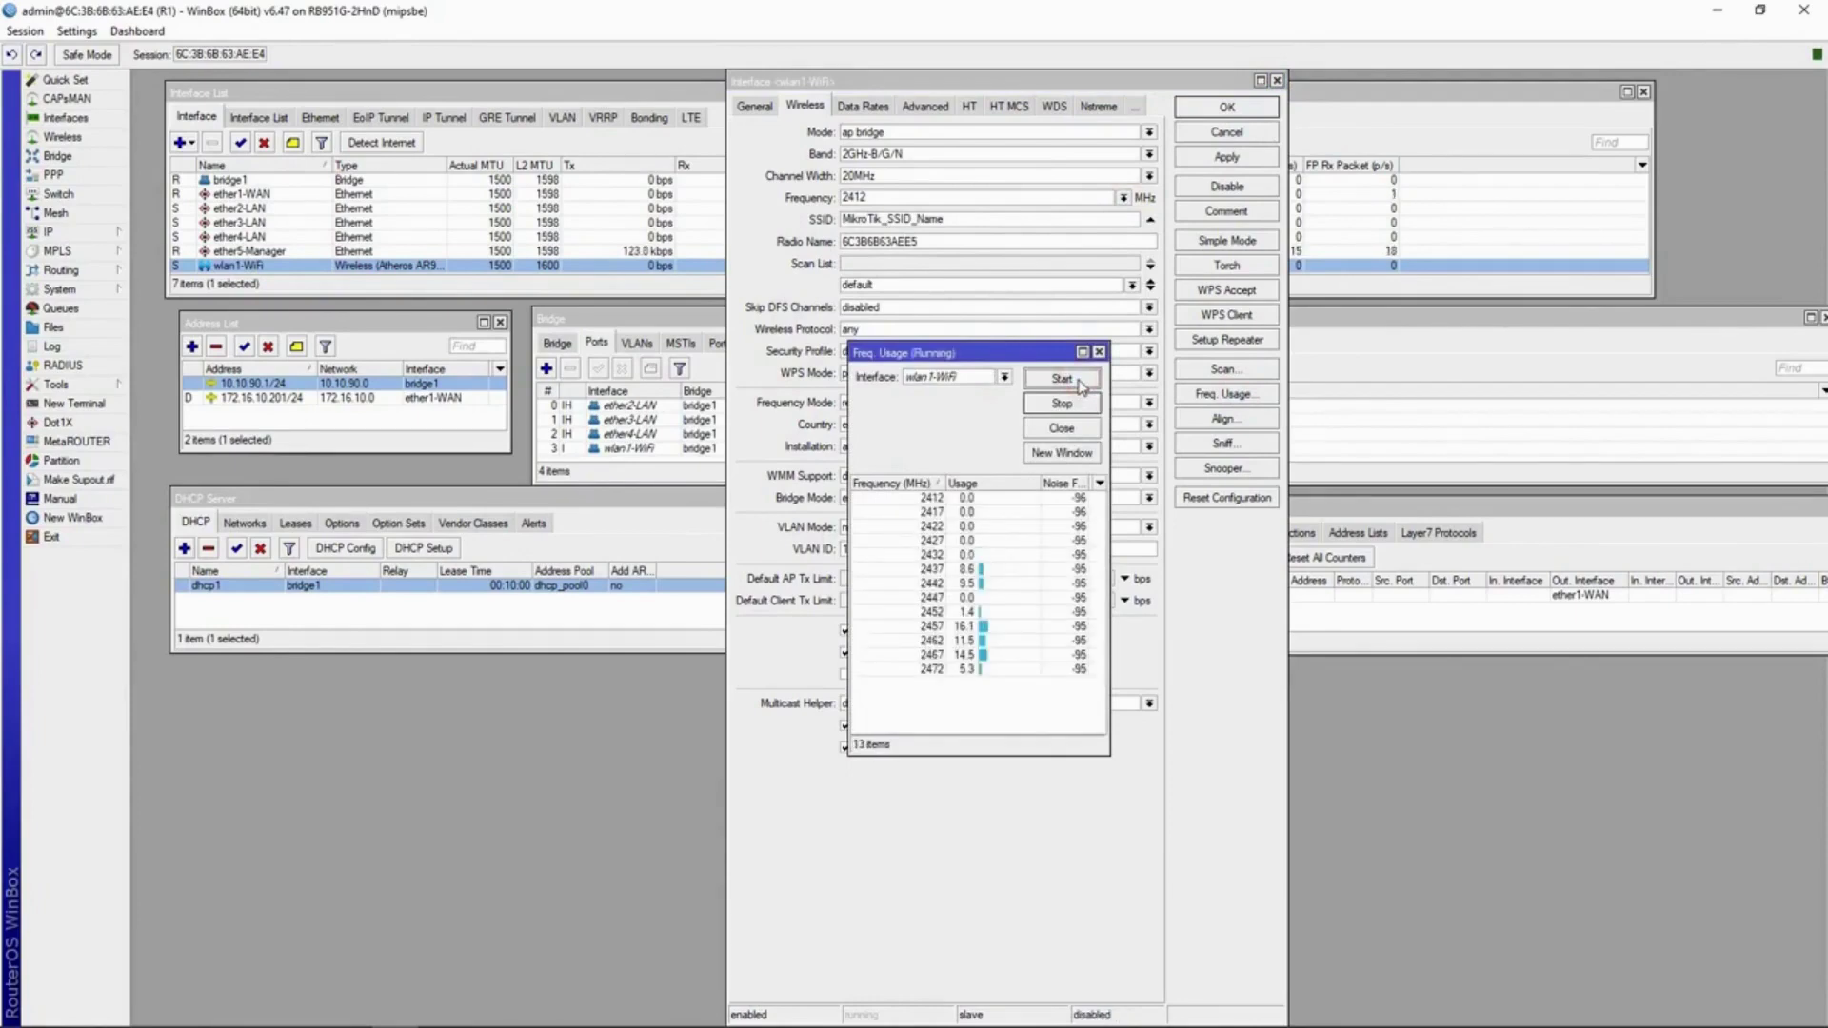
left_click(935, 557)
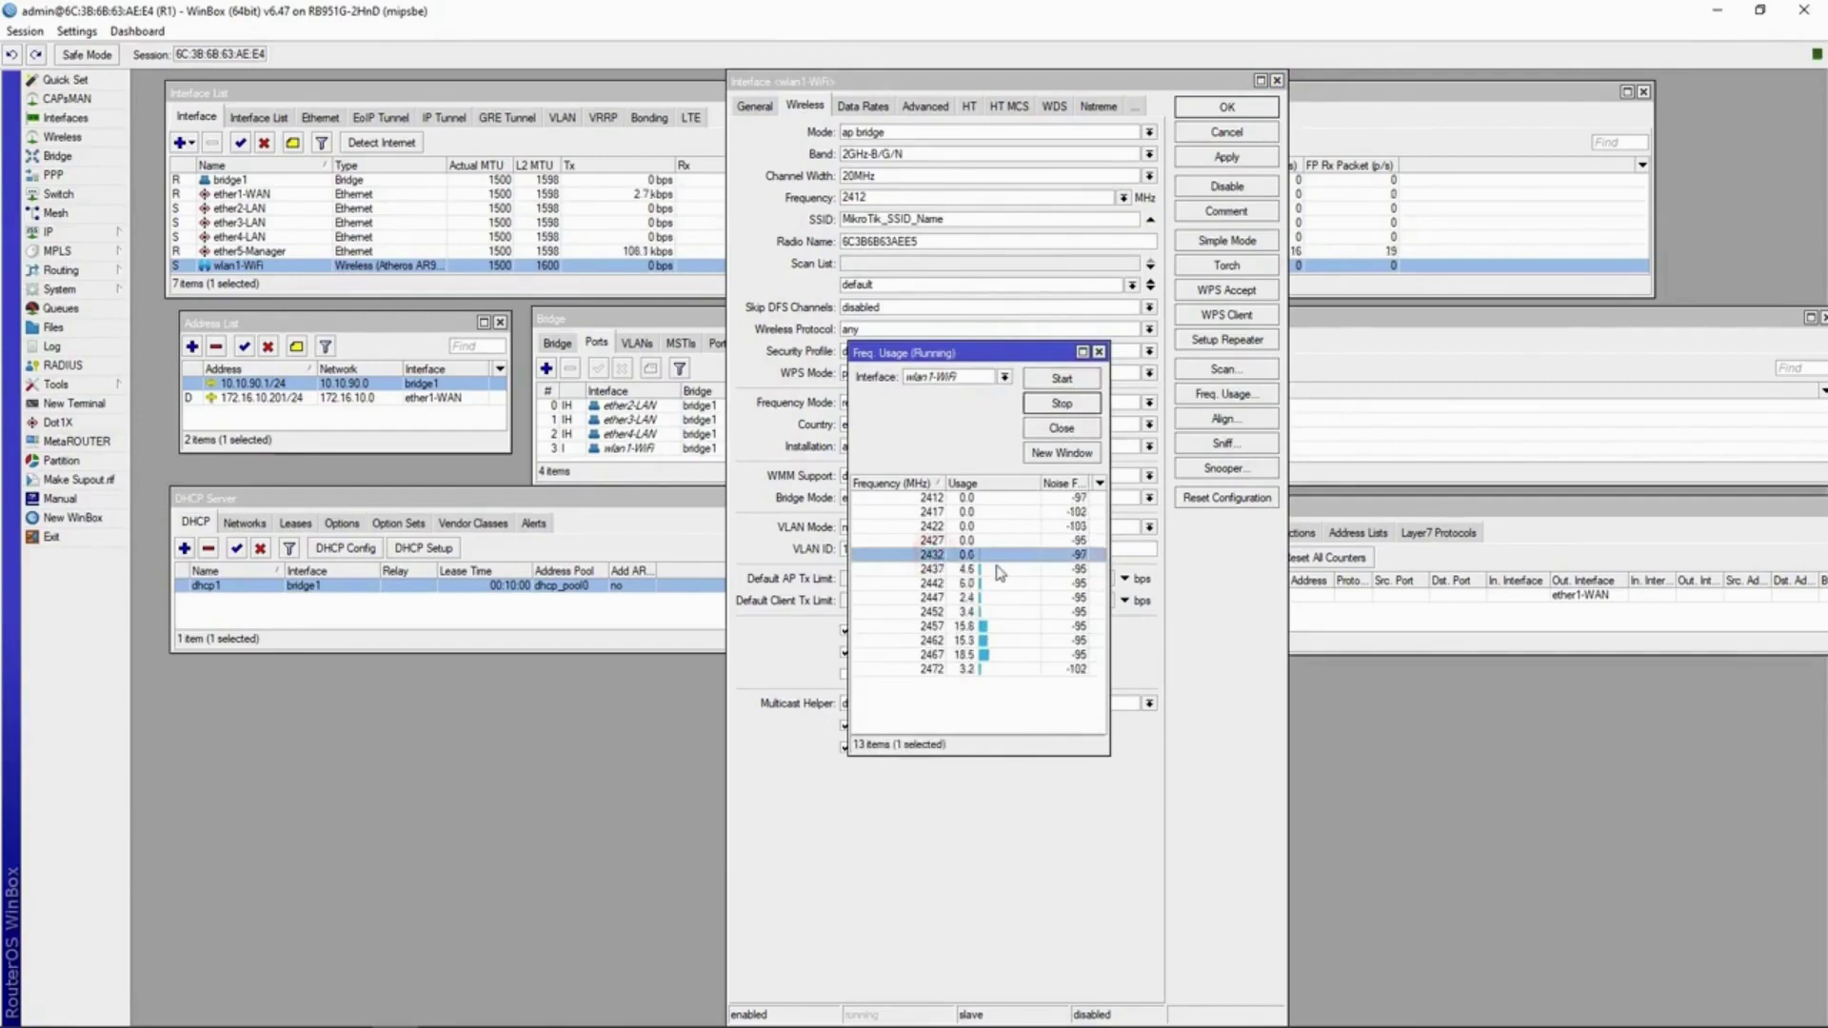
left_click(932, 527)
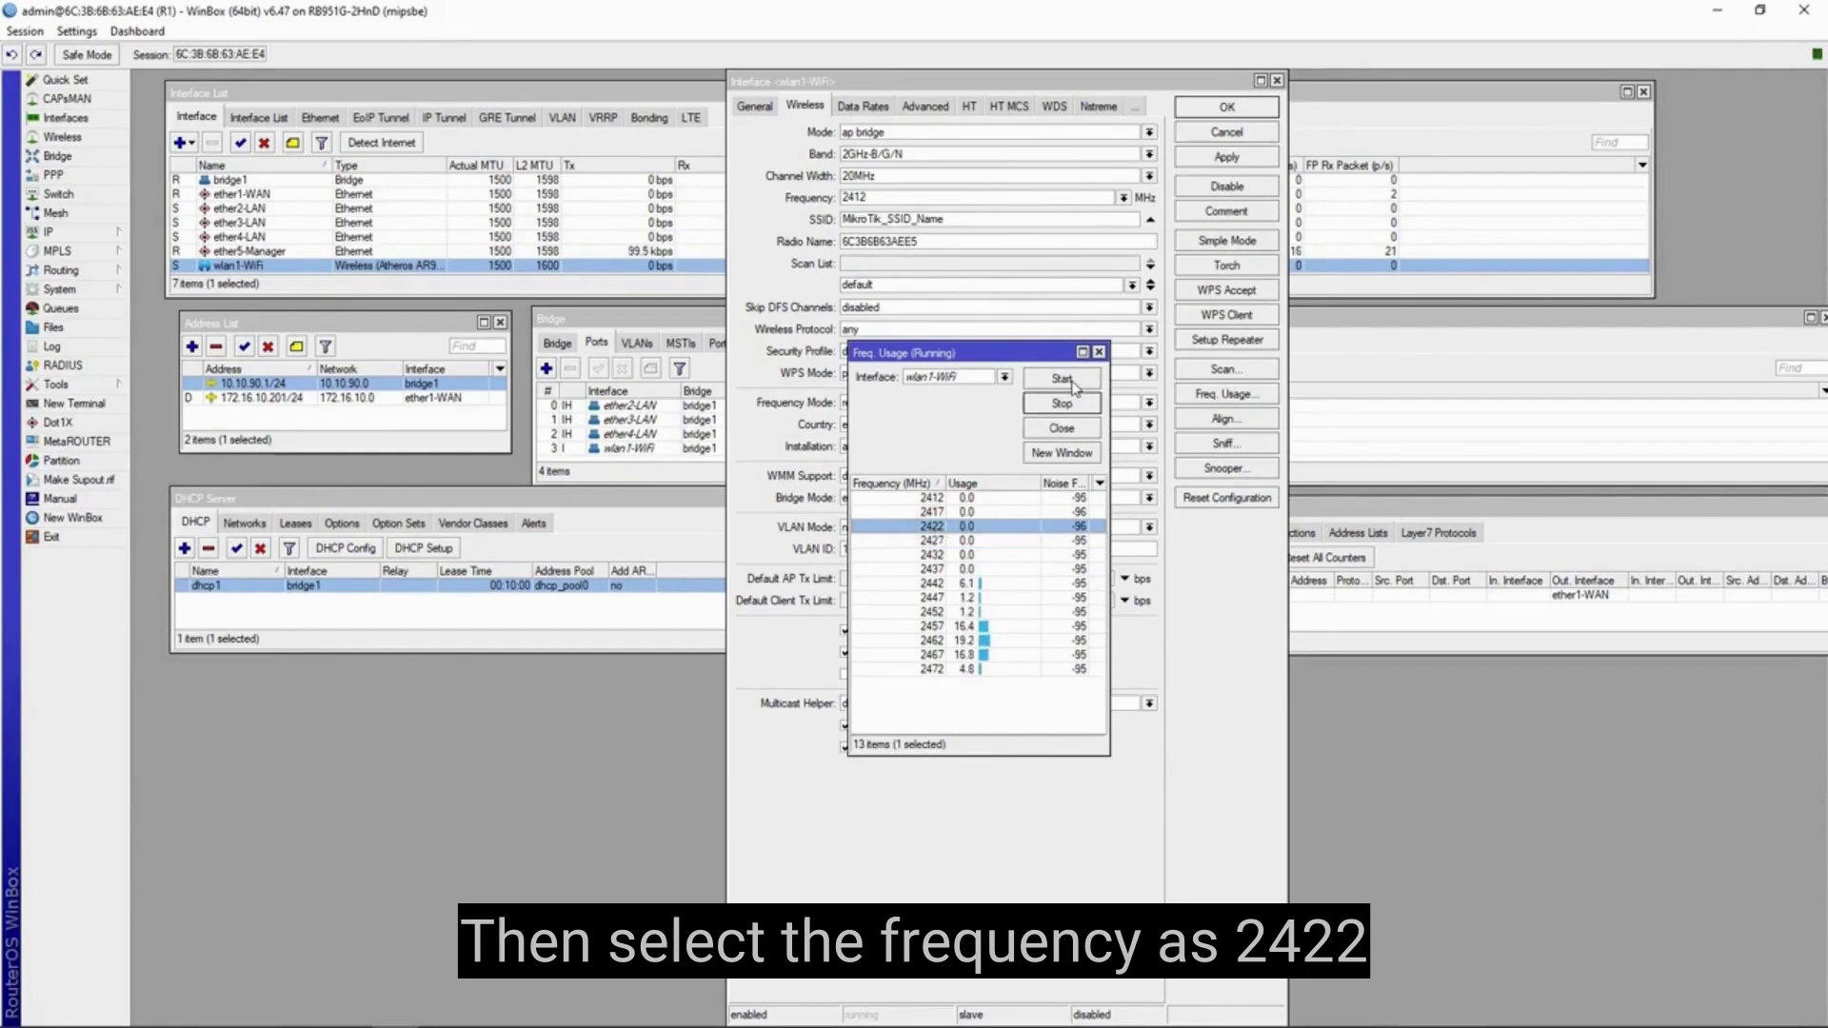
left_click(1099, 352)
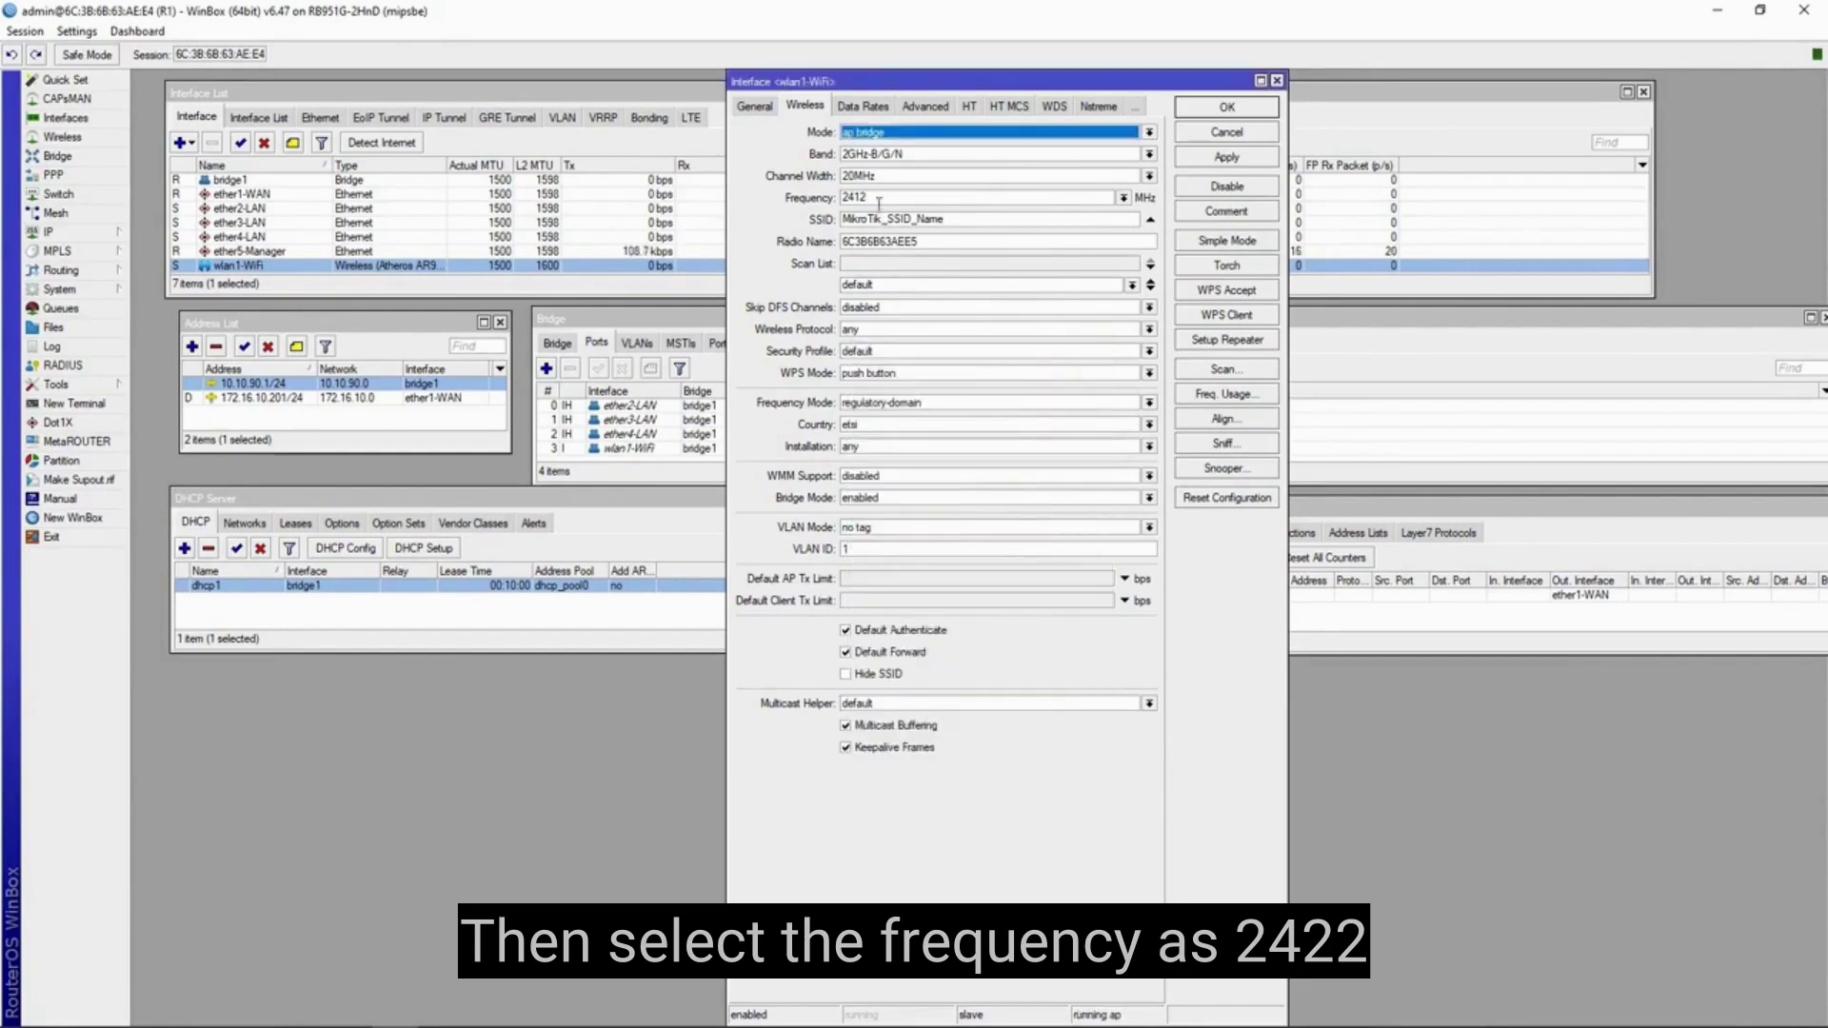
Set wlan1-WiFi's frequency to 2422 MHz, apply it, and close the settings
left_click(1124, 198)
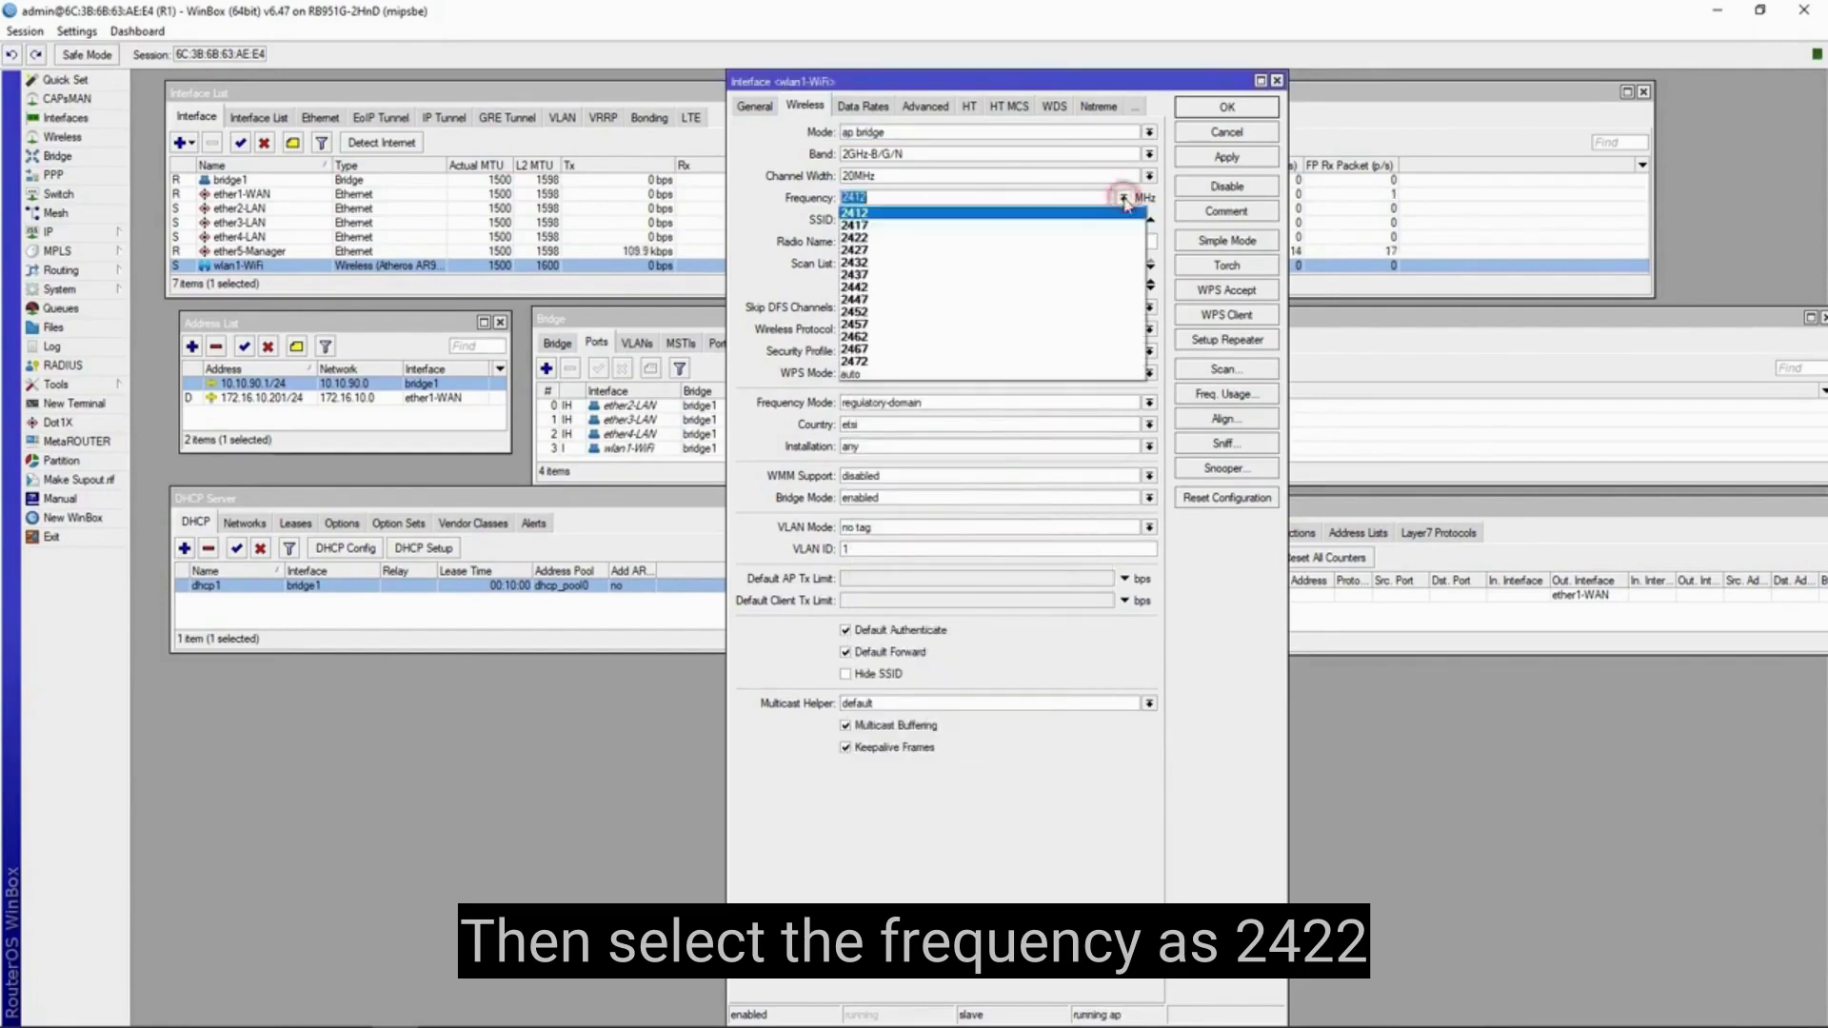
left_click(933, 238)
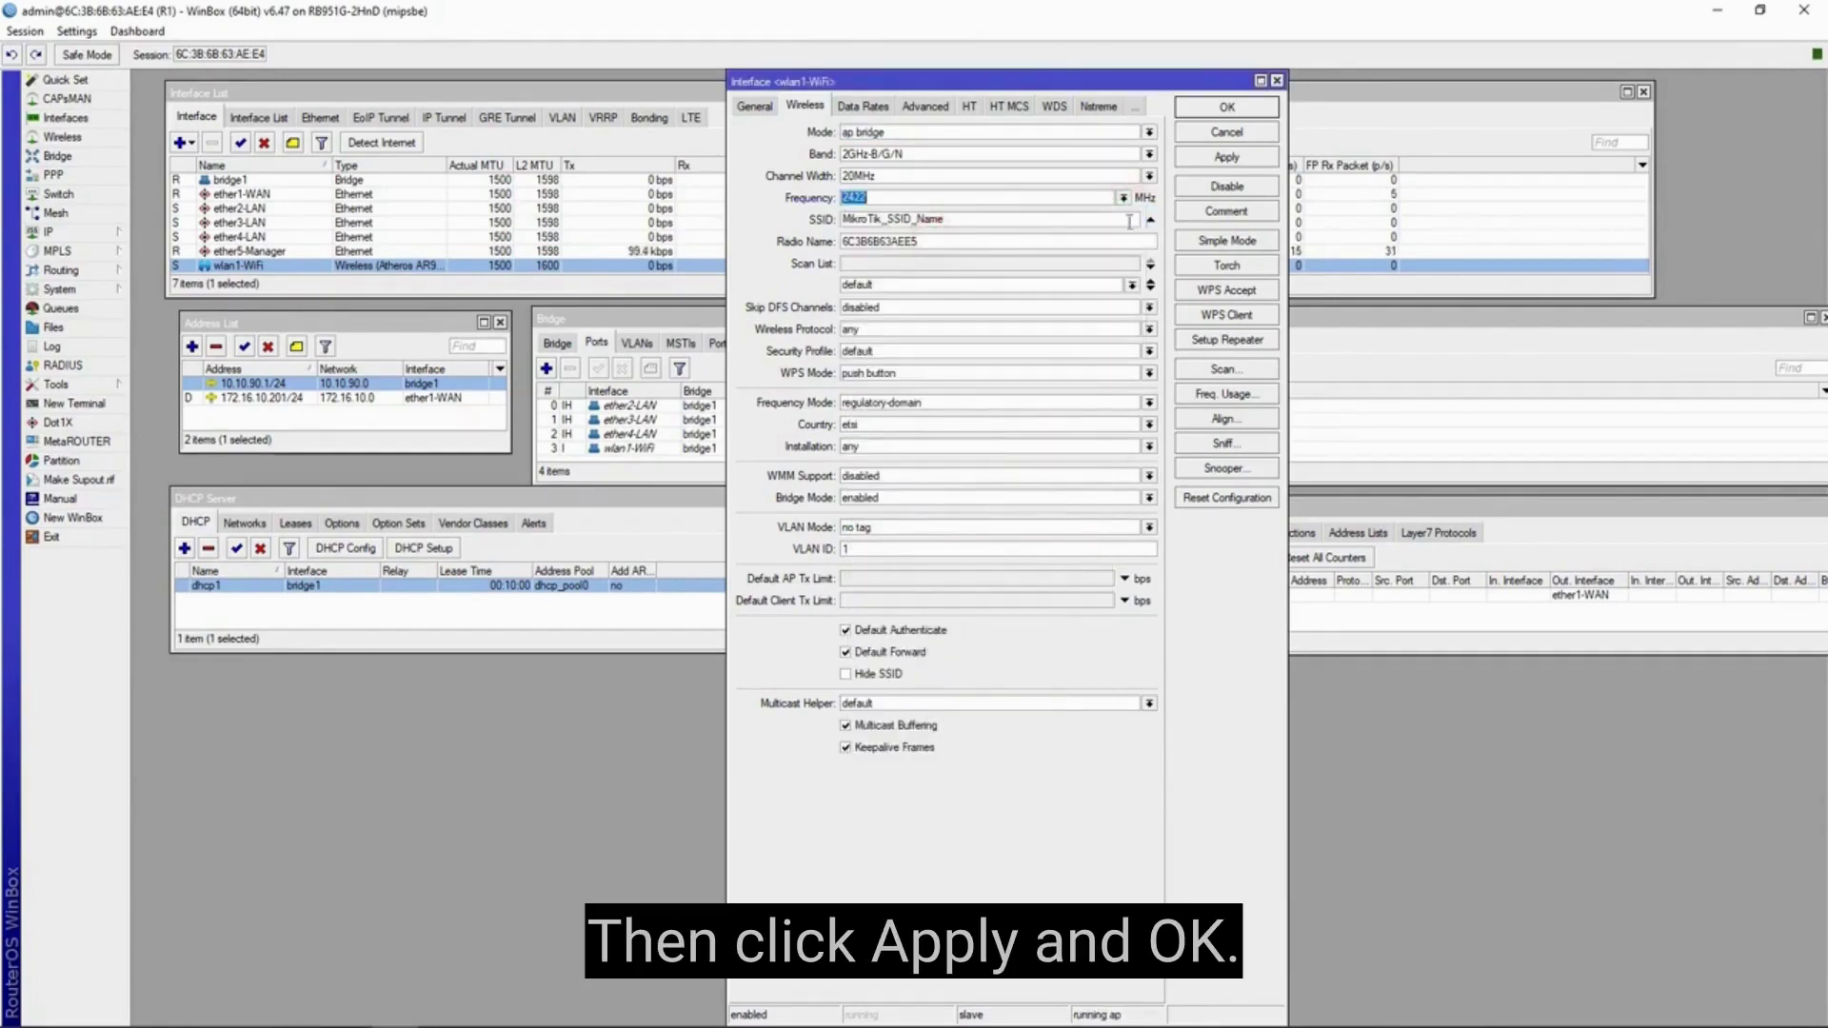
left_click(1227, 158)
left_click(1229, 110)
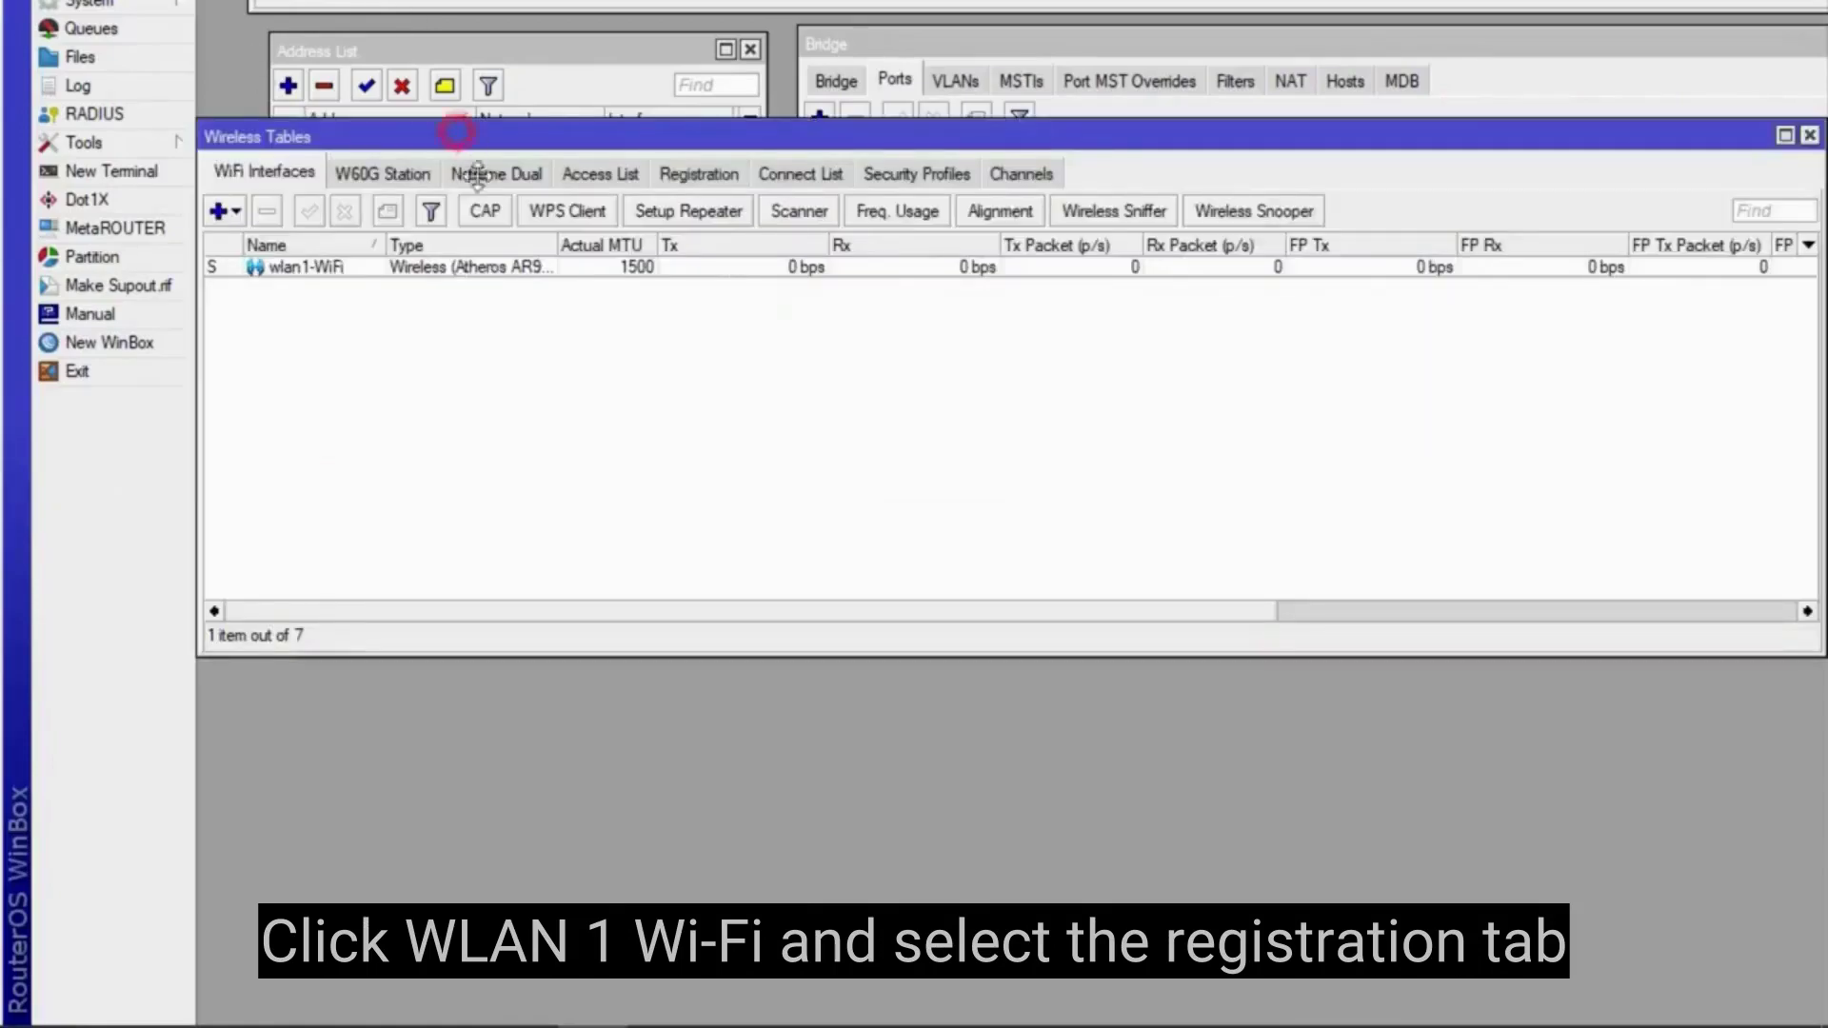
Reposition and shrink the Wireless Tables window and show the Registration list
mouse_move(455, 131)
left_mouse_down()
mouse_move(491, 521)
mouse_move(483, 337)
left_mouse_up()
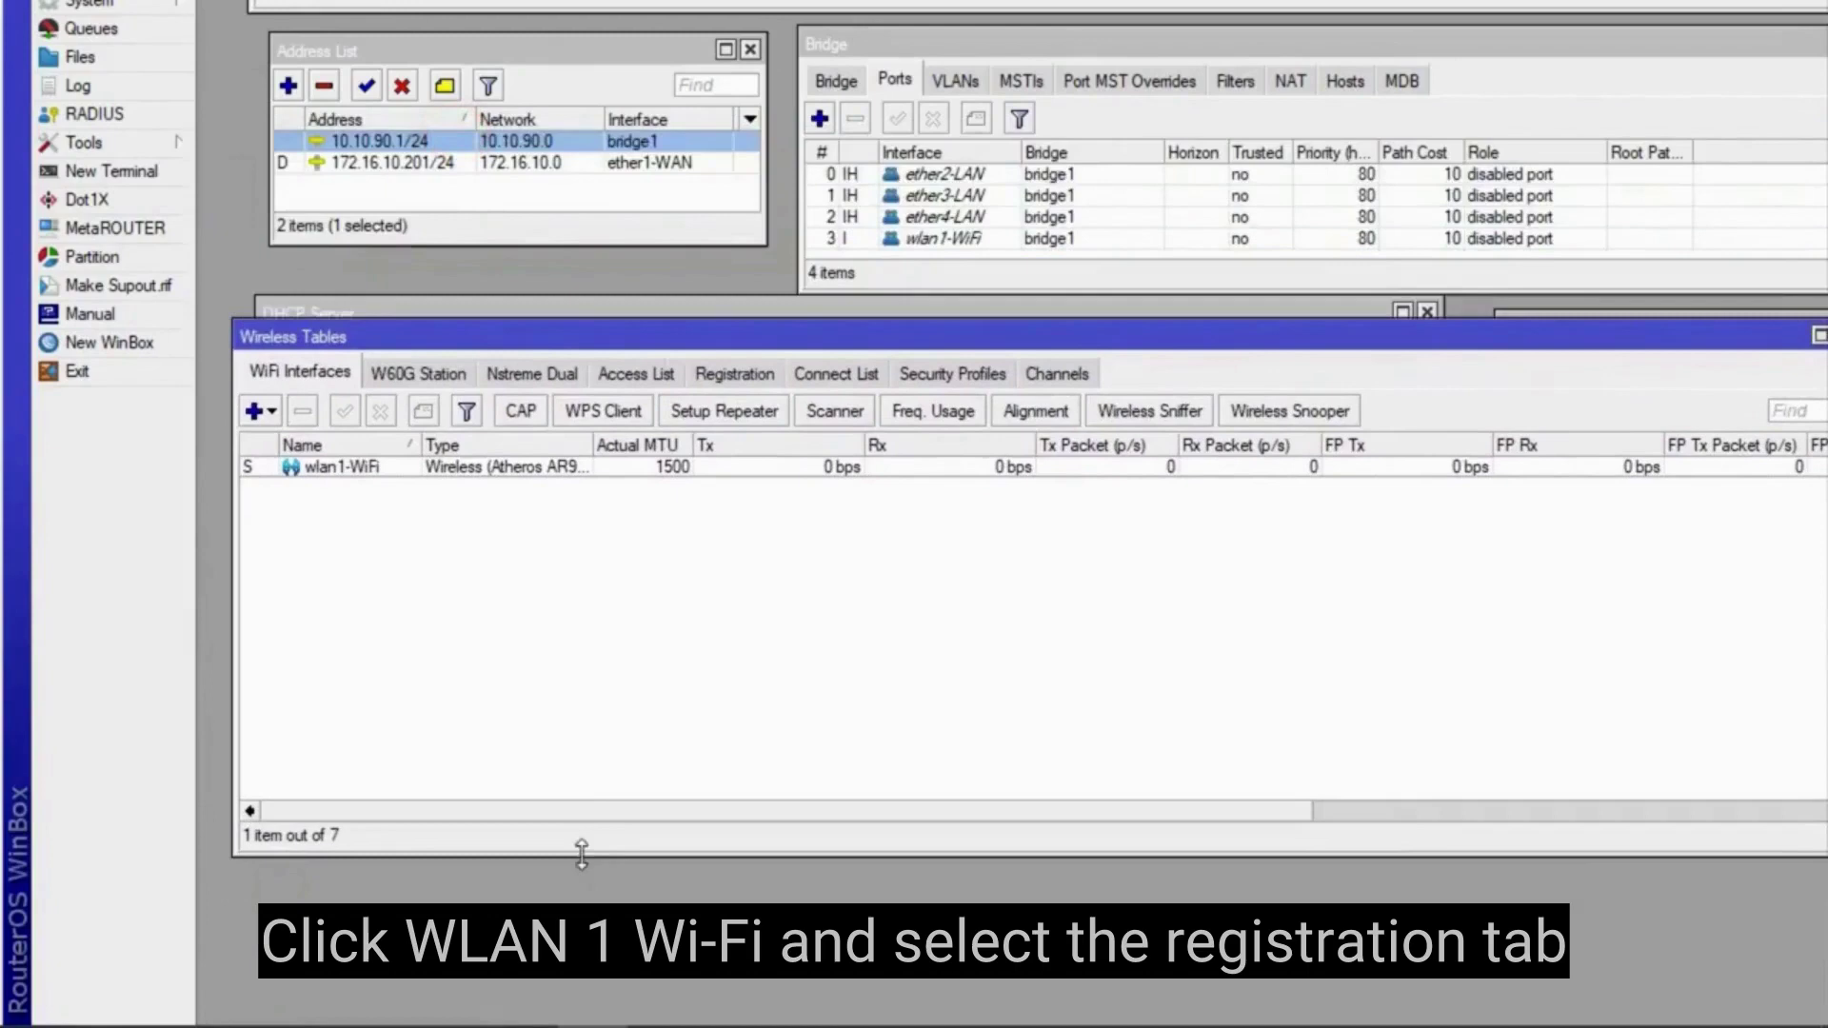
left_click_drag(573, 853, 576, 625)
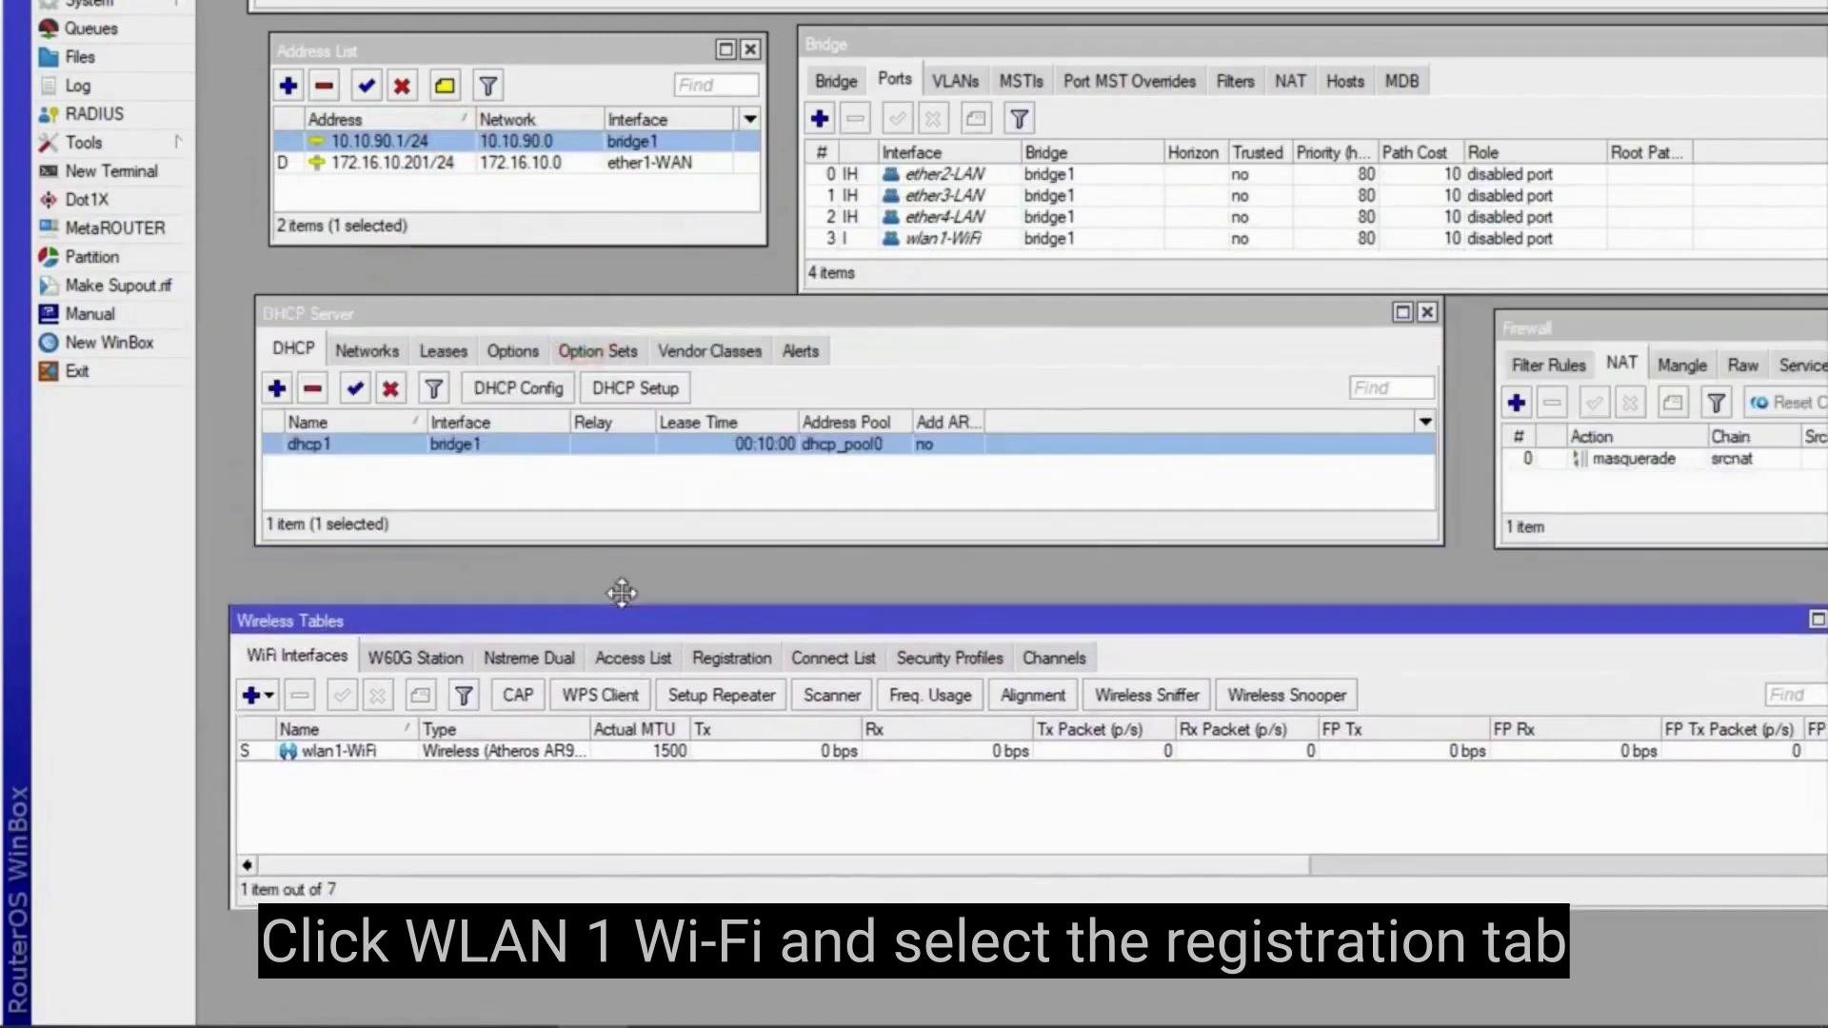
left_click_drag(586, 340, 624, 594)
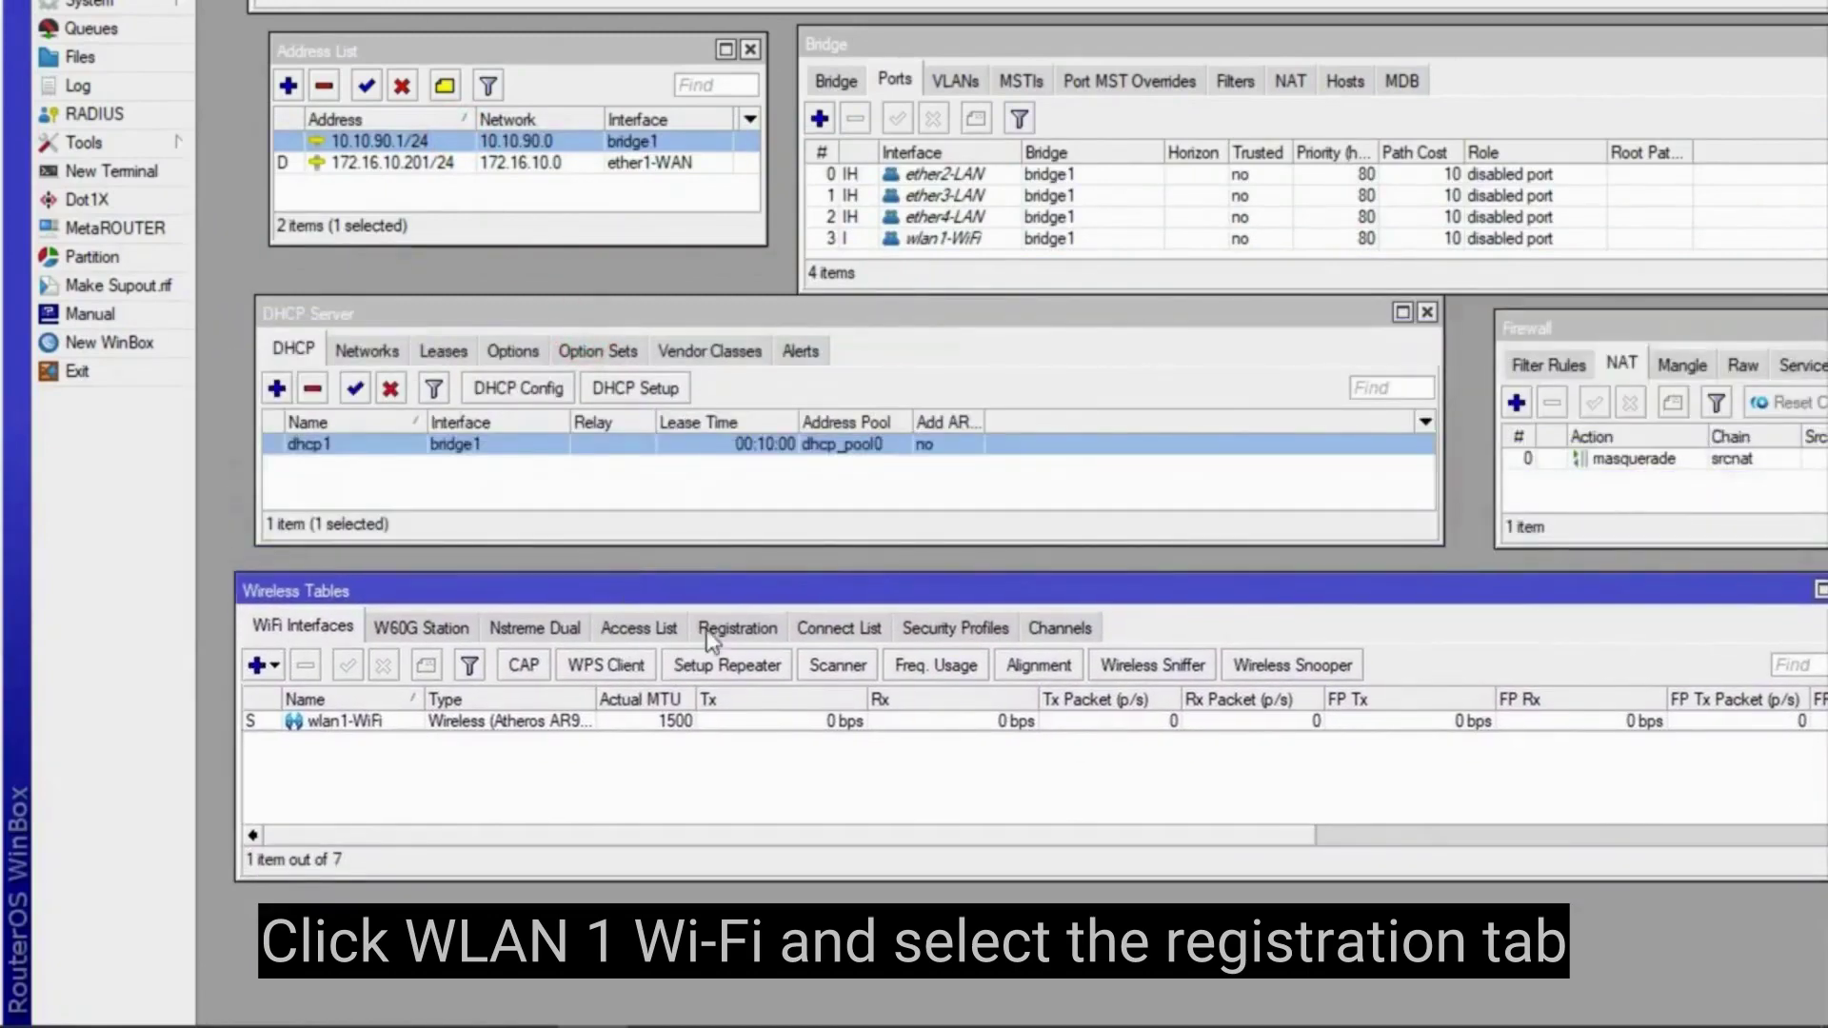
left_click(736, 628)
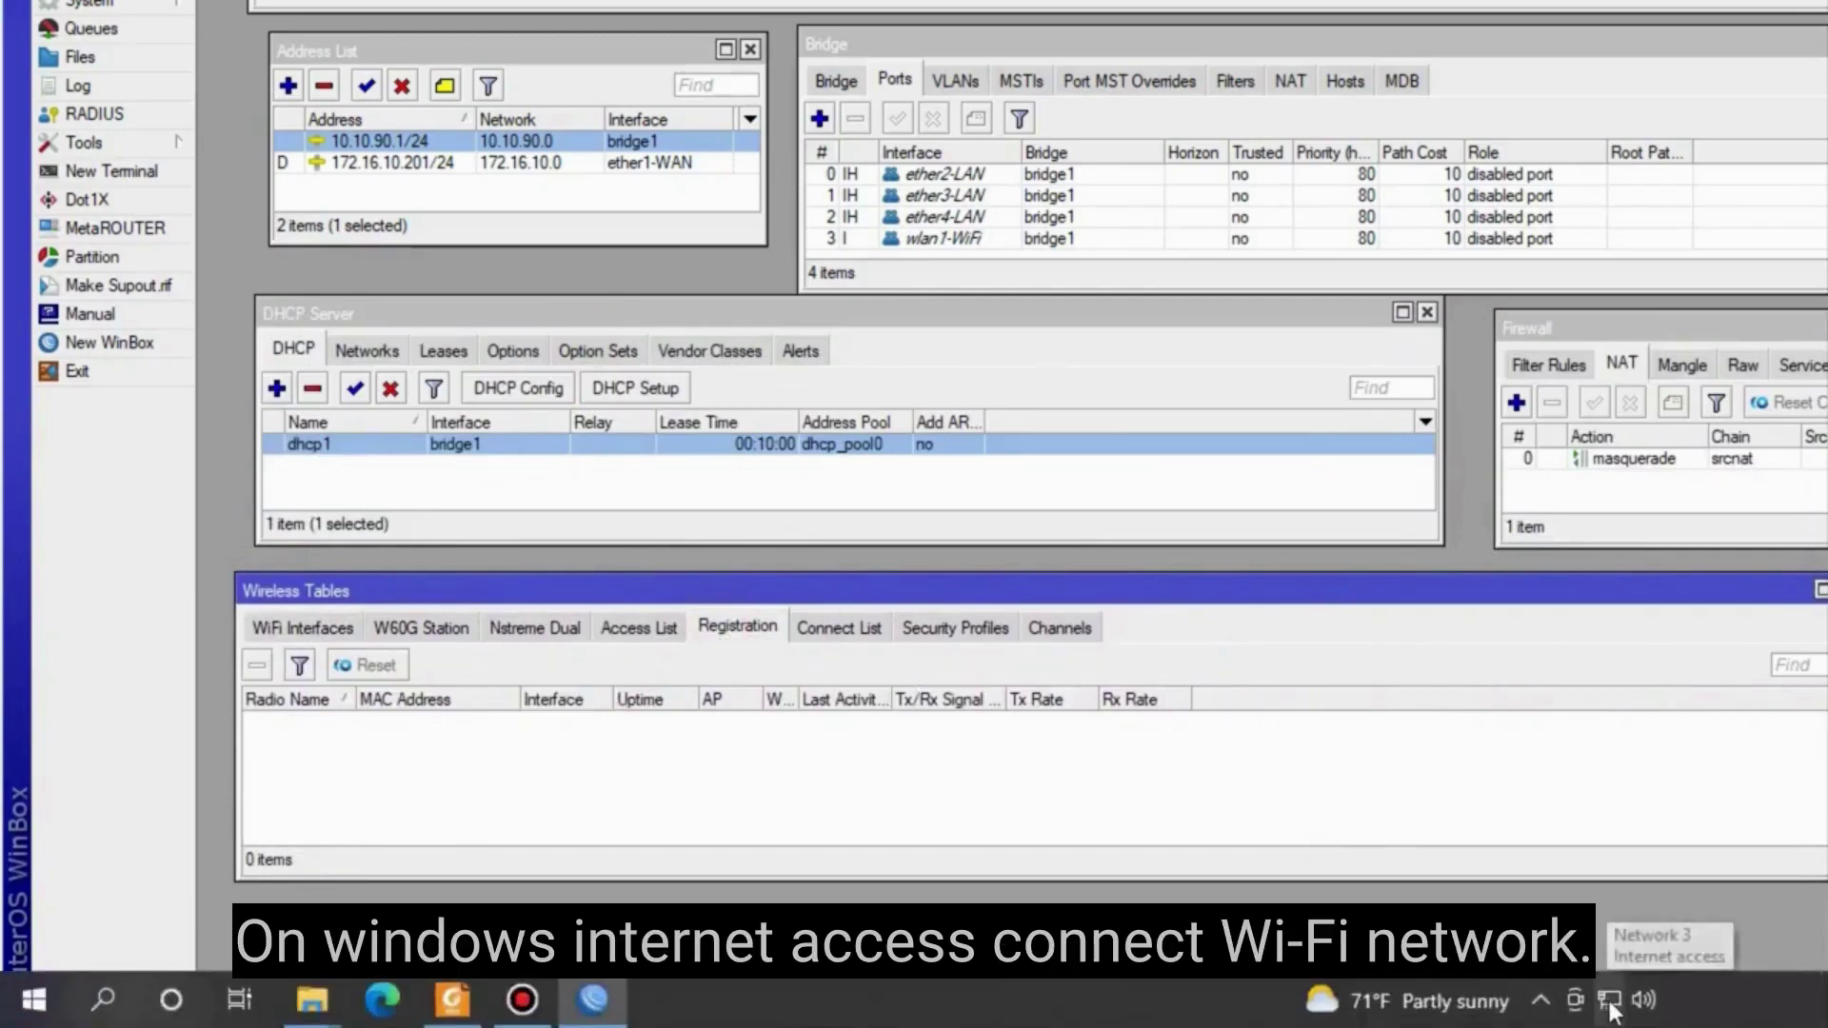
Connect the Windows PC to the MikroTik_SSID_Name Wi-Fi network
left_click(1610, 1002)
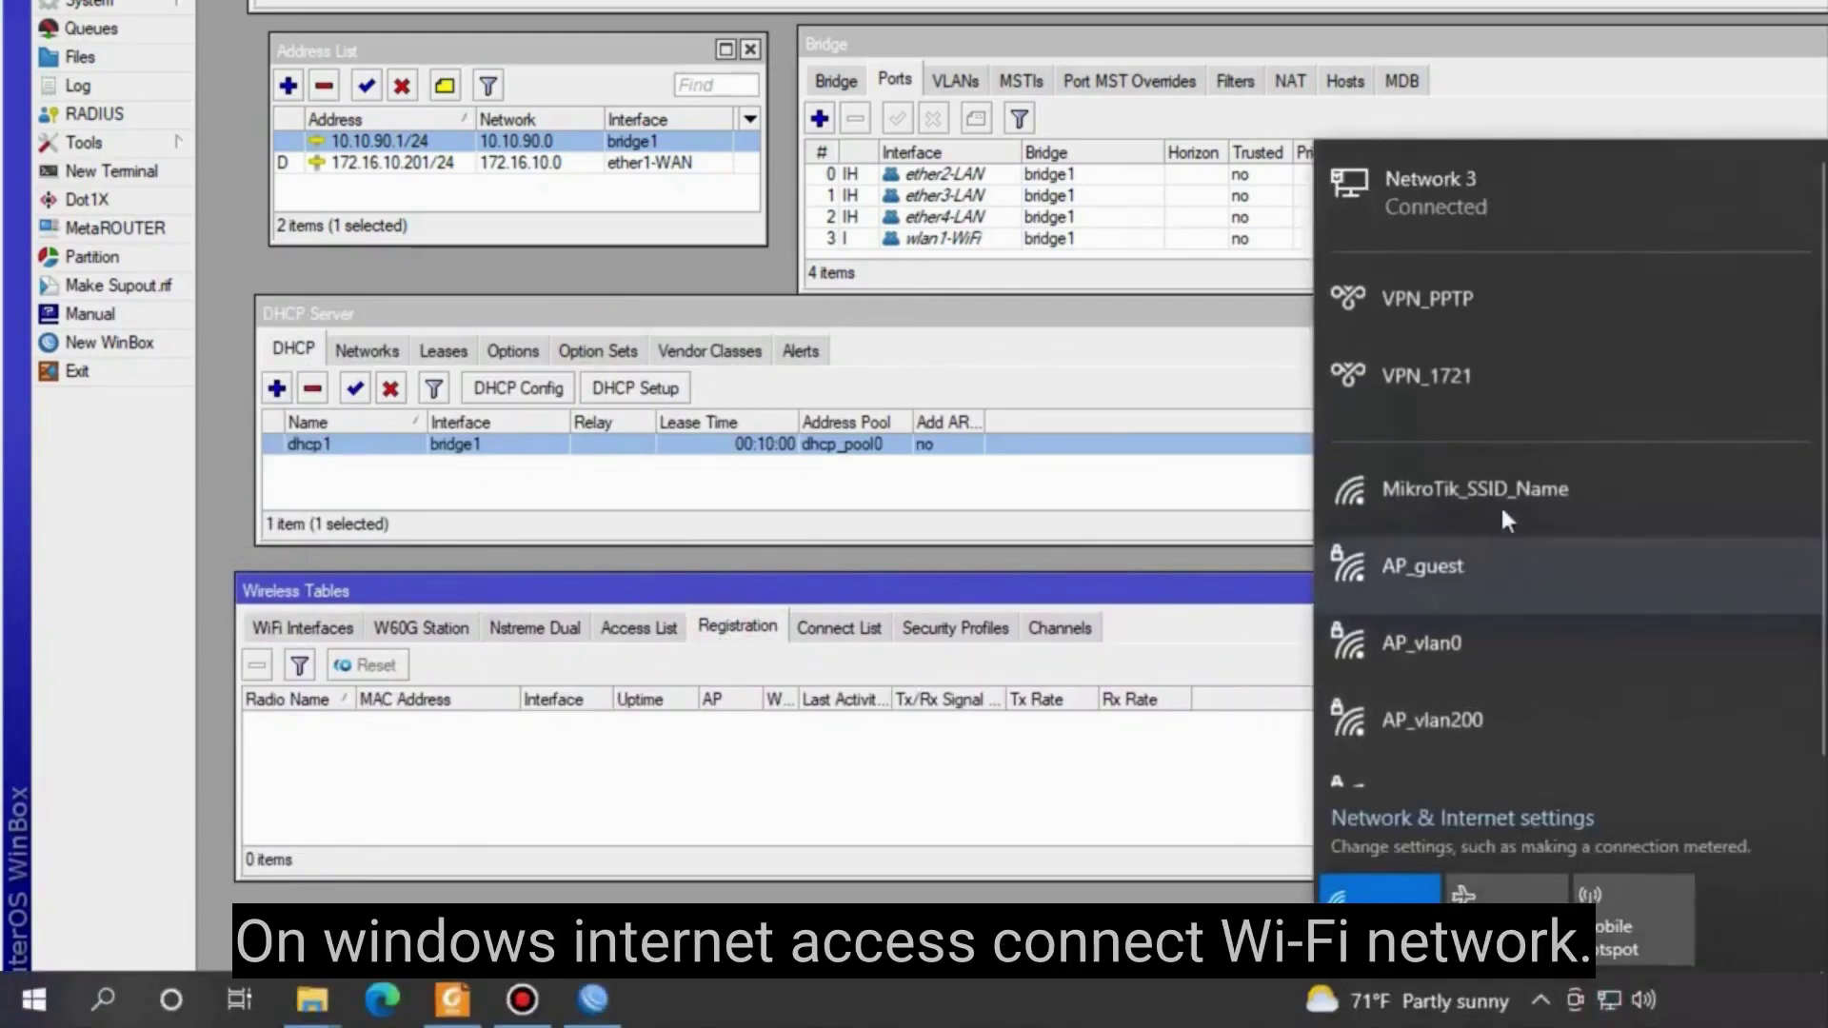
left_click(1507, 493)
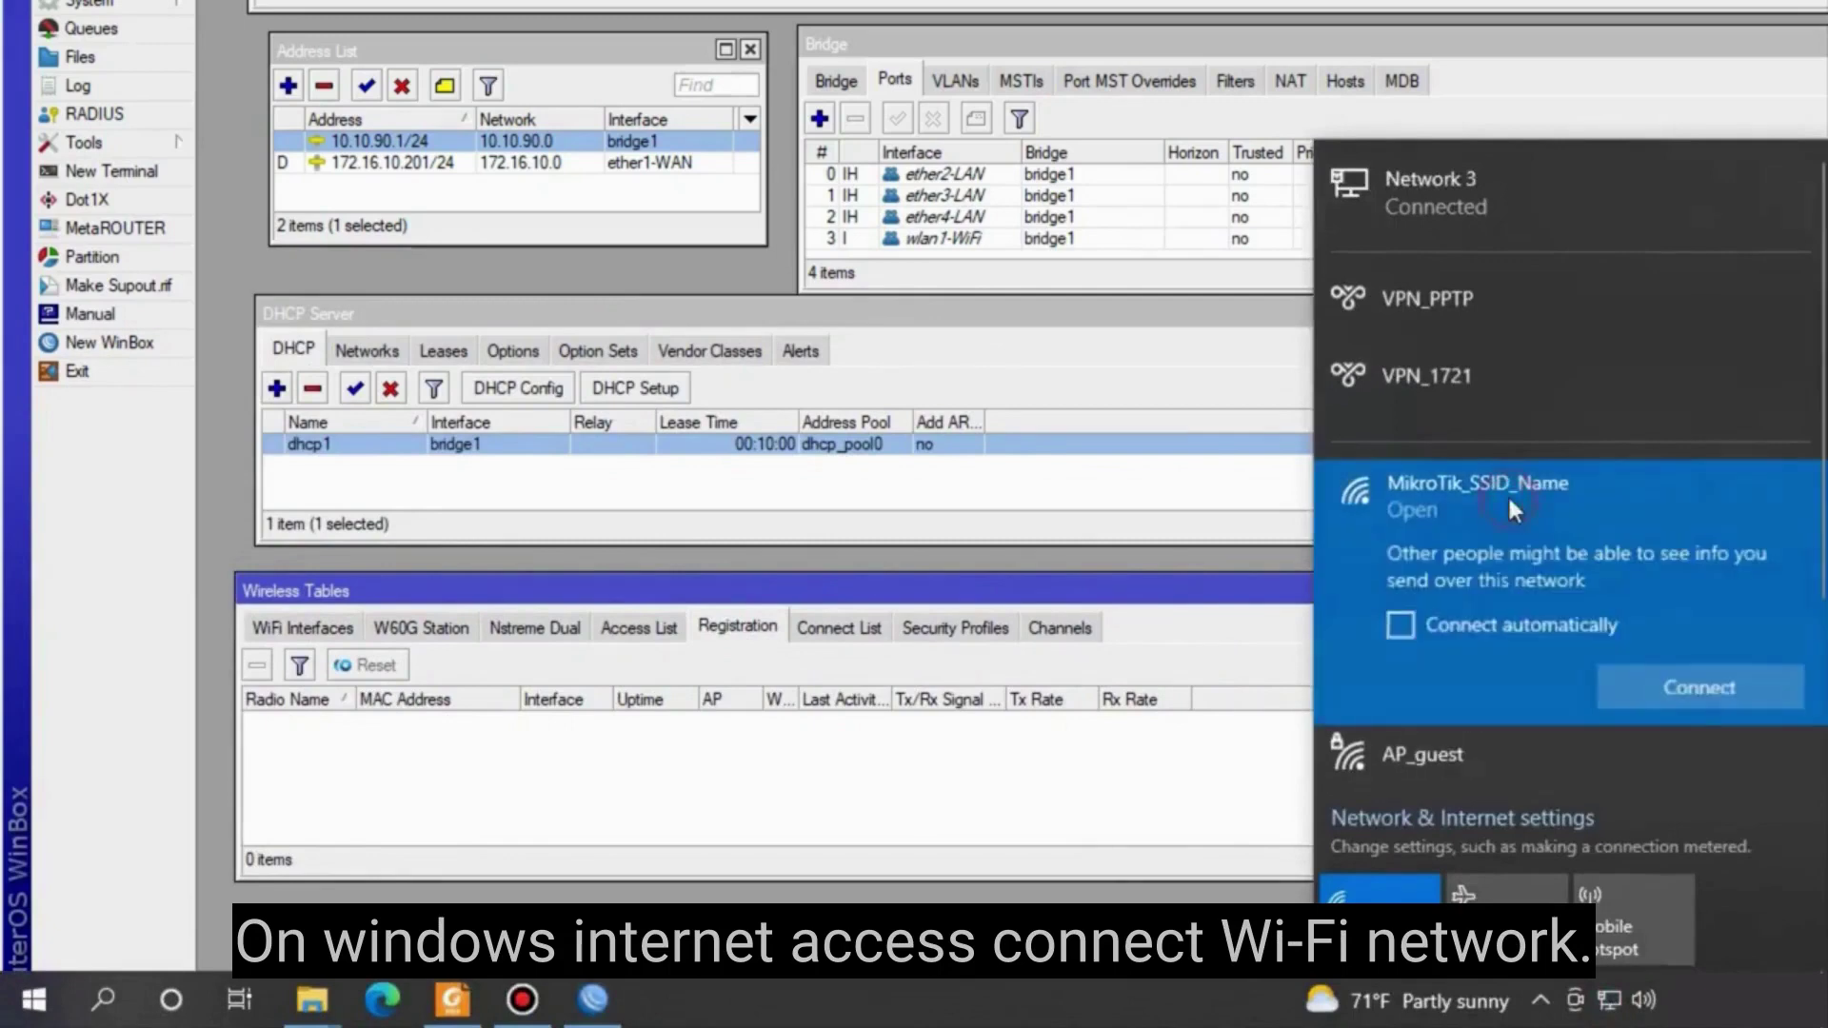
left_click(1682, 702)
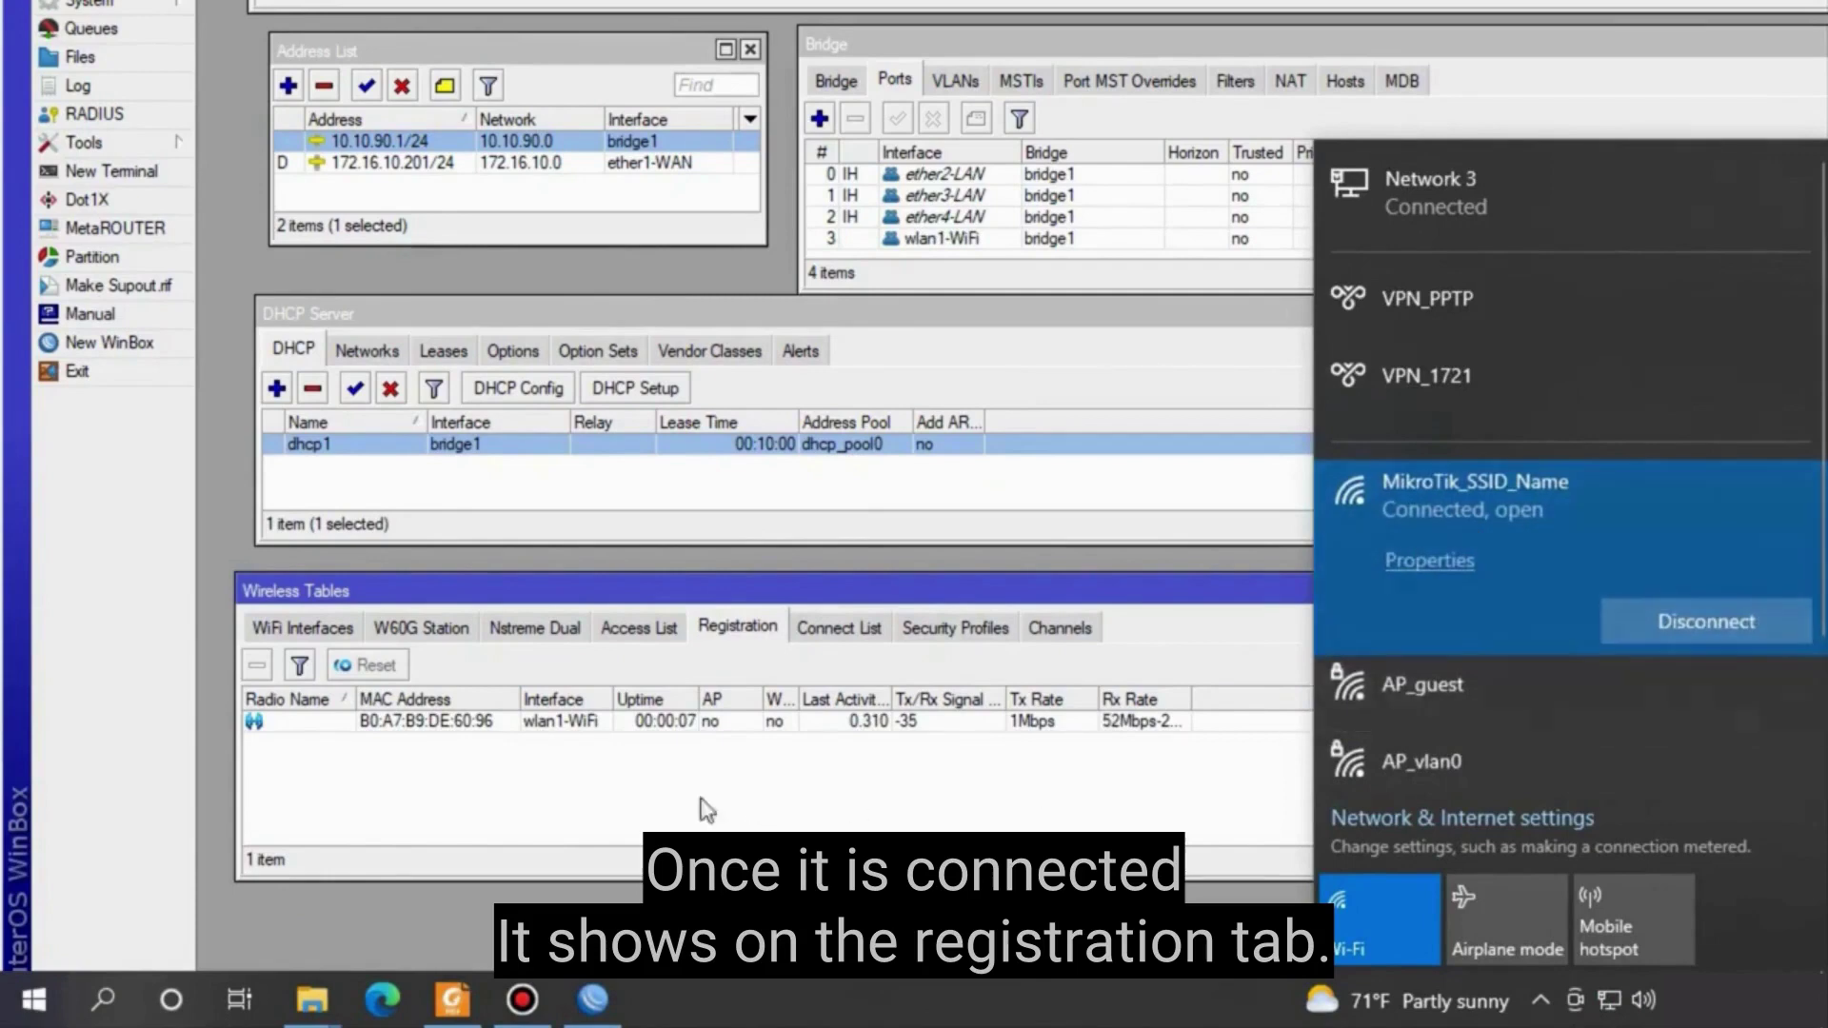
left_click(465, 732)
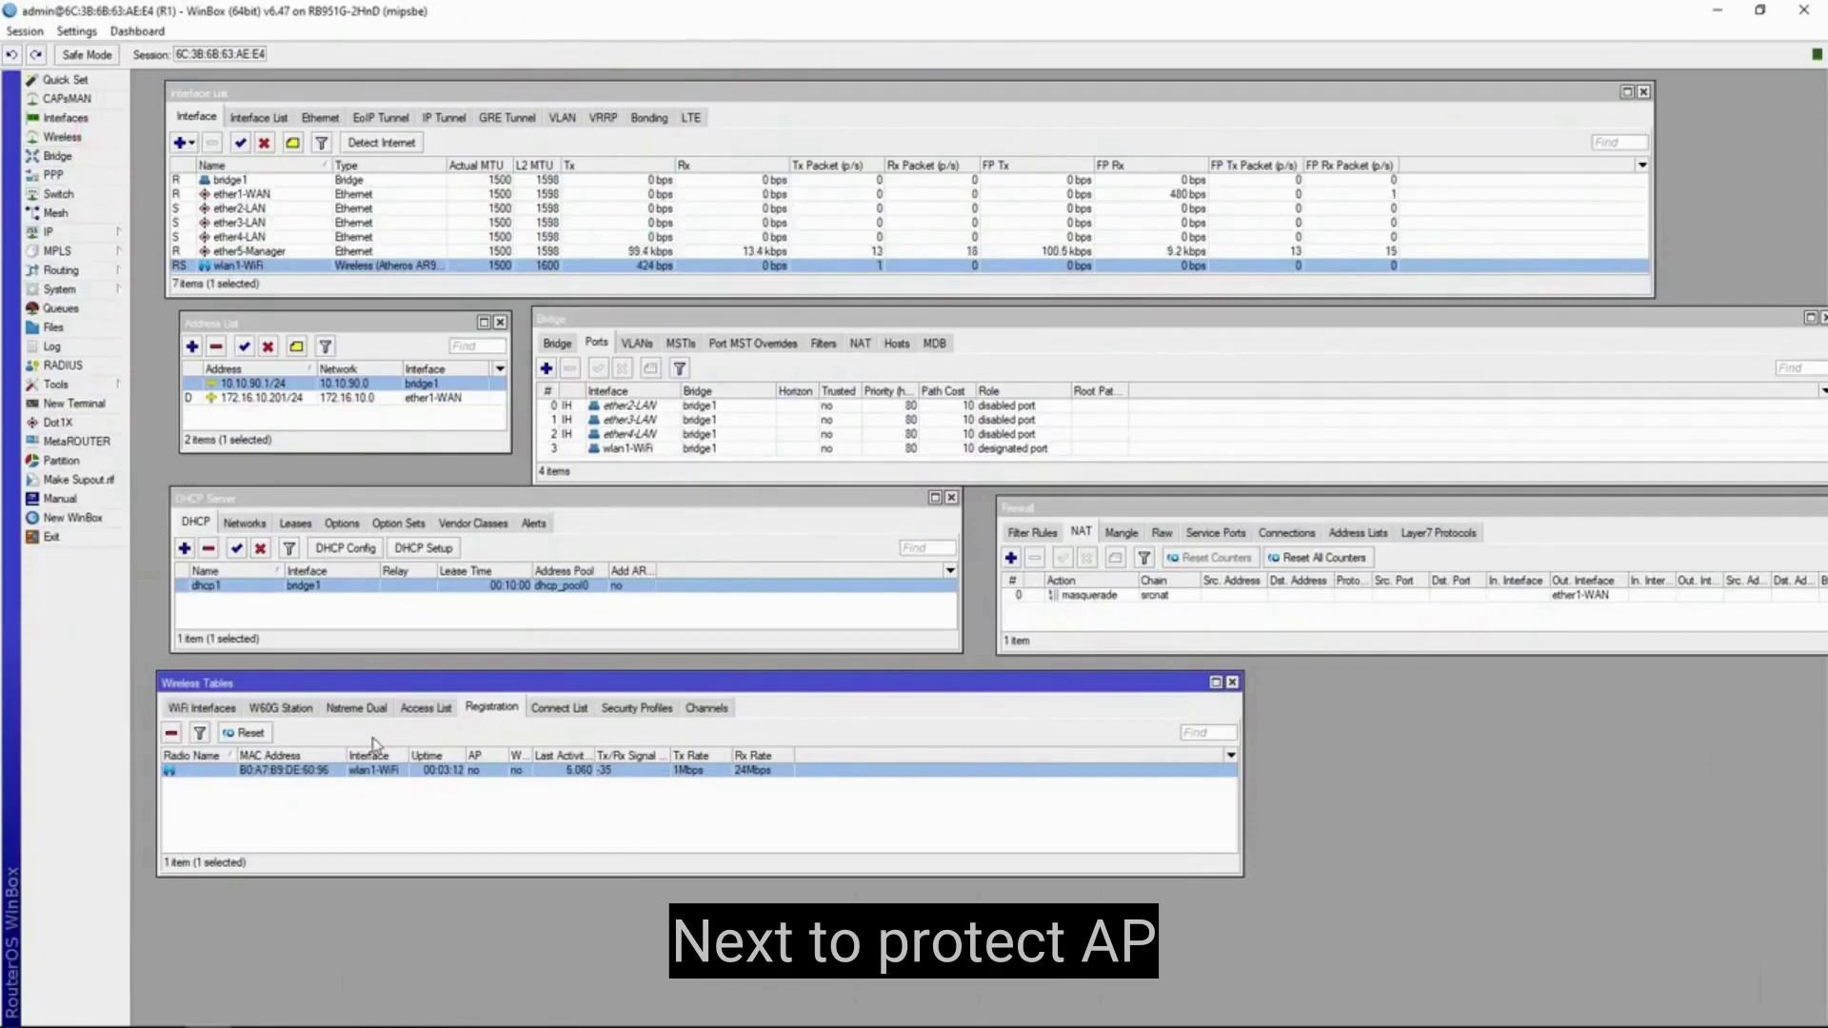
left_click(633, 710)
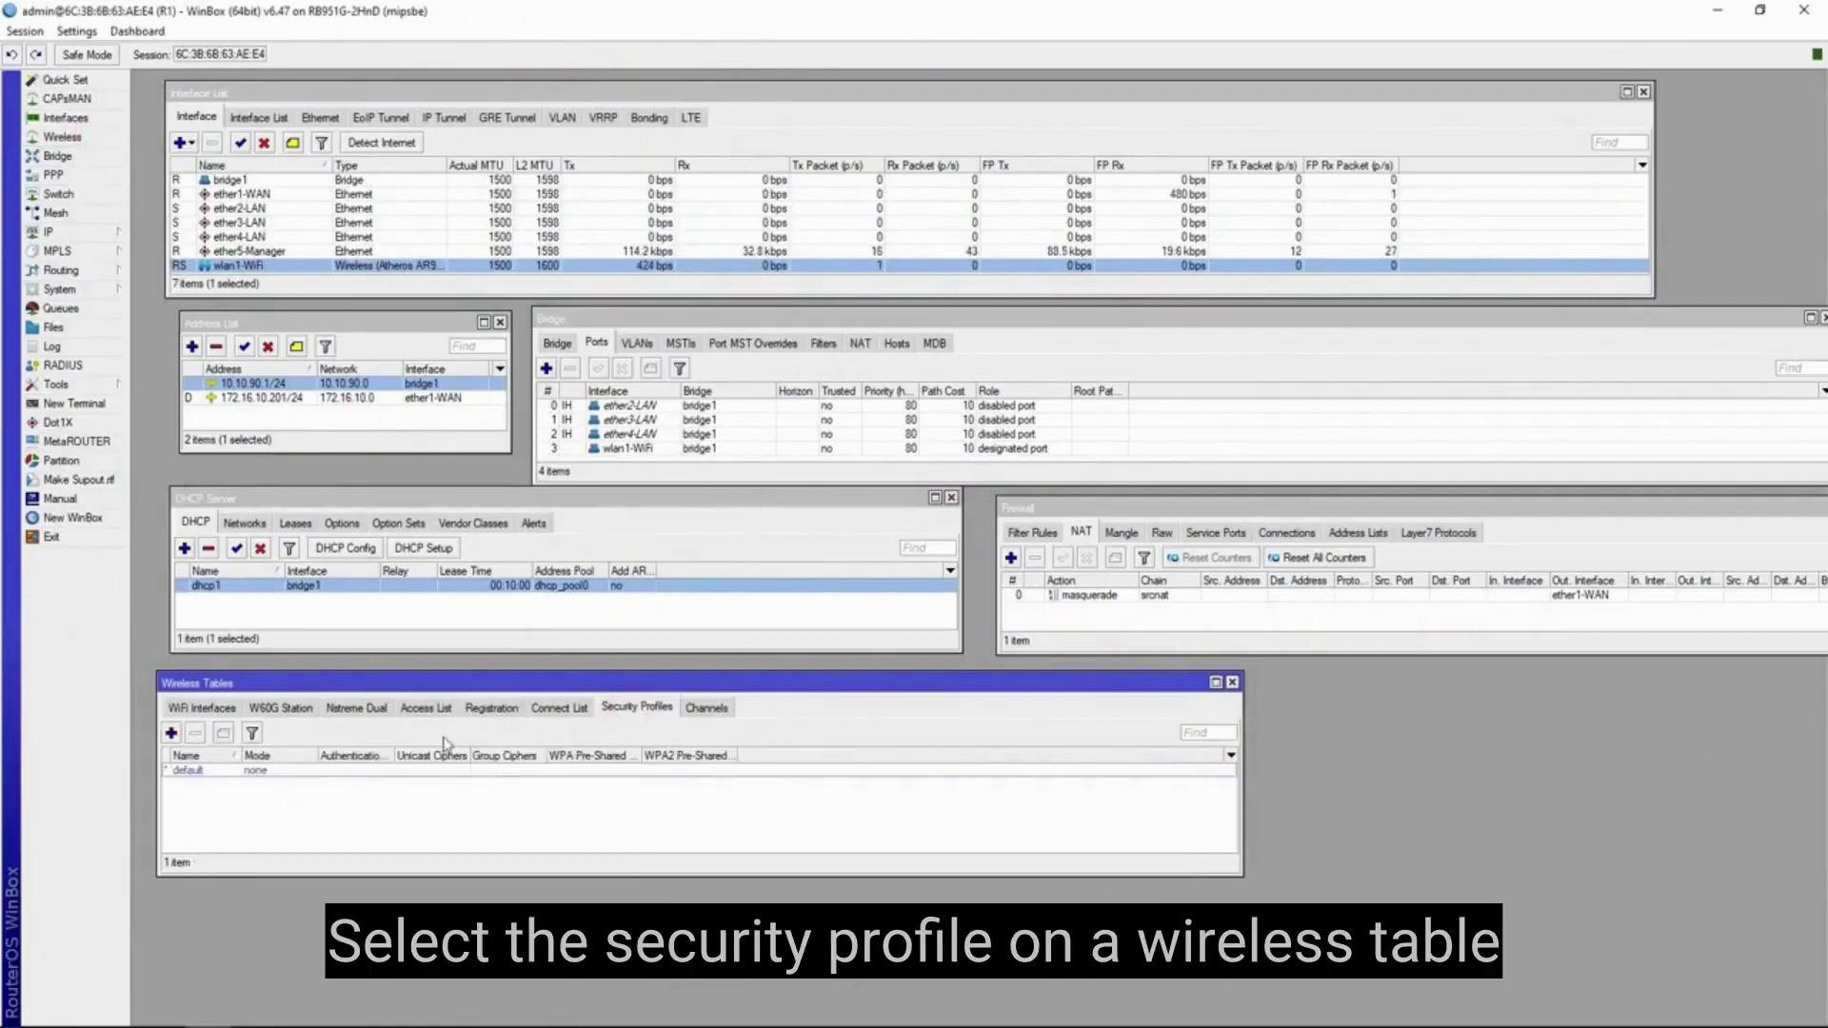
left_click(170, 732)
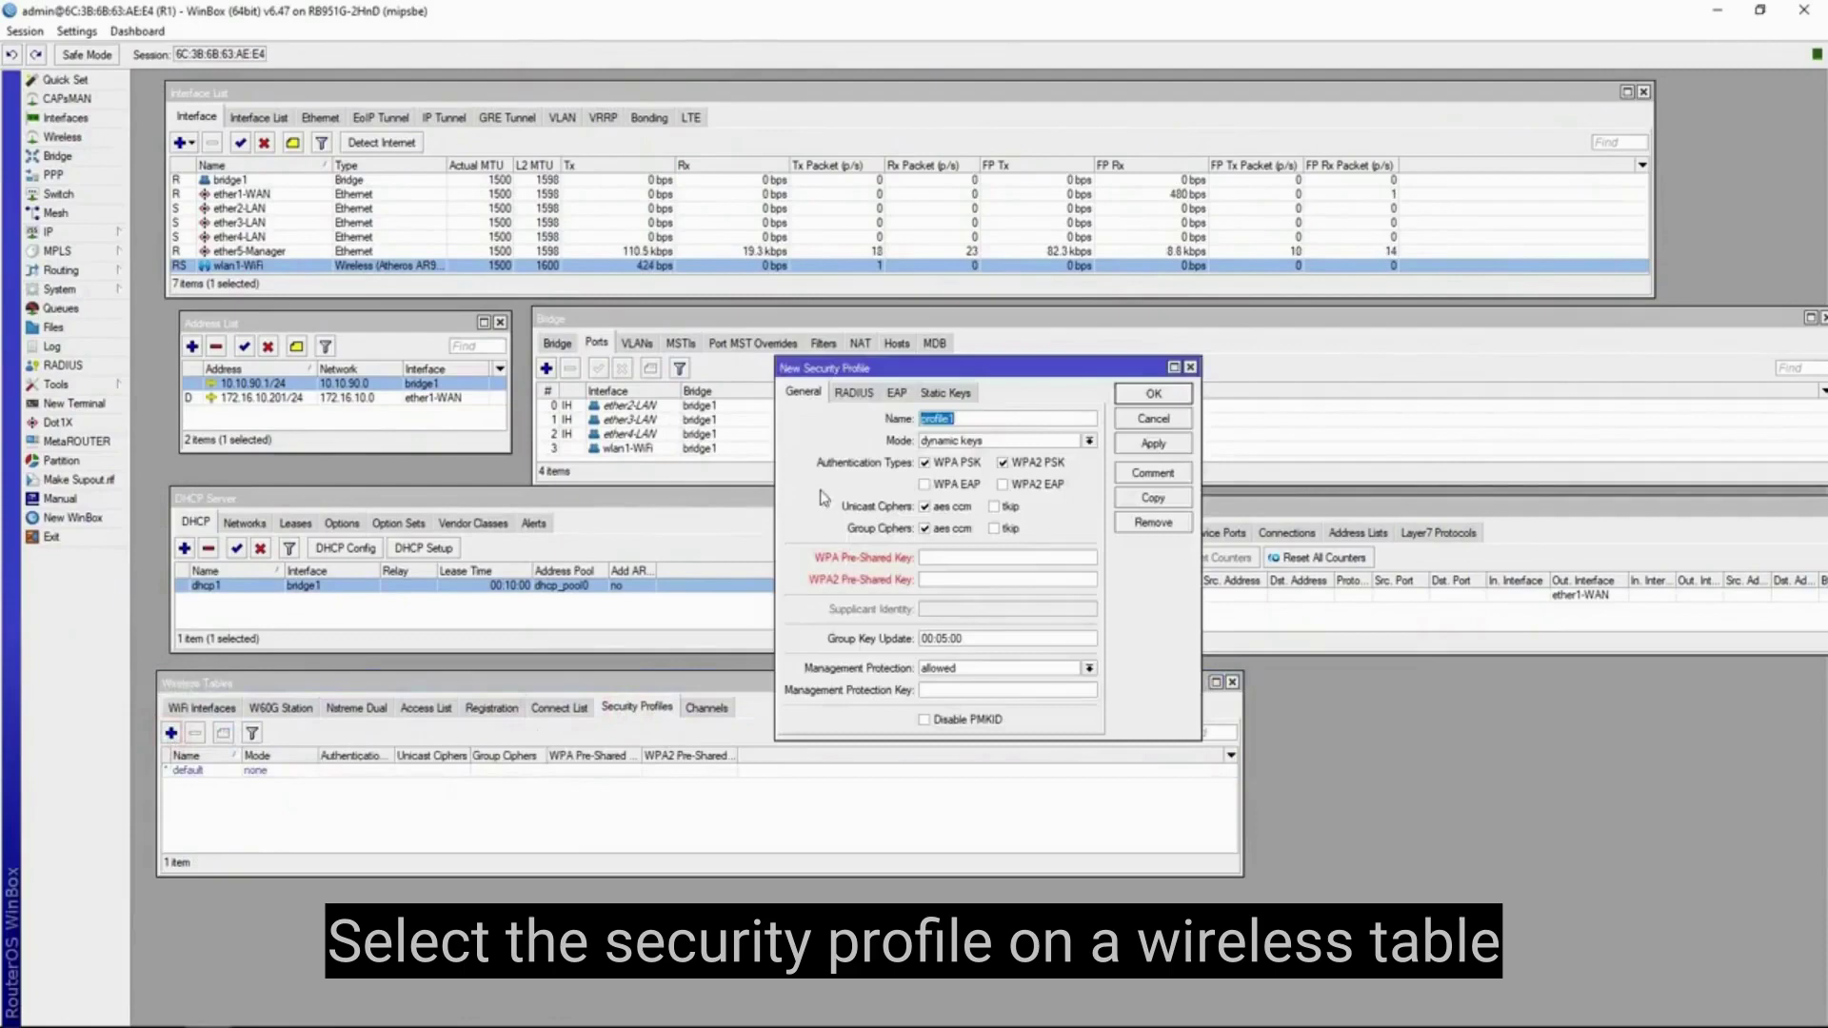
left_click(963, 418)
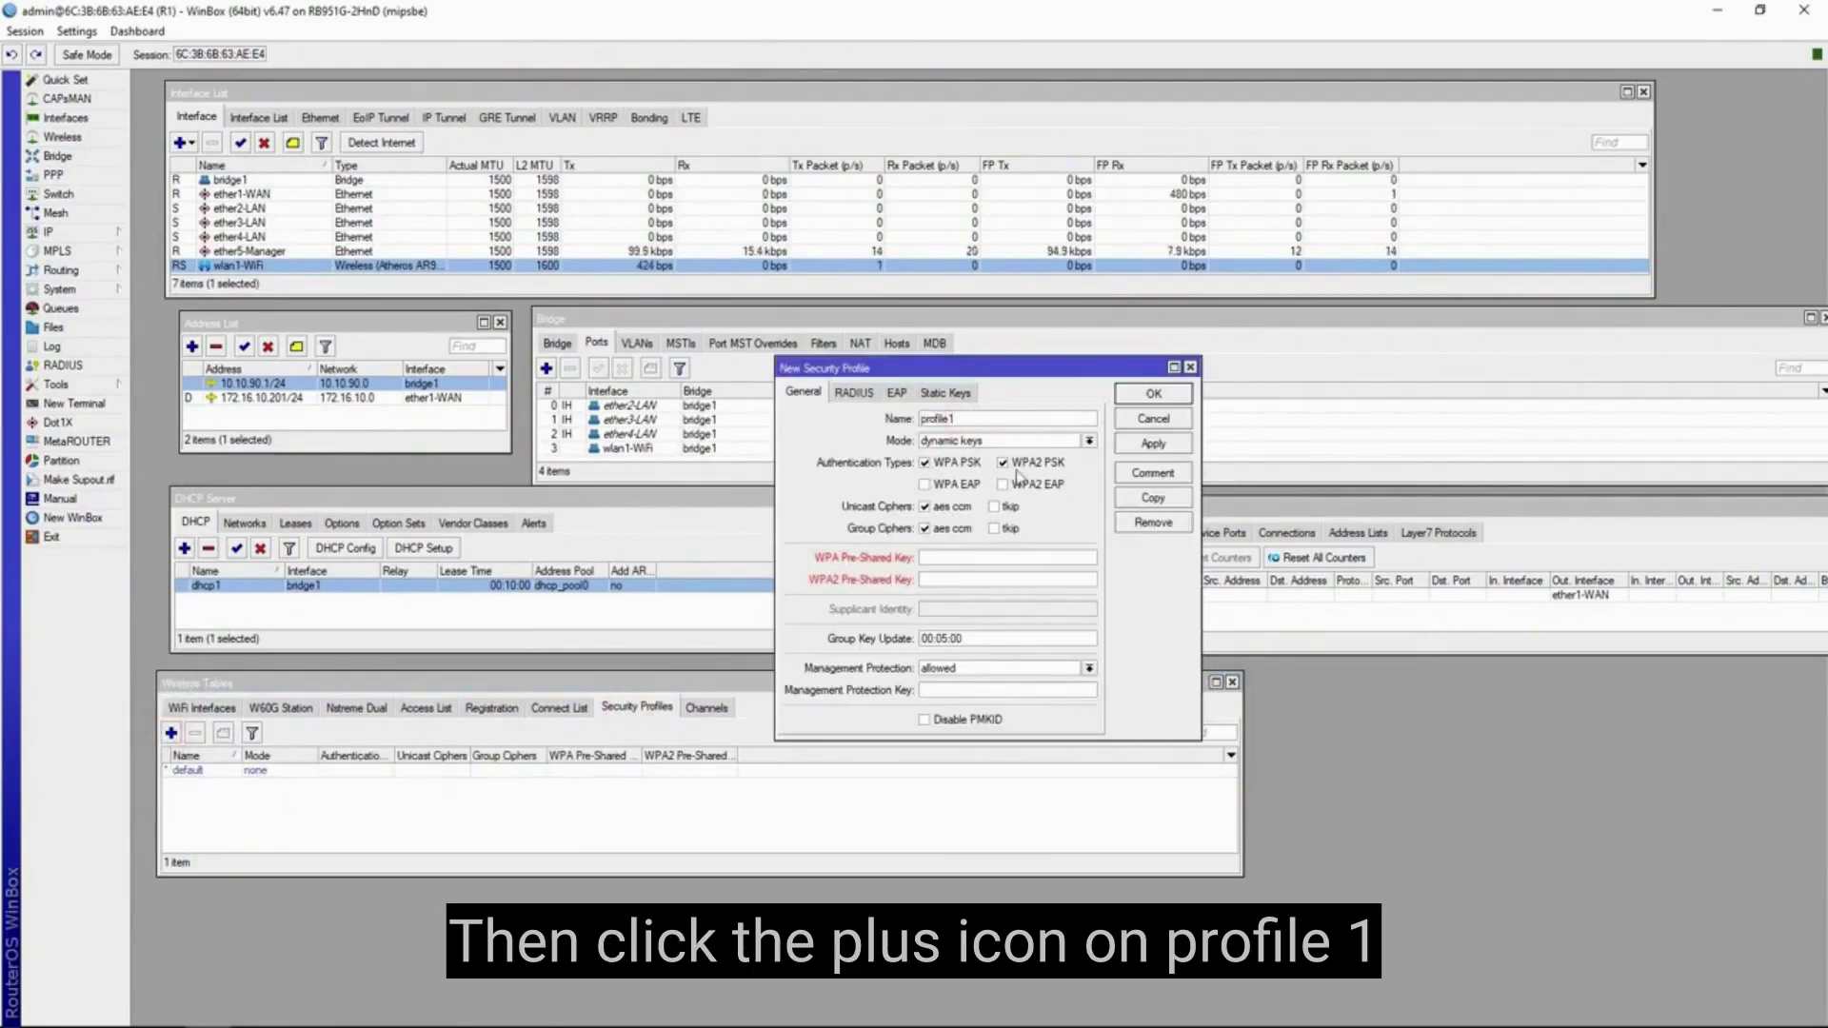
left_click(944, 558)
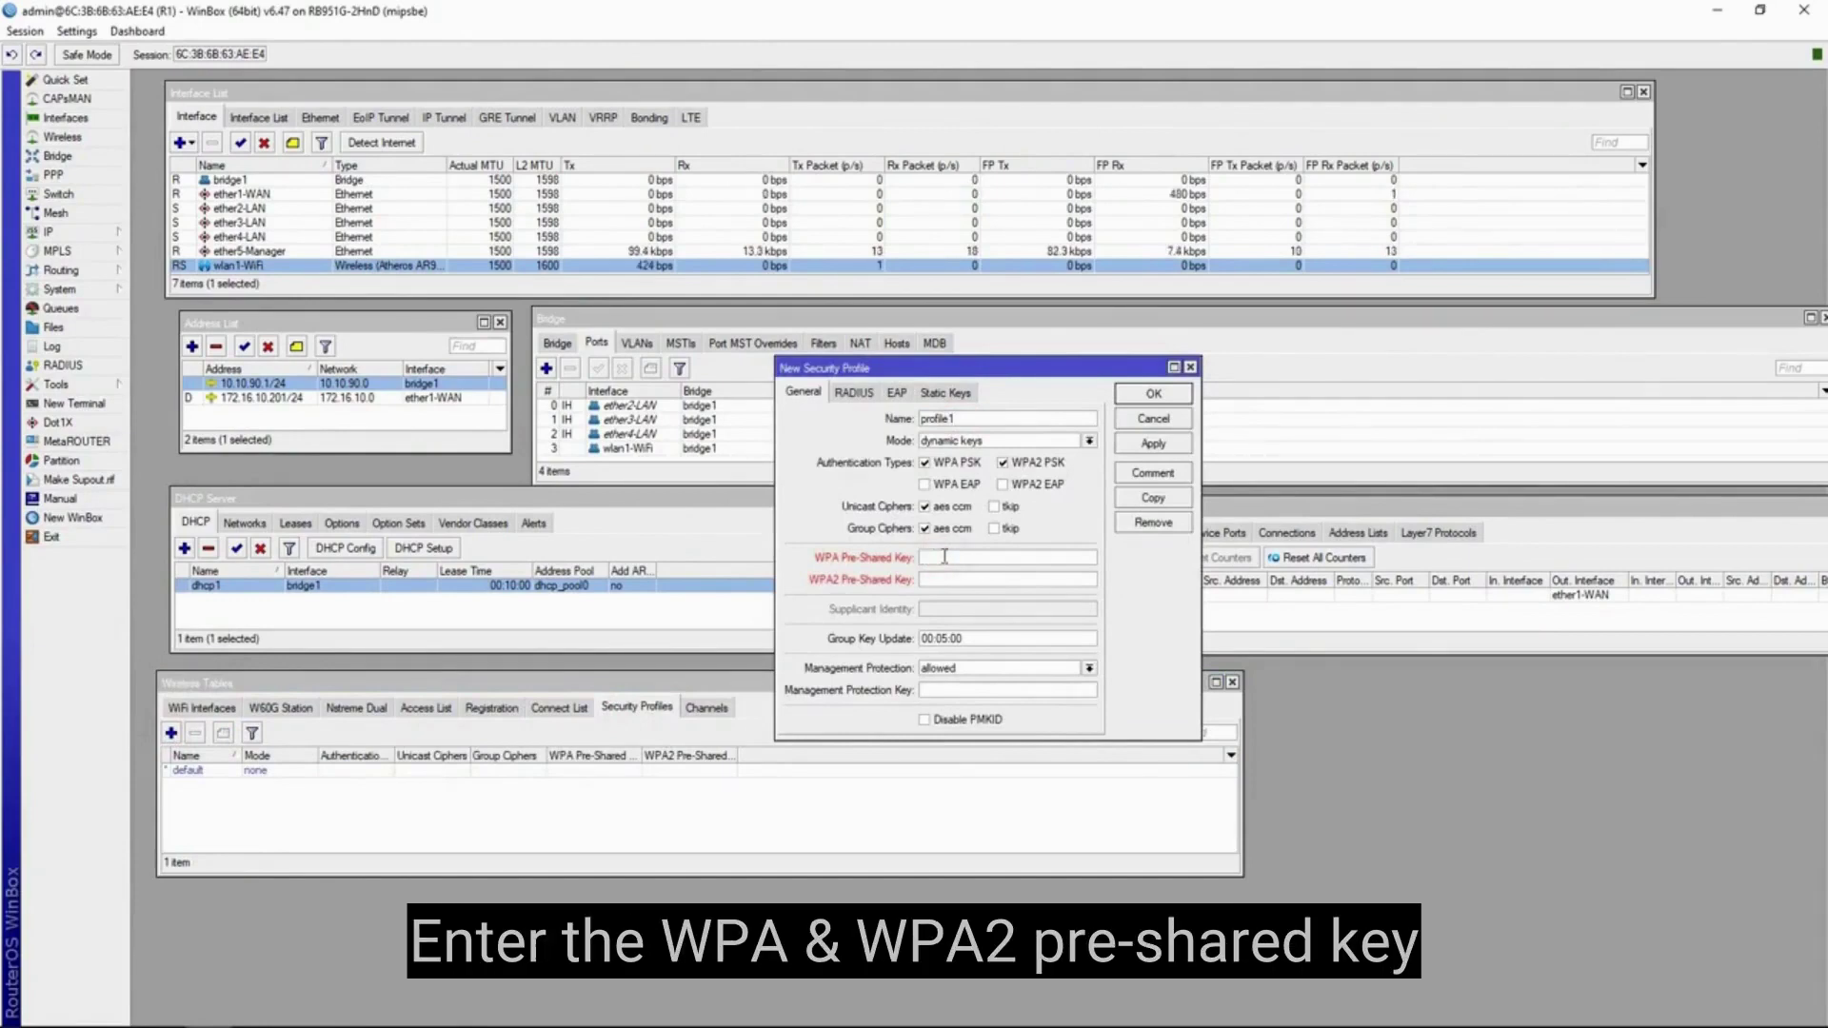
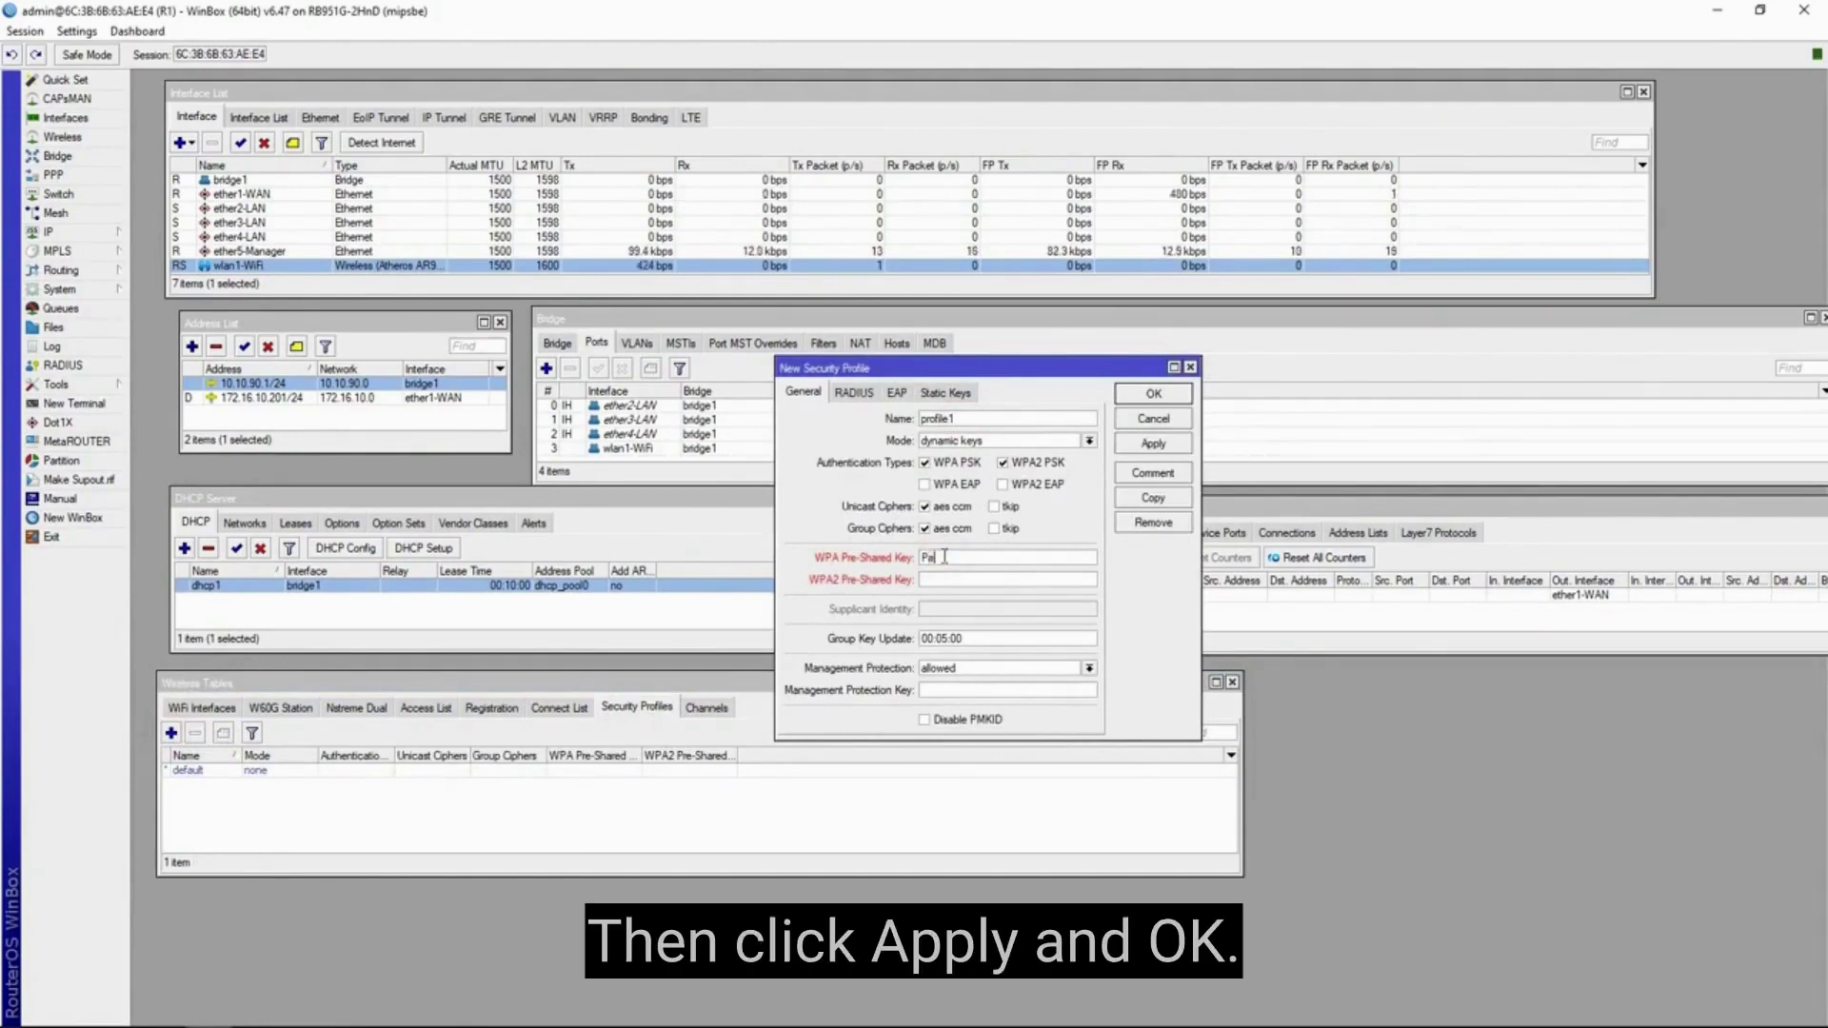
key("Tab")
left_click(1136, 447)
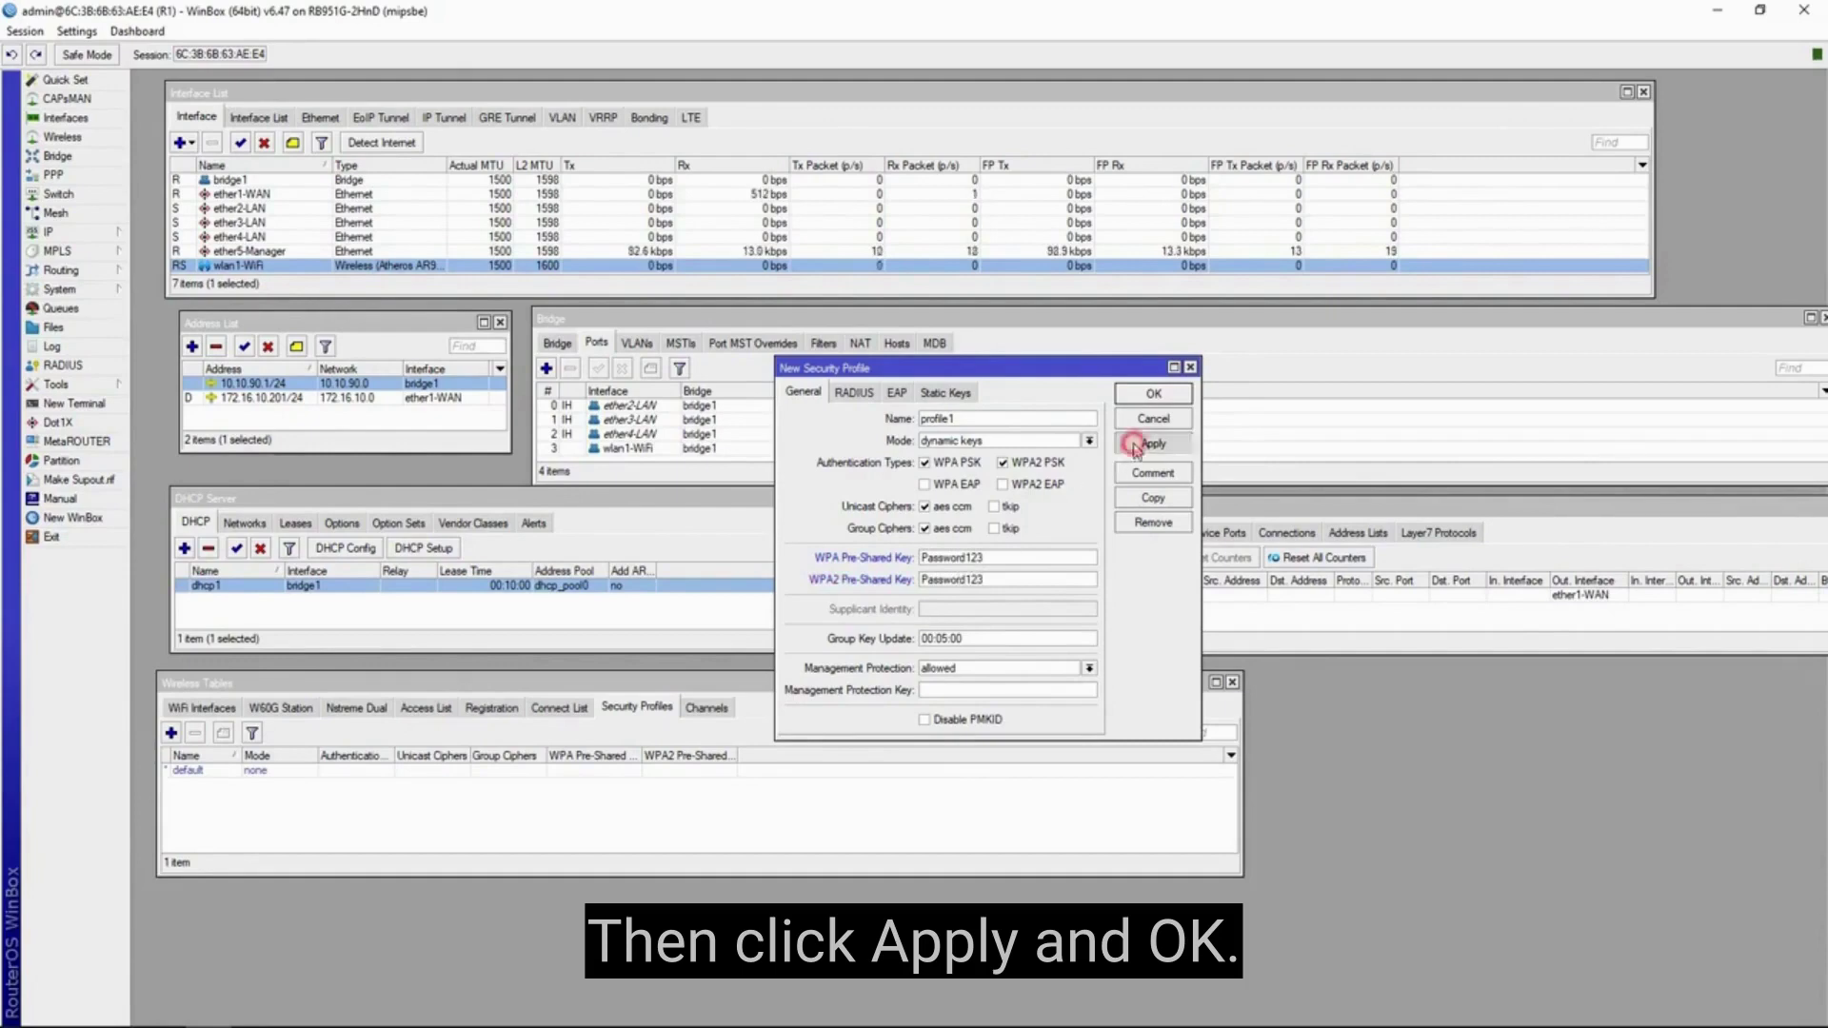
left_click(1150, 396)
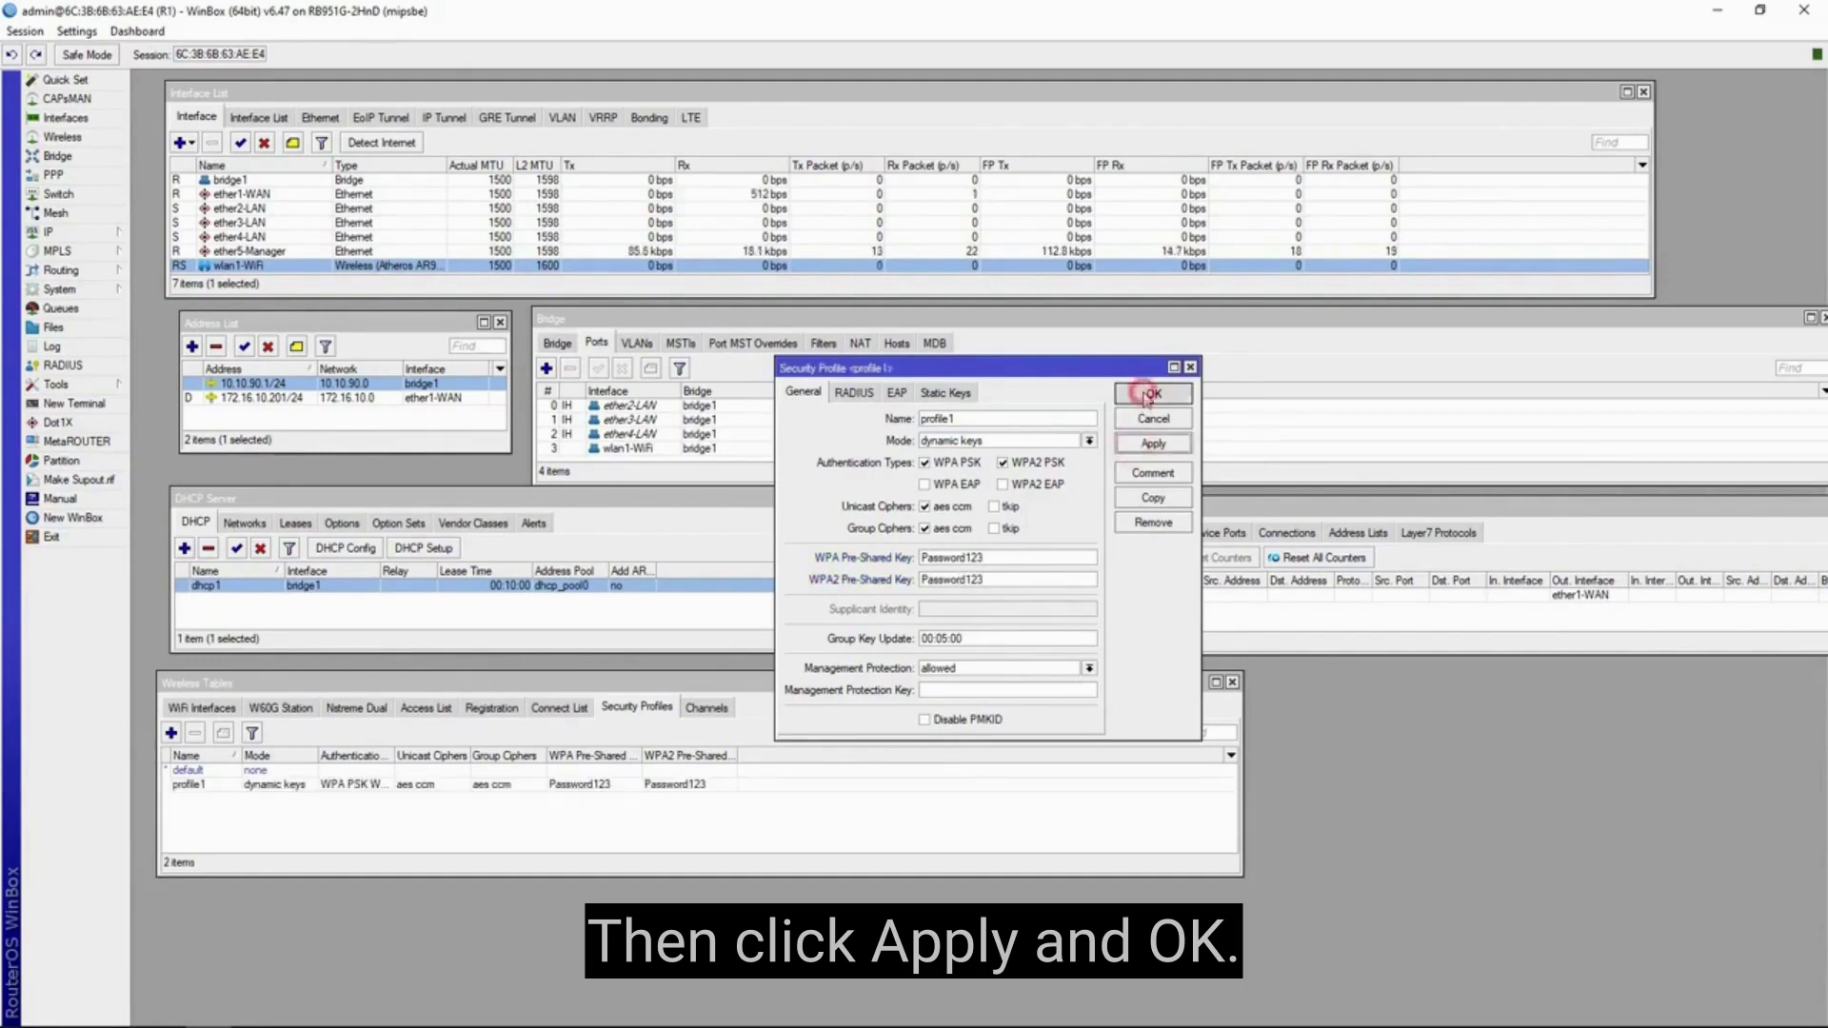
Choose profile1 as the security profile in wlan1-WiFi's wireless settings
left_click(584, 785)
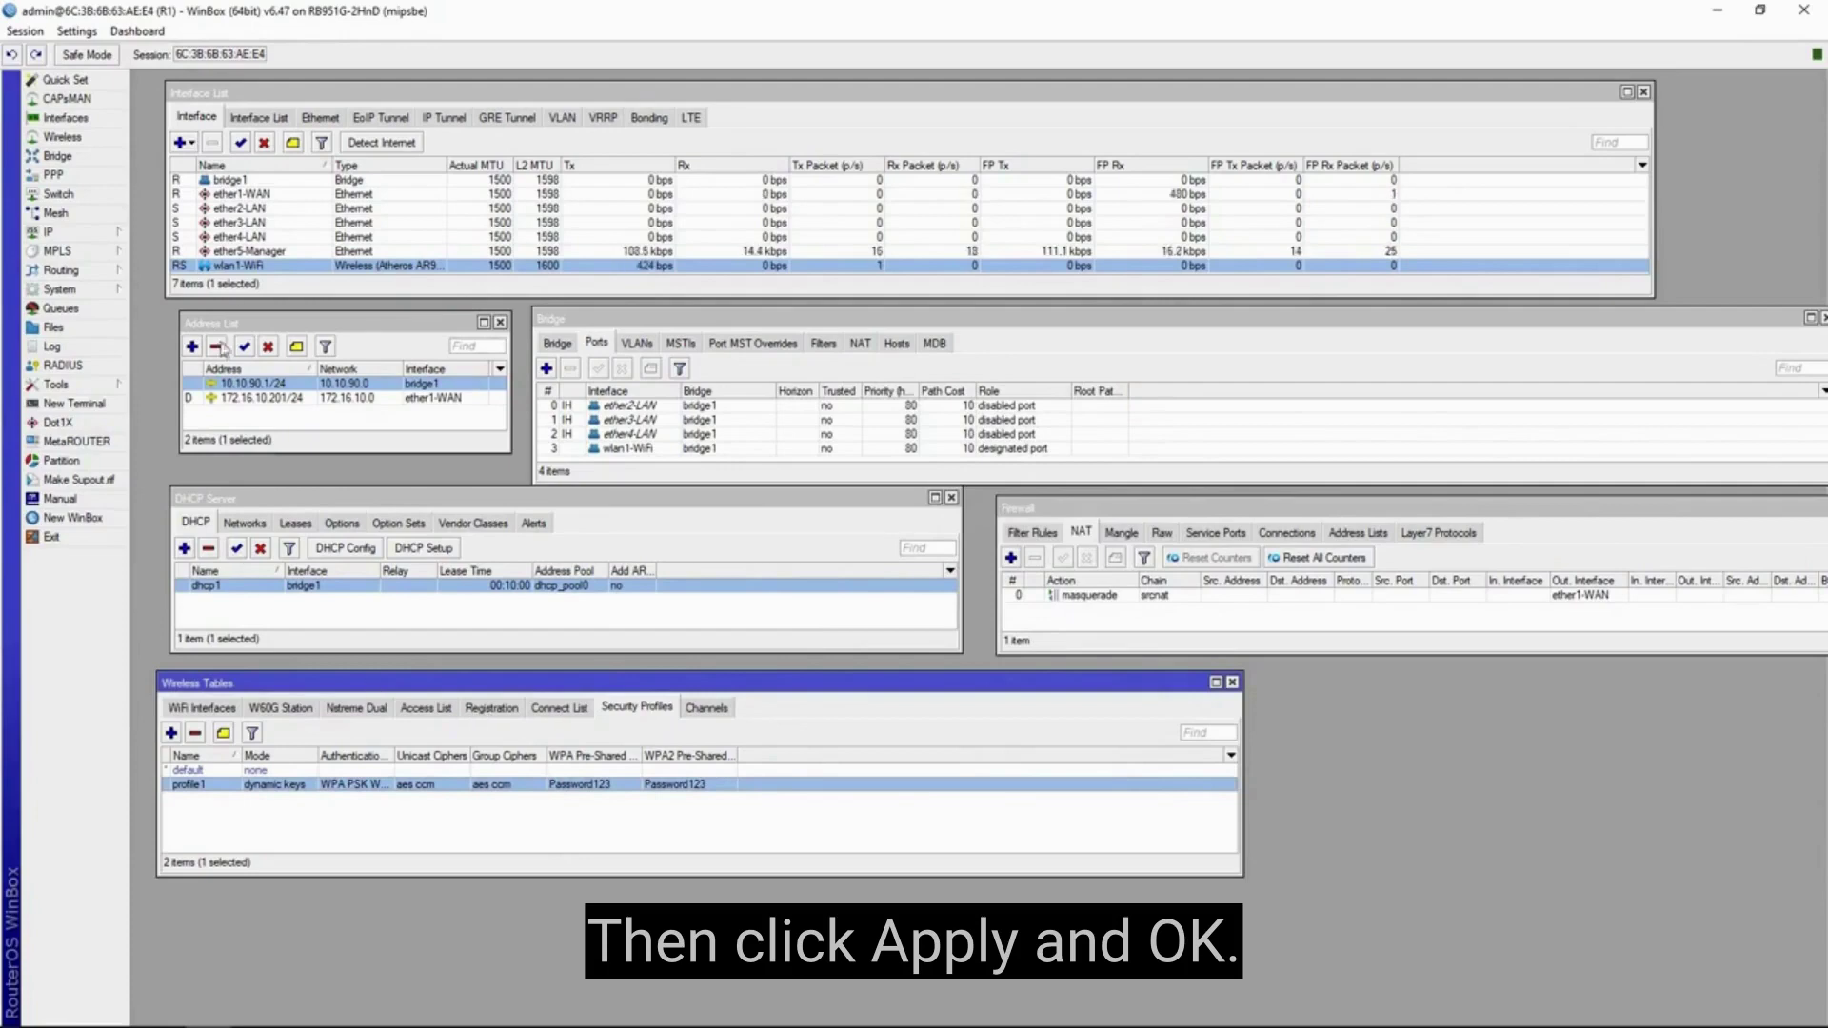
double_click(257, 267)
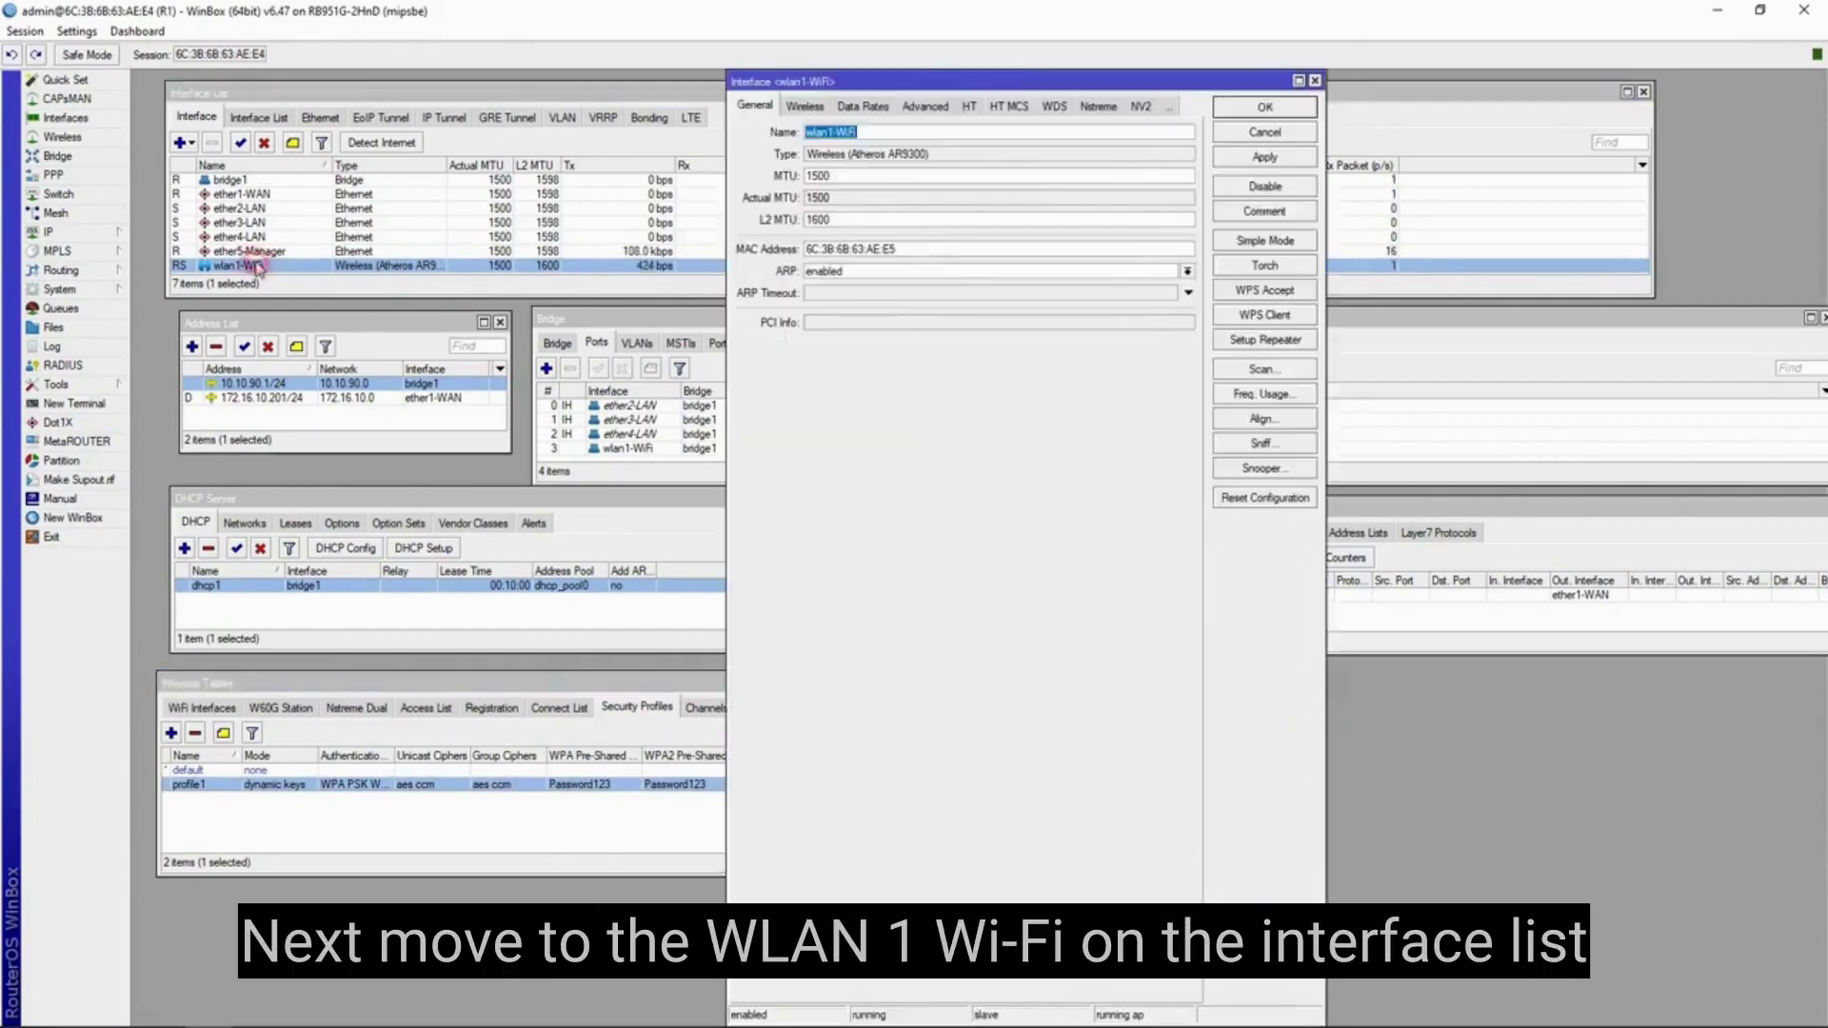
left_click(805, 110)
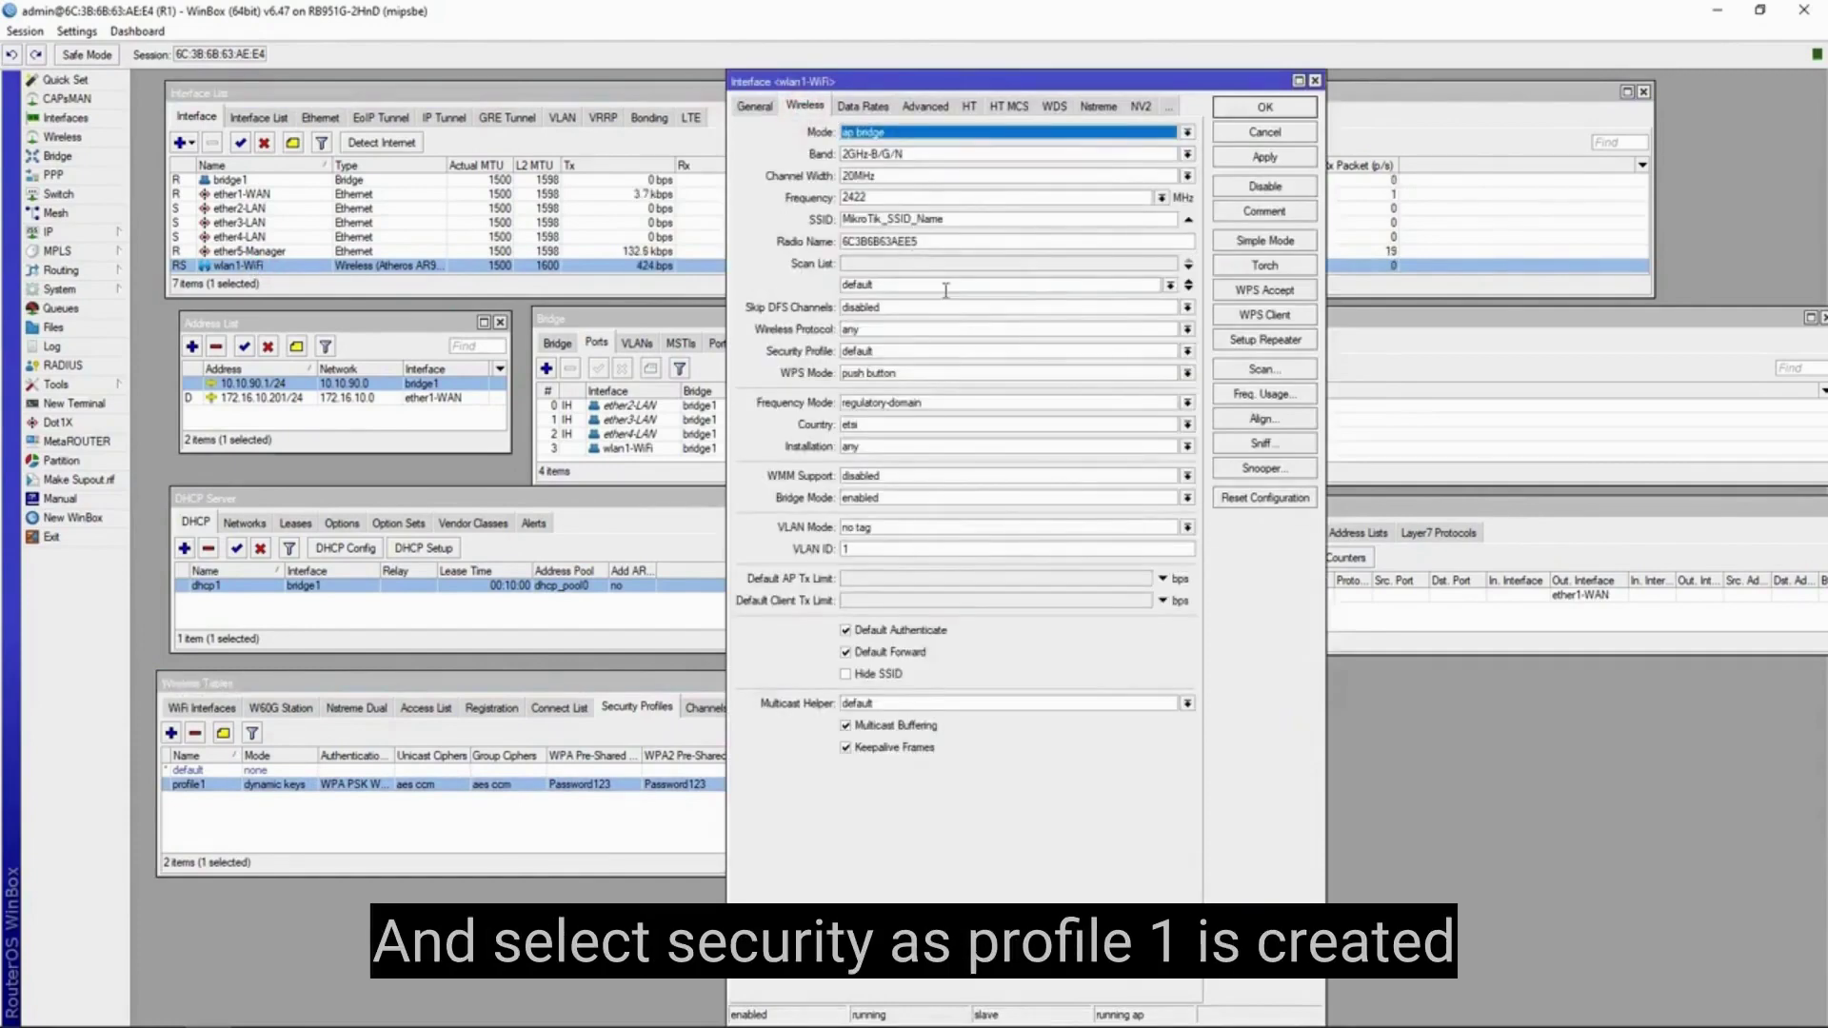
left_click(900, 352)
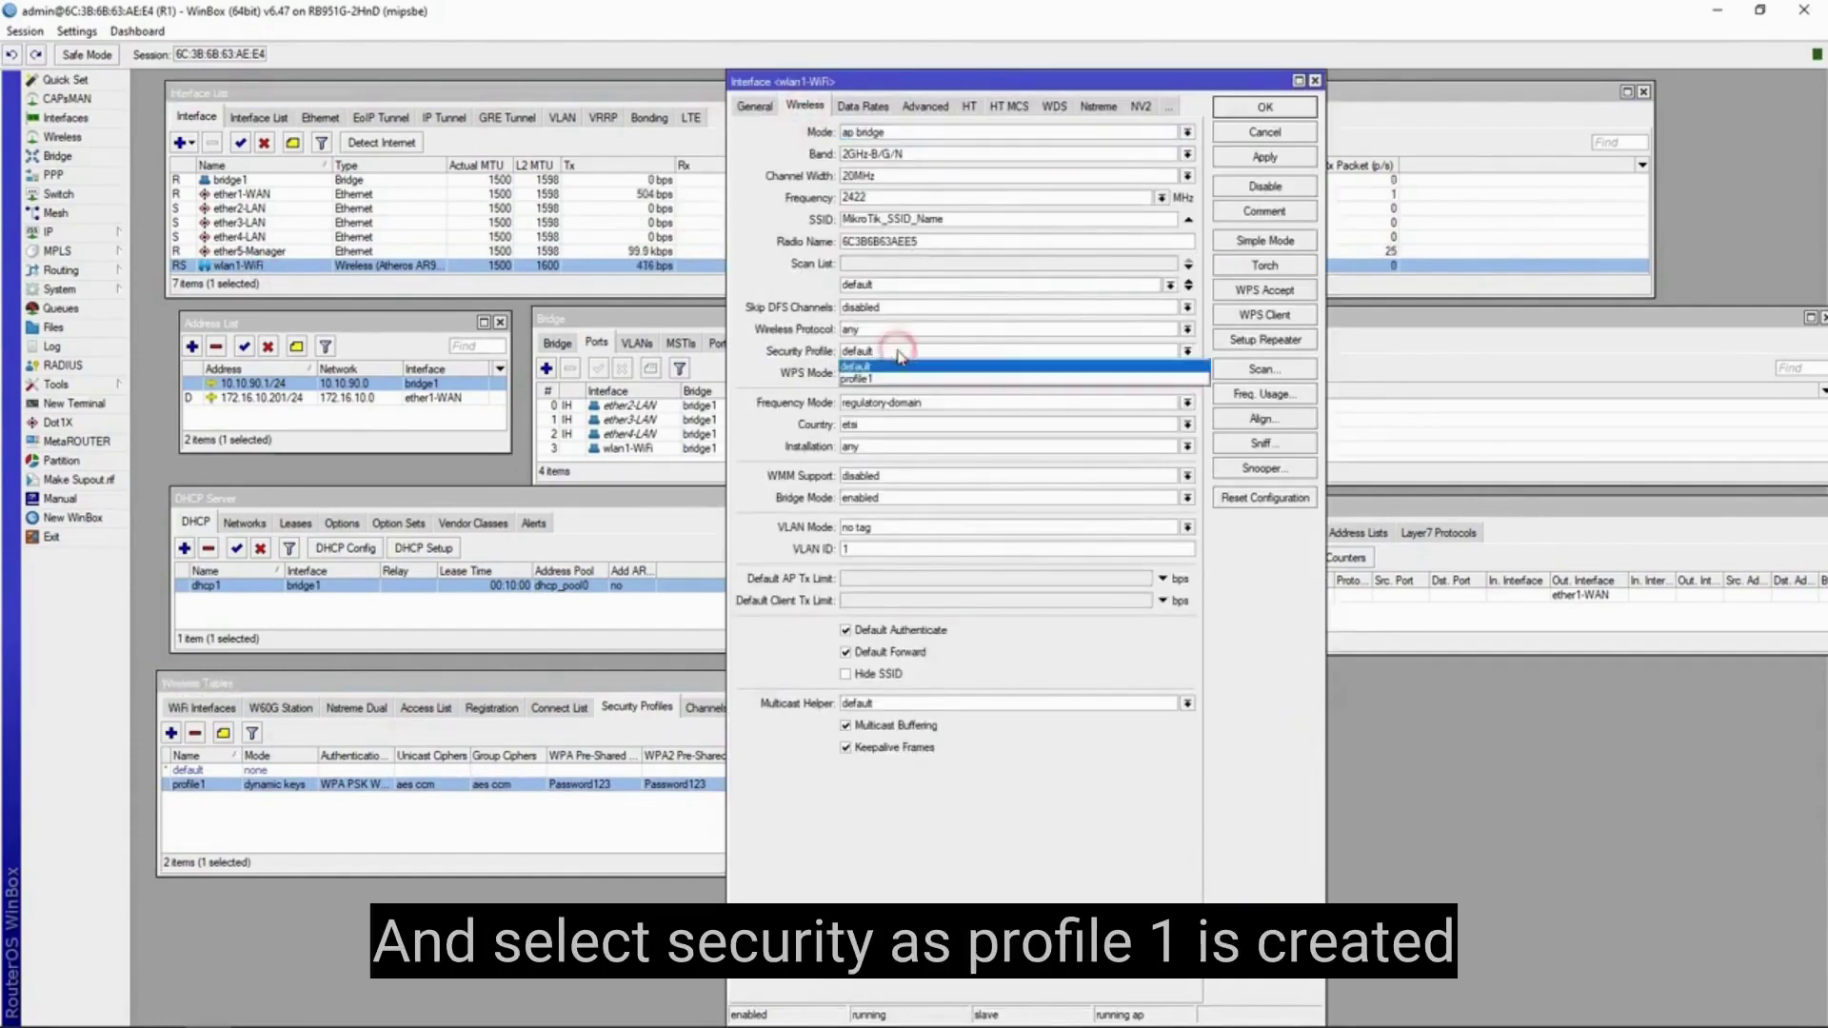
left_click(897, 379)
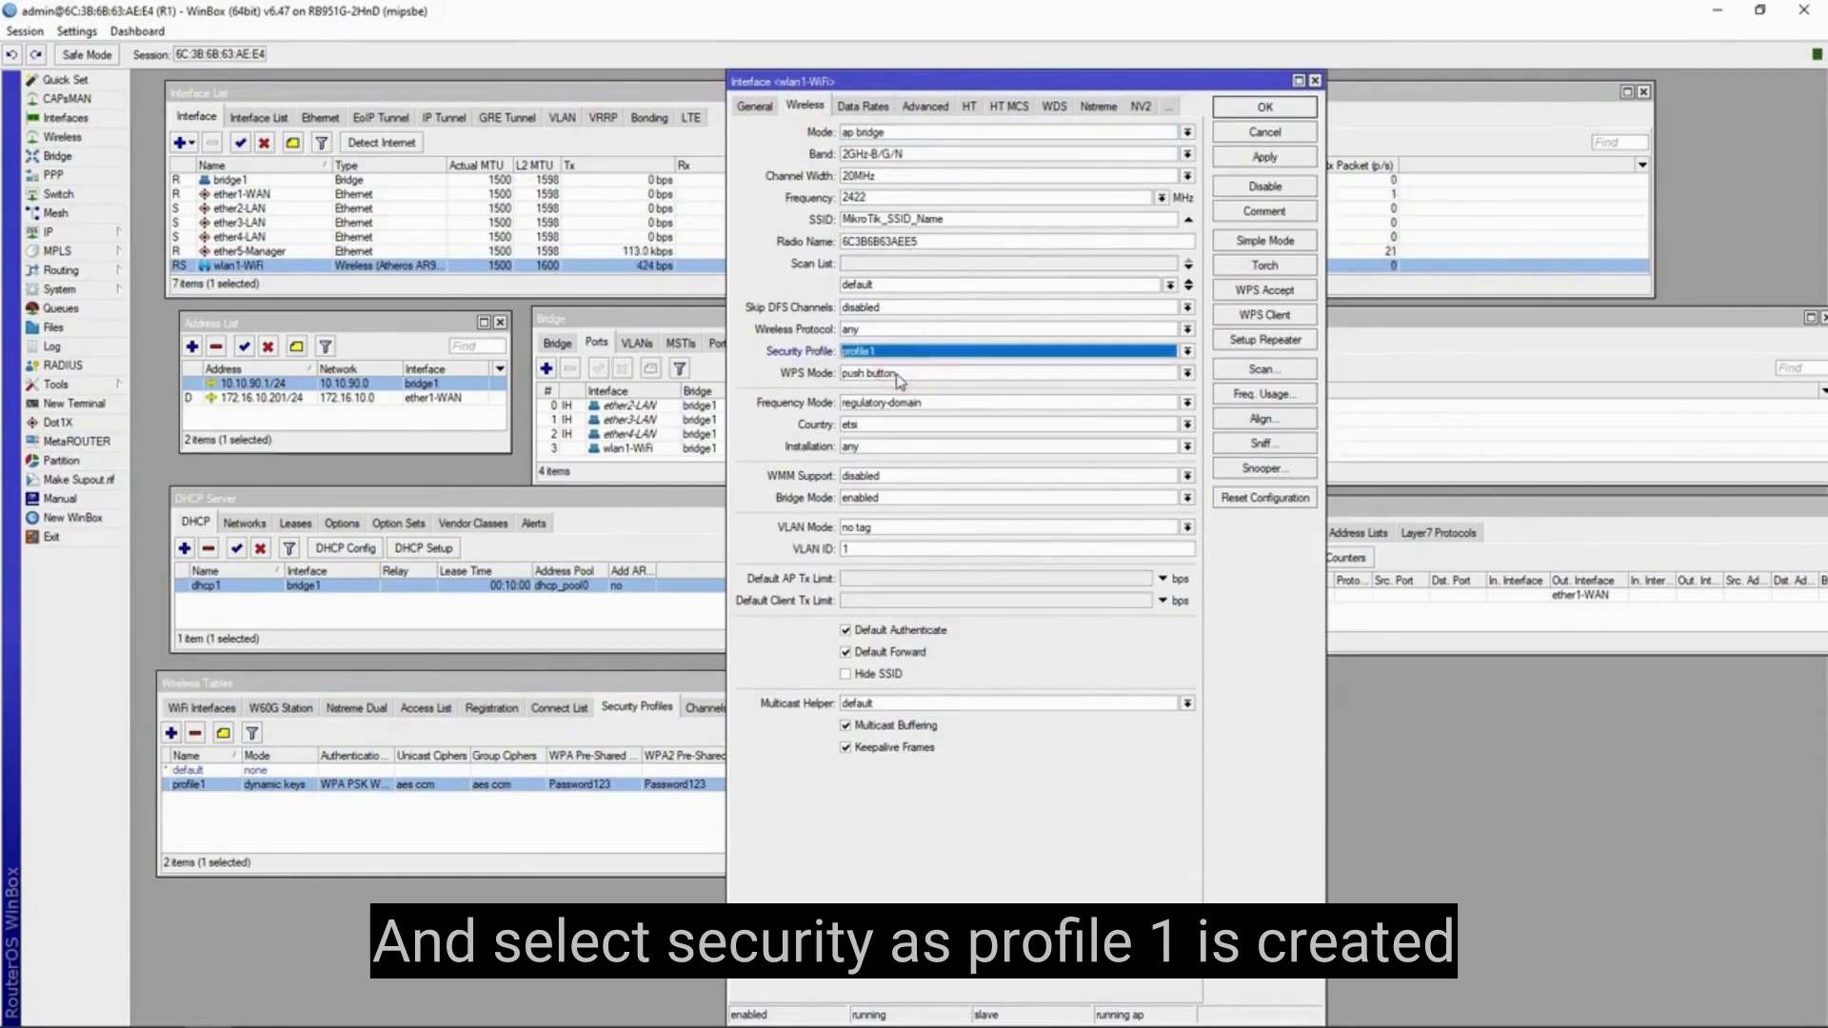
Apply and close the wlan1-WiFi settings; the registration list shows no clients
left_click_drag(985, 86, 1301, 112)
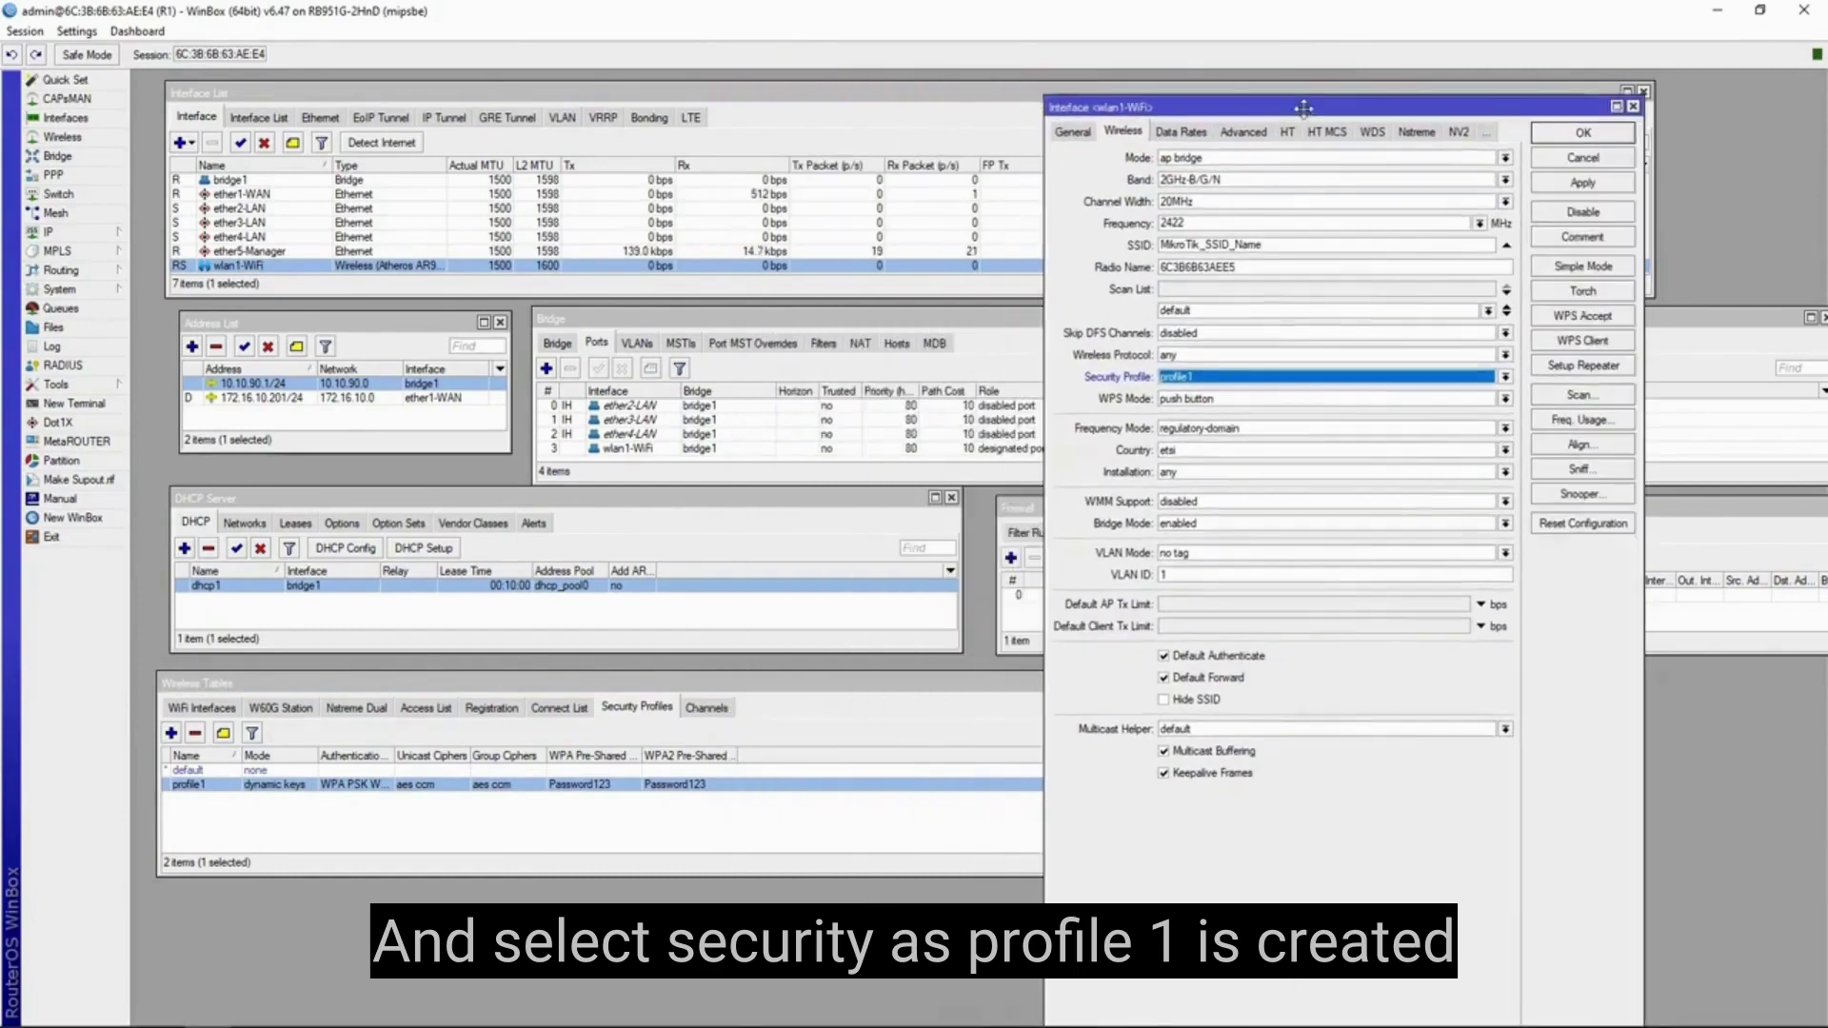
left_click(479, 706)
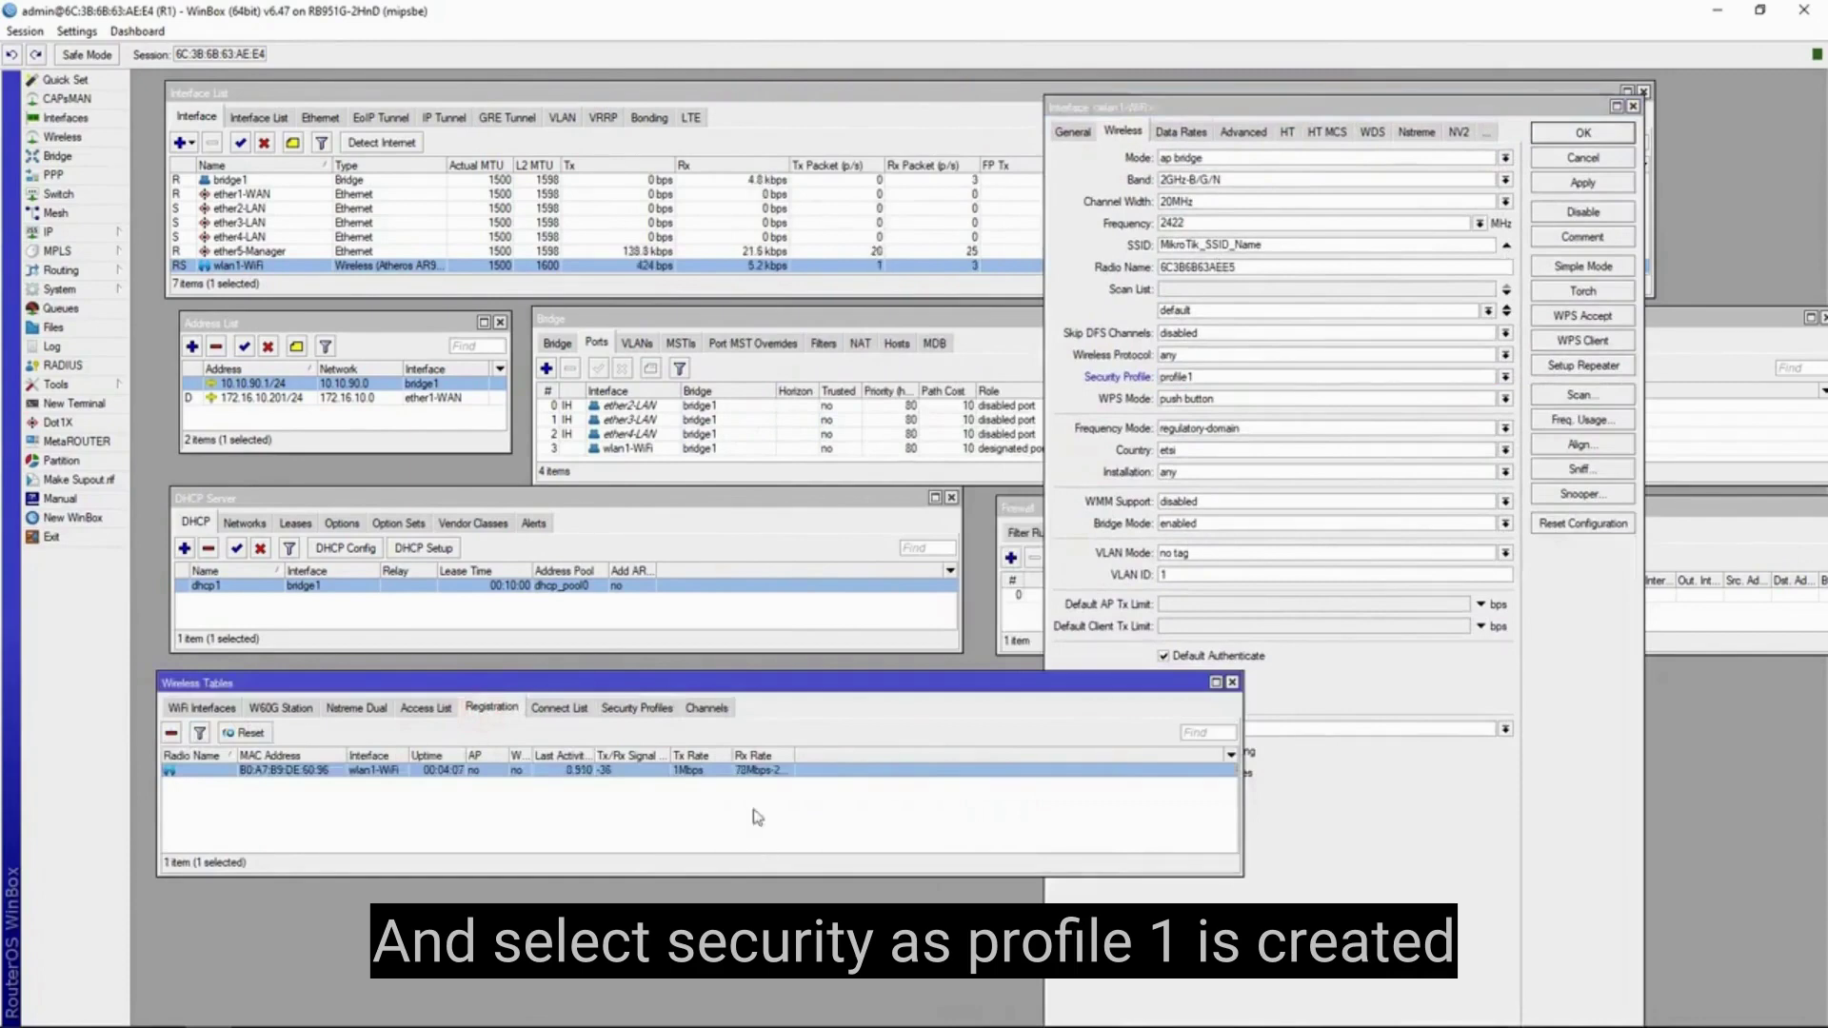
left_click(1611, 186)
left_click(1585, 131)
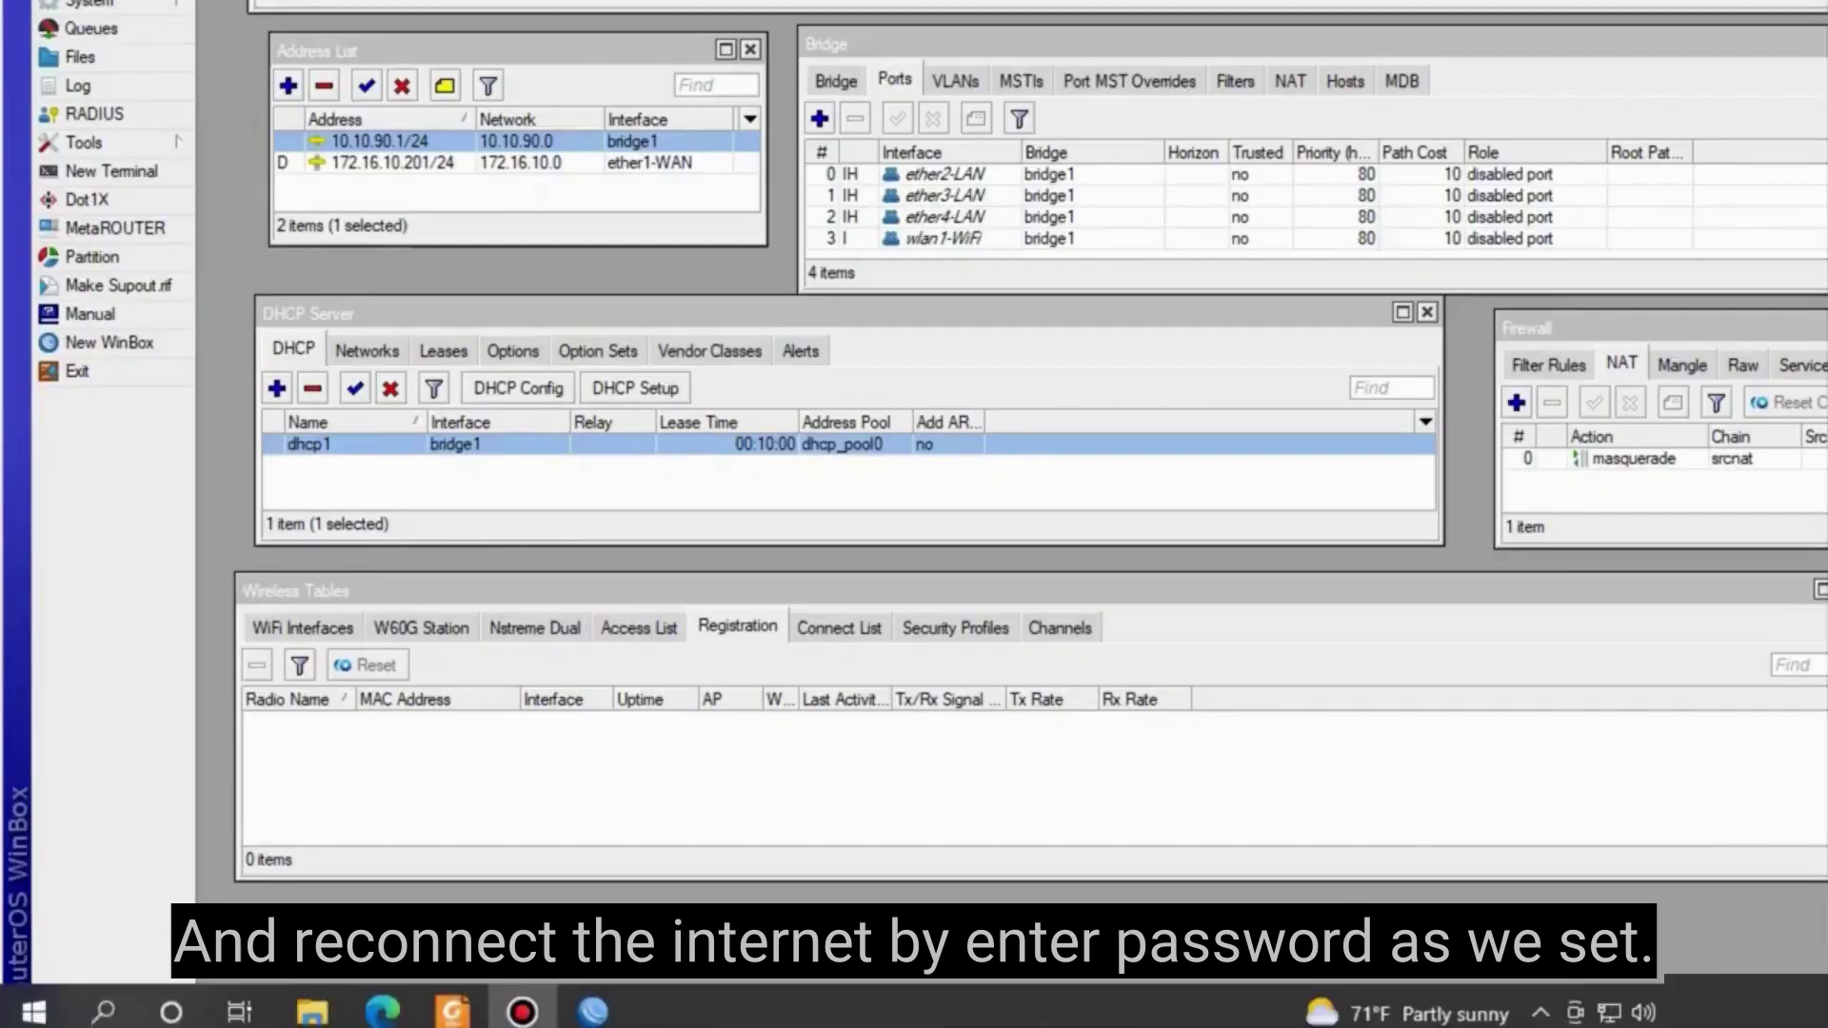
mouse_move(1608, 1014)
left_click(1608, 1001)
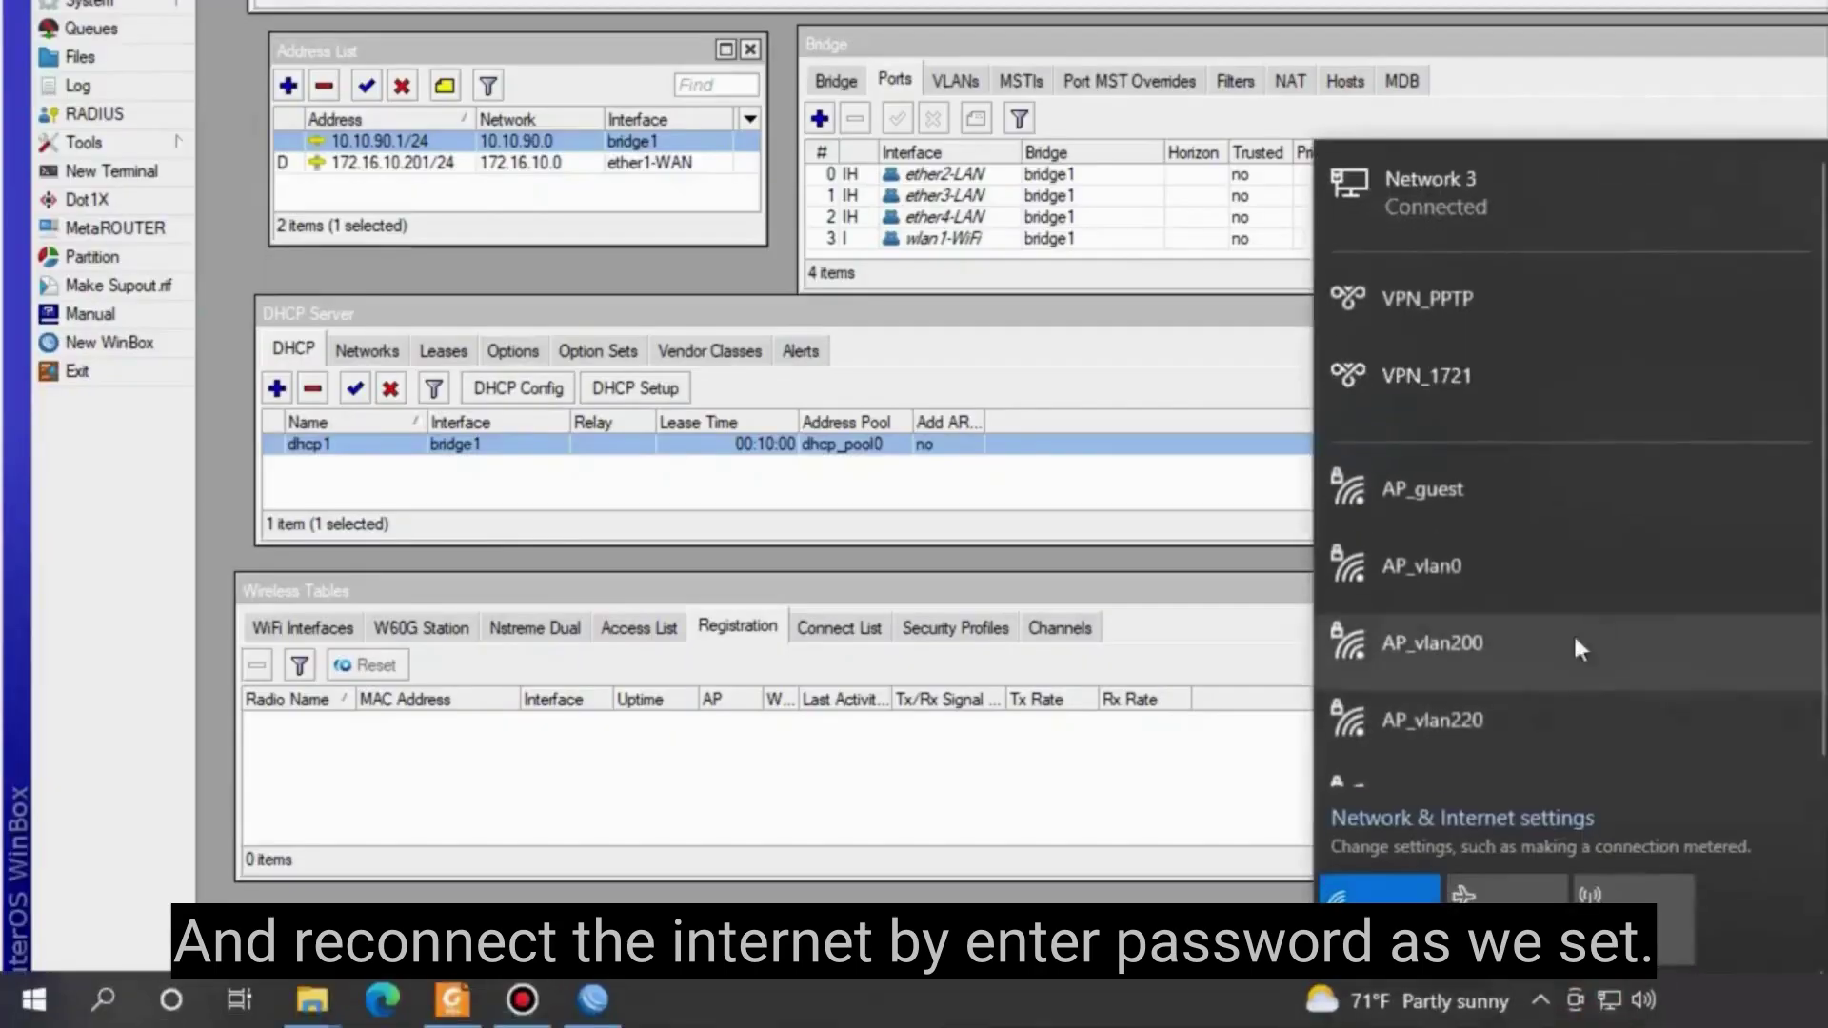
left_click(1530, 739)
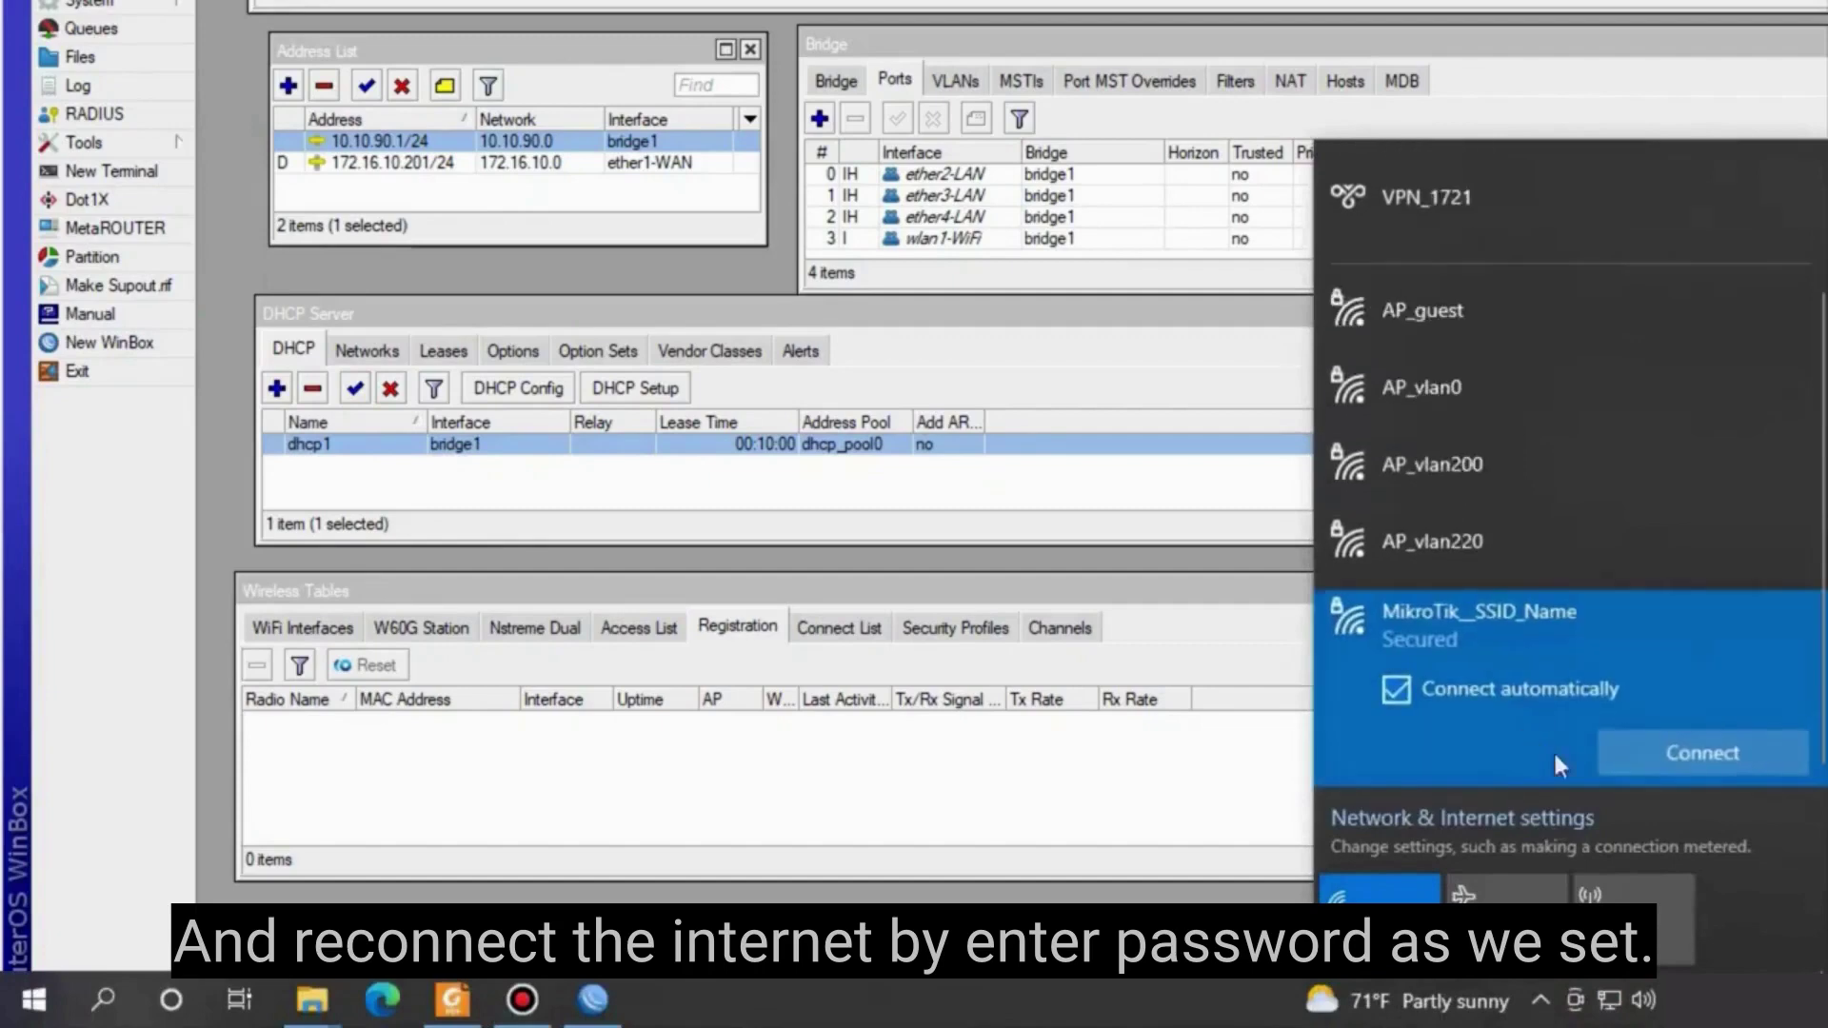
left_click(1688, 761)
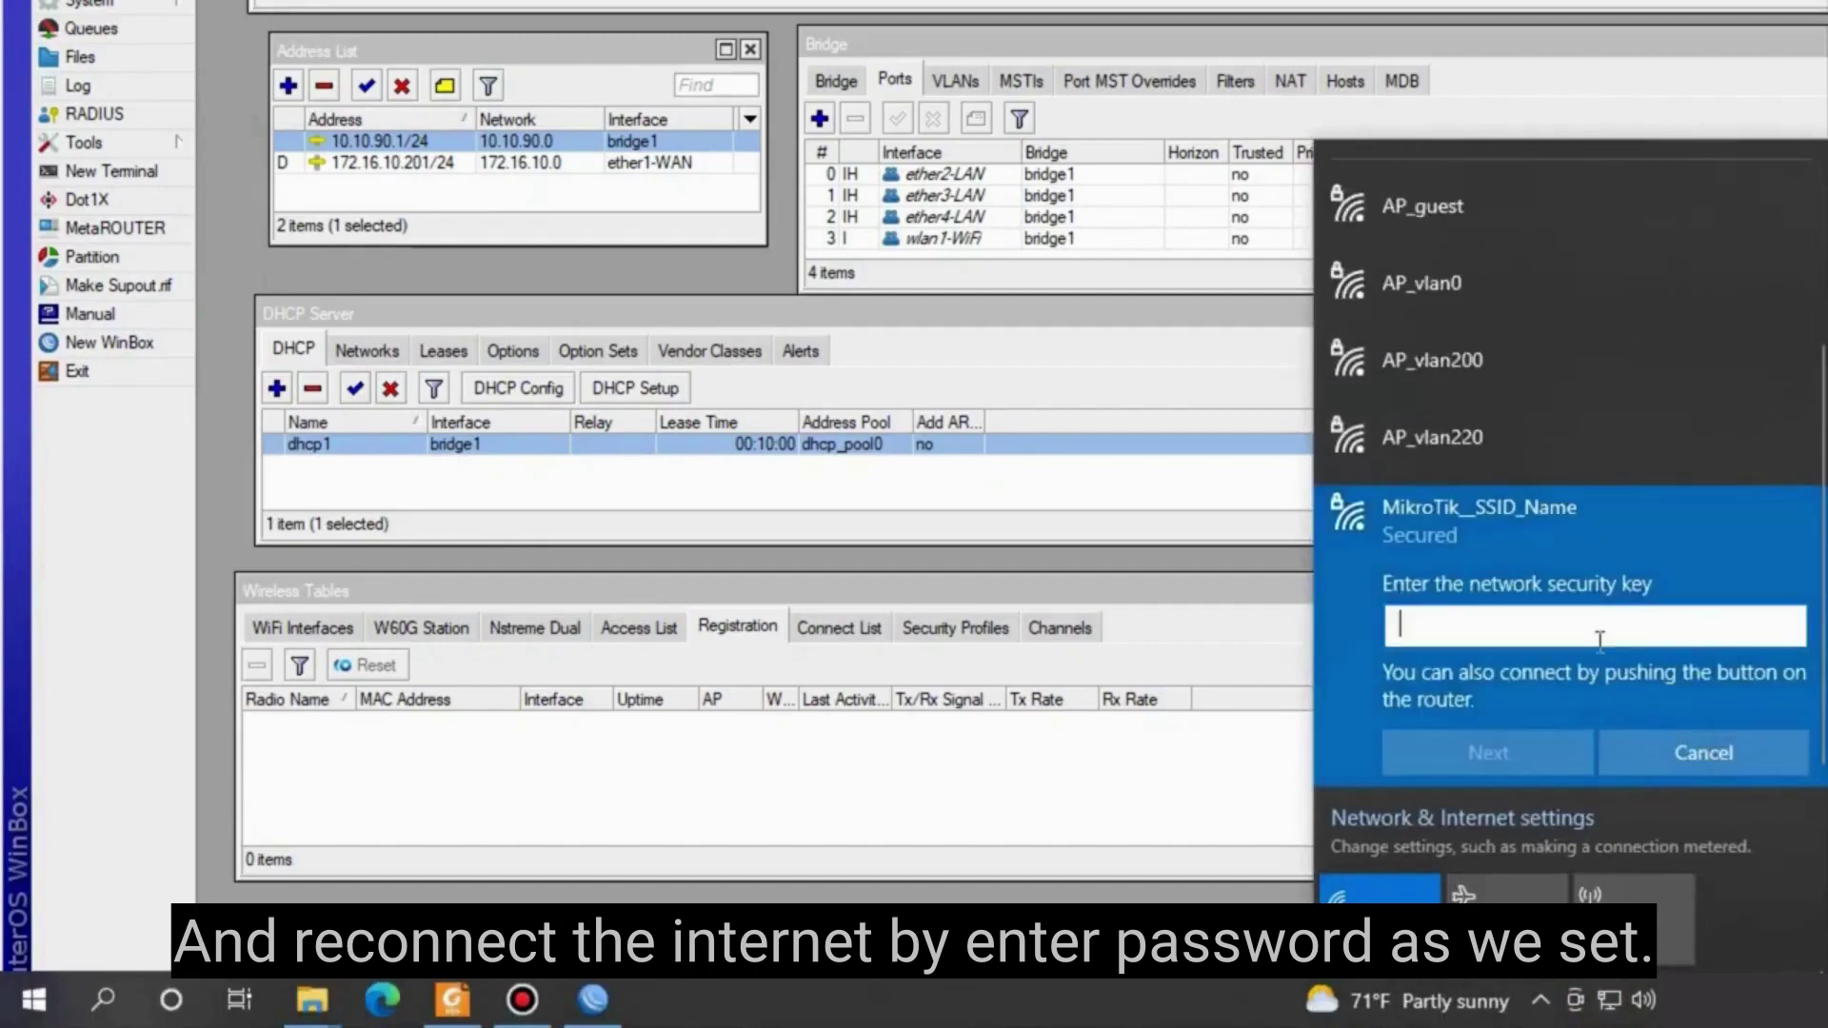
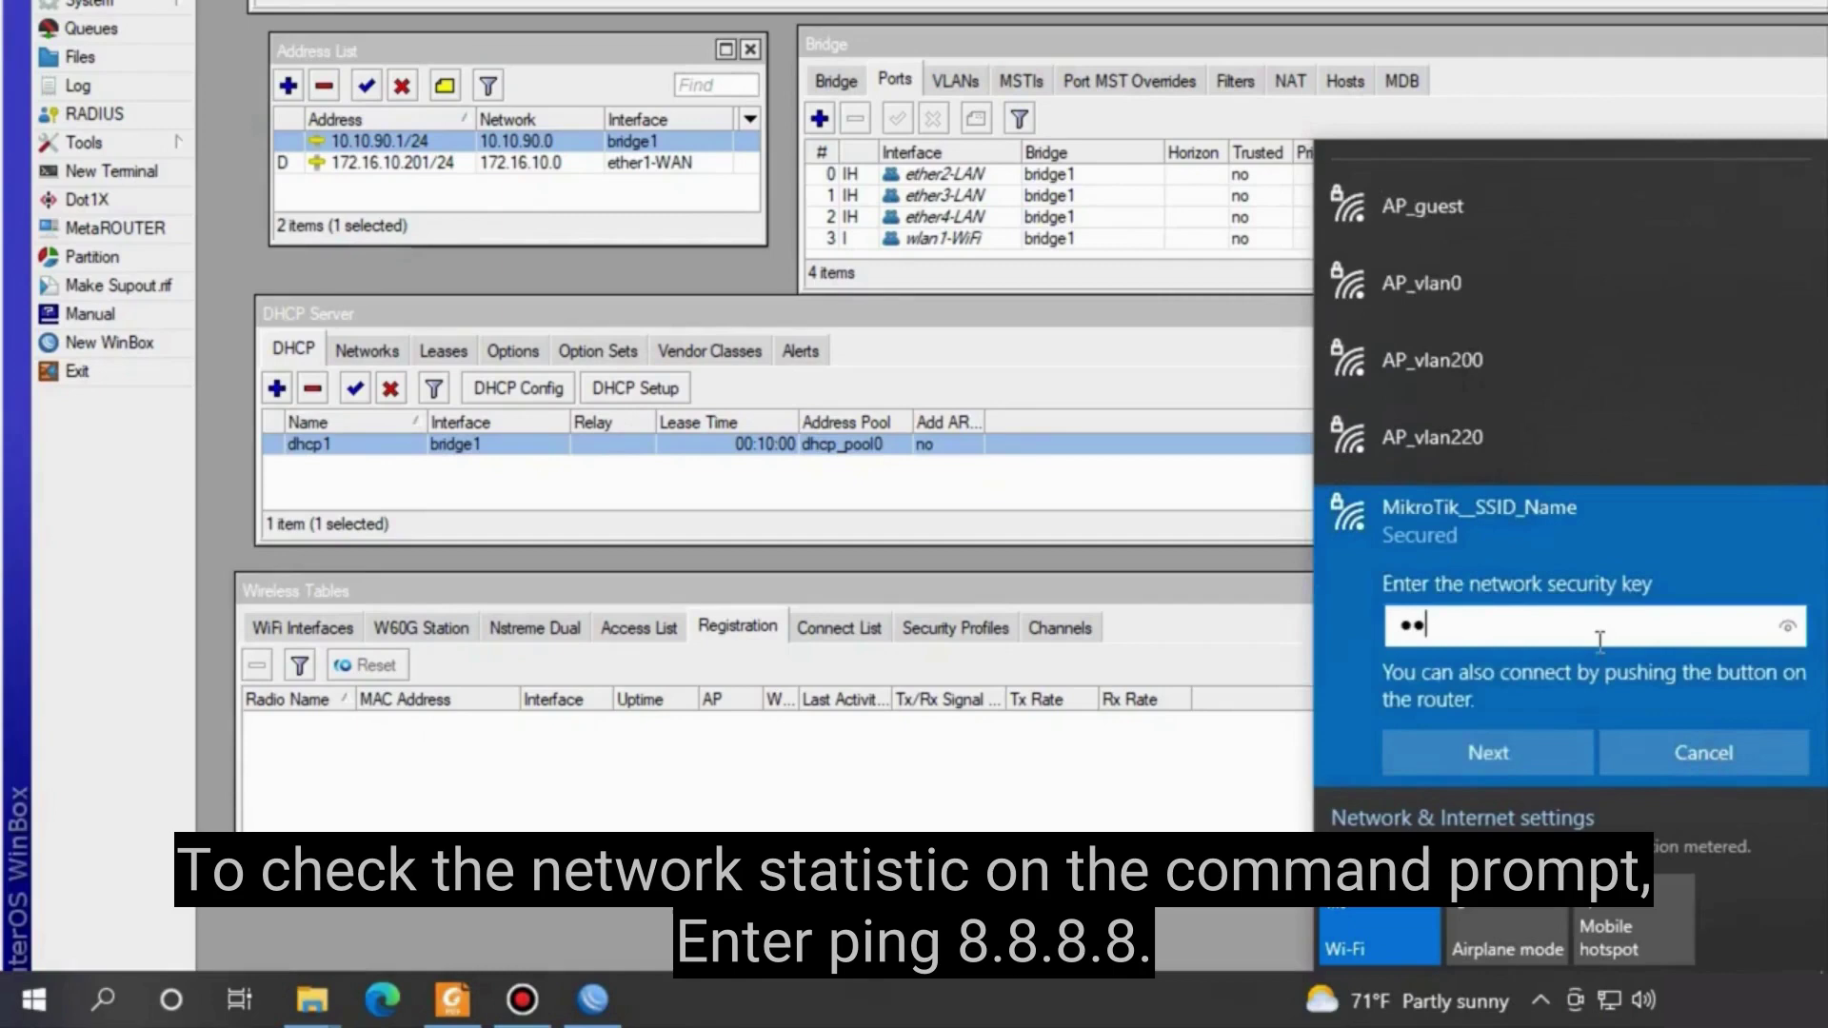
left_click(1801, 634)
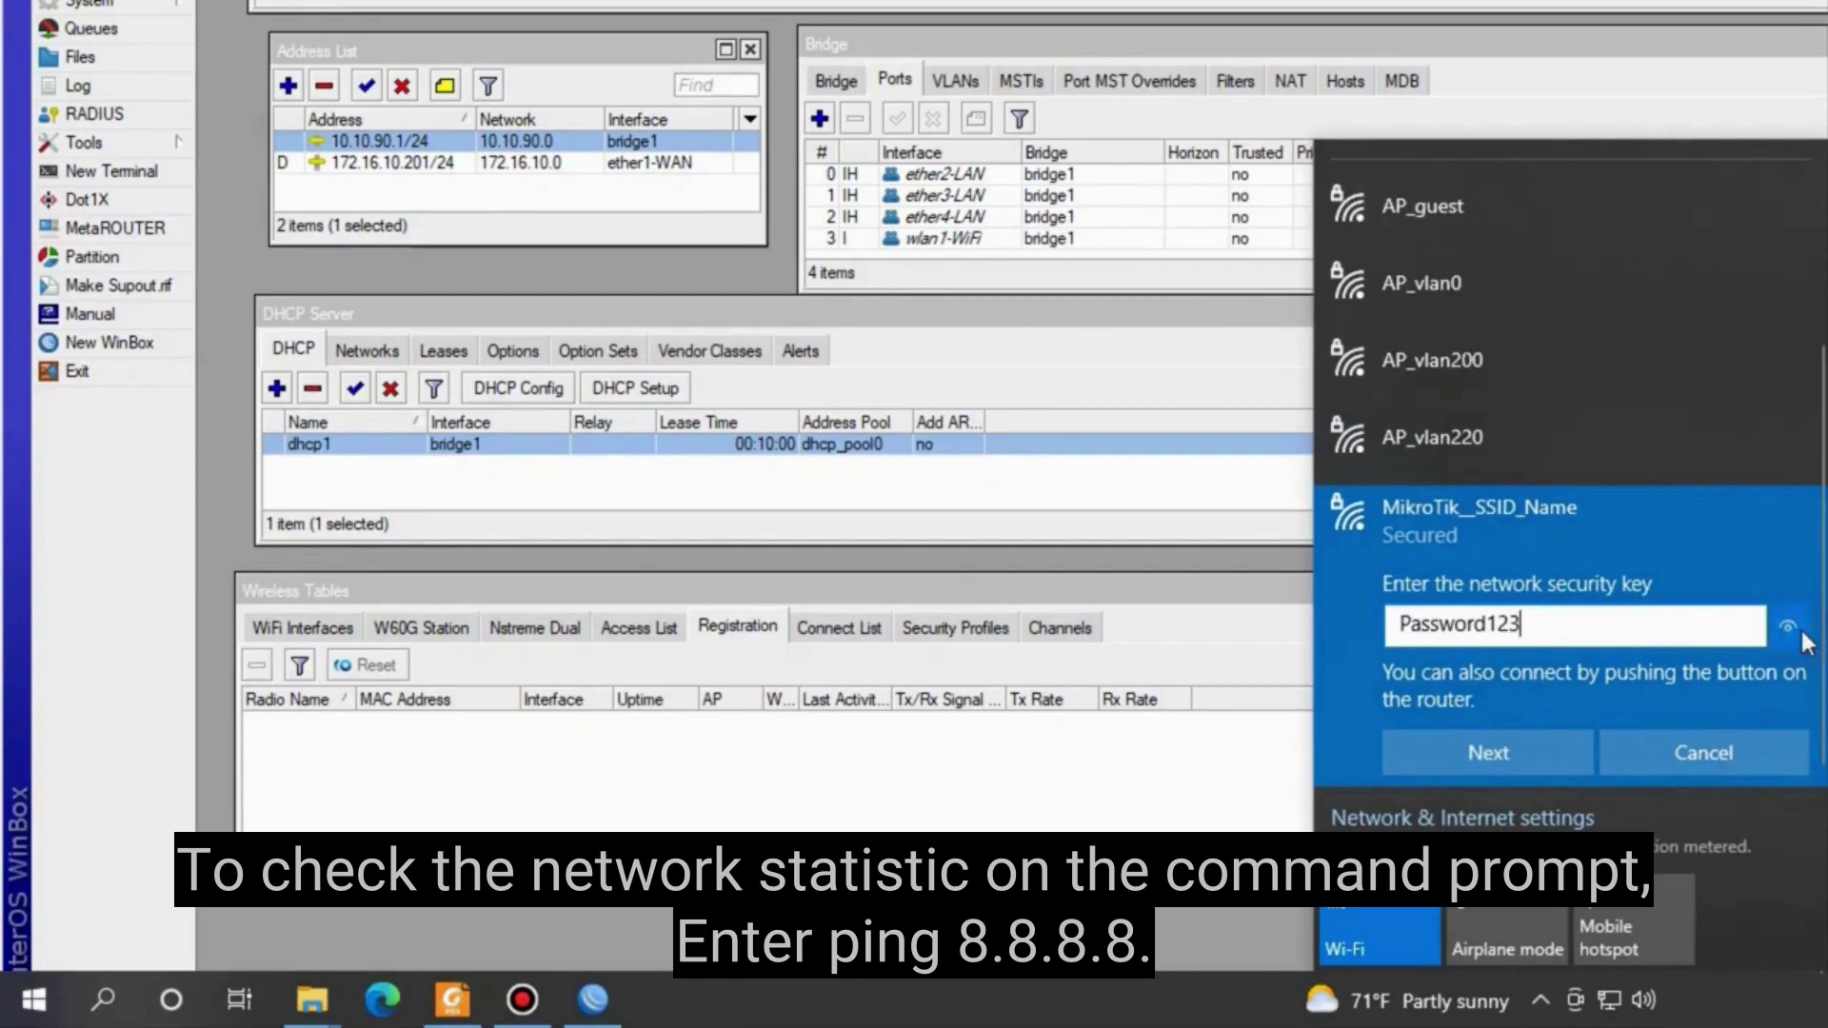
left_click(1547, 751)
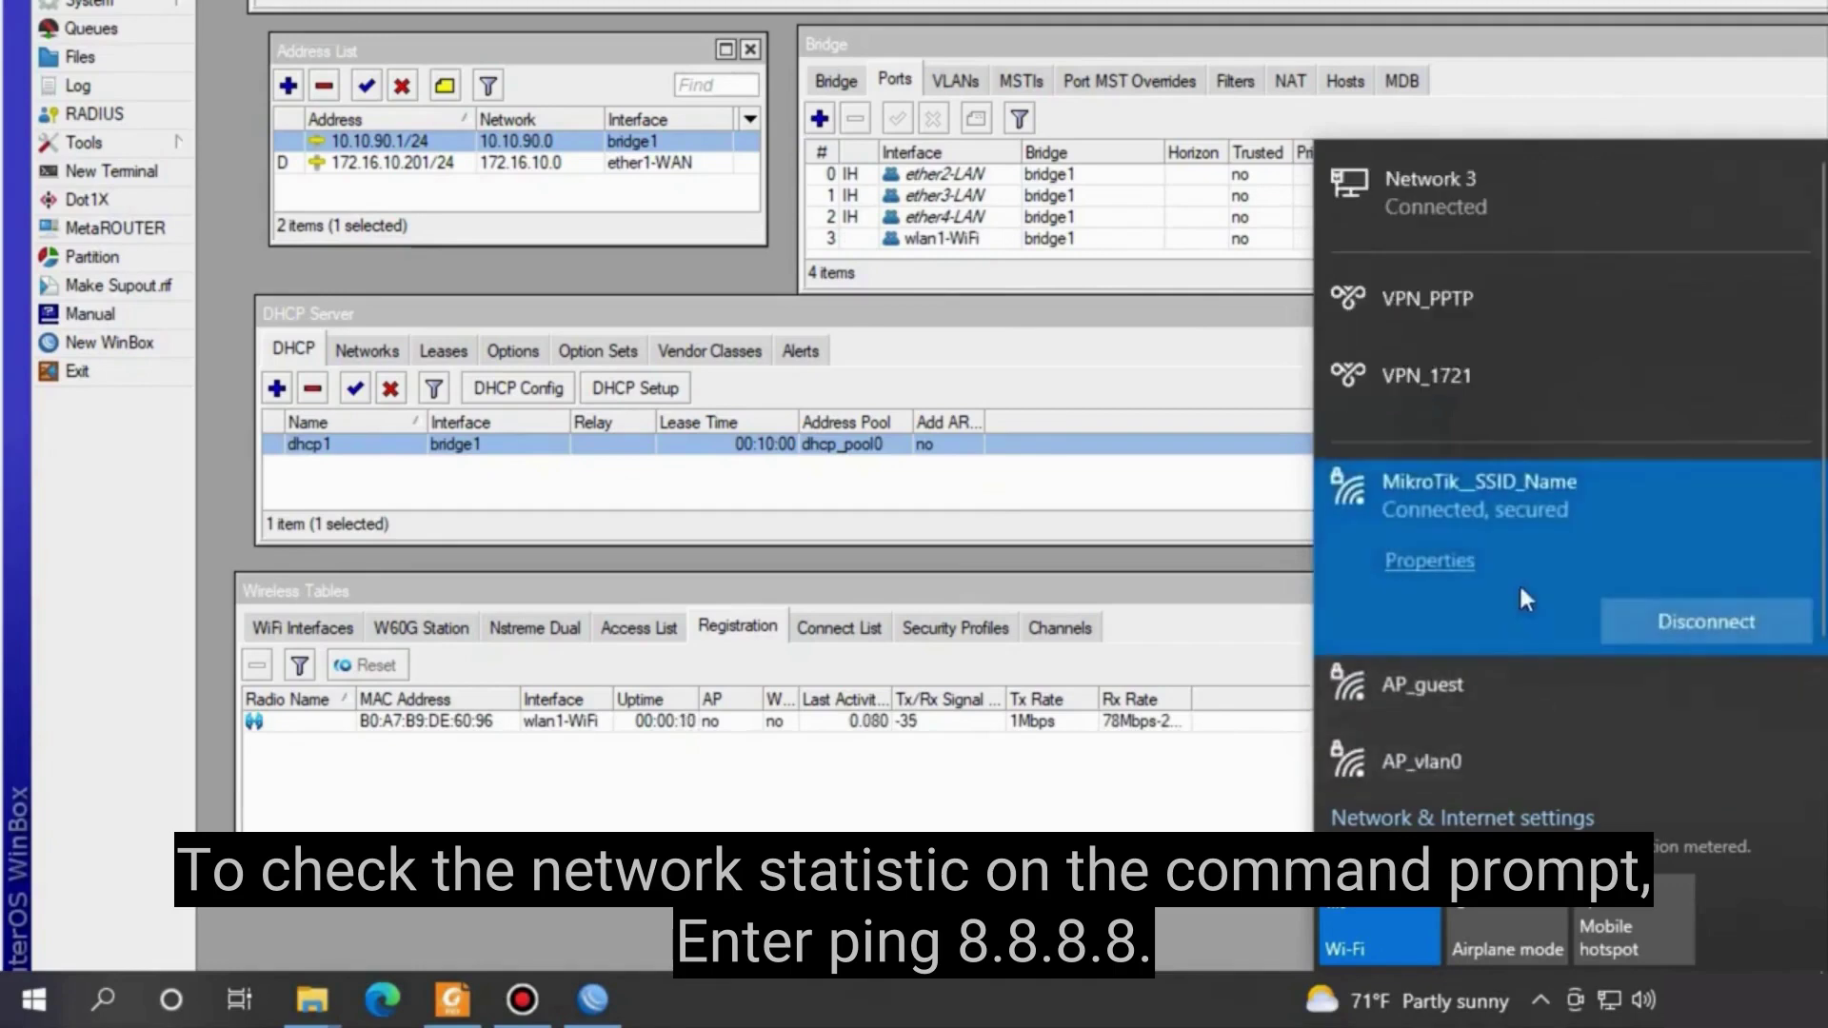
left_click(468, 723)
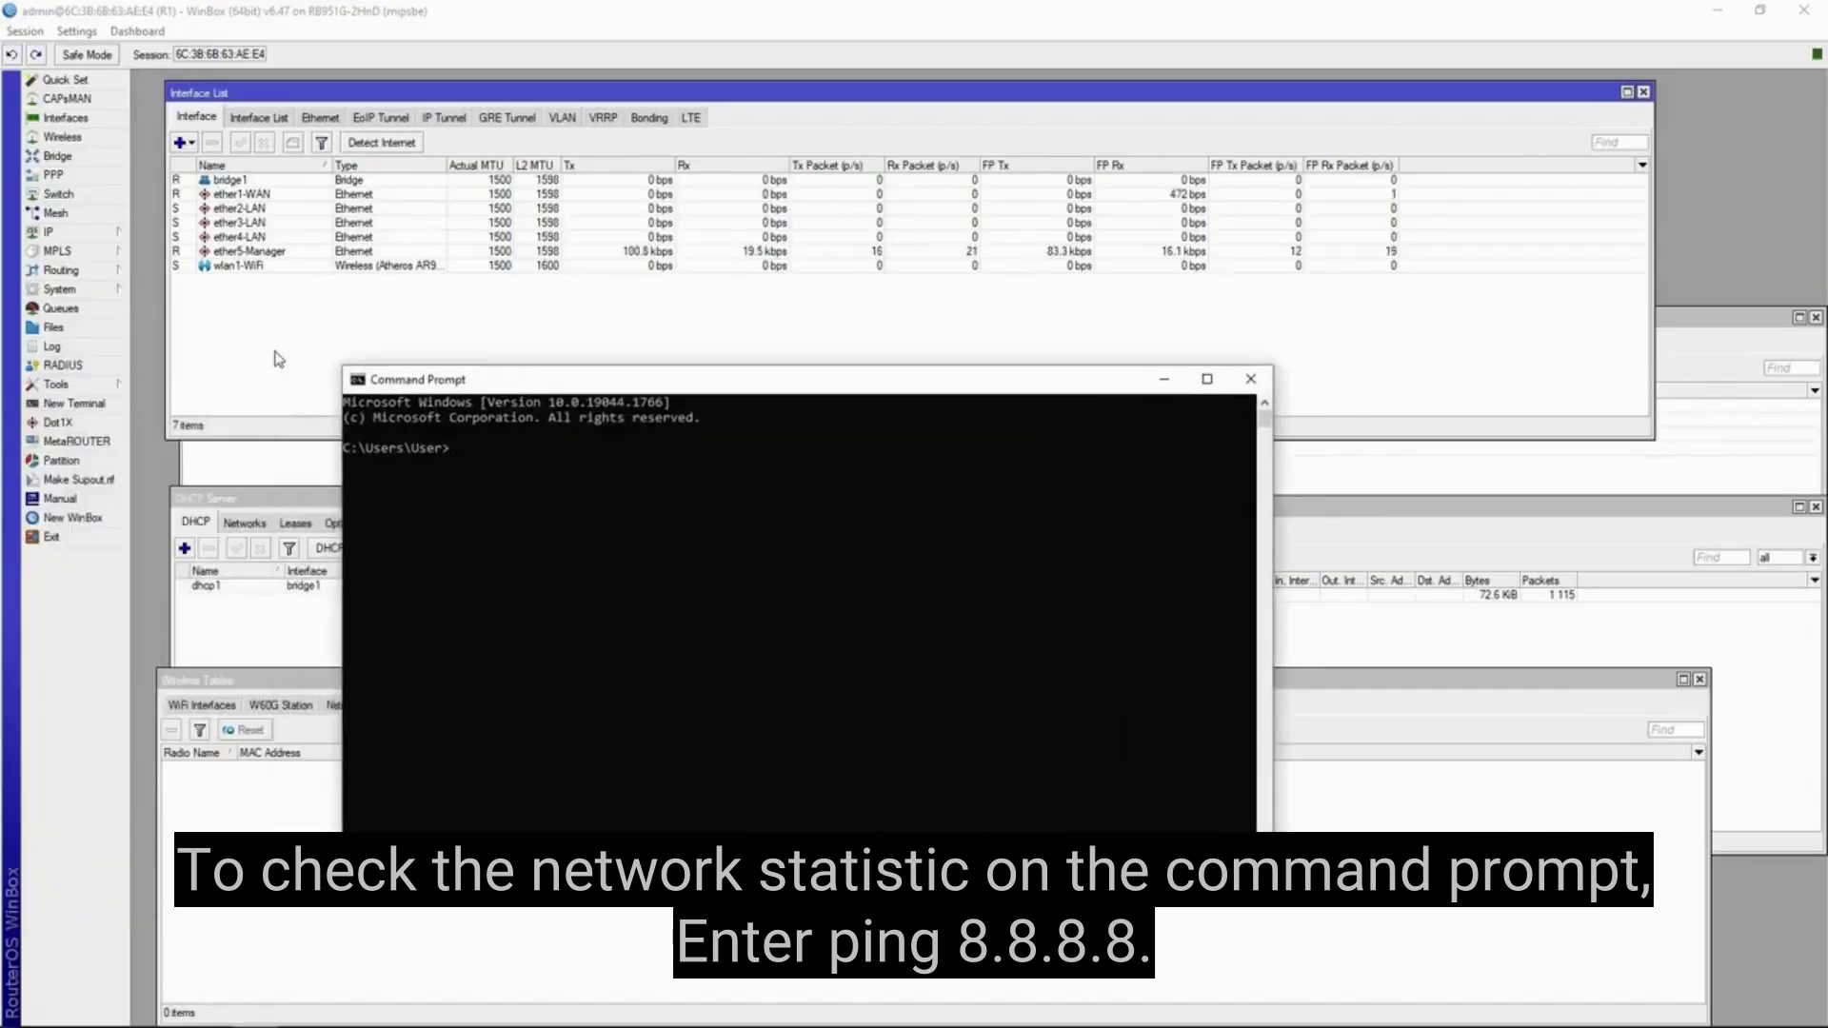
type("ing 8")
type(".8.8.8")
Run ping 8.8.8.8 in Command Prompt, getting replies at about 15 ms
key("Return")
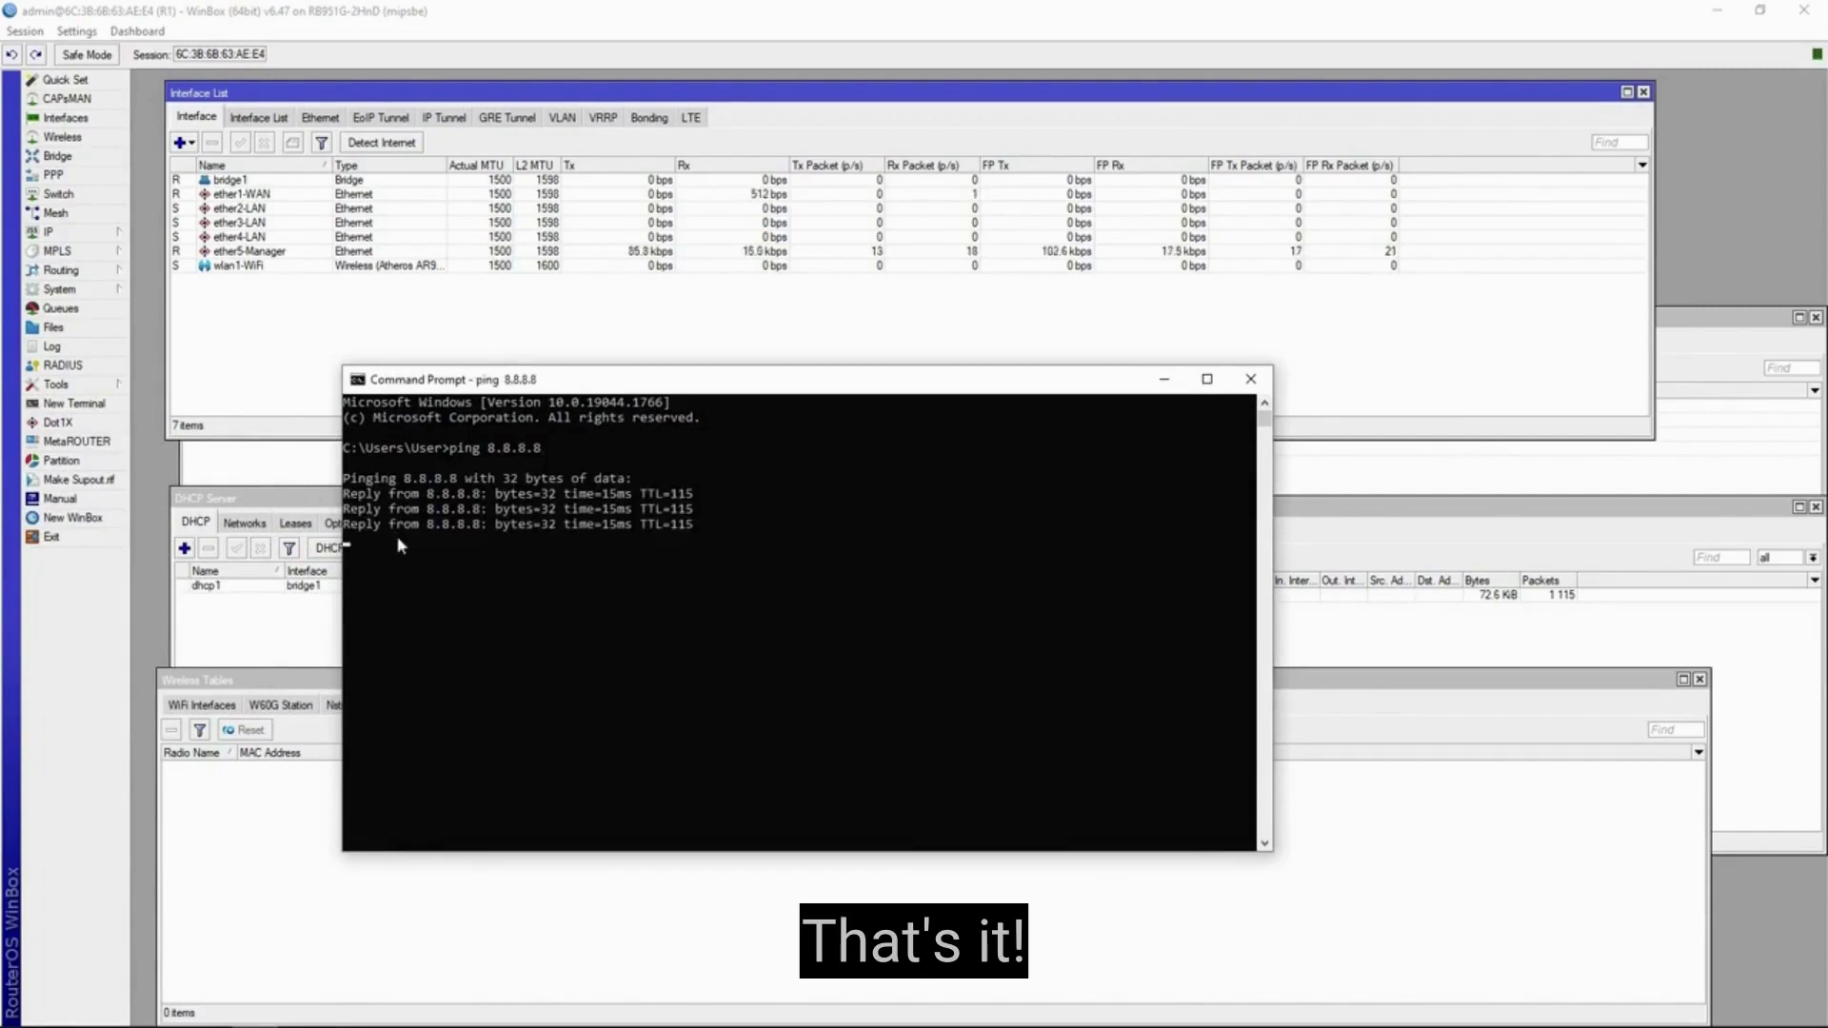